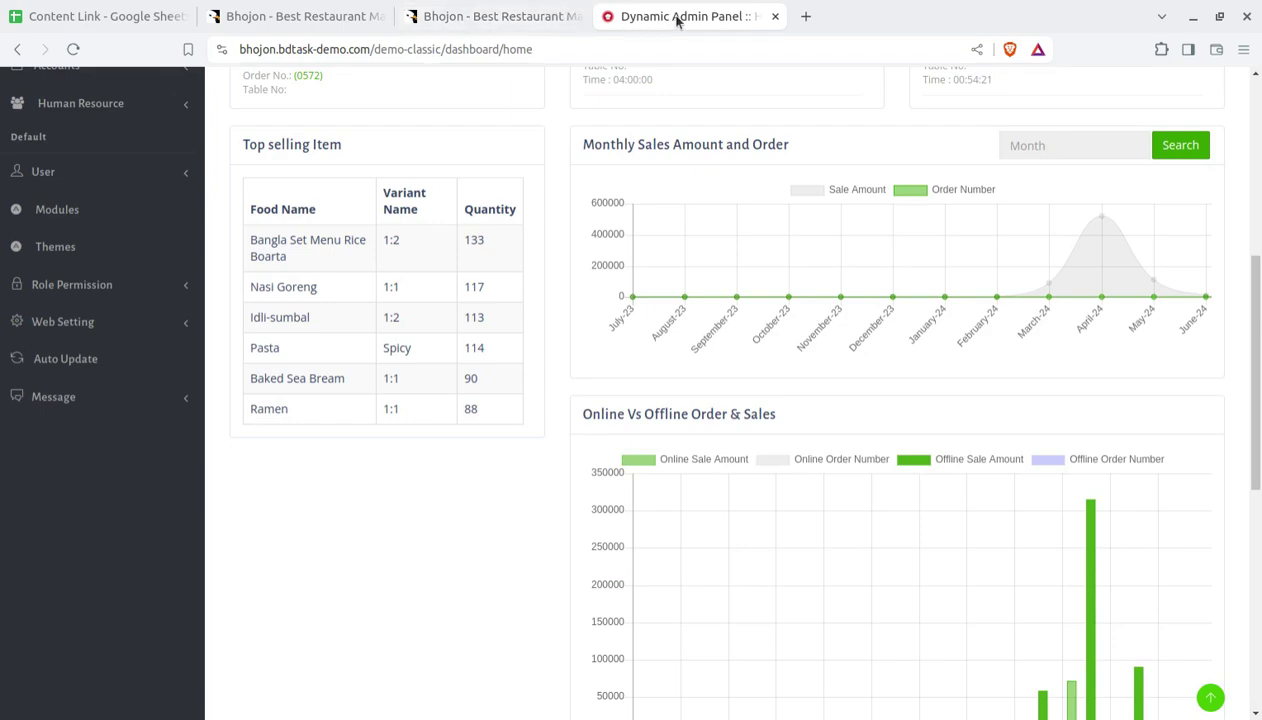
# - Switch to the Bhojon product page on CodeCanyon and examine its title and regular license price
pyautogui.scroll(5, 155, 575)
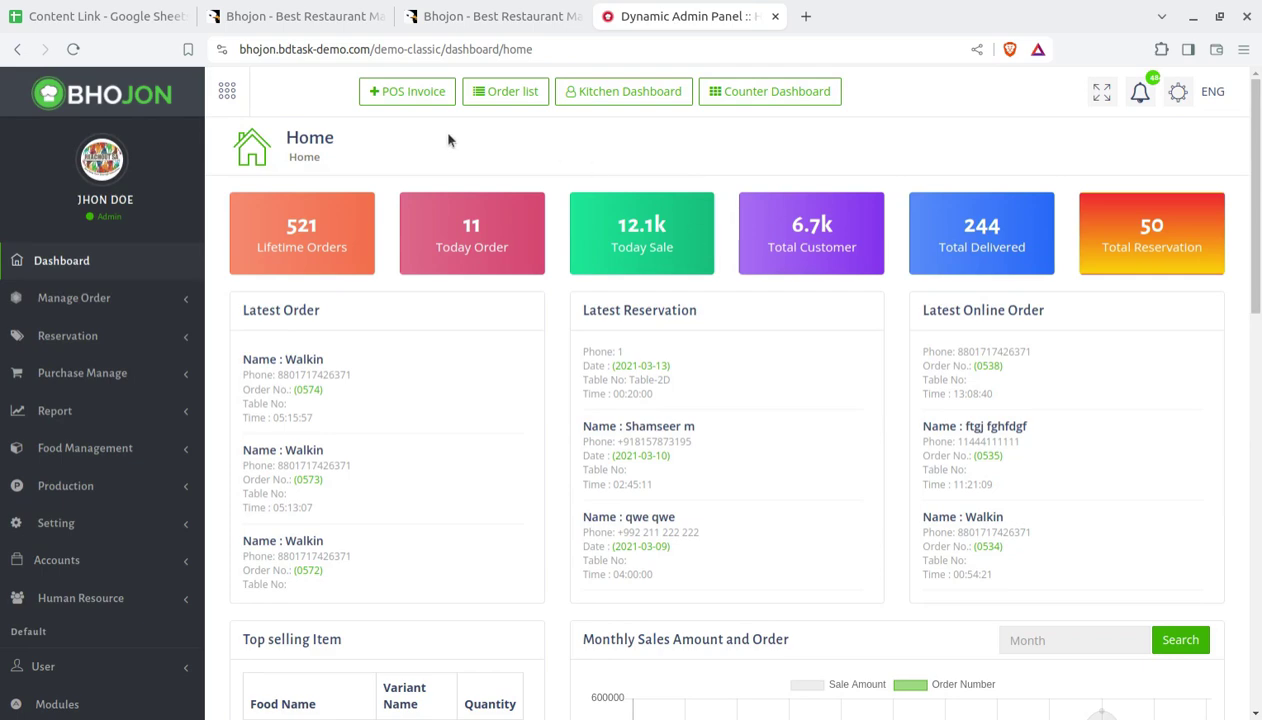
pyautogui.click(309, 17)
pyautogui.scroll(2, 415, 367)
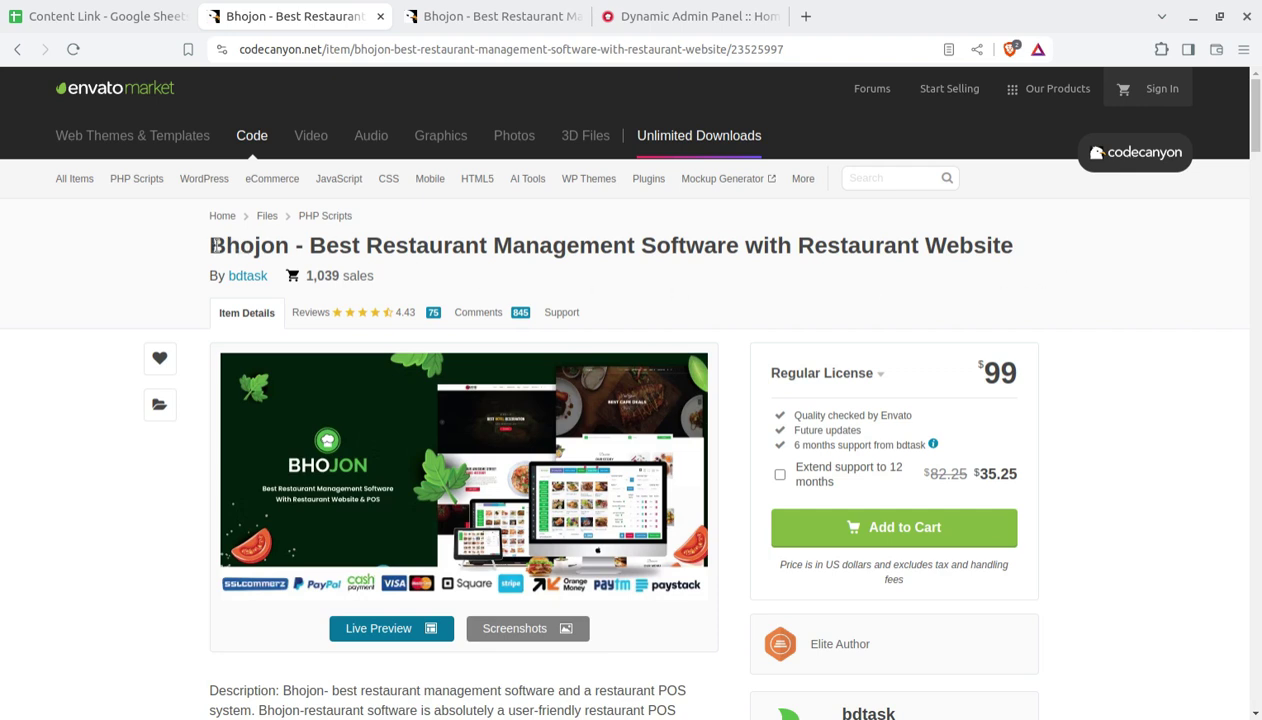
pyautogui.moveTo(210, 245); pyautogui.dragTo(726, 260)
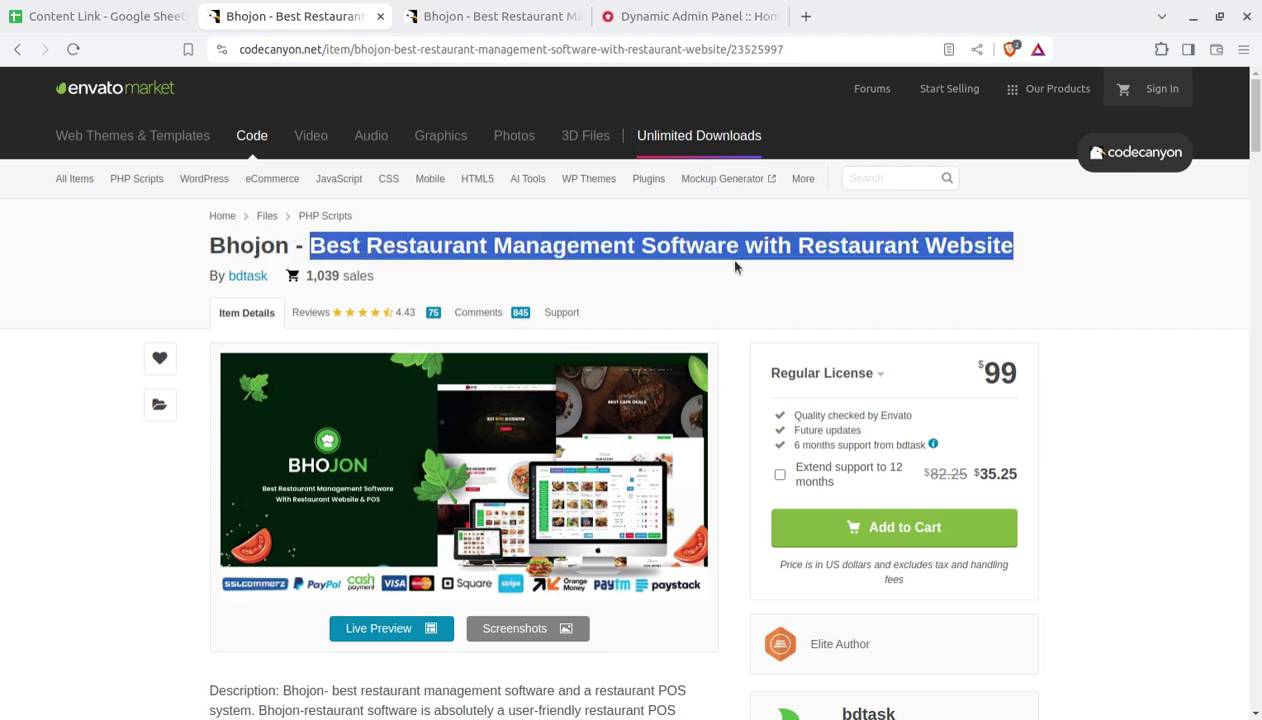
pyautogui.moveTo(853, 267); pyautogui.dragTo(1028, 268)
pyautogui.moveTo(968, 372); pyautogui.dragTo(1022, 375)
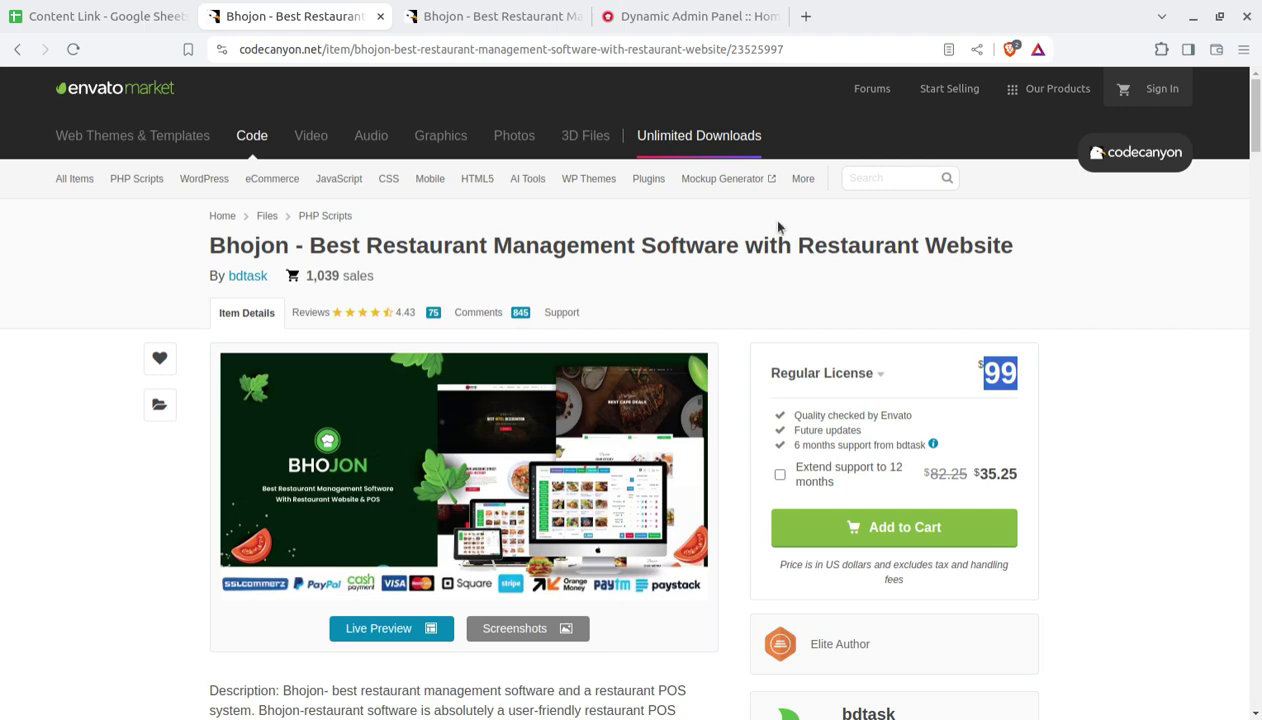
# - Return to the Bhojon admin dashboard, review its latest orders and modules, and expand the Setting options
pyautogui.click(652, 30)
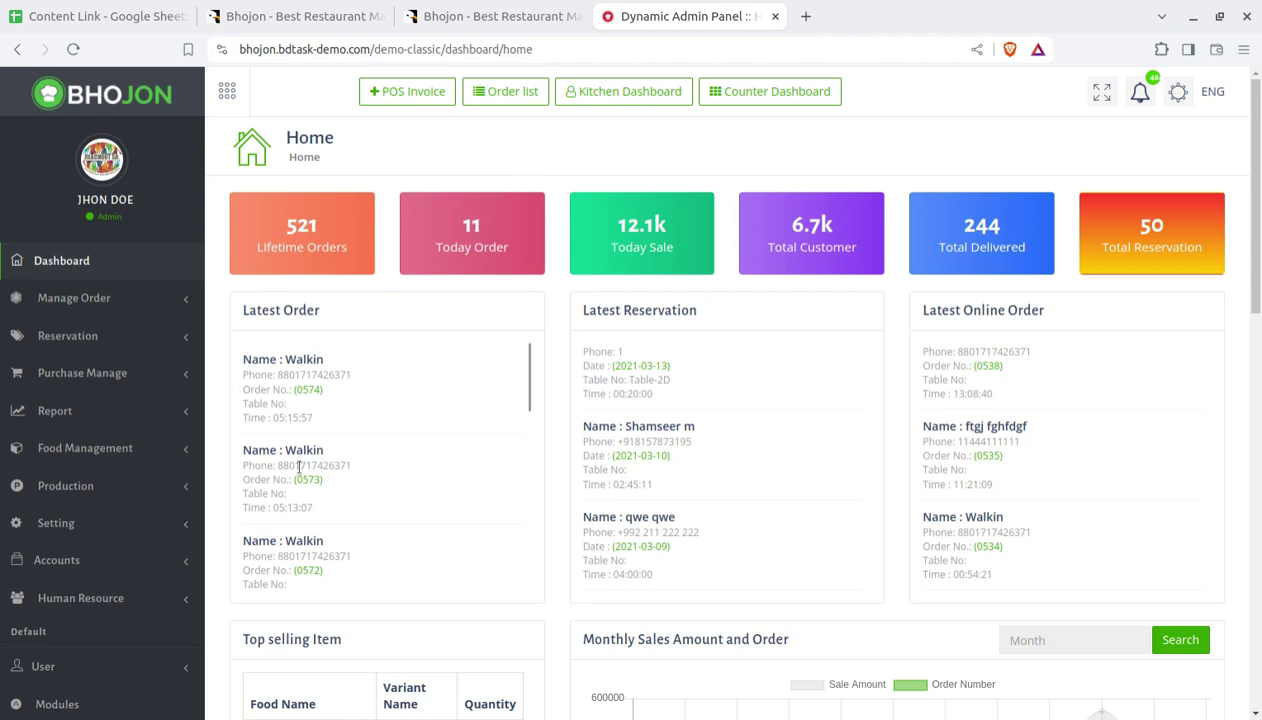
pyautogui.scroll(-1, 470, 513)
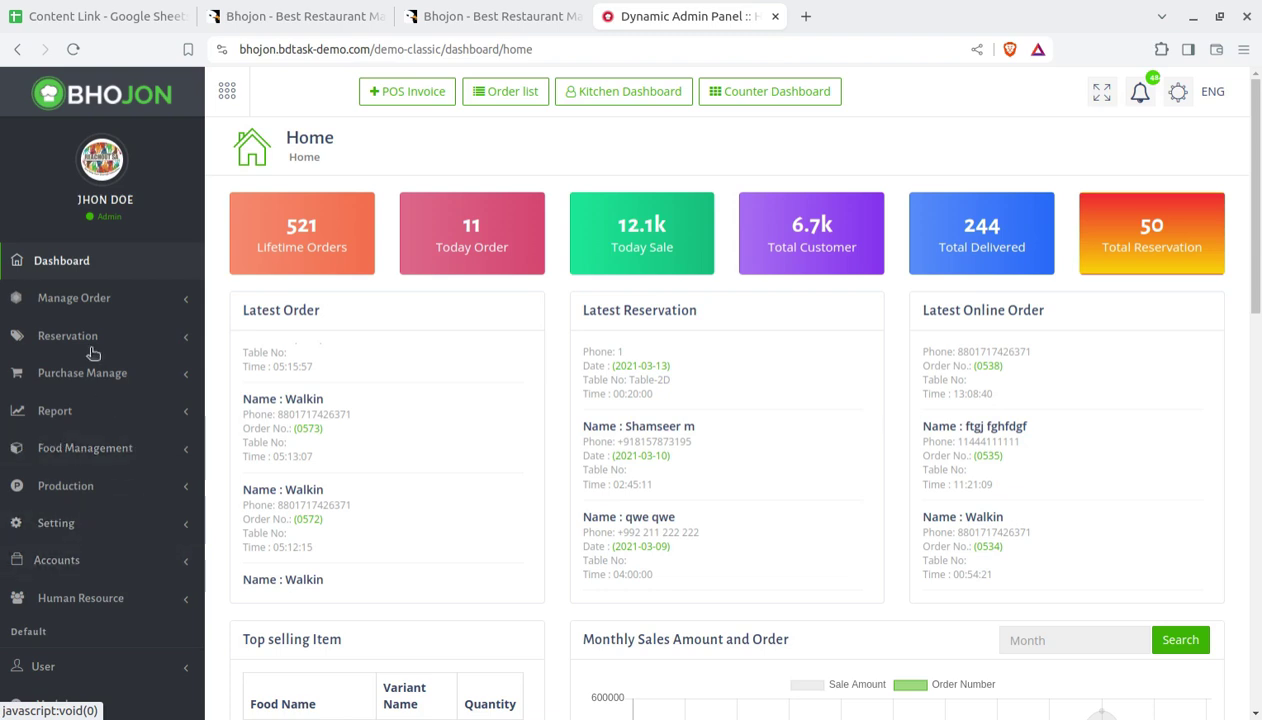
pyautogui.scroll(-3, 118, 452)
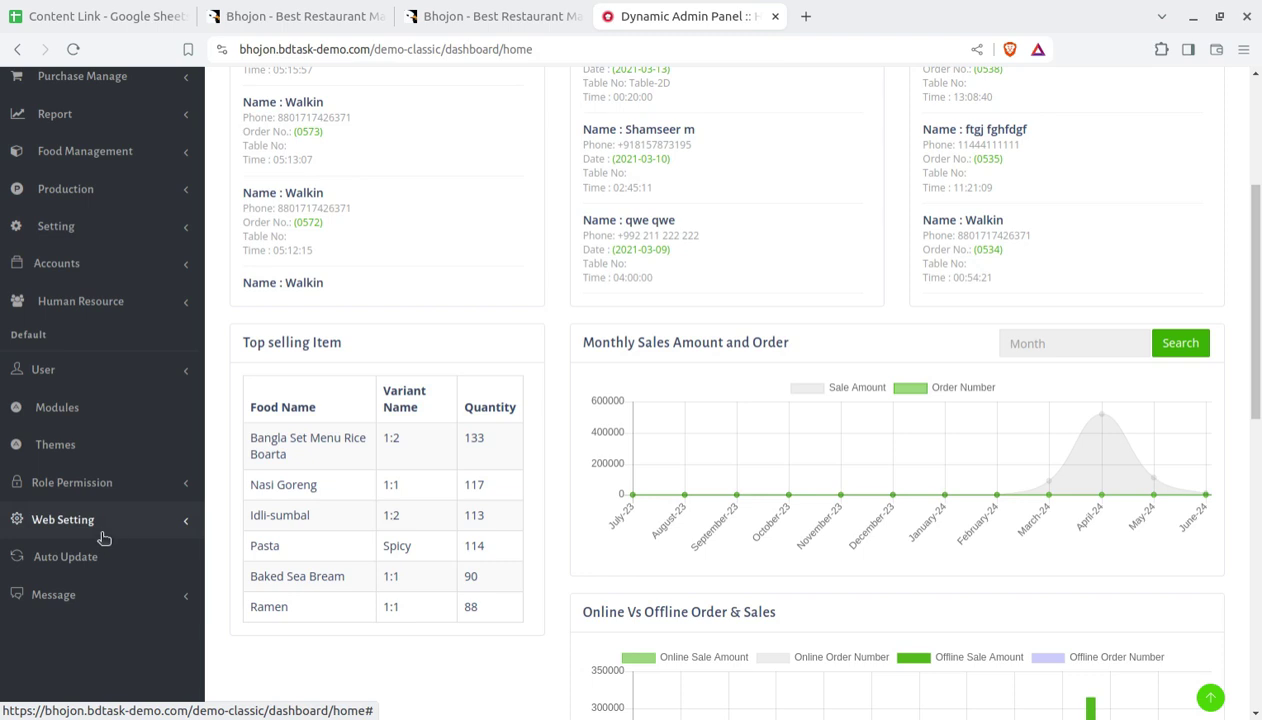
pyautogui.click(118, 224)
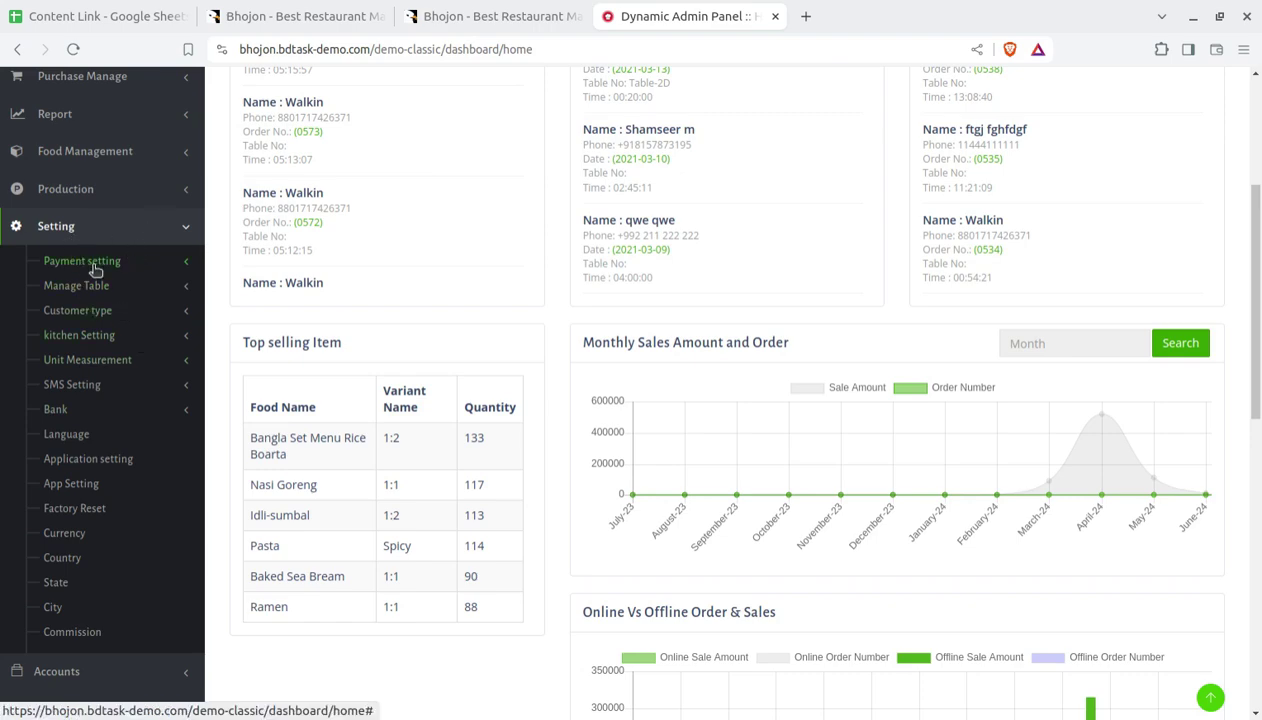
pyautogui.scroll(3, 756, 335)
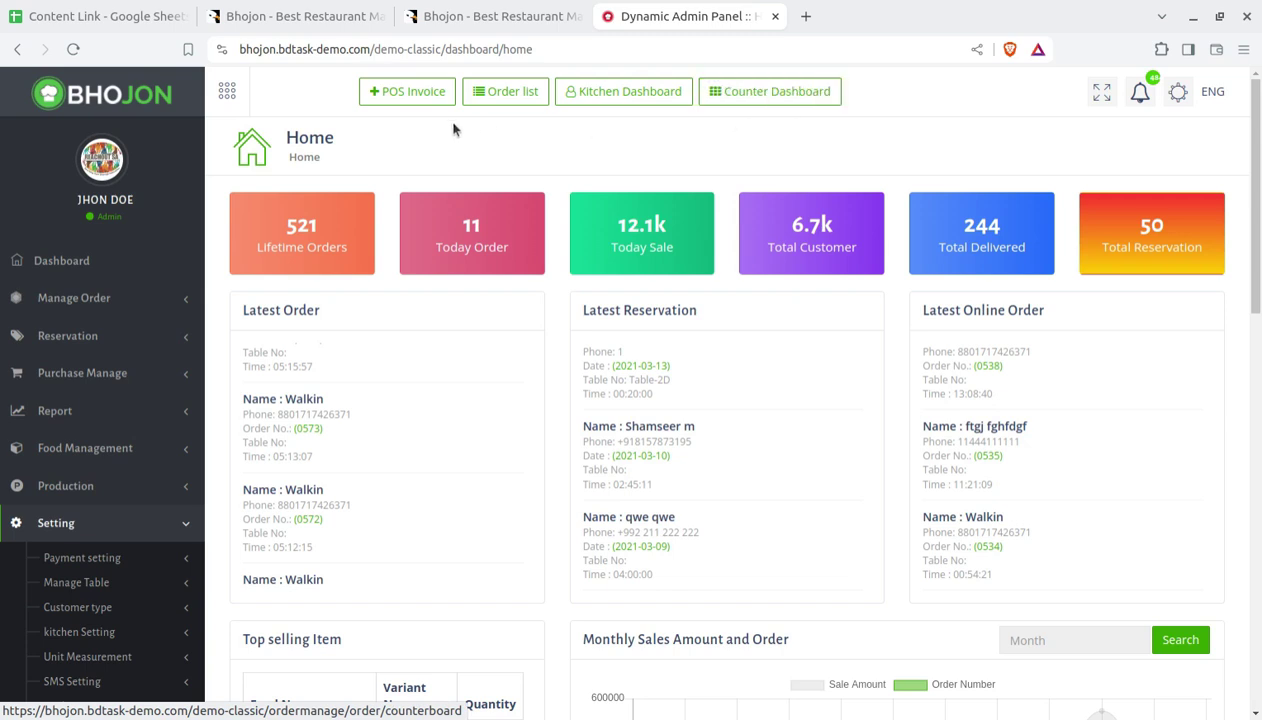
# - Open the payment method list and review its entries, highlighting Cash Payments, Monthly Account and Stripe Payment
pyautogui.scroll(-1, 77, 447)
pyautogui.scroll(-3, 77, 449)
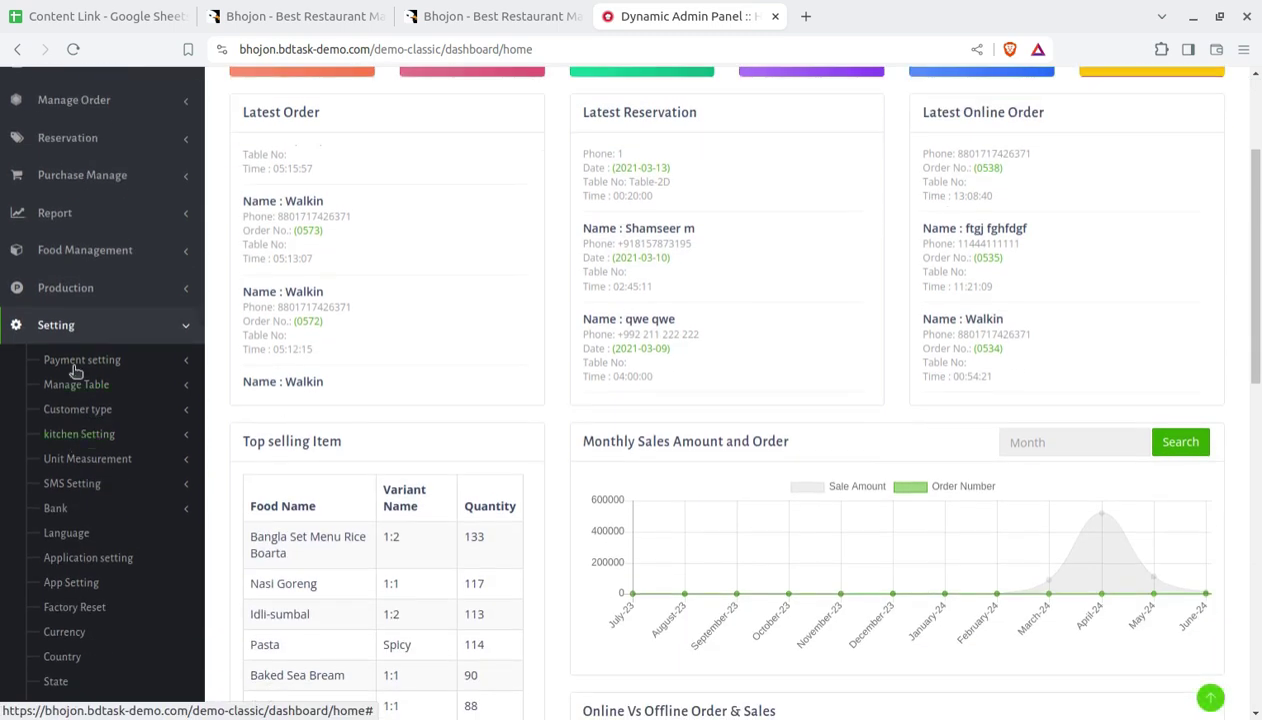
pyautogui.click(70, 360)
pyautogui.click(83, 400)
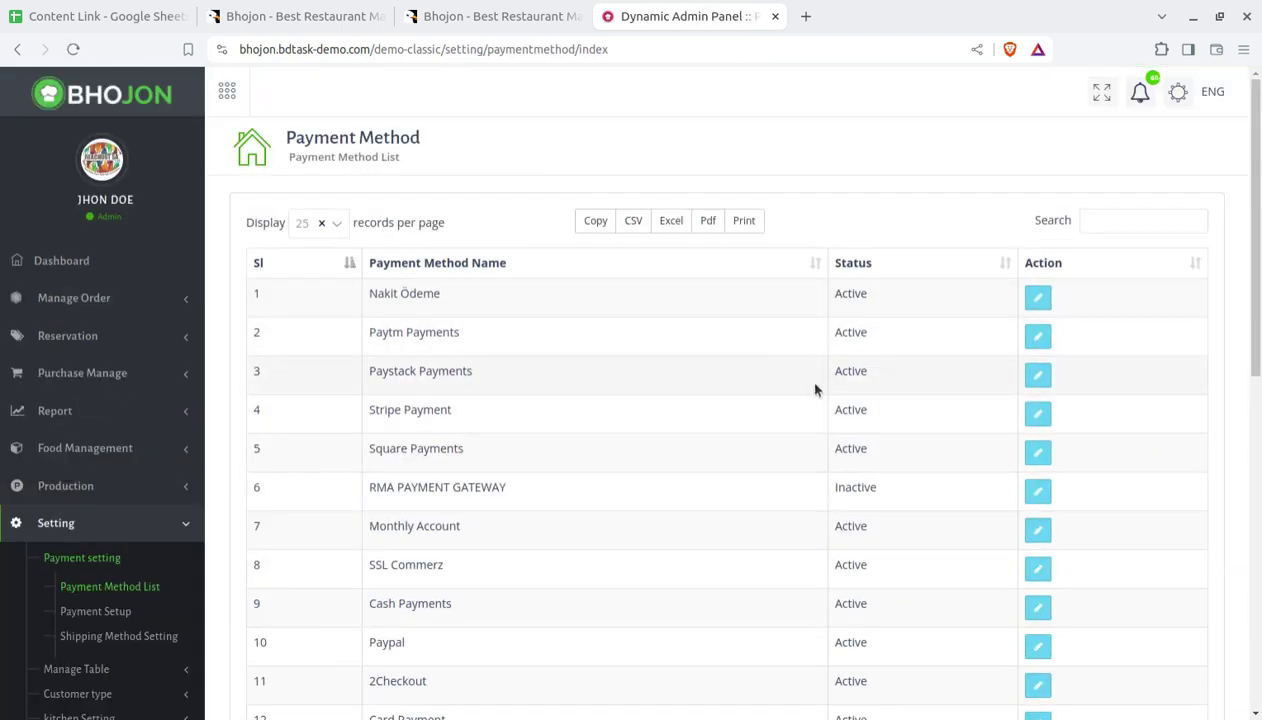
pyautogui.scroll(-3, 815, 390)
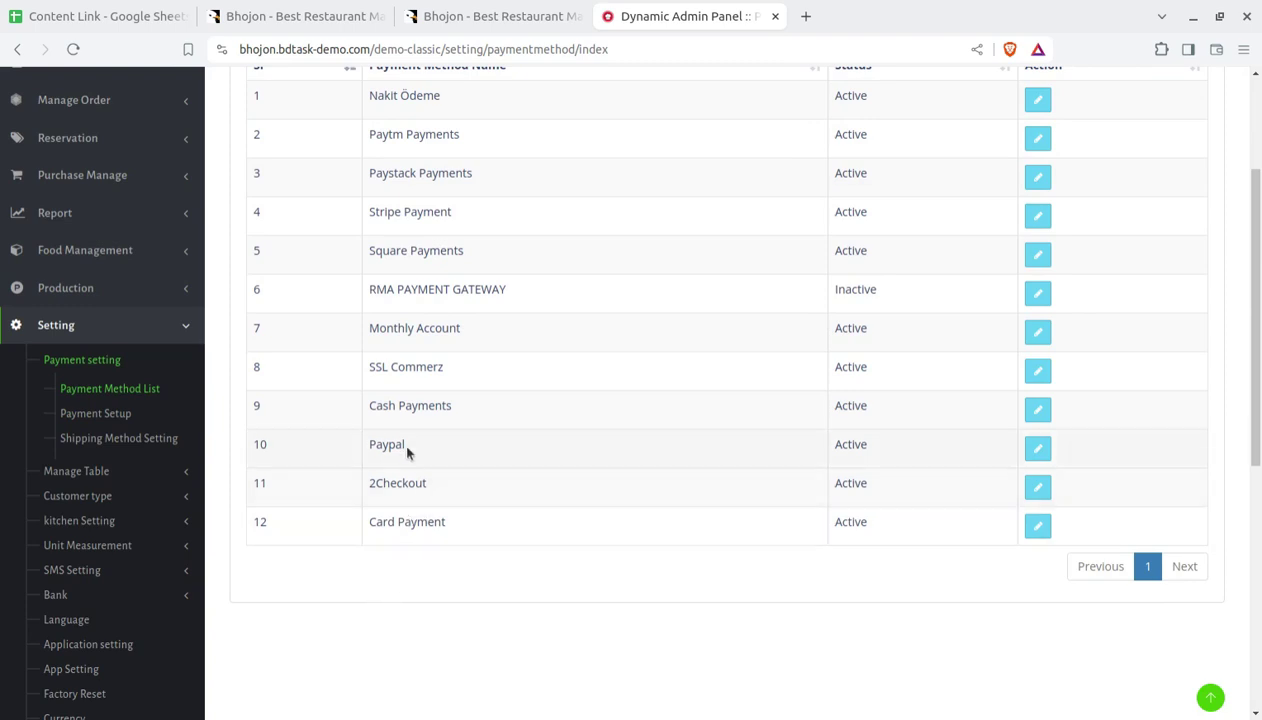
pyautogui.moveTo(455, 406); pyautogui.dragTo(366, 408)
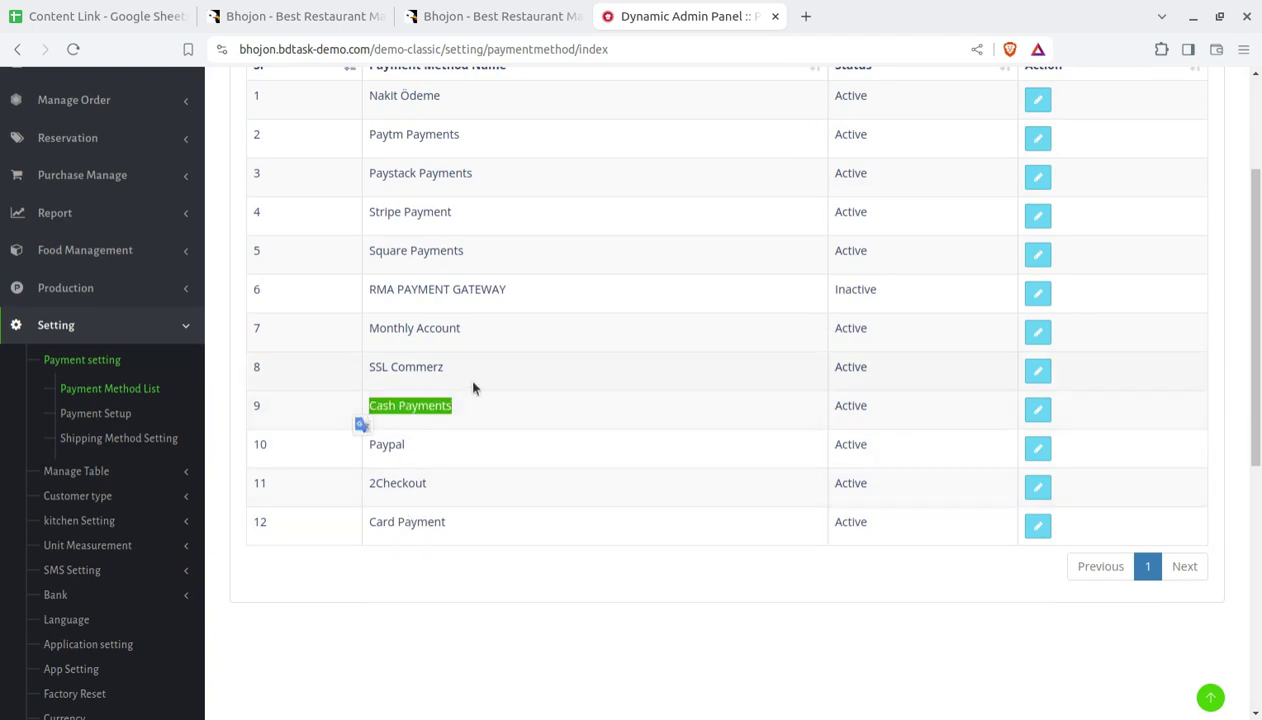
pyautogui.moveTo(461, 328); pyautogui.dragTo(386, 328)
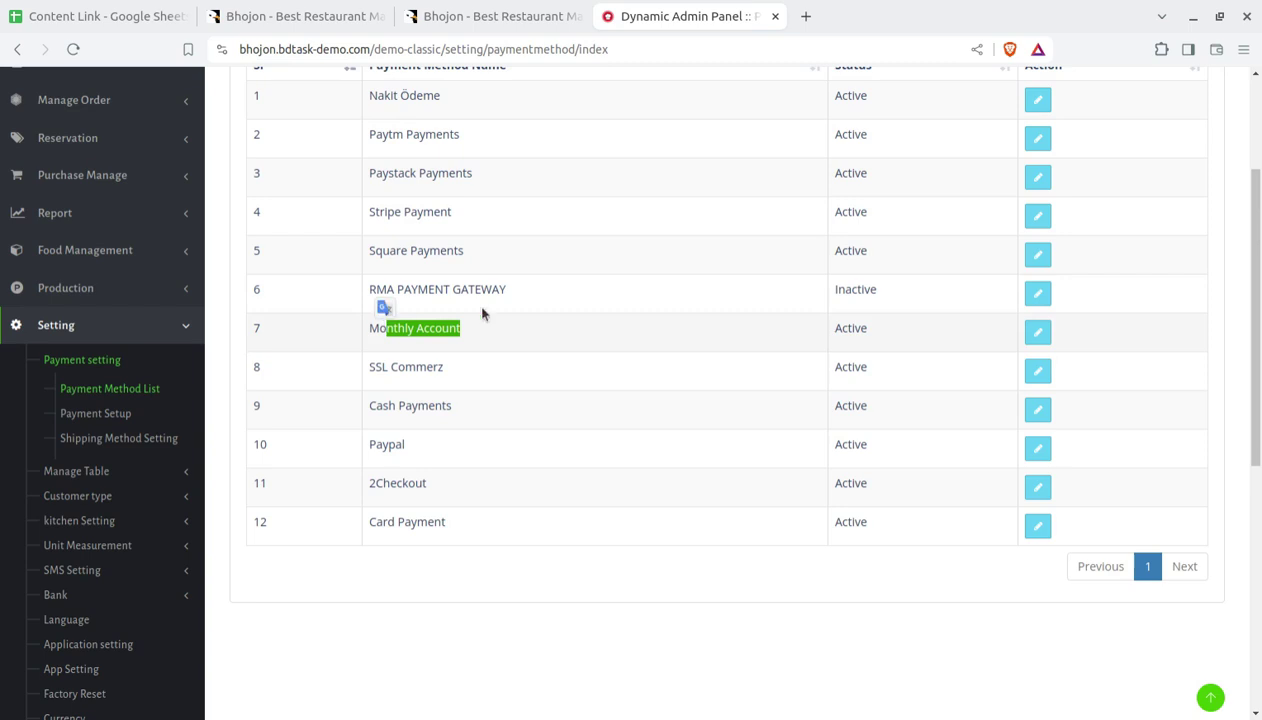
pyautogui.scroll(3, 460, 318)
pyautogui.moveTo(458, 411); pyautogui.dragTo(349, 410)
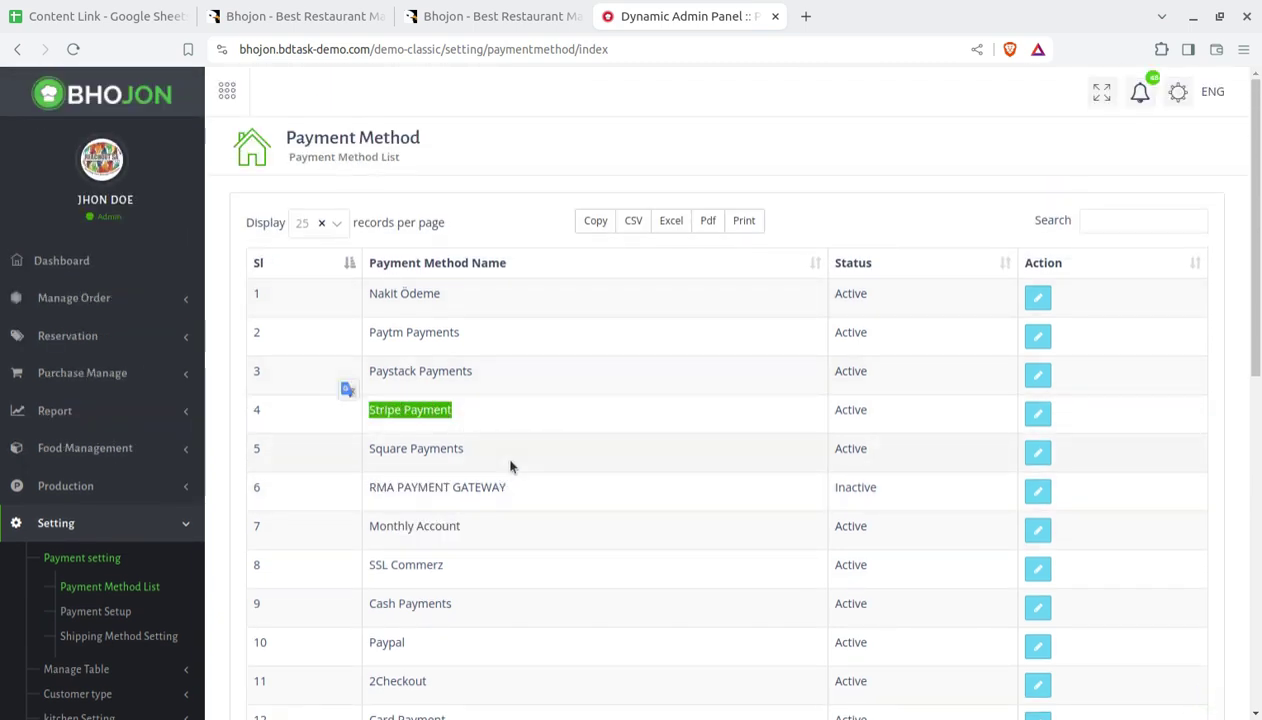
# - Open the payment setup and review each gateway's account details, currency, mode and status
pyautogui.scroll(-1, 510, 466)
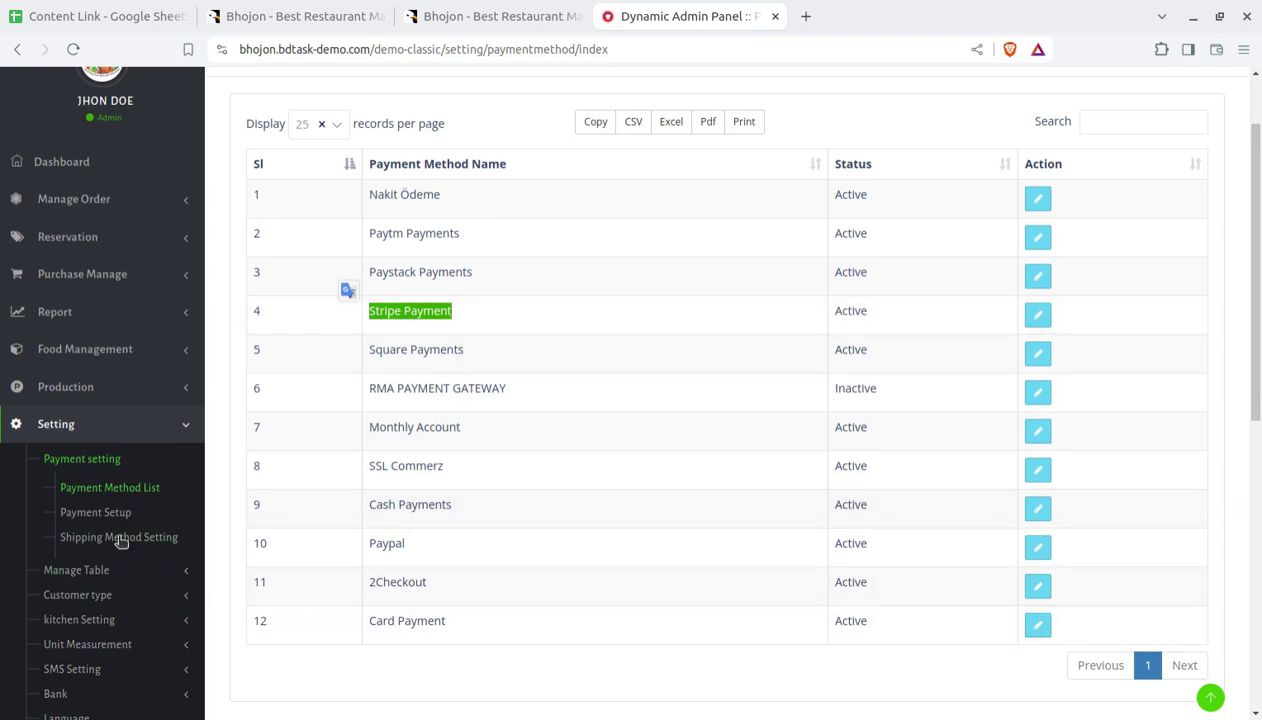
pyautogui.click(96, 516)
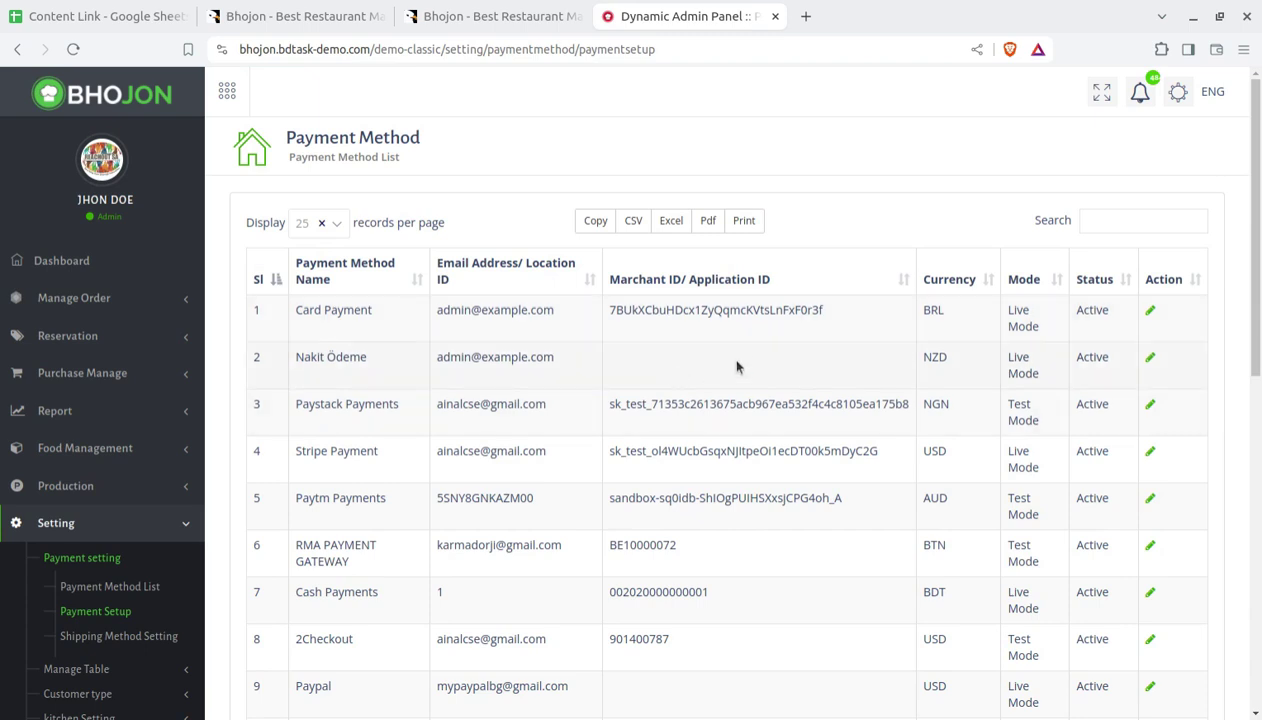
pyautogui.scroll(-4, 338, 455)
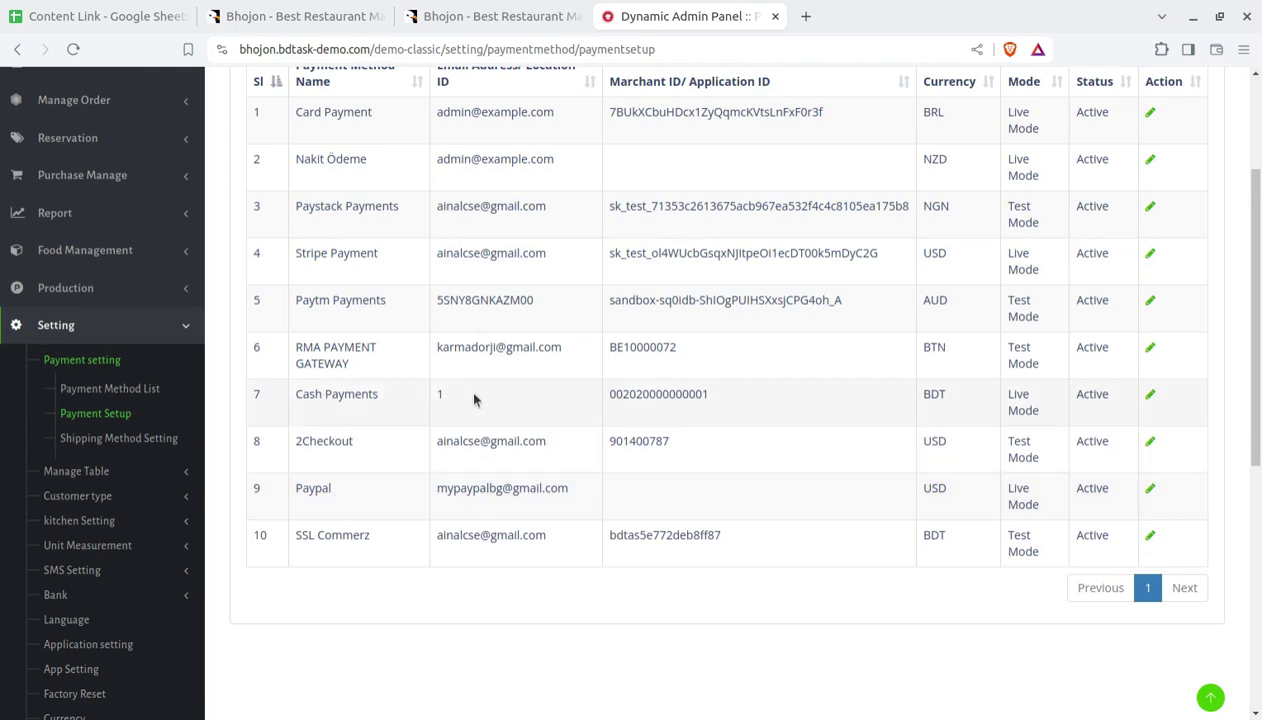
pyautogui.scroll(1, 474, 399)
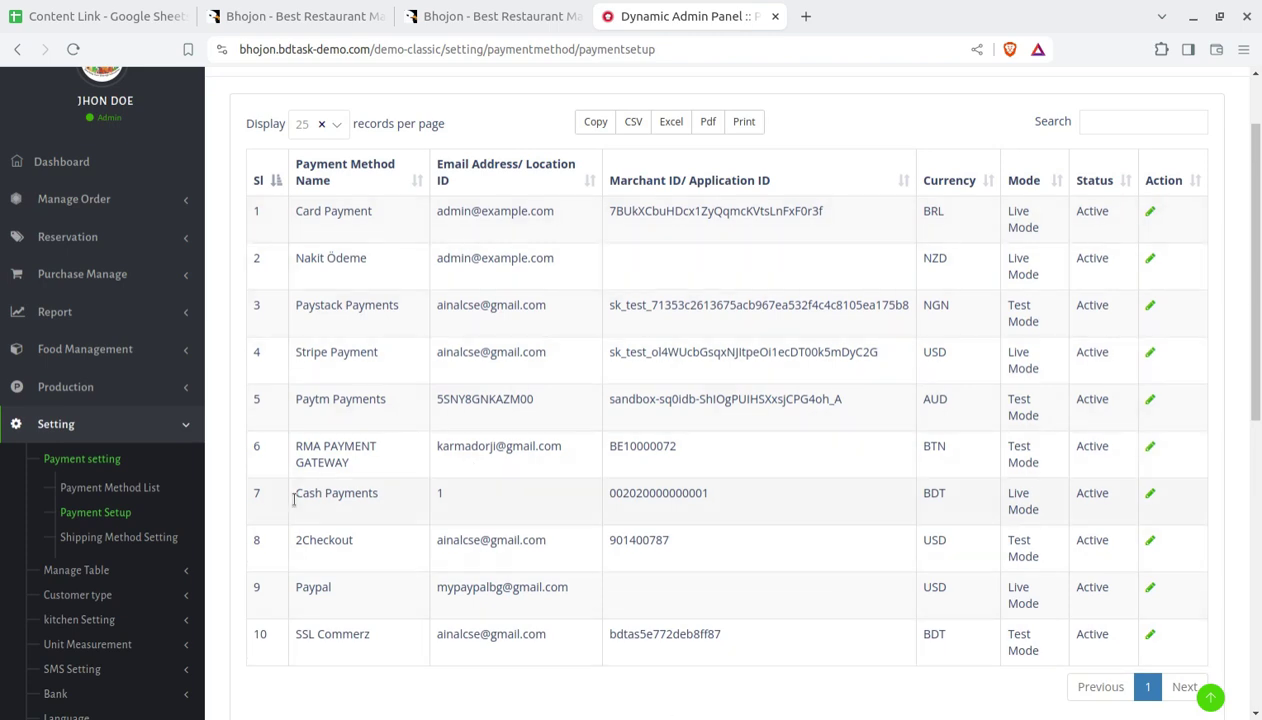
# - Open the shipping method settings and highlight the Dine-In Restaurant method among the listed options
pyautogui.click(86, 545)
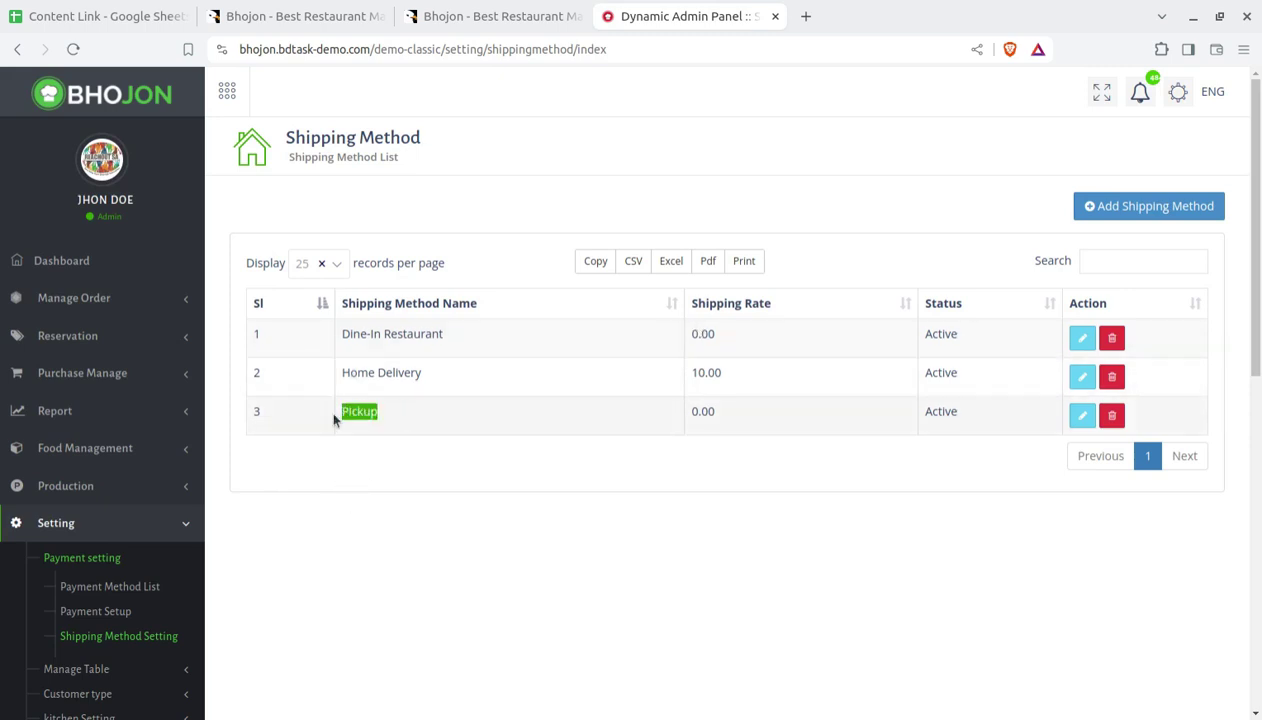
pyautogui.moveTo(444, 336); pyautogui.dragTo(337, 343)
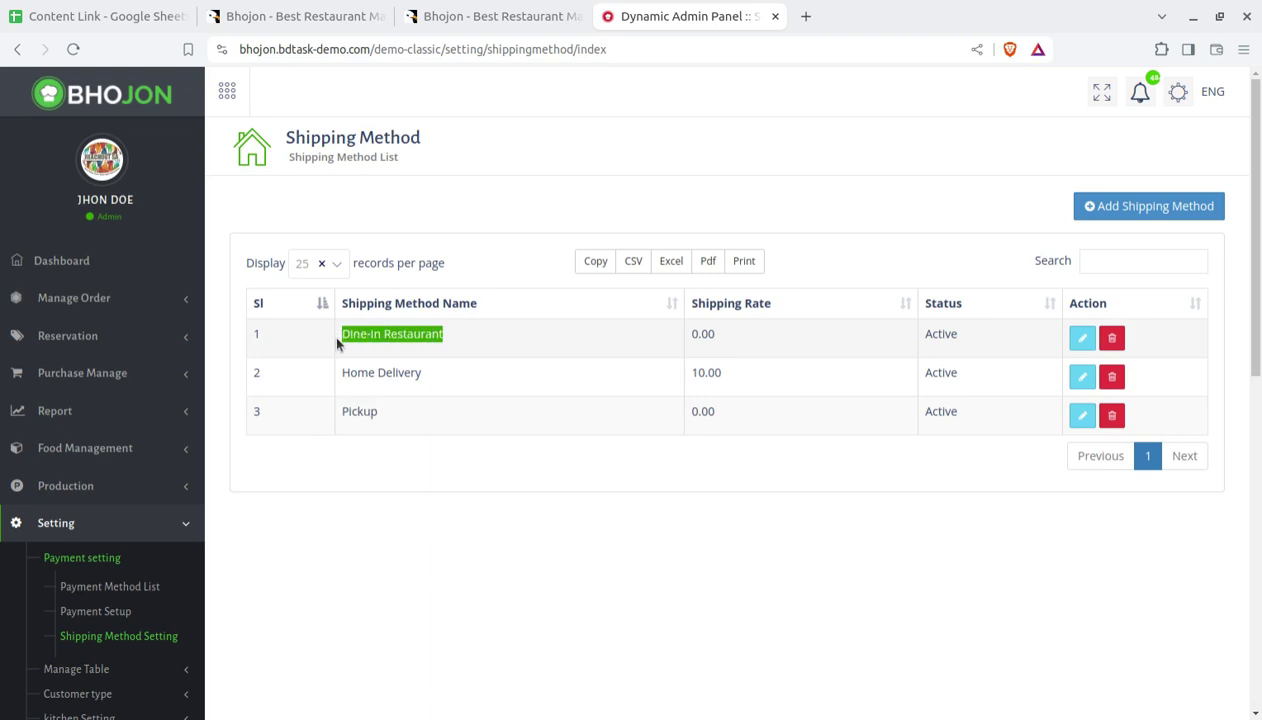
# - Open the list of restaurant tables to review their names, capacities and icons
pyautogui.scroll(-4, 175, 580)
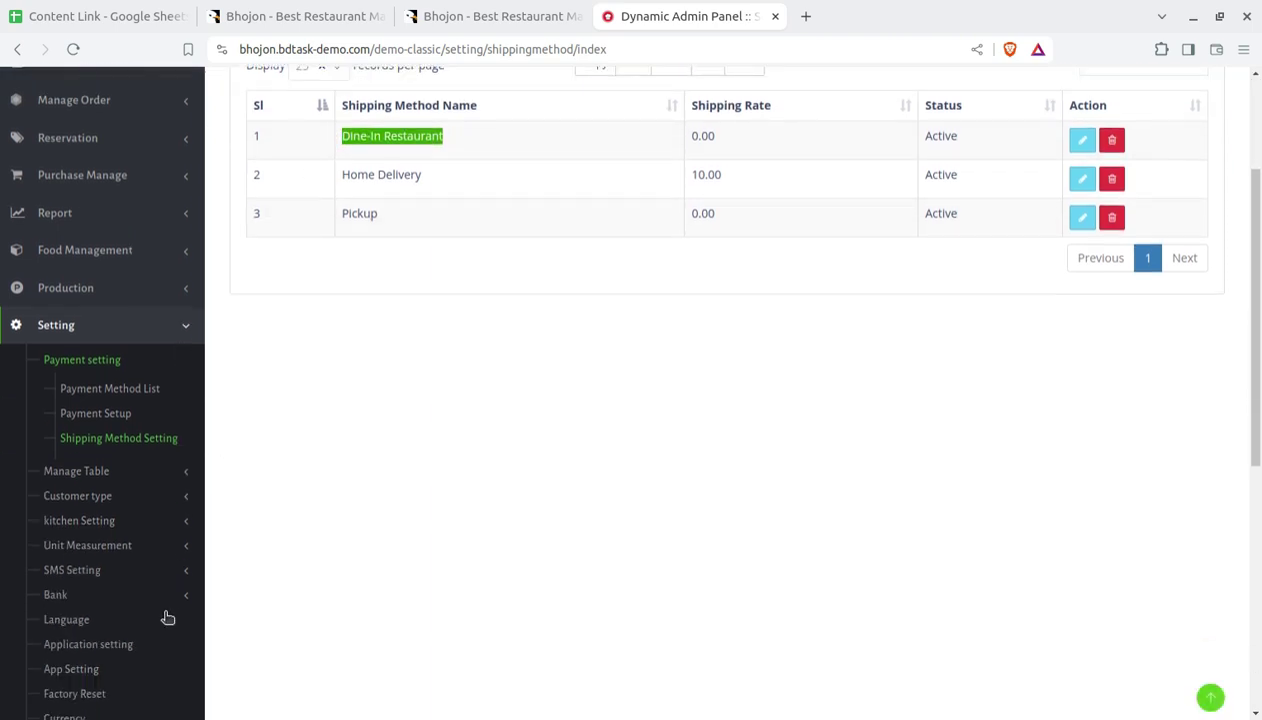
pyautogui.click(68, 471)
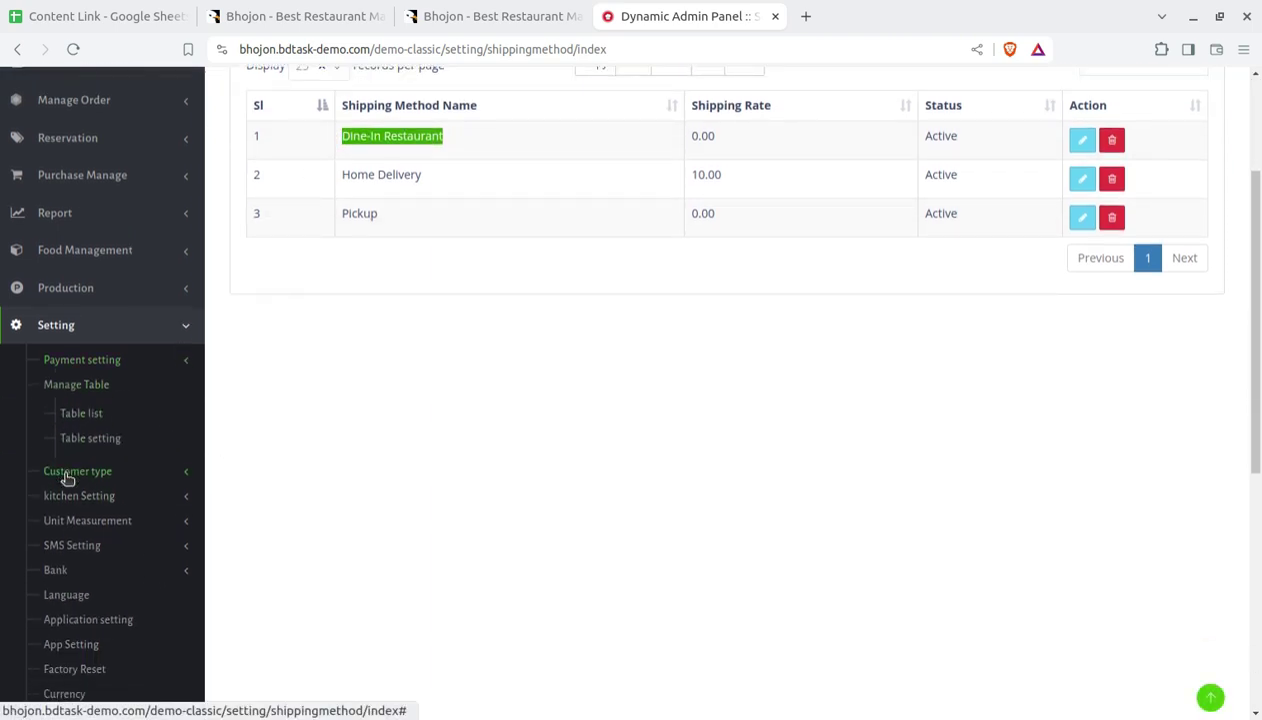
pyautogui.click(70, 416)
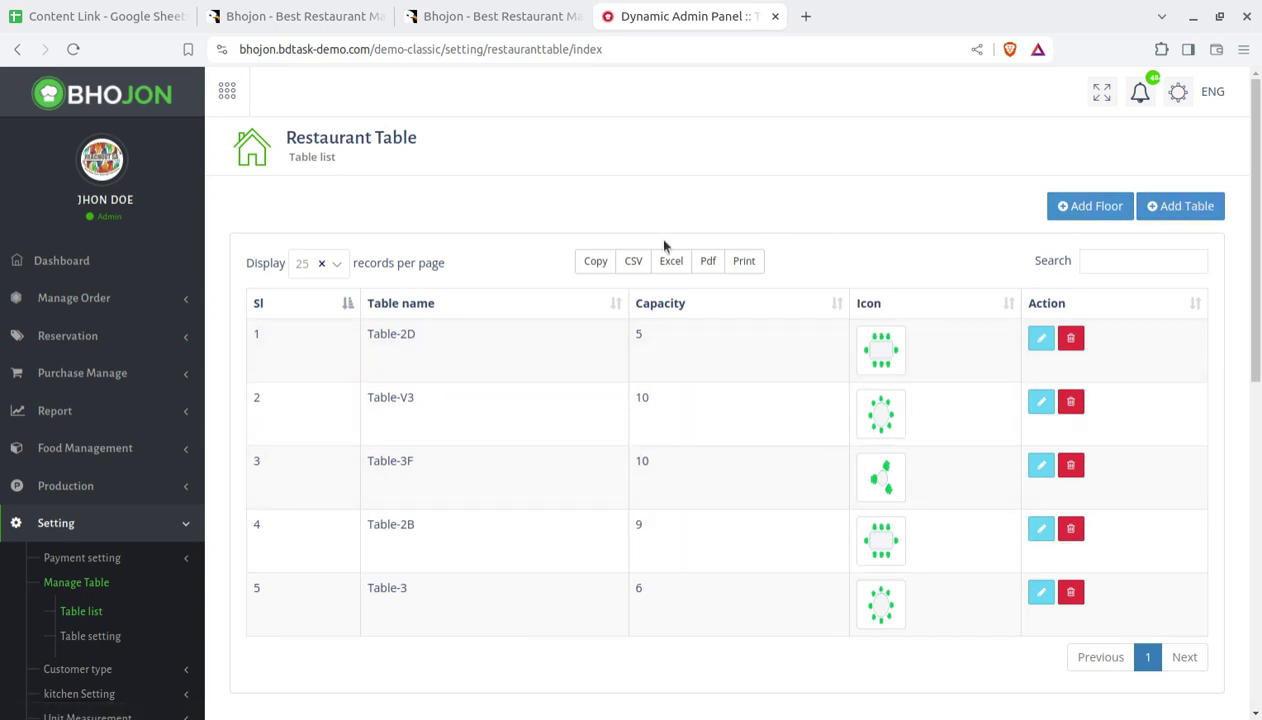
# - View the floor list and the blank Add Table form, then close the form without adding a table
pyautogui.click(1087, 212)
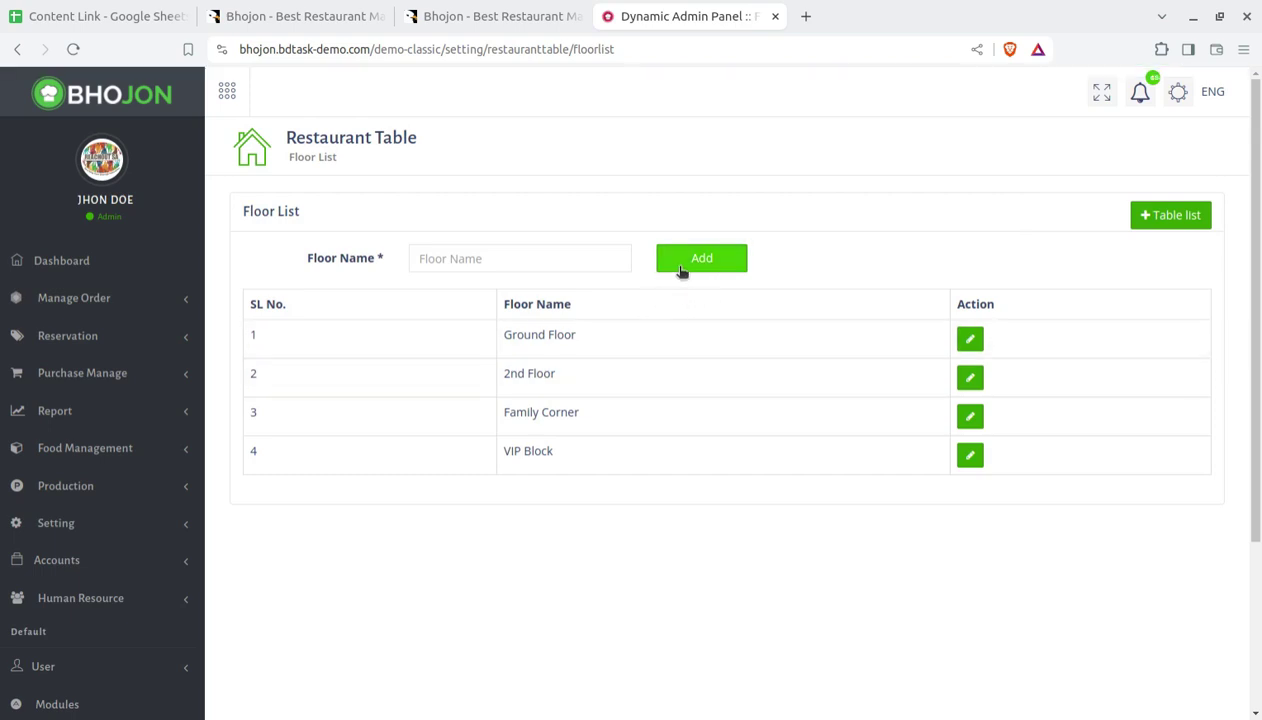
pyautogui.click(1147, 221)
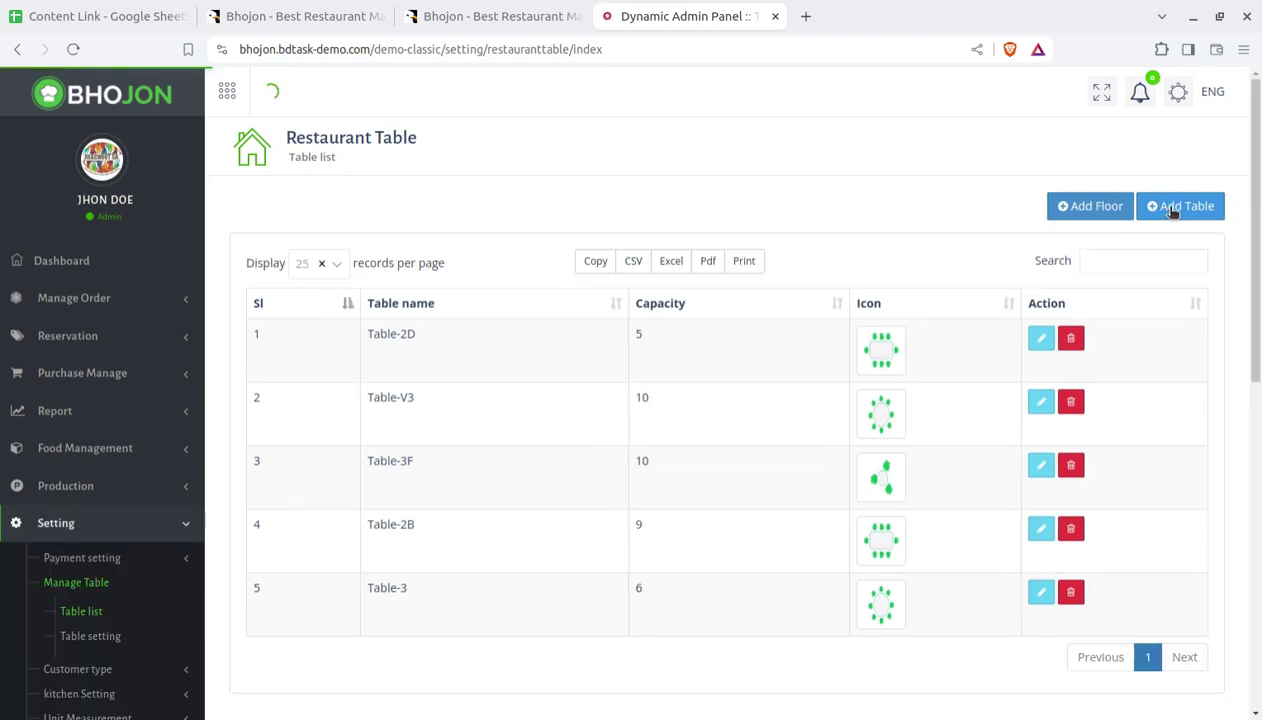
pyautogui.click(1170, 207)
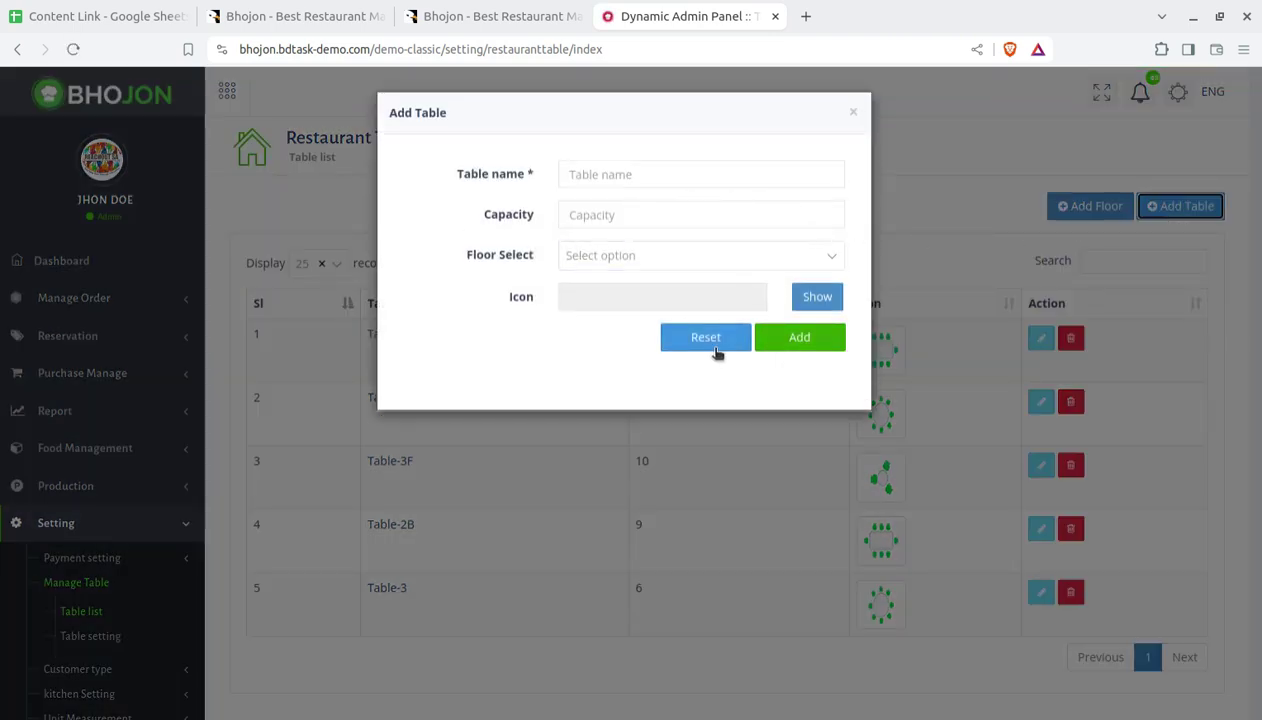
pyautogui.click(852, 113)
# - Open the table layout setting and slightly reposition the first round table and the three-seat table below it
pyautogui.scroll(-4, 150, 490)
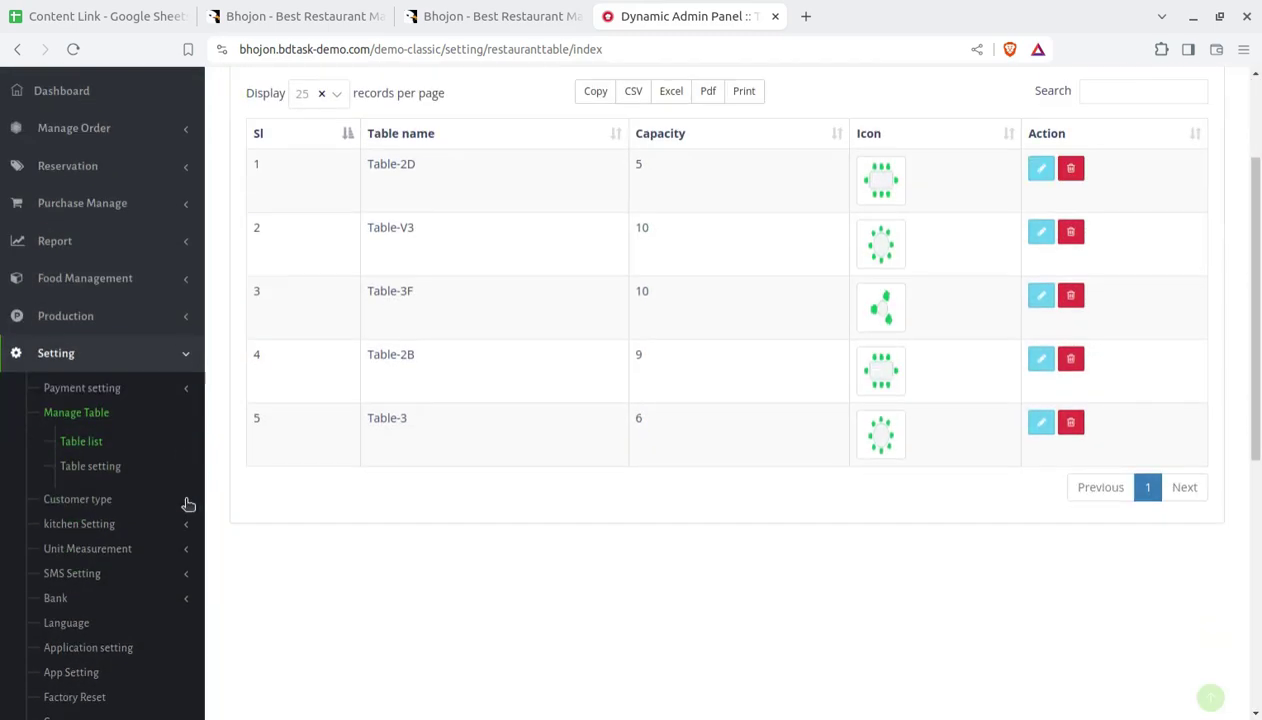
pyautogui.click(90, 446)
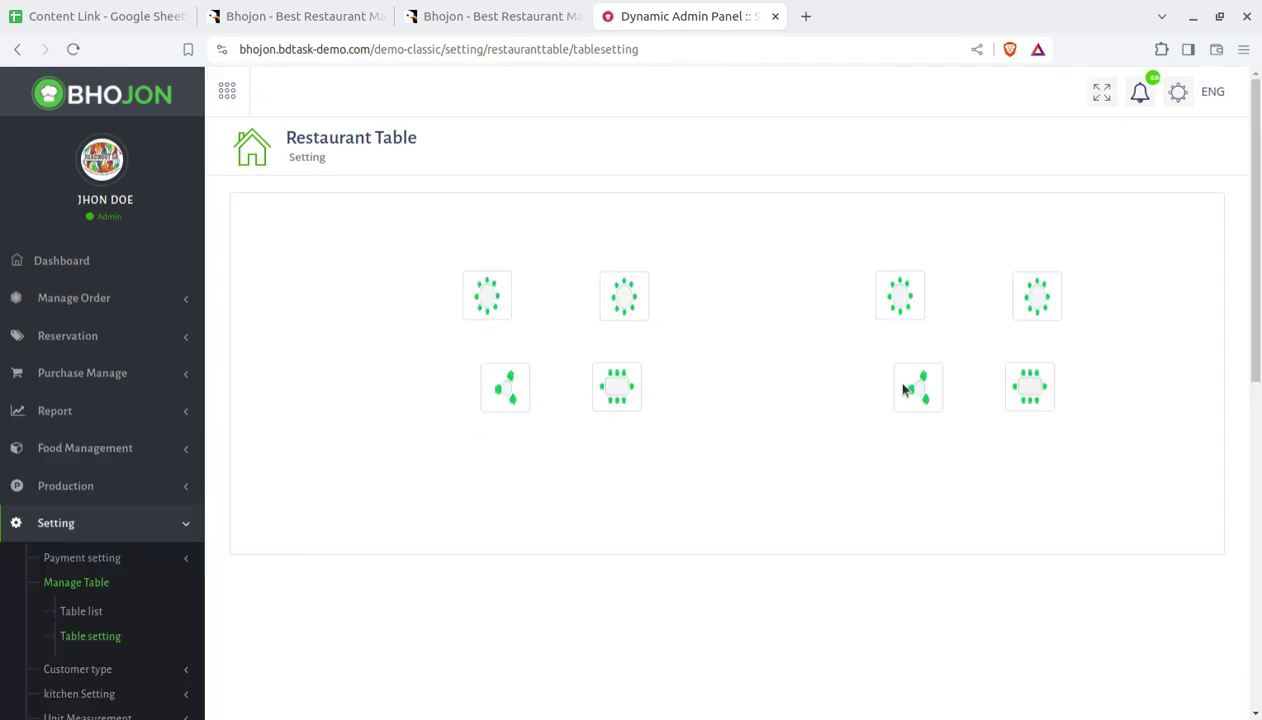
pyautogui.scroll(-5, 900, 505)
pyautogui.scroll(1, 840, 490)
pyautogui.scroll(4, 799, 516)
pyautogui.moveTo(490, 292)
pyautogui.mouseDown()
pyautogui.moveTo(602, 308)
pyautogui.moveTo(481, 291)
pyautogui.moveTo(505, 297)
pyautogui.mouseUp()
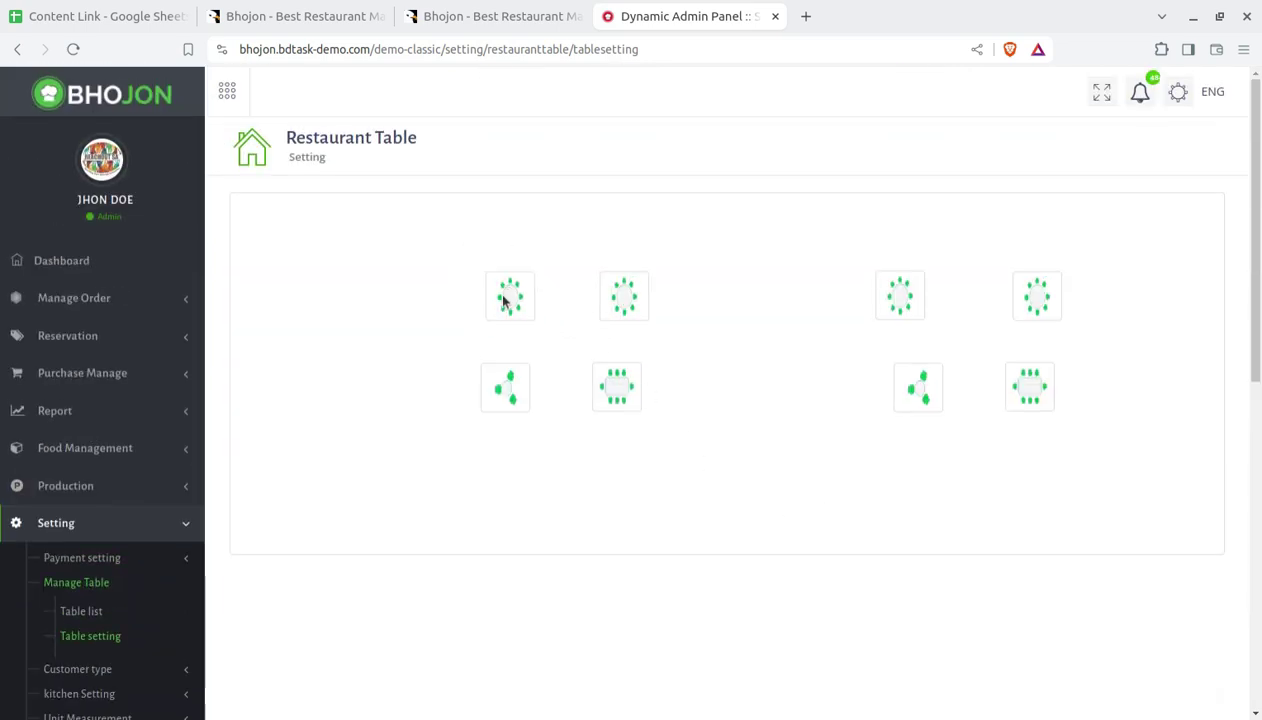
pyautogui.moveTo(500, 404)
pyautogui.mouseDown()
pyautogui.moveTo(436, 420)
pyautogui.moveTo(501, 397)
pyautogui.mouseUp()
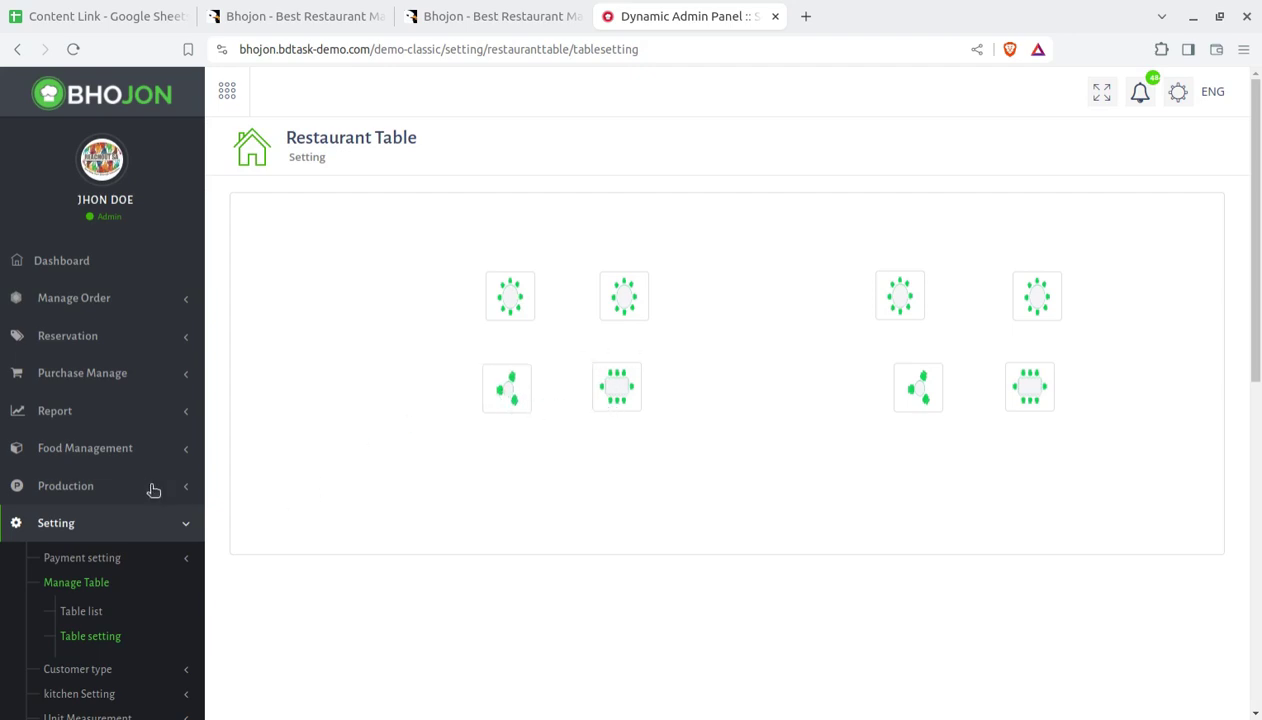
# - Open the customer list from the customer type settings and look through its entries
pyautogui.scroll(-2, 127, 603)
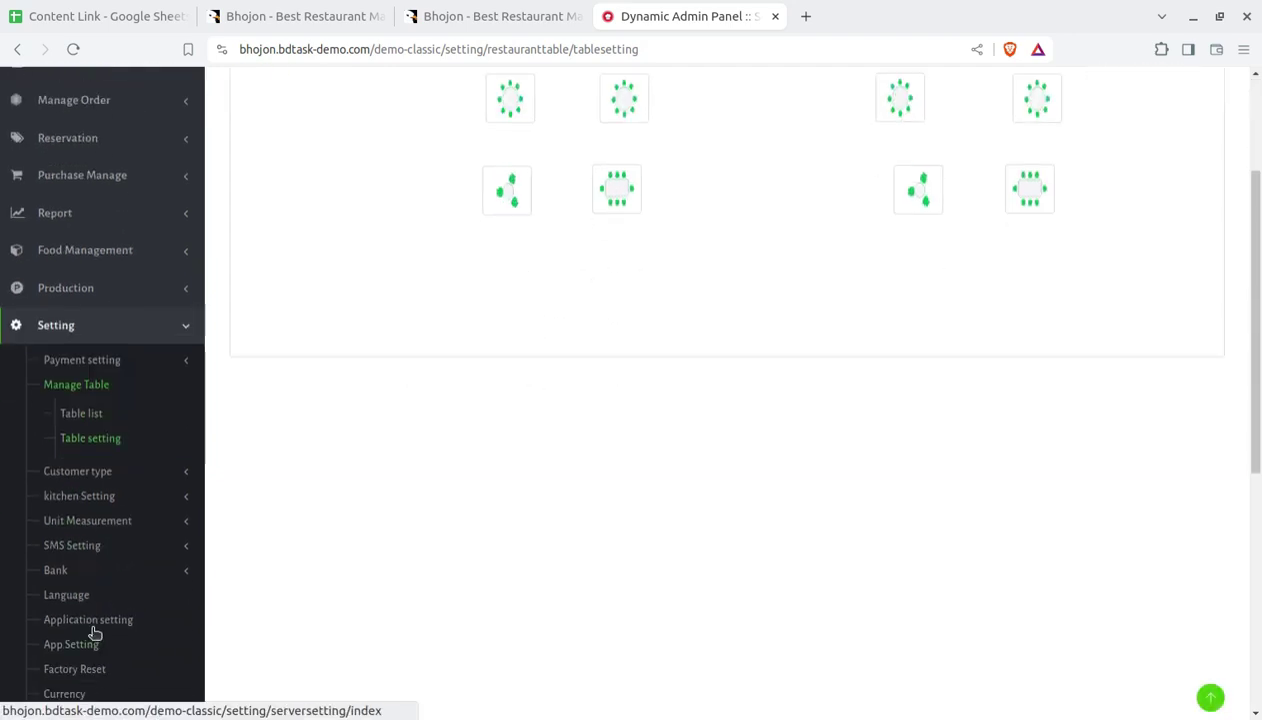
pyautogui.click(62, 475)
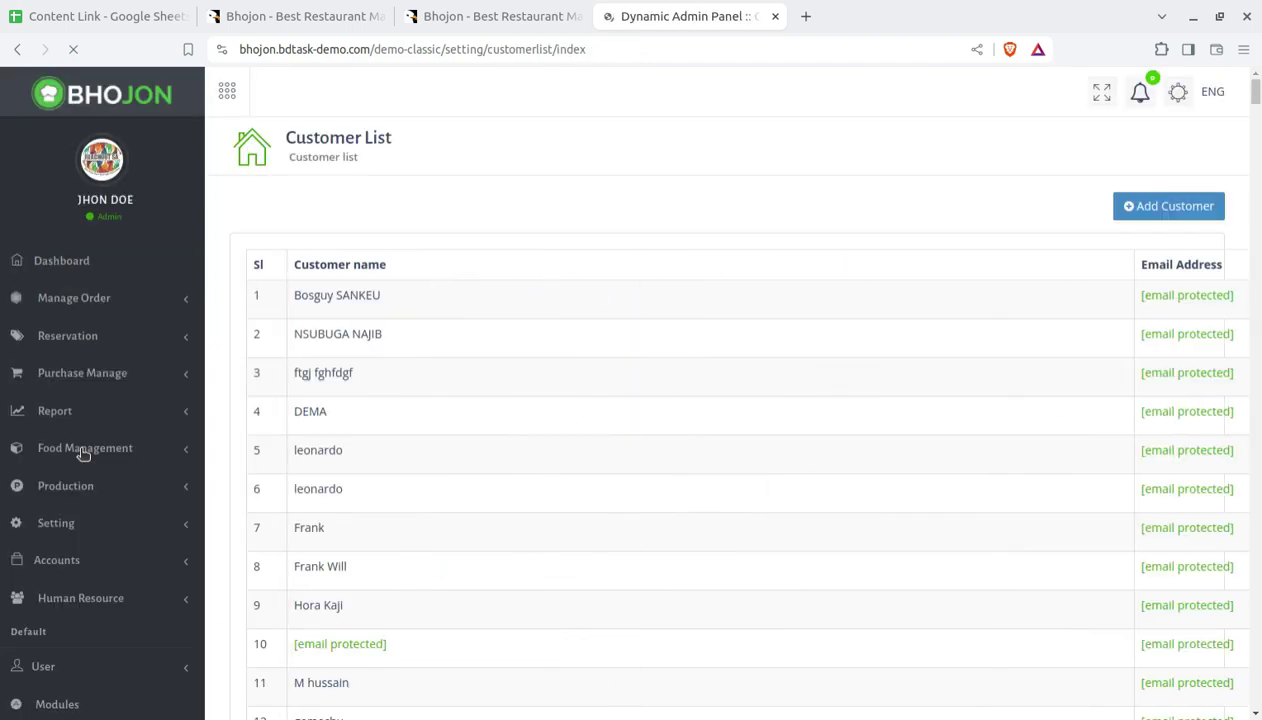
pyautogui.scroll(-3, 958, 398)
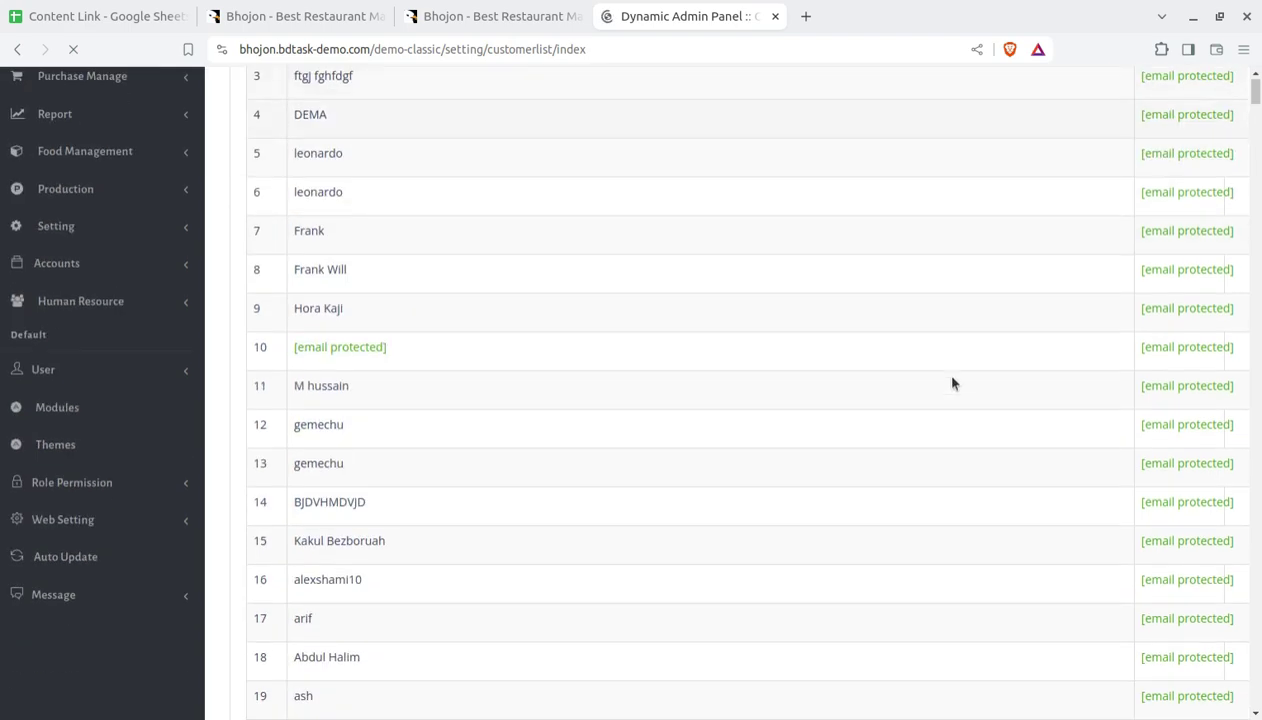
pyautogui.scroll(-3, 660, 455)
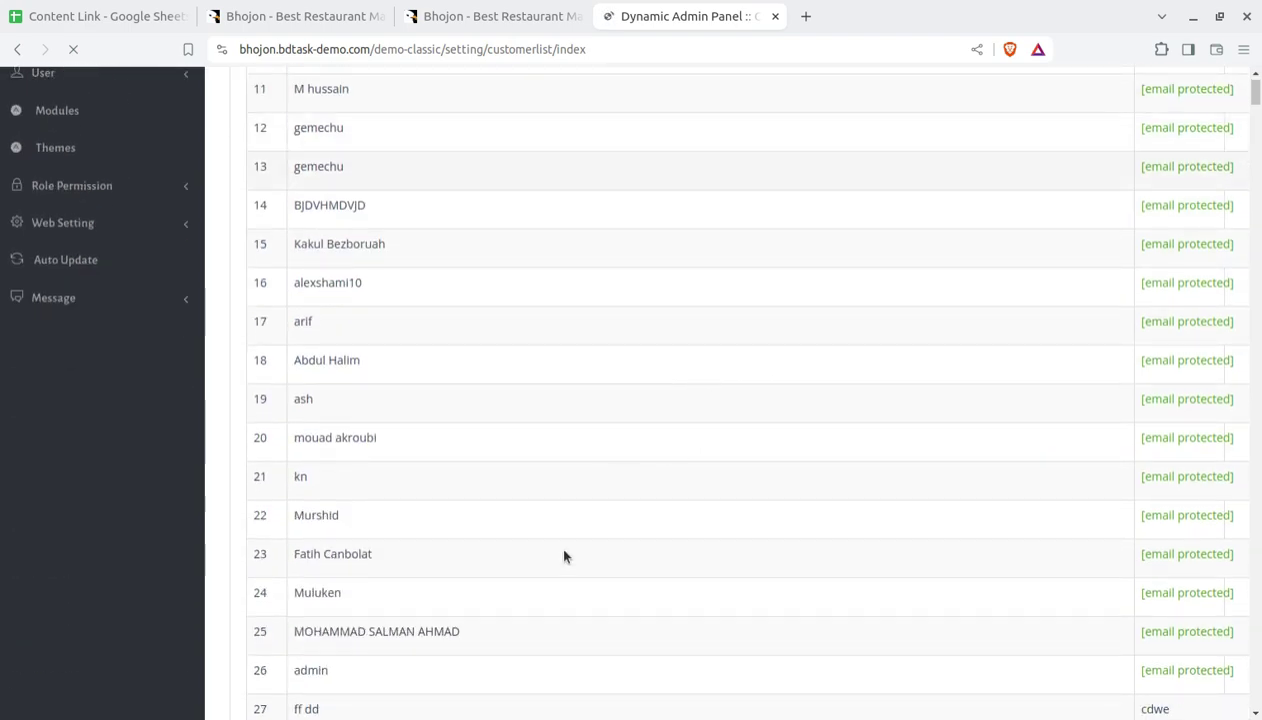
# - Open the customer type list and view the edit form of the QR Customer type, closing it without changes
pyautogui.scroll(-3, 563, 556)
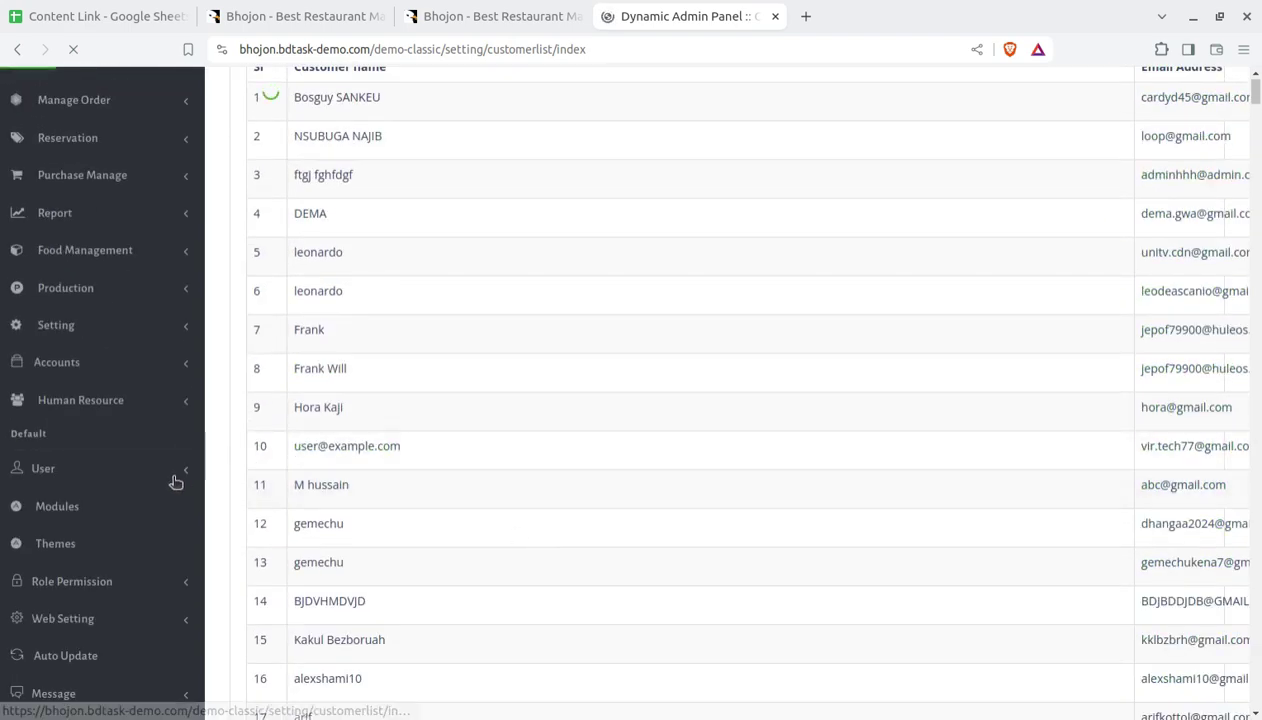
pyautogui.scroll(-2, 123, 414)
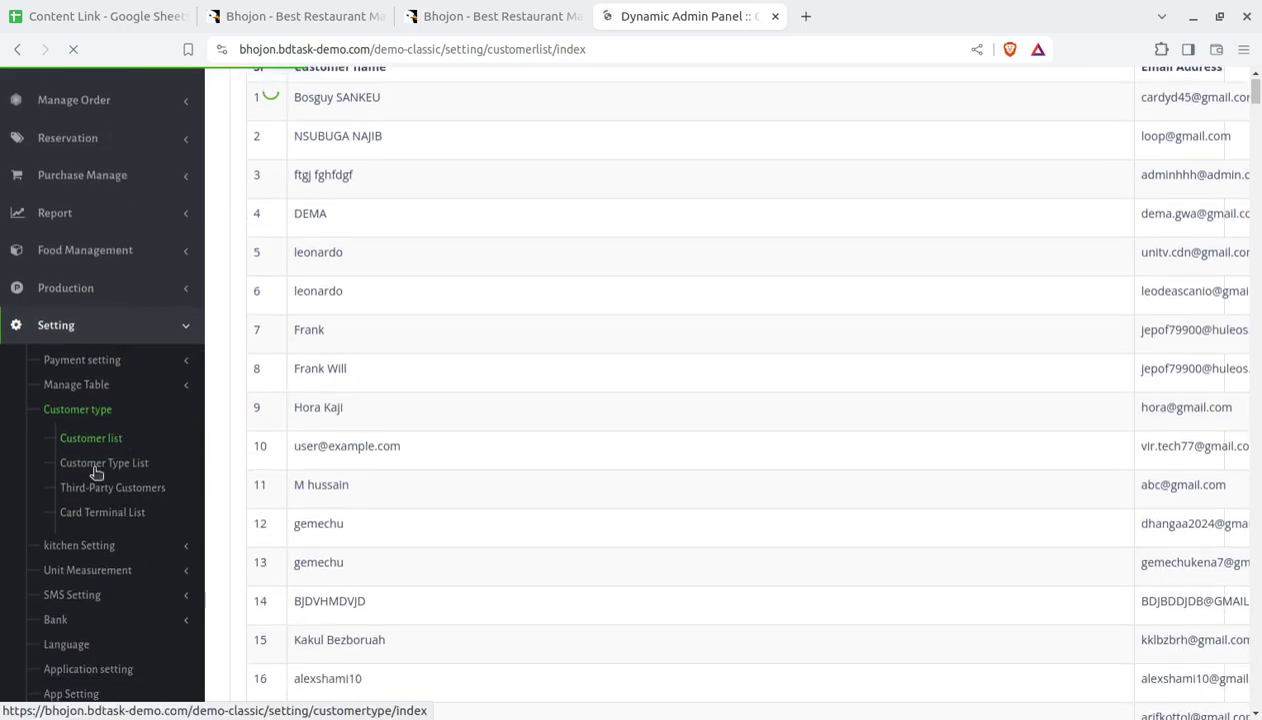
pyautogui.click(97, 468)
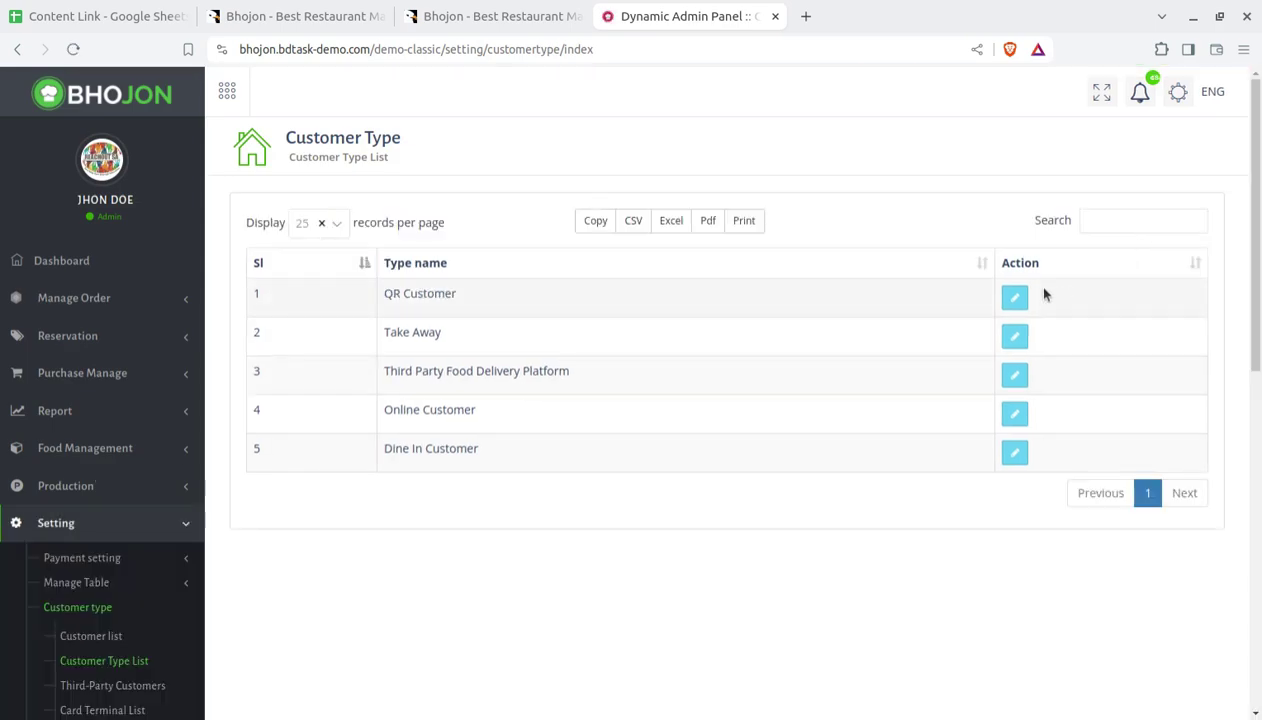
pyautogui.click(1015, 297)
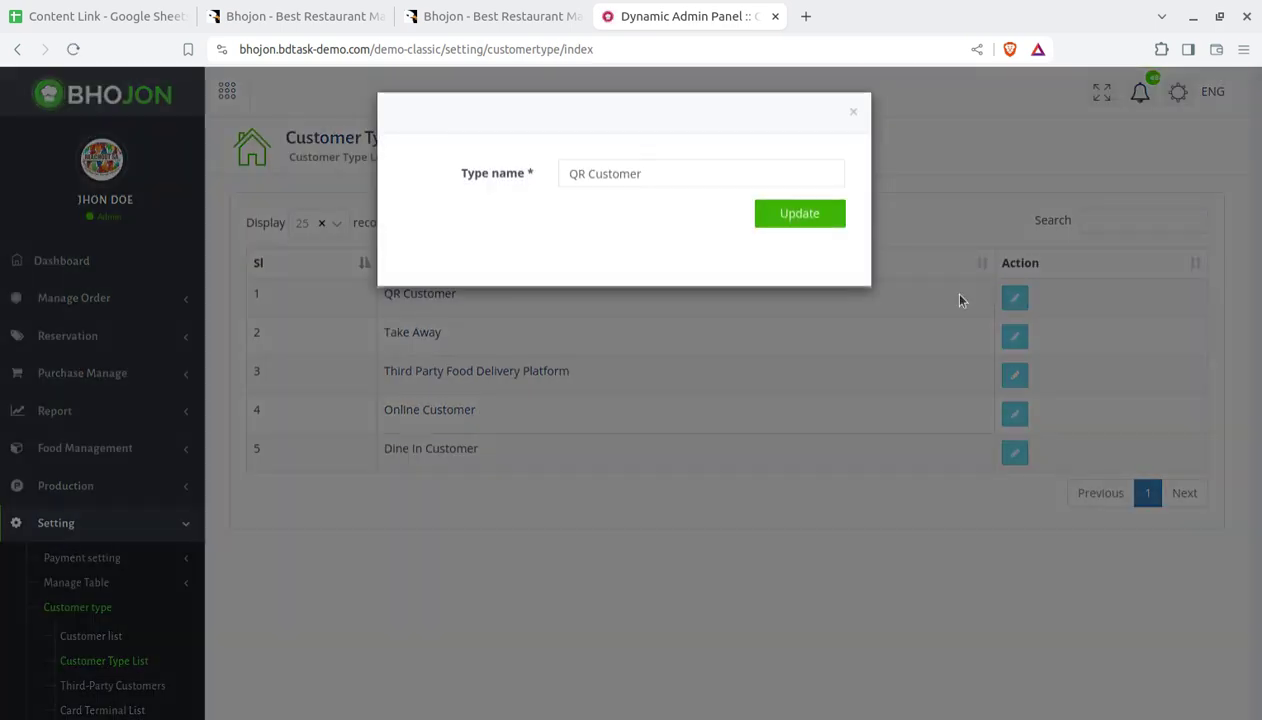
pyautogui.click(852, 109)
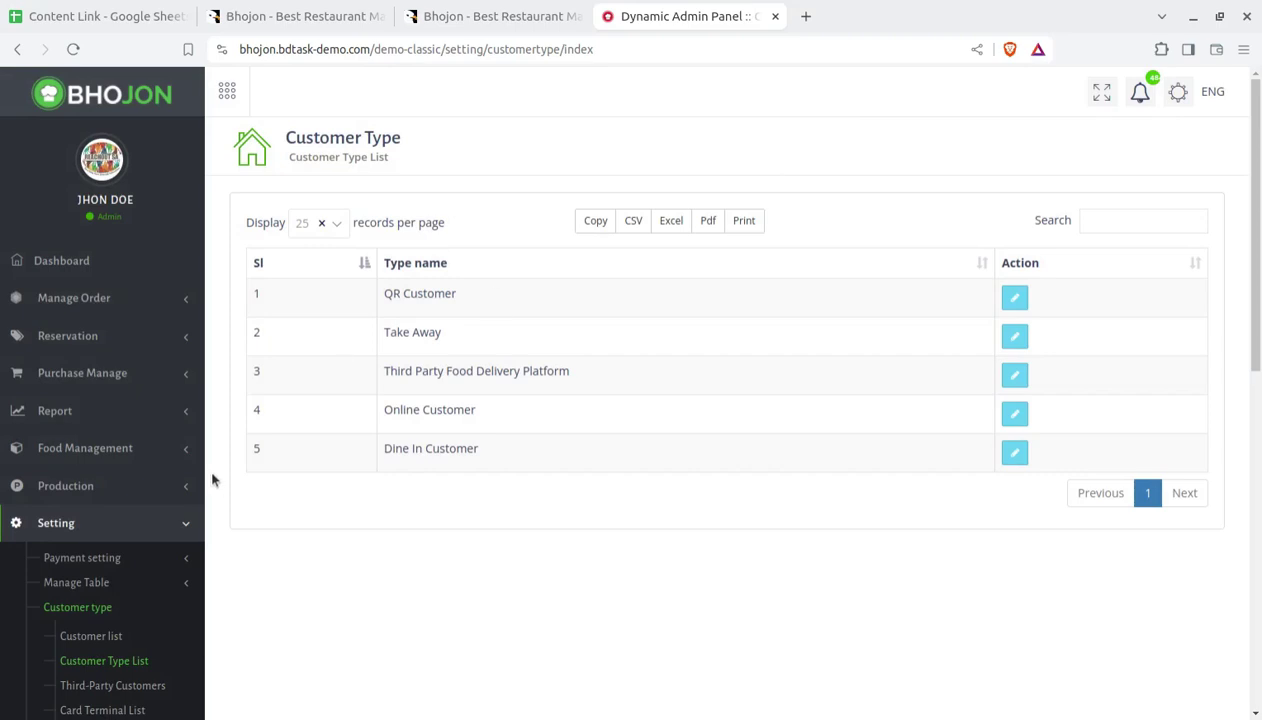
# - View the third-party customers list with its commissions, and the card terminal list
pyautogui.scroll(-2, 190, 495)
pyautogui.click(100, 490)
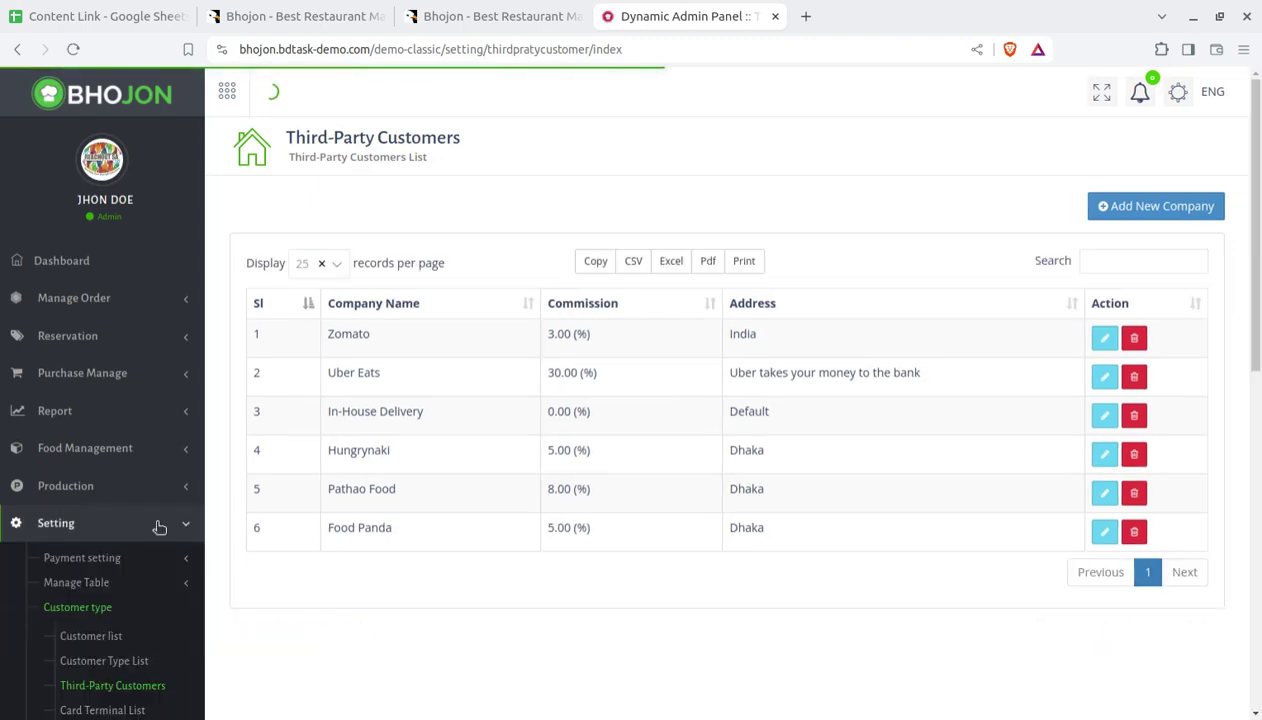
pyautogui.scroll(-3, 208, 565)
pyautogui.click(105, 415)
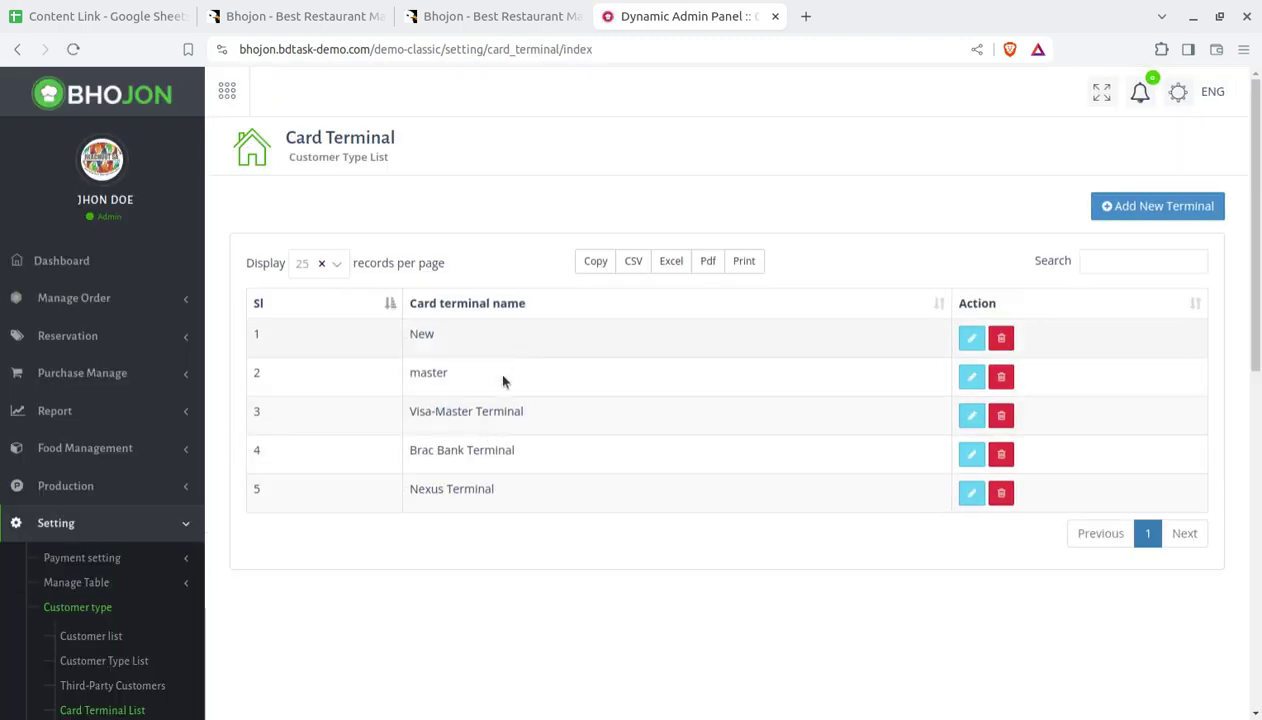
# - Review the kitchen settings: the kitchen list, the kitchen assignments and the kitchen dashboard refresh time
pyautogui.scroll(-4, 470, 410)
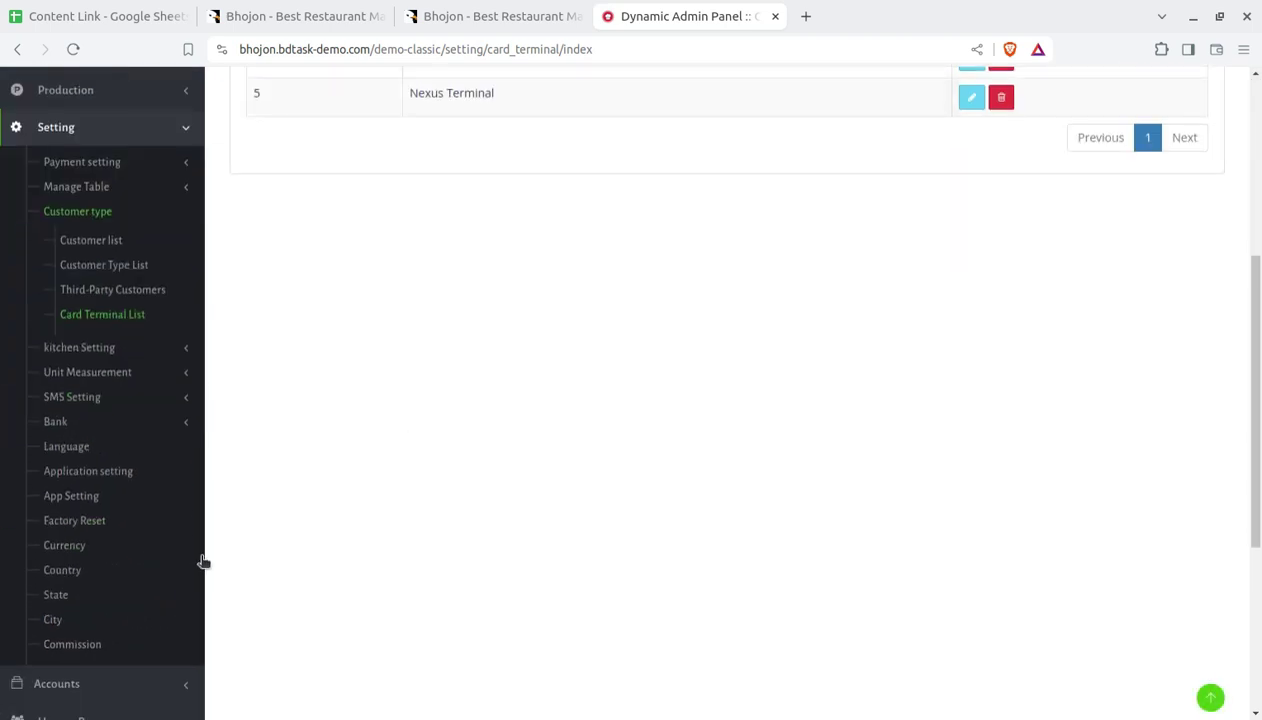
pyautogui.click(124, 349)
pyautogui.click(83, 267)
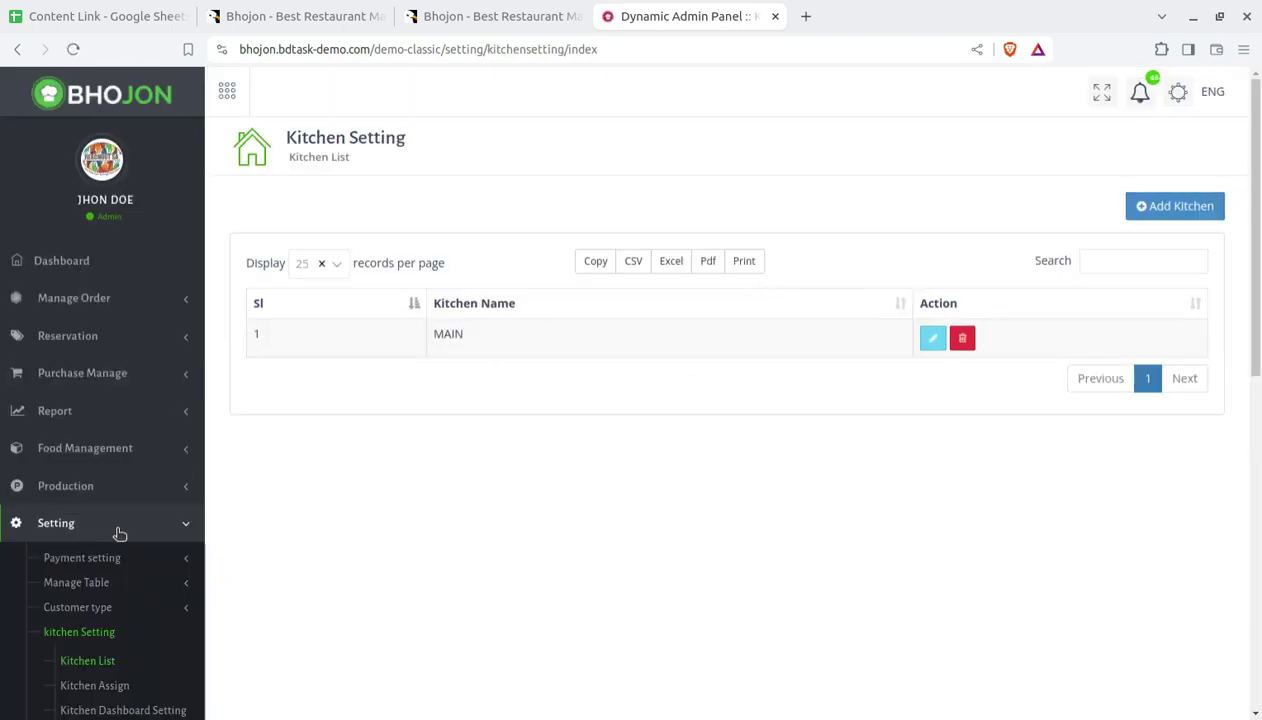
pyautogui.scroll(-2, 104, 532)
pyautogui.click(100, 496)
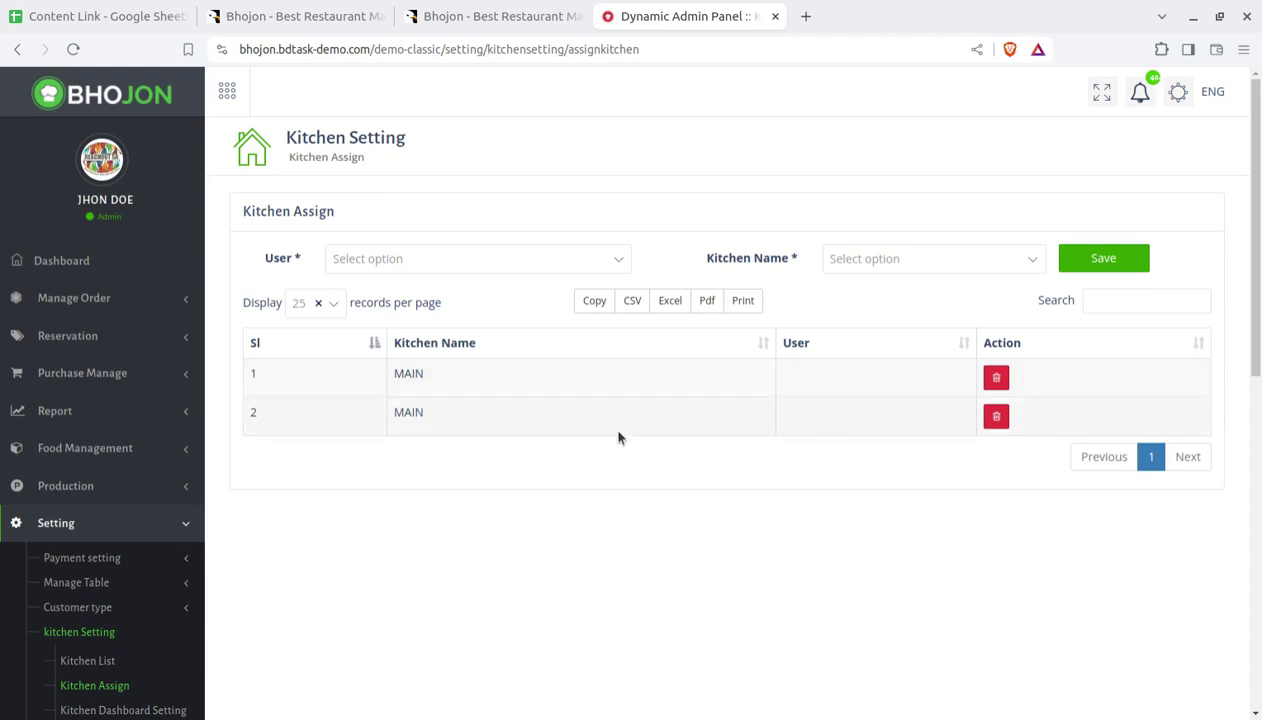
pyautogui.scroll(-2, 614, 431)
pyautogui.click(97, 518)
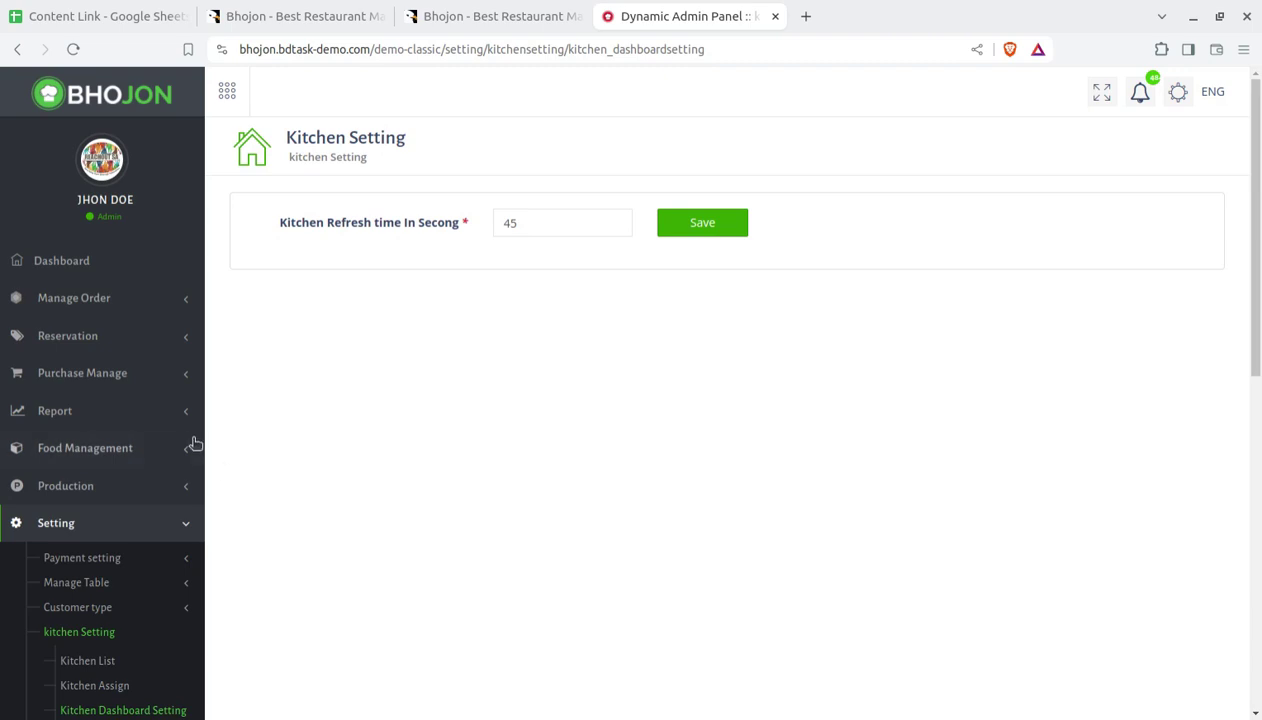
# - Open the unit measurement list and inspect the blank Add Unit form with its status options, closing it without adding a unit
pyautogui.scroll(-3, 172, 488)
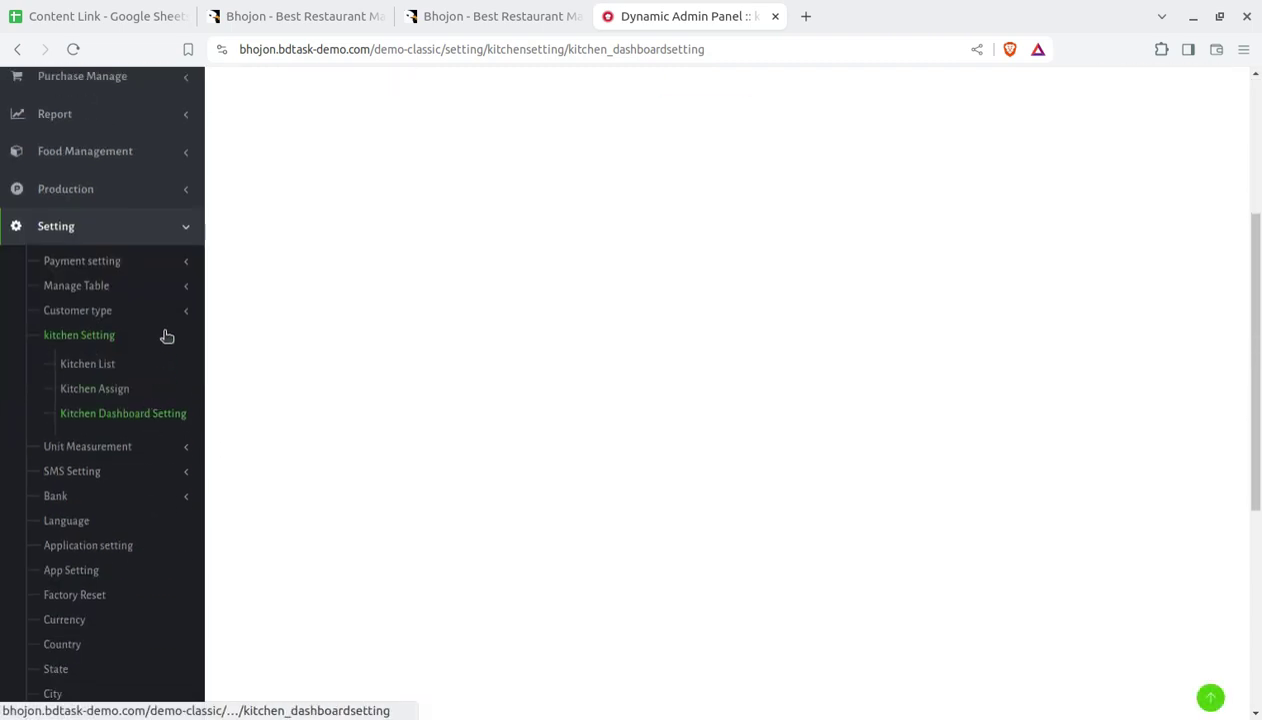
pyautogui.click(118, 456)
pyautogui.click(98, 396)
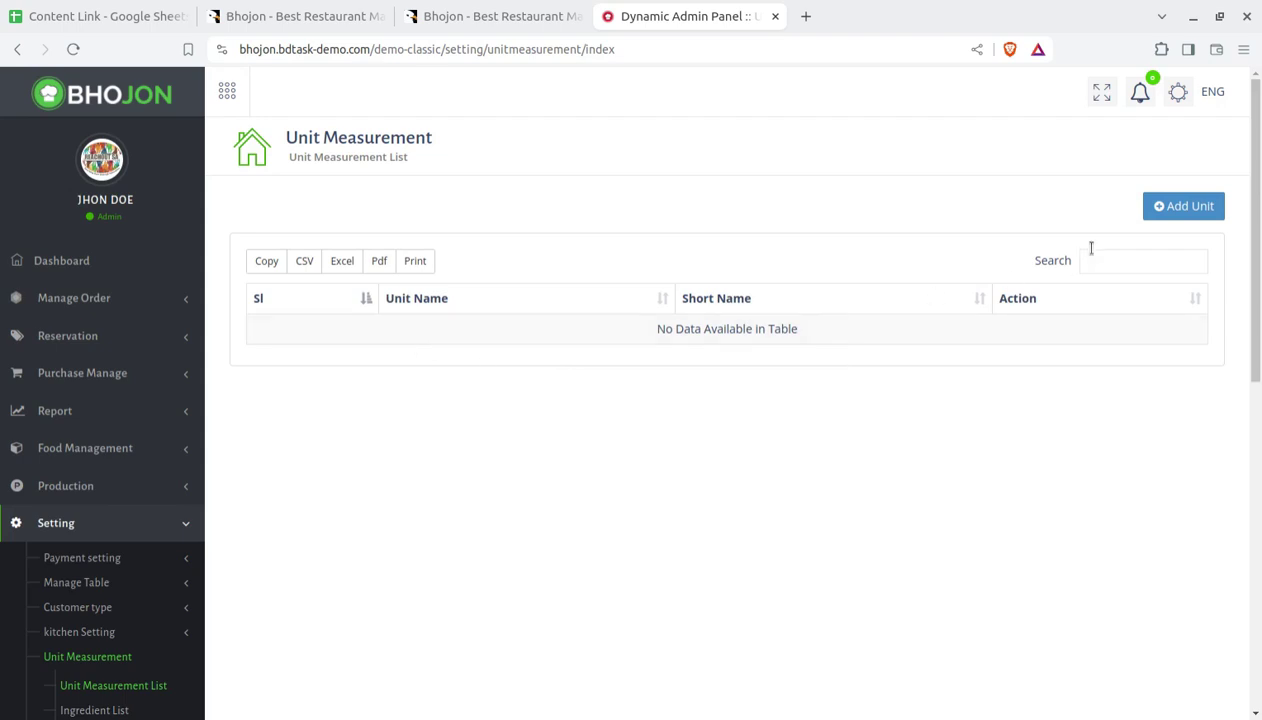
pyautogui.click(1165, 207)
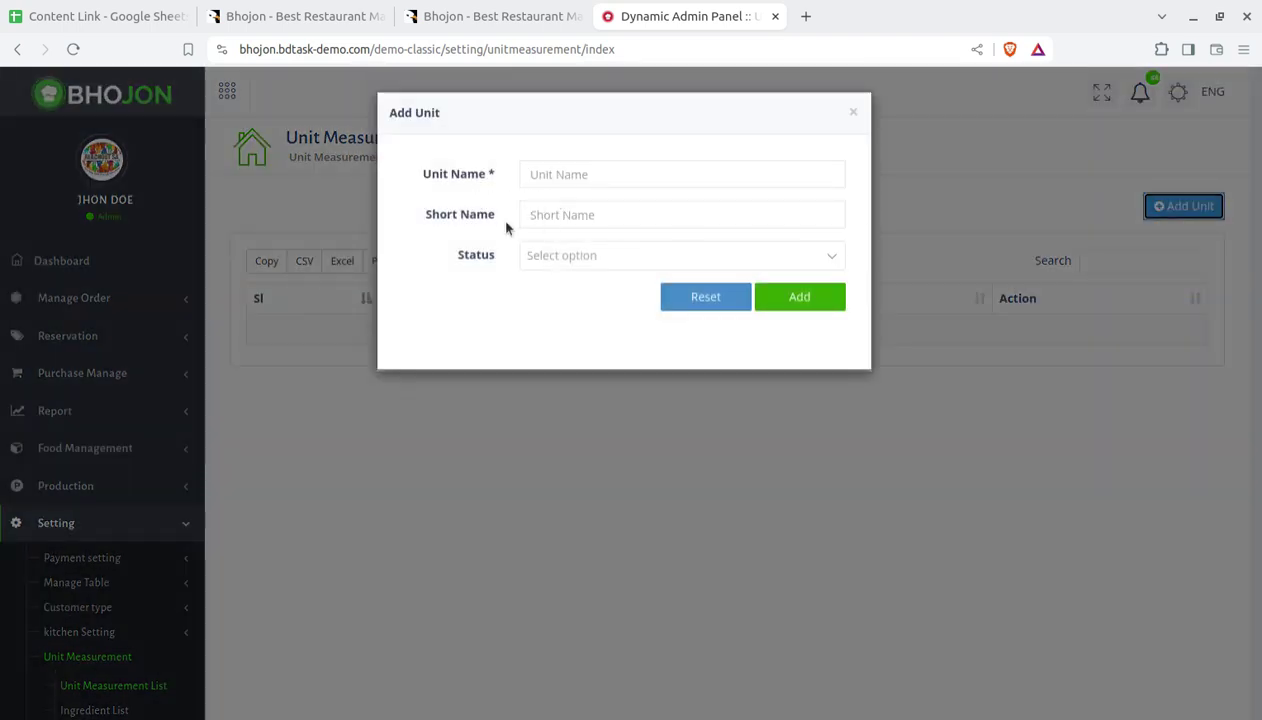
pyautogui.click(594, 258)
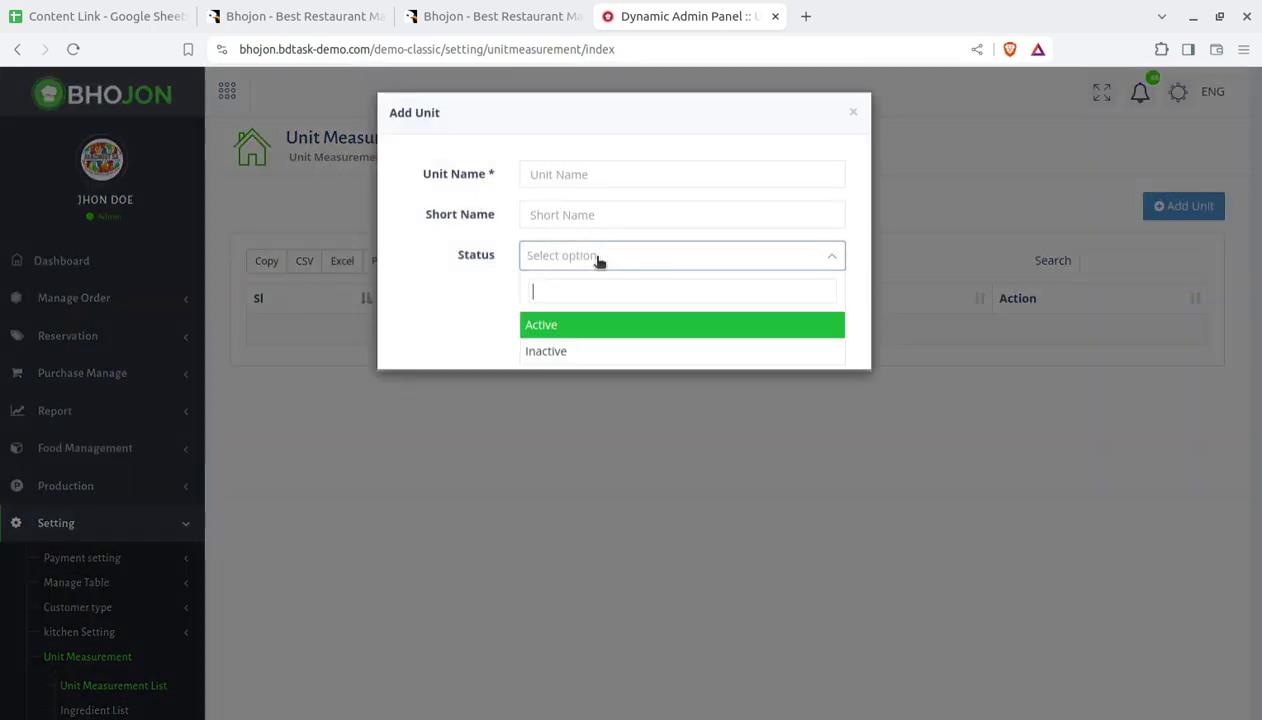
pyautogui.click(464, 380)
pyautogui.click(704, 436)
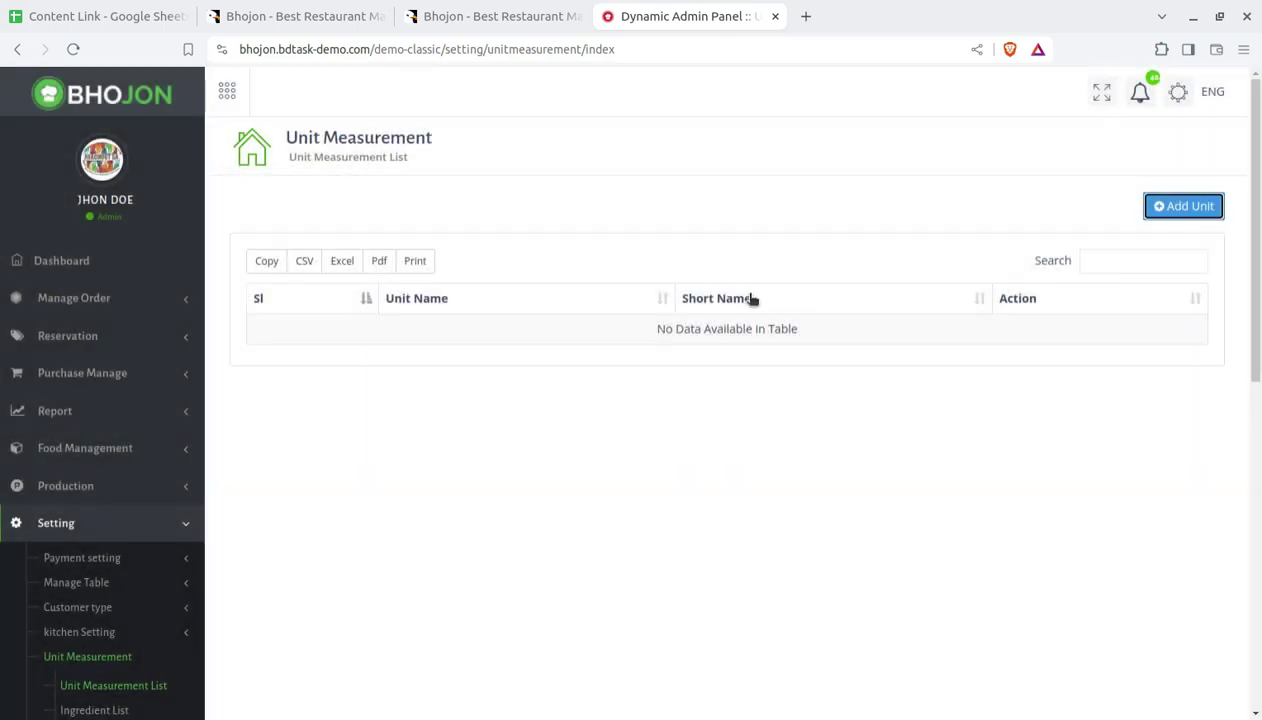
# - Open the ingredient list and look through the first page of its entries
pyautogui.scroll(-2, 138, 586)
pyautogui.click(88, 515)
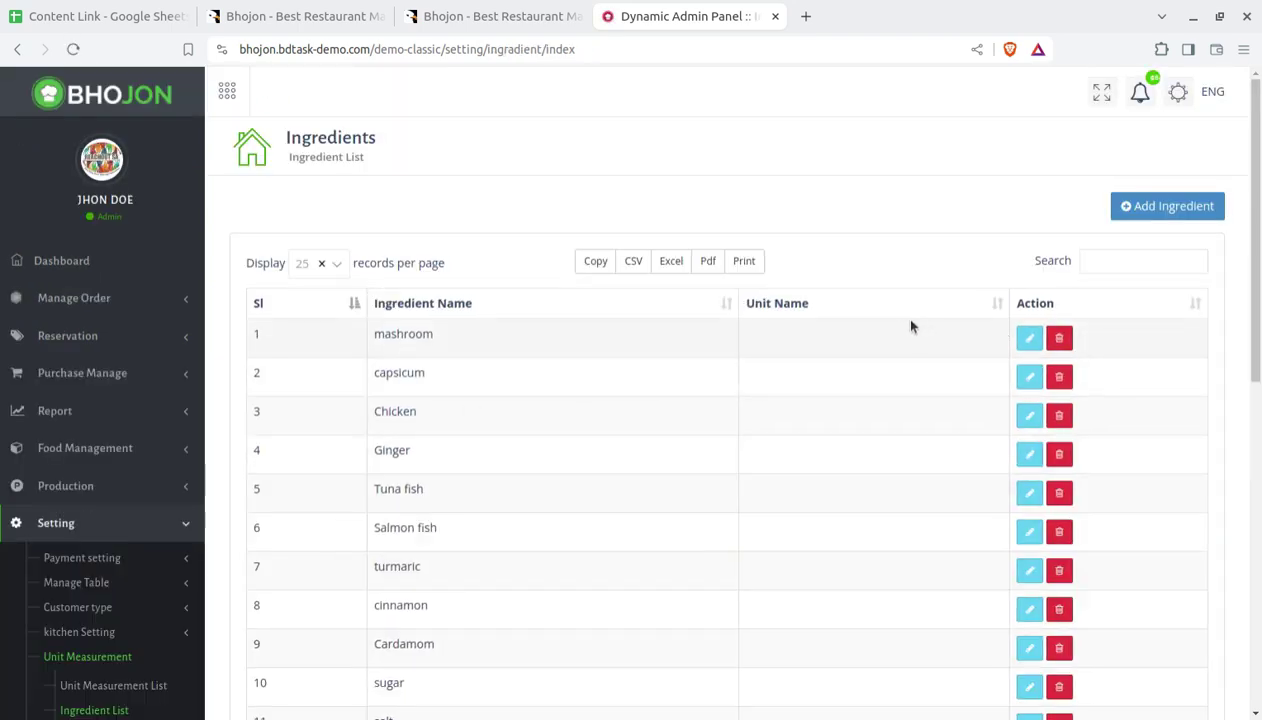
pyautogui.scroll(-1, 907, 323)
pyautogui.scroll(-6, 917, 325)
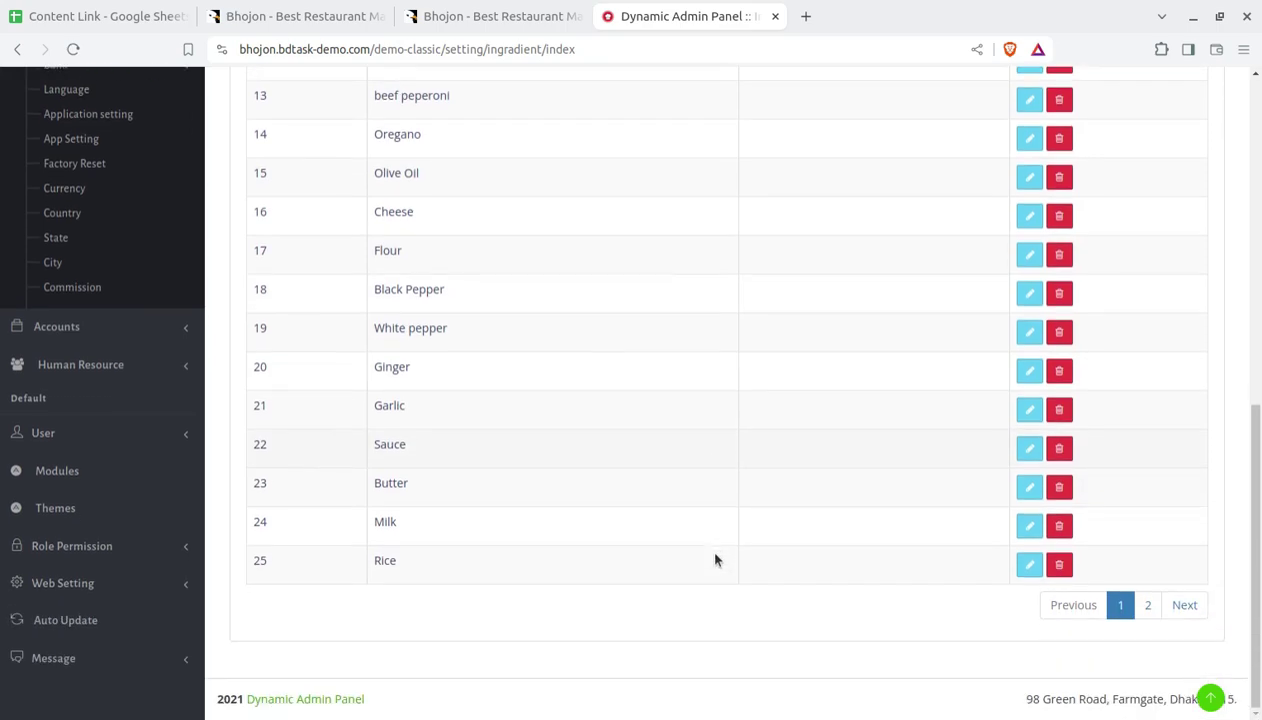
pyautogui.scroll(7, 715, 558)
# - Inspect the fields of the blank Add Ingredient form and close it without adding an ingredient
pyautogui.click(1162, 209)
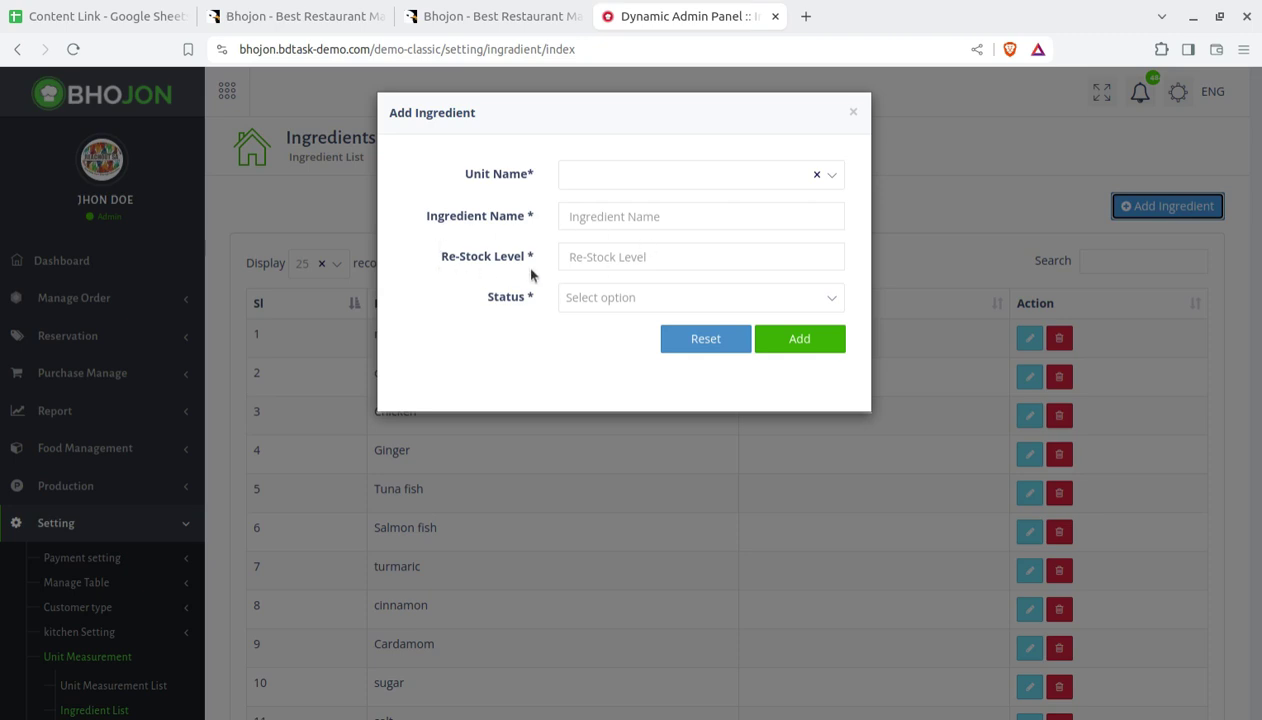
pyautogui.click(719, 262)
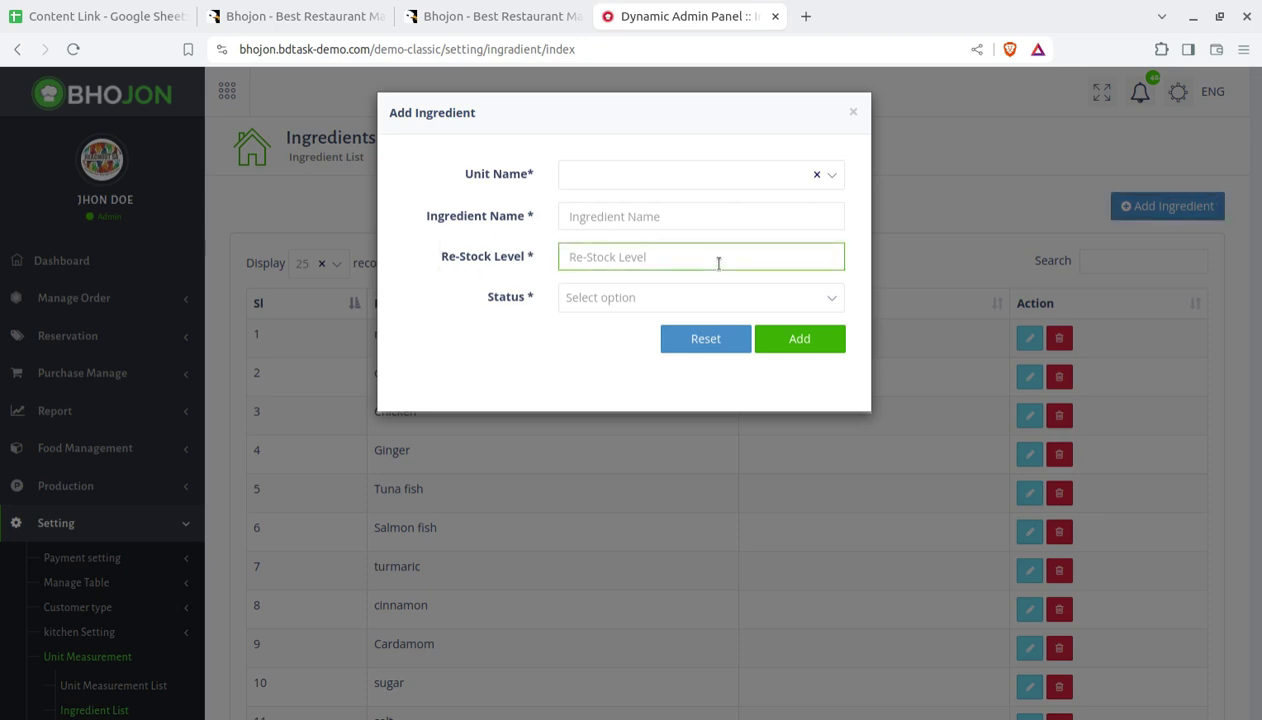
pyautogui.click(601, 304)
pyautogui.click(854, 115)
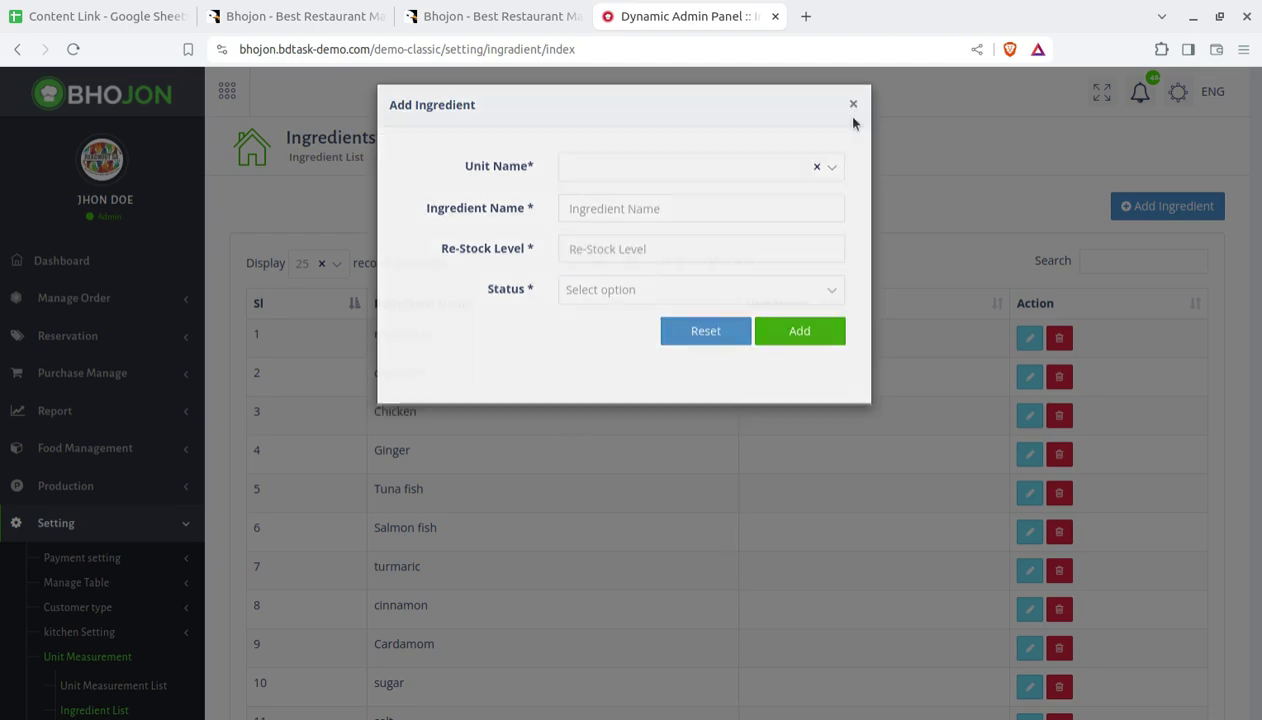
# - Review the SMS gateway configuration and the list of SMS templates
pyautogui.scroll(-3, 177, 560)
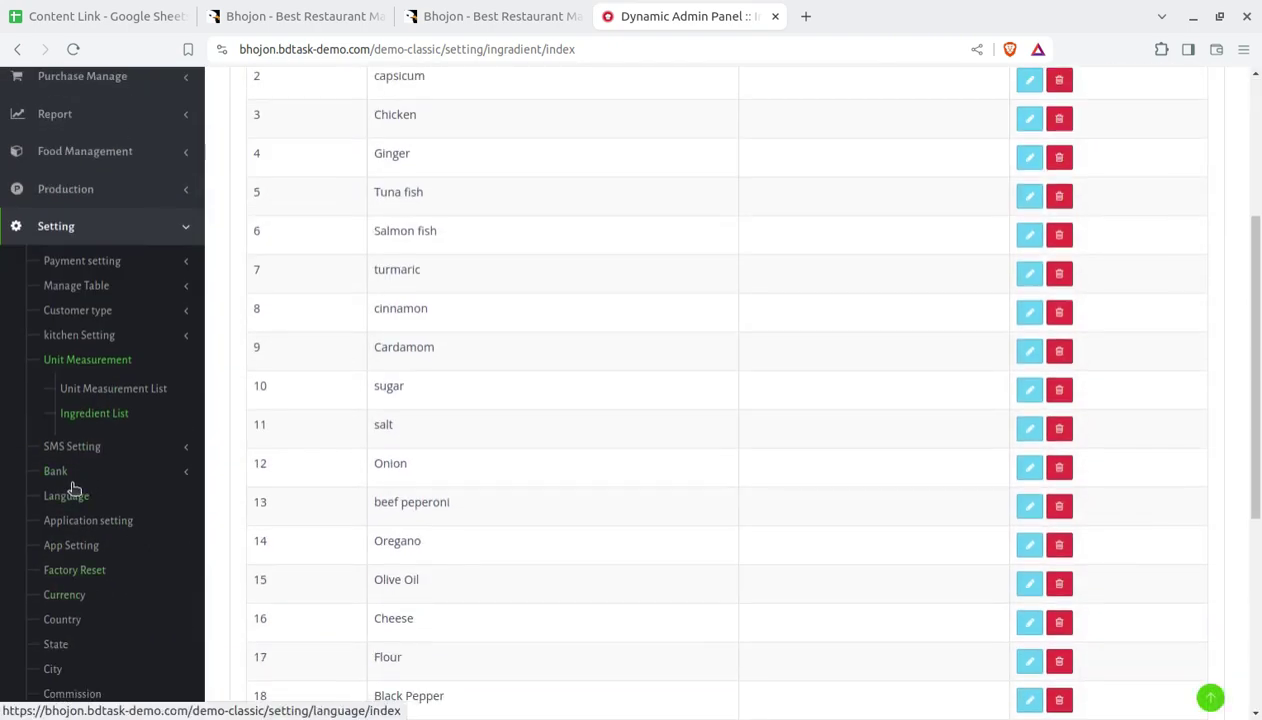
pyautogui.click(89, 448)
pyautogui.click(93, 420)
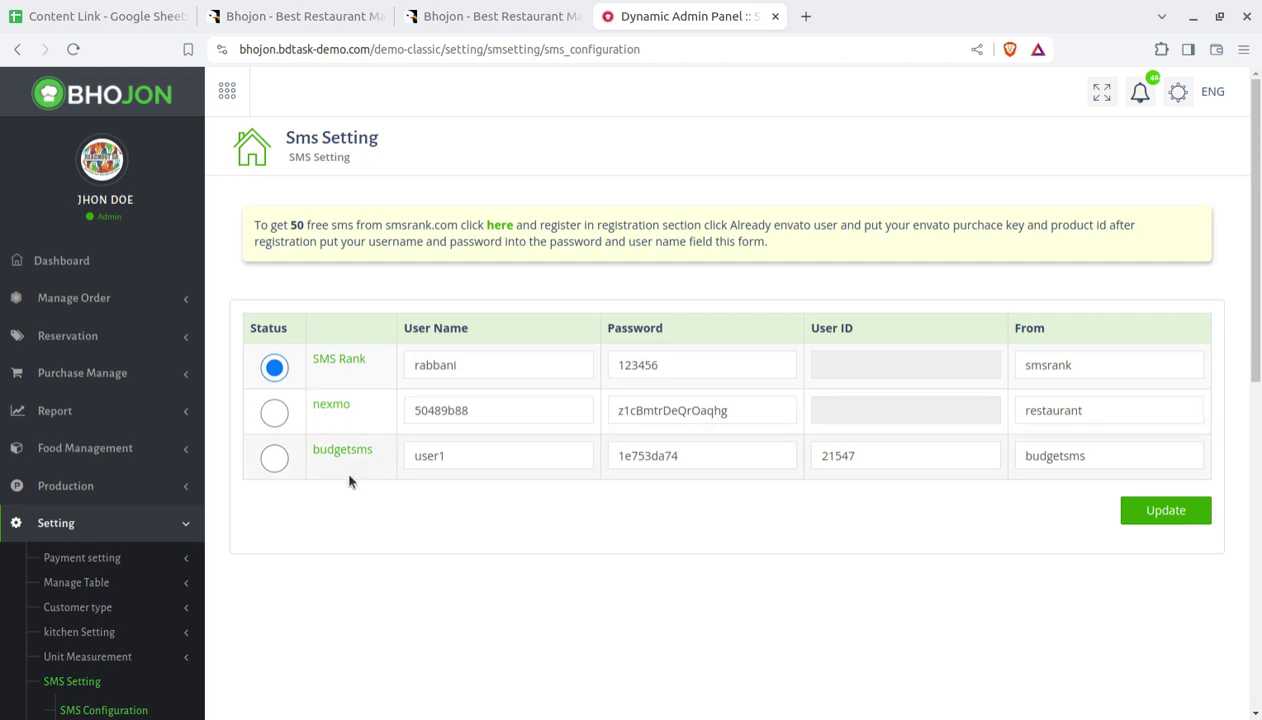
pyautogui.scroll(-4, 453, 440)
pyautogui.click(94, 538)
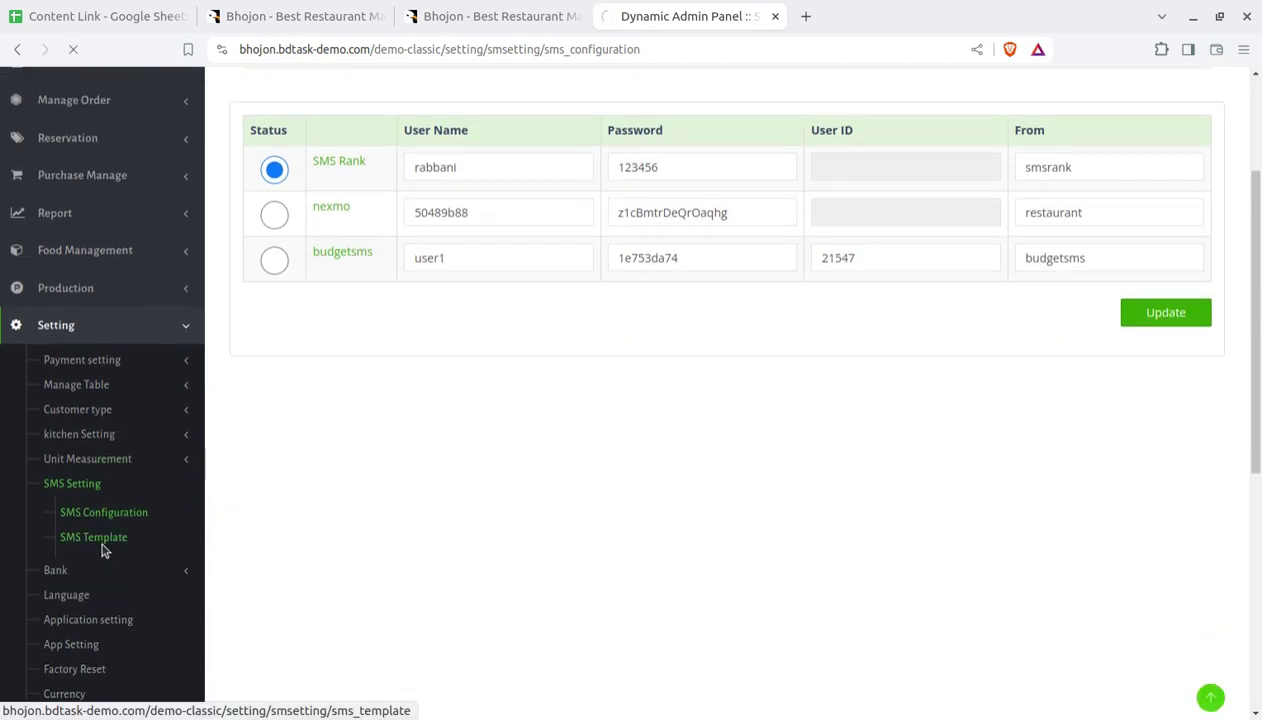
pyautogui.scroll(-4, 623, 385)
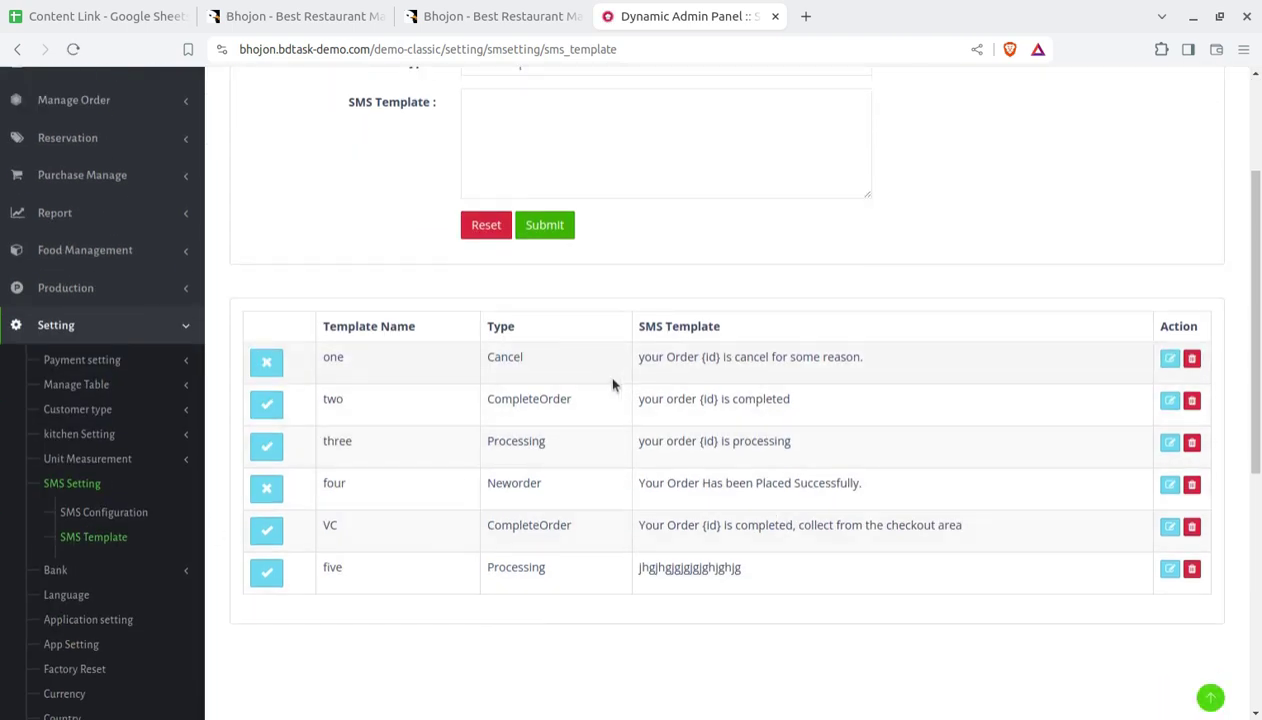
# - View the bank list and open the bank transaction form
pyautogui.scroll(-4, 700, 420)
pyautogui.click(90, 374)
pyautogui.click(88, 343)
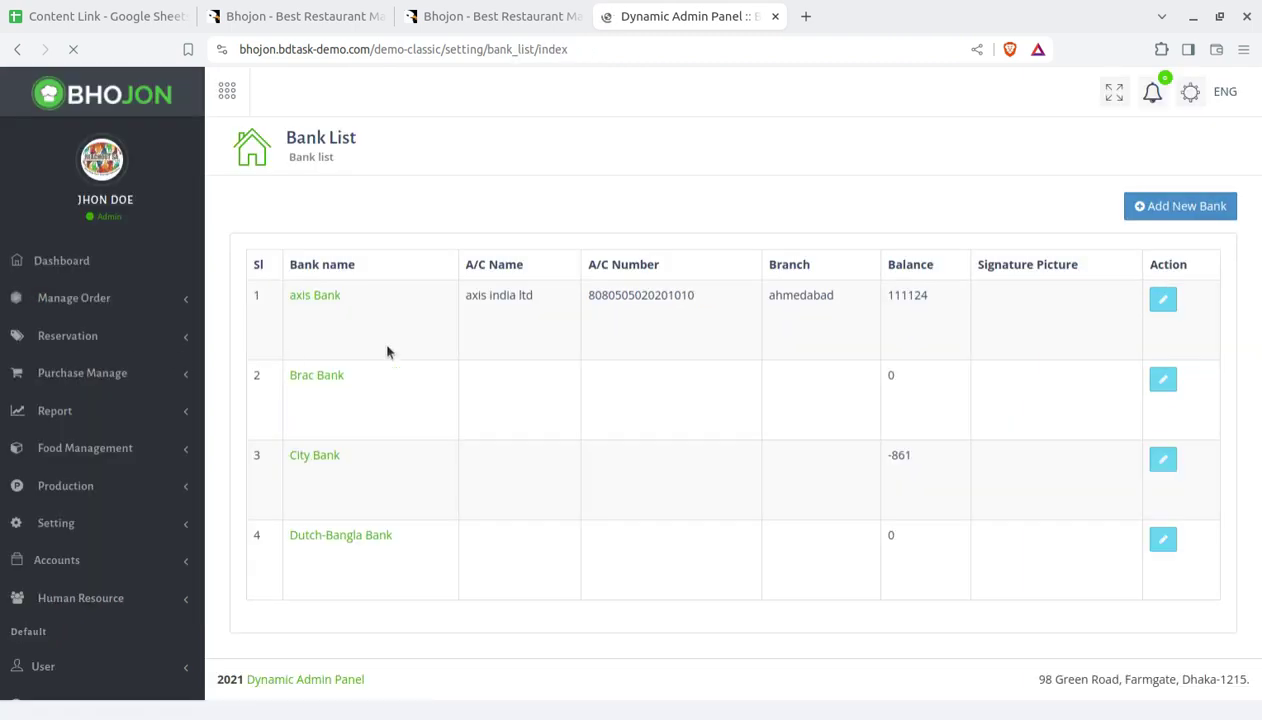
pyautogui.scroll(-4, 870, 390)
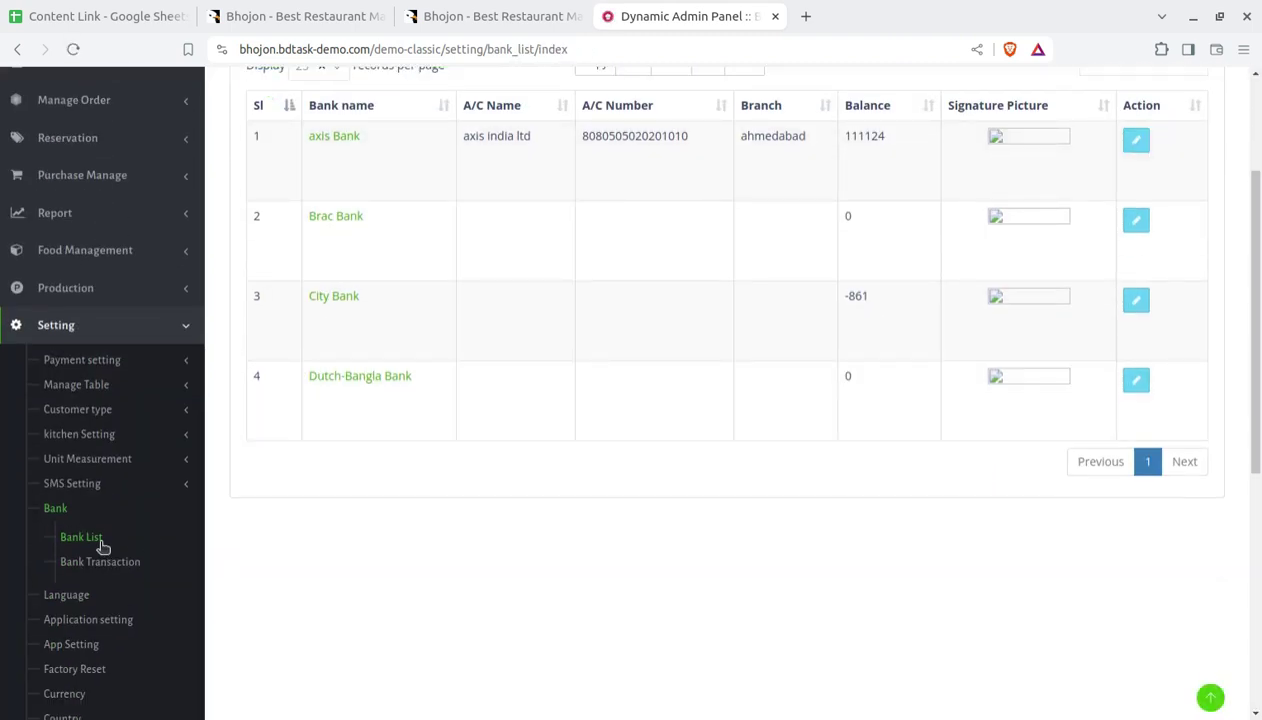
pyautogui.click(111, 563)
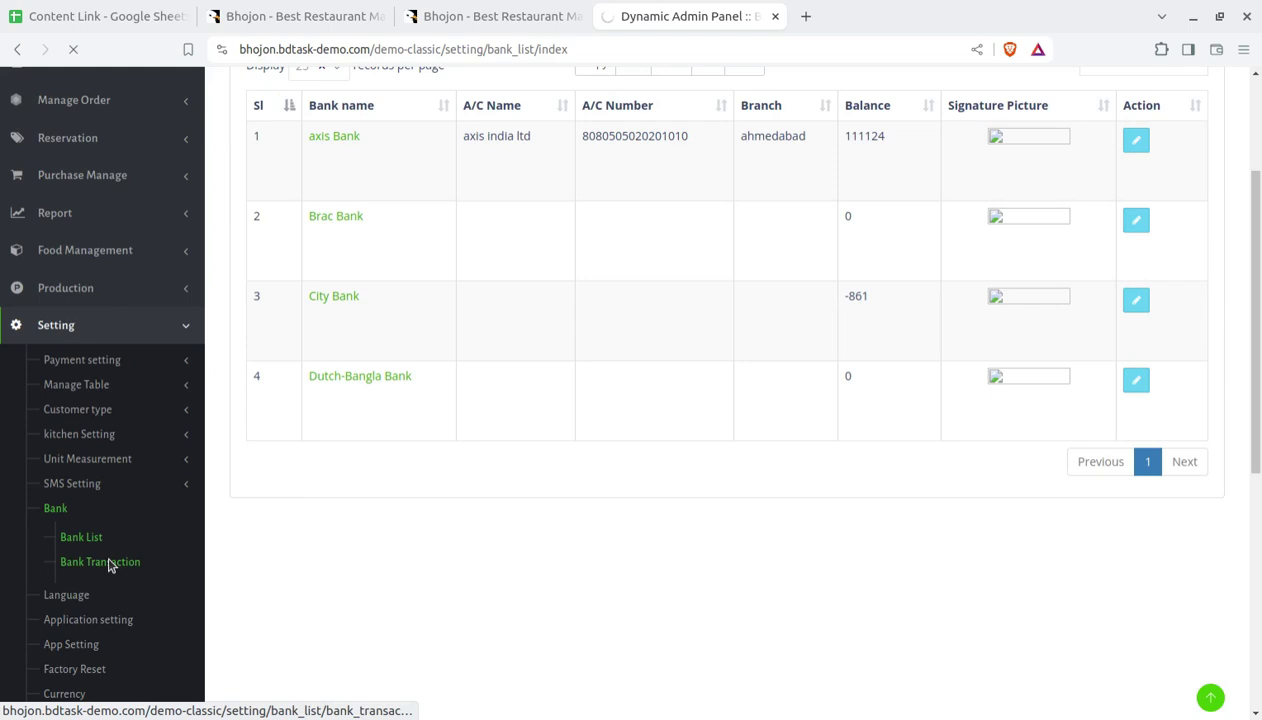
# - View the language list and examine the application settings, from store details and opening hours to service charge, VAT and localisation options
pyautogui.scroll(-5, 691, 458)
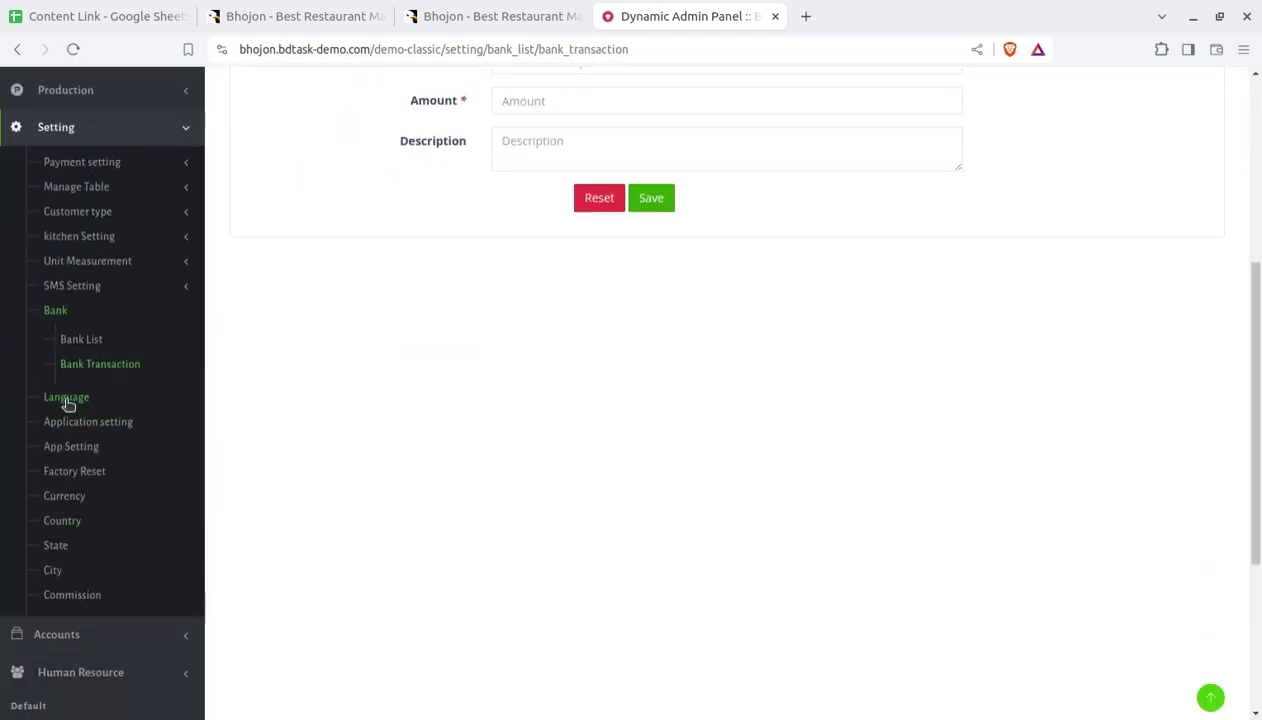
pyautogui.click(68, 405)
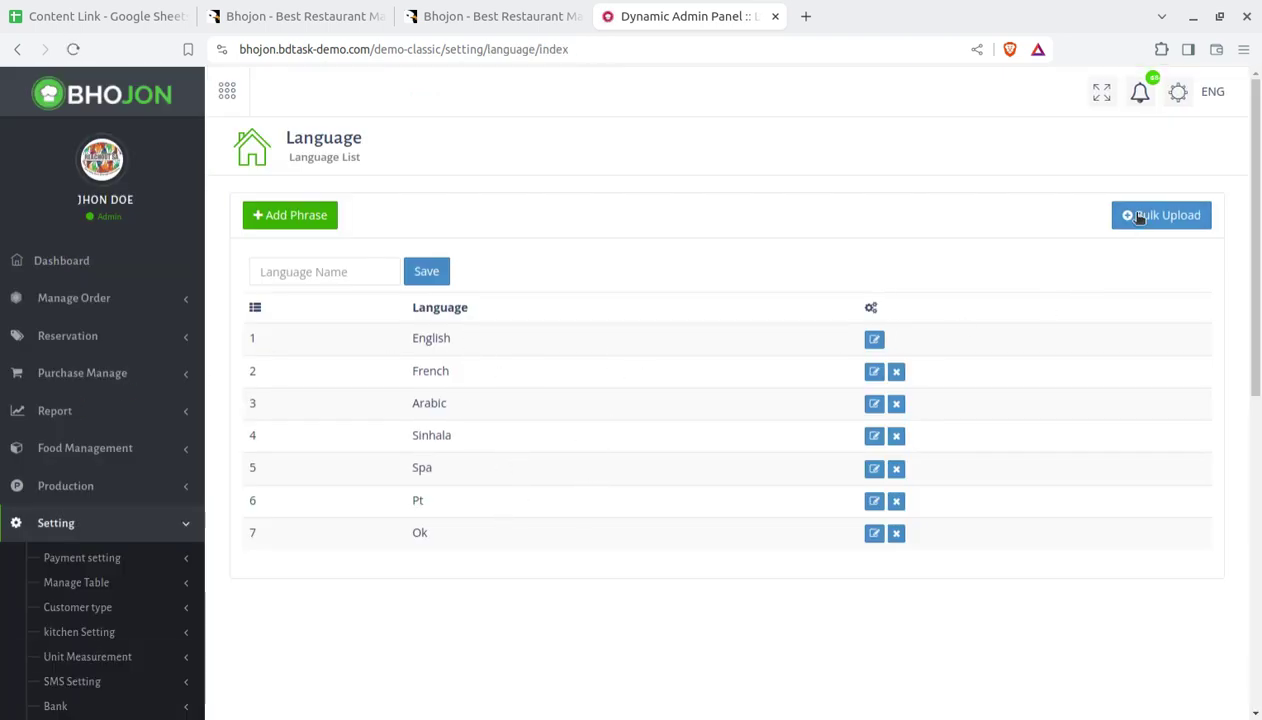
pyautogui.scroll(-3, 662, 436)
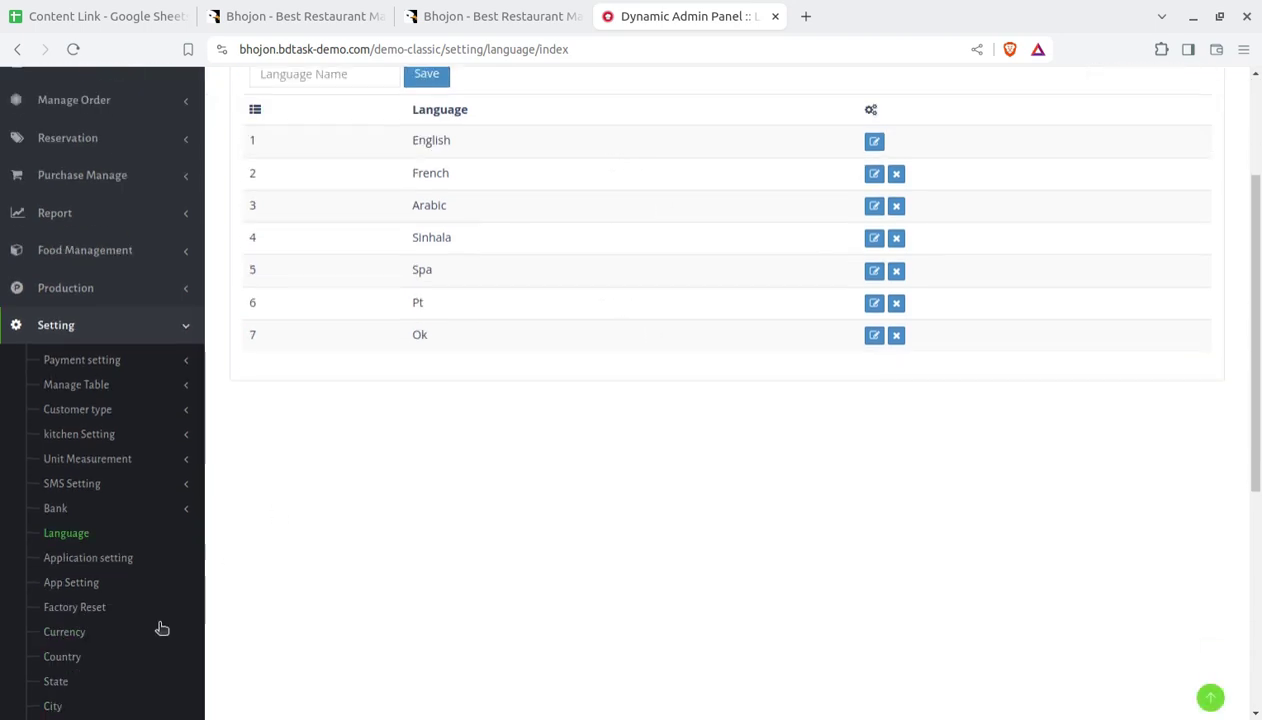
pyautogui.click(91, 568)
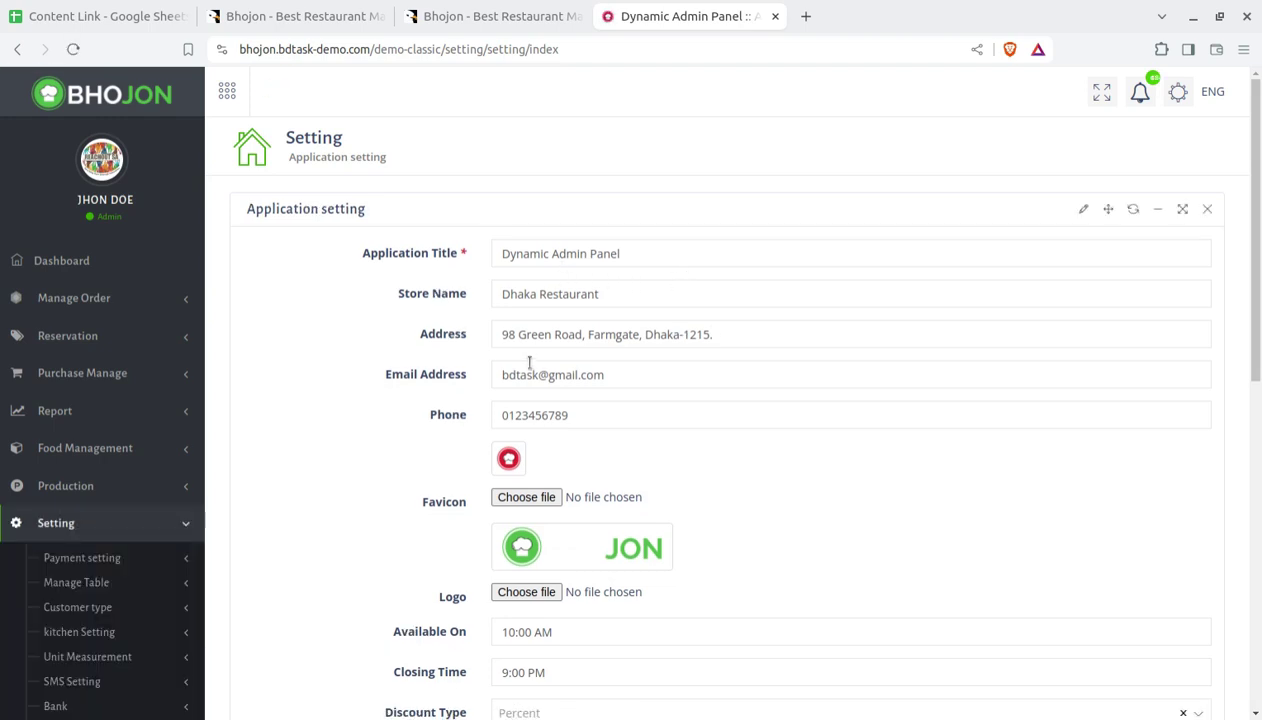
pyautogui.scroll(-2, 422, 404)
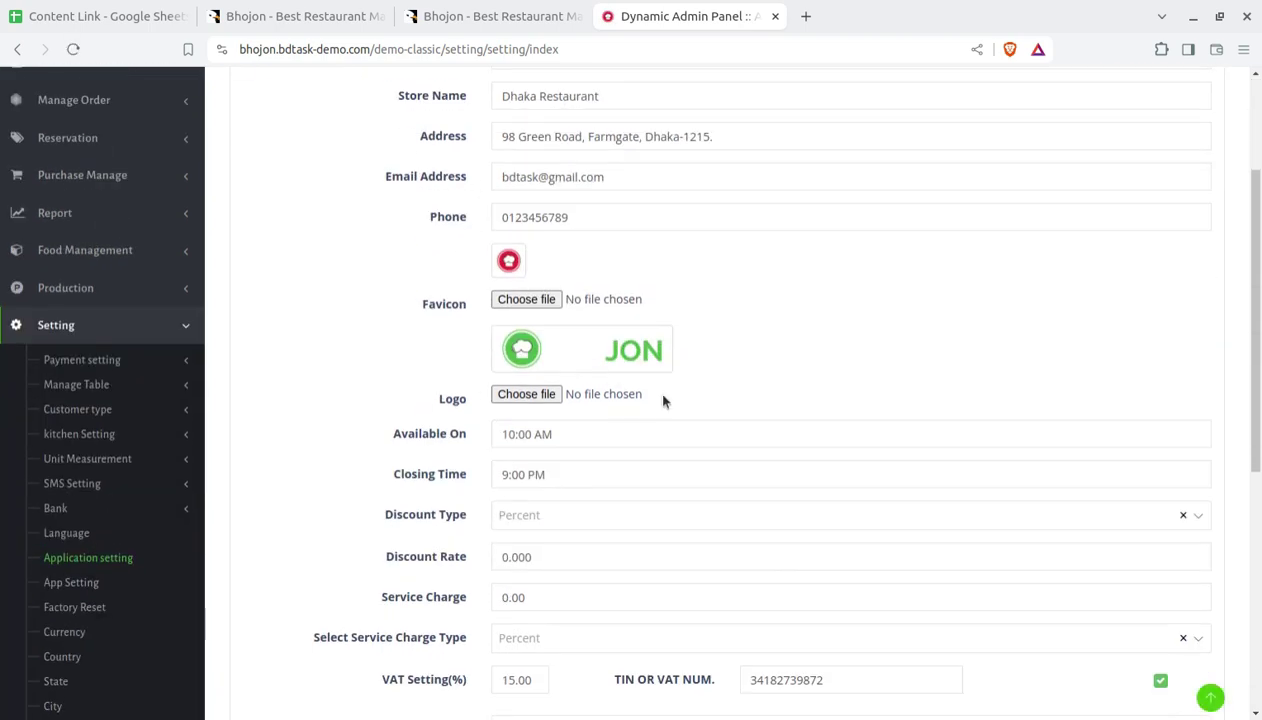
pyautogui.scroll(-2, 700, 410)
pyautogui.scroll(-2, 600, 456)
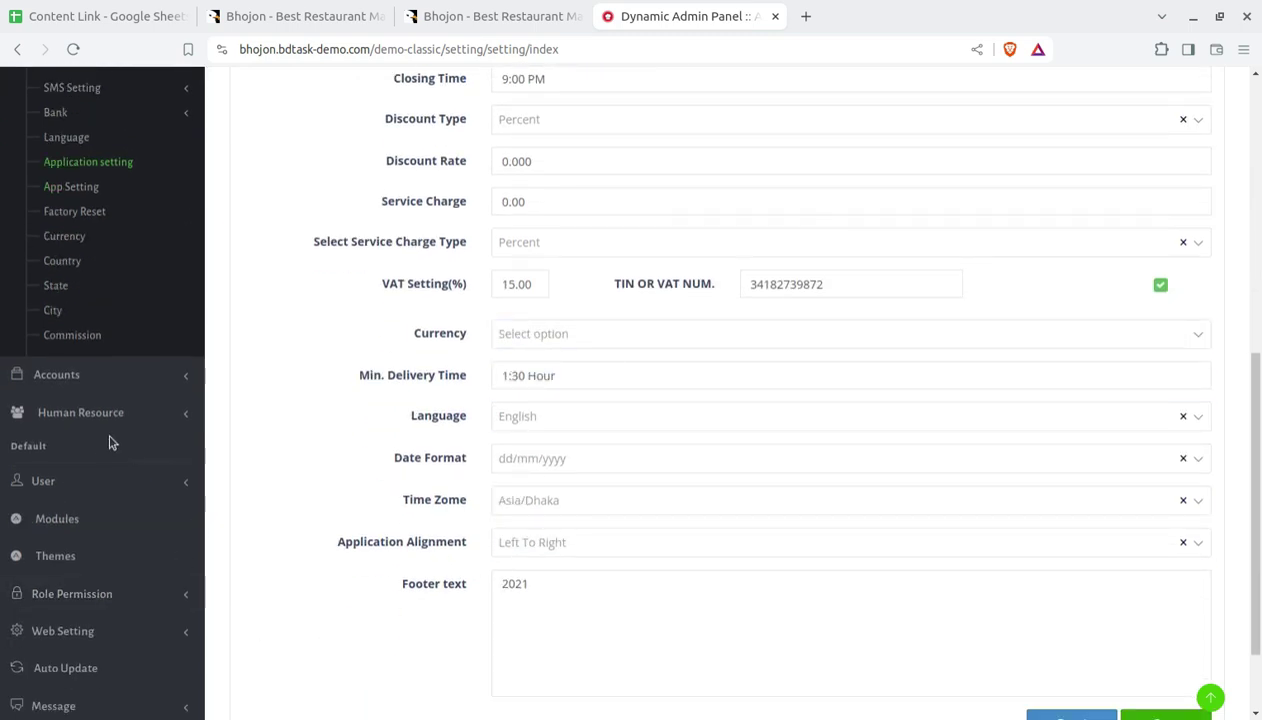
pyautogui.scroll(3, 313, 560)
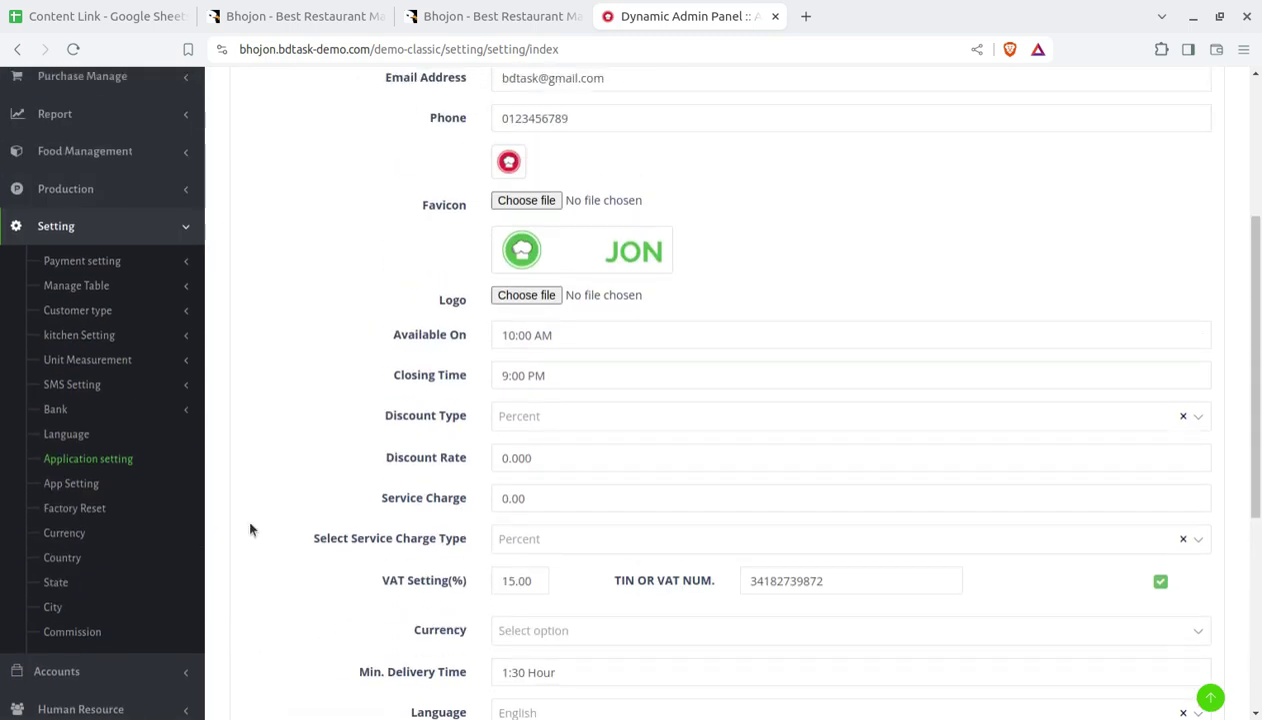
# - Review the app add-ons and server URL fields in the app settings, and view the factory reset page
pyautogui.click(56, 485)
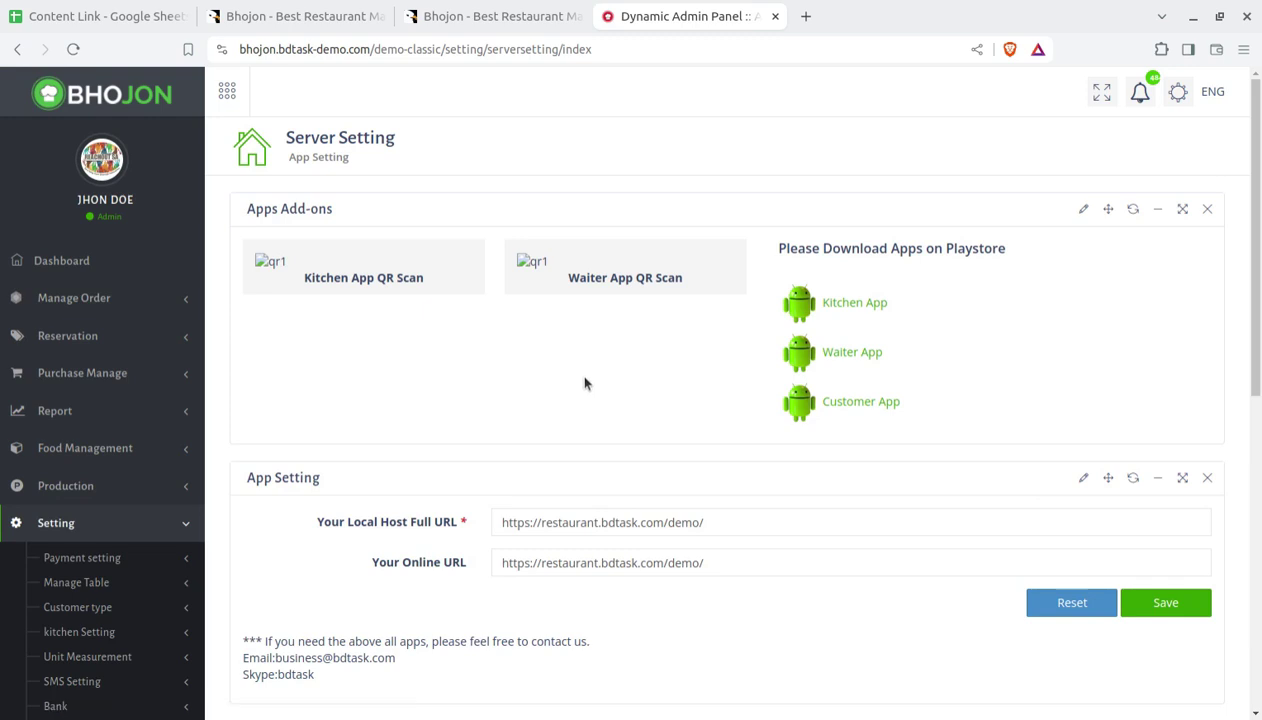
pyautogui.scroll(-2, 734, 509)
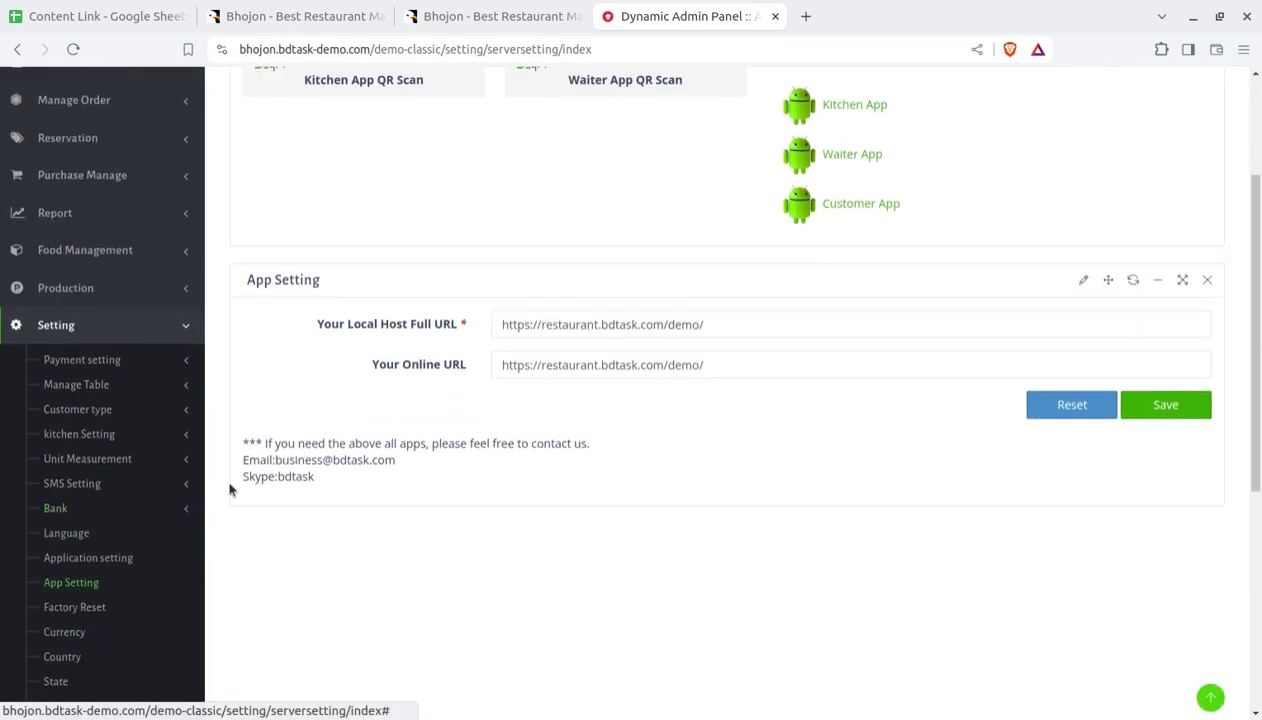
pyautogui.click(89, 617)
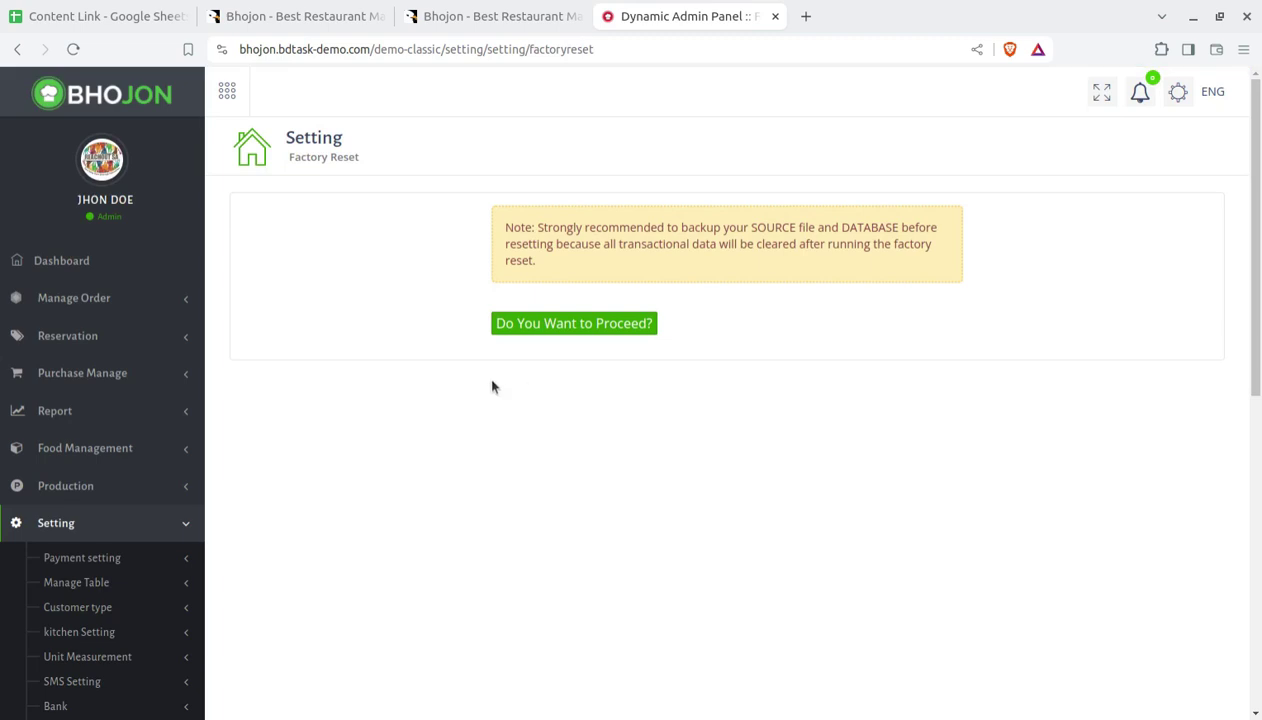
pyautogui.click(618, 321)
pyautogui.scroll(-4, 418, 379)
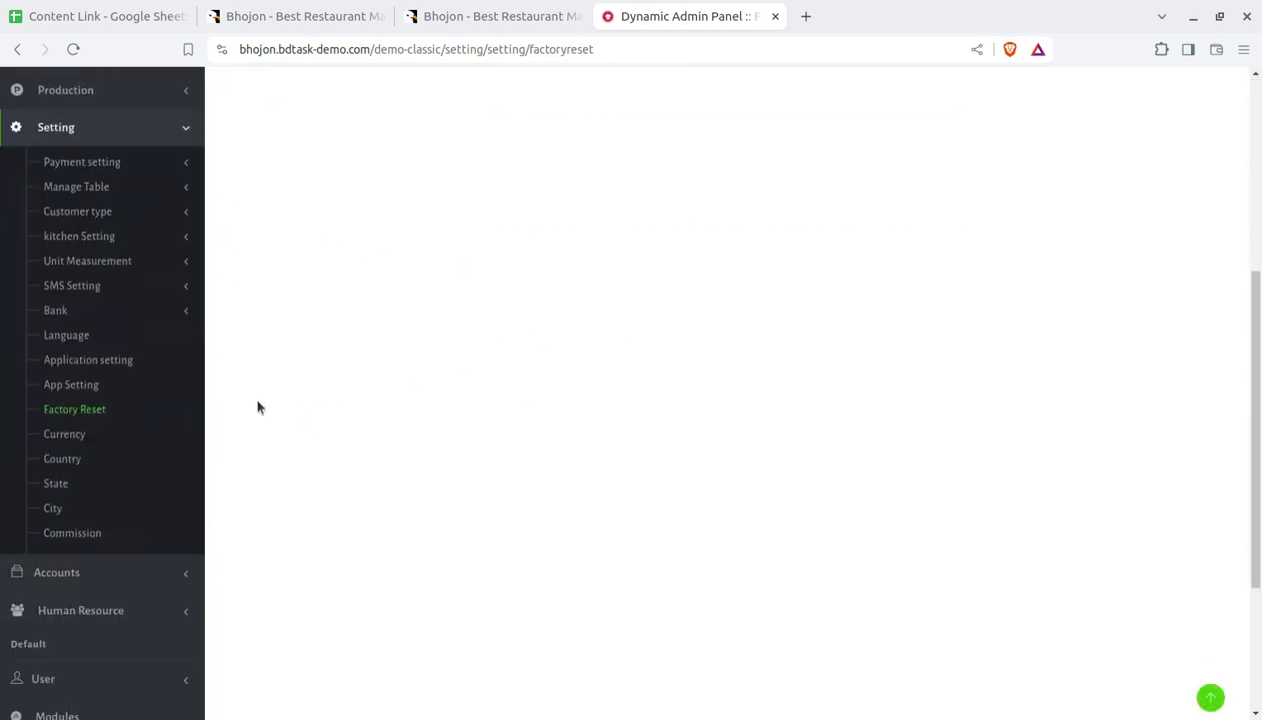
# - View the currency list and the blank Add Currency form, closing it without adding a currency
pyautogui.click(62, 436)
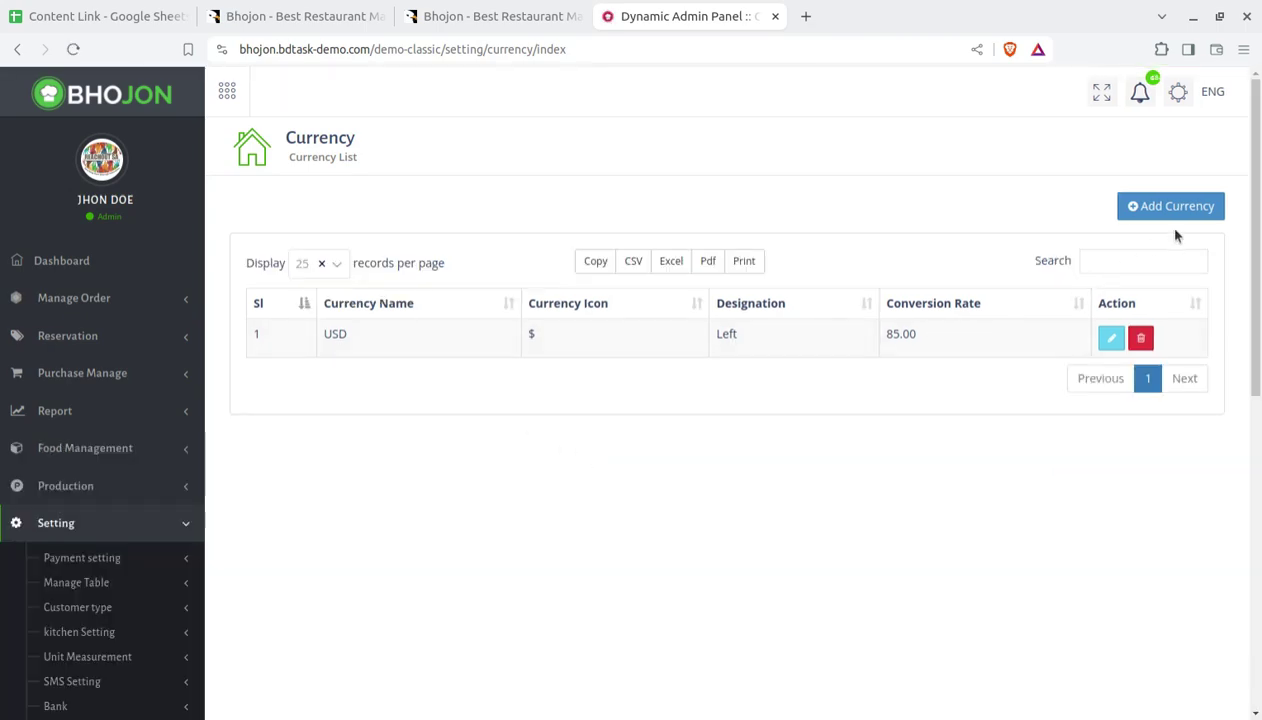
pyautogui.click(1166, 212)
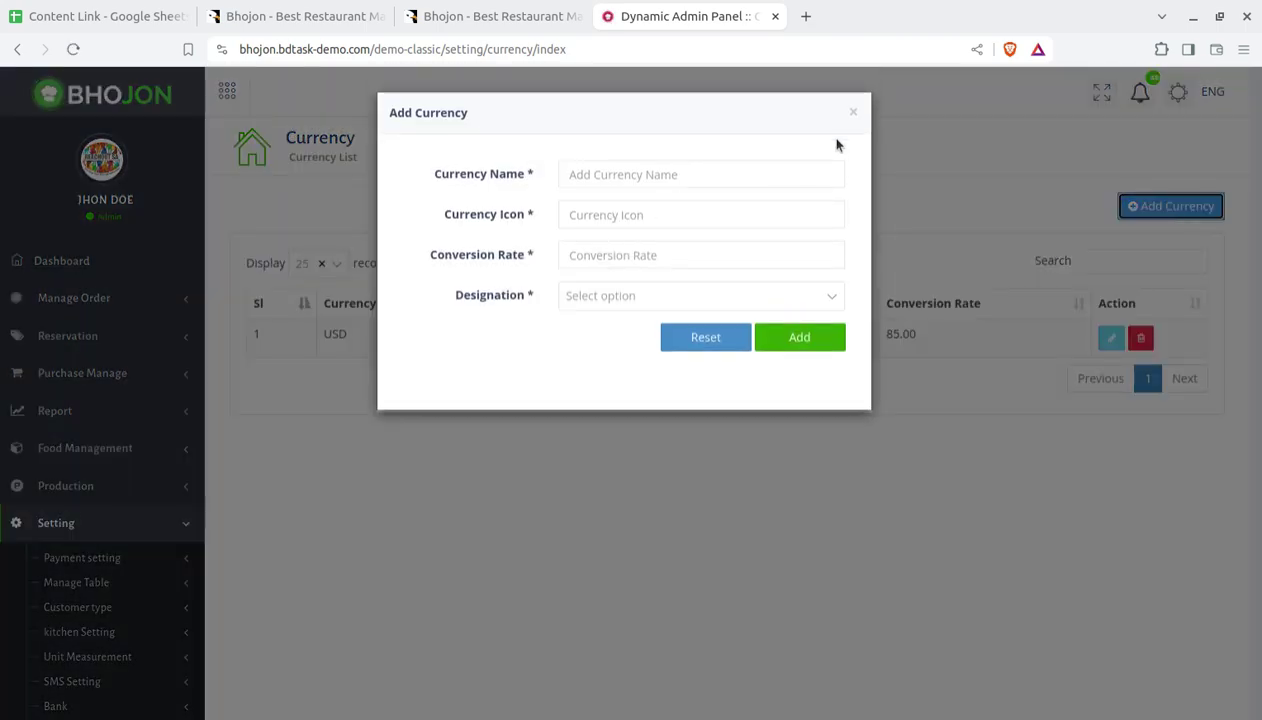
pyautogui.click(853, 113)
pyautogui.scroll(-3, 110, 630)
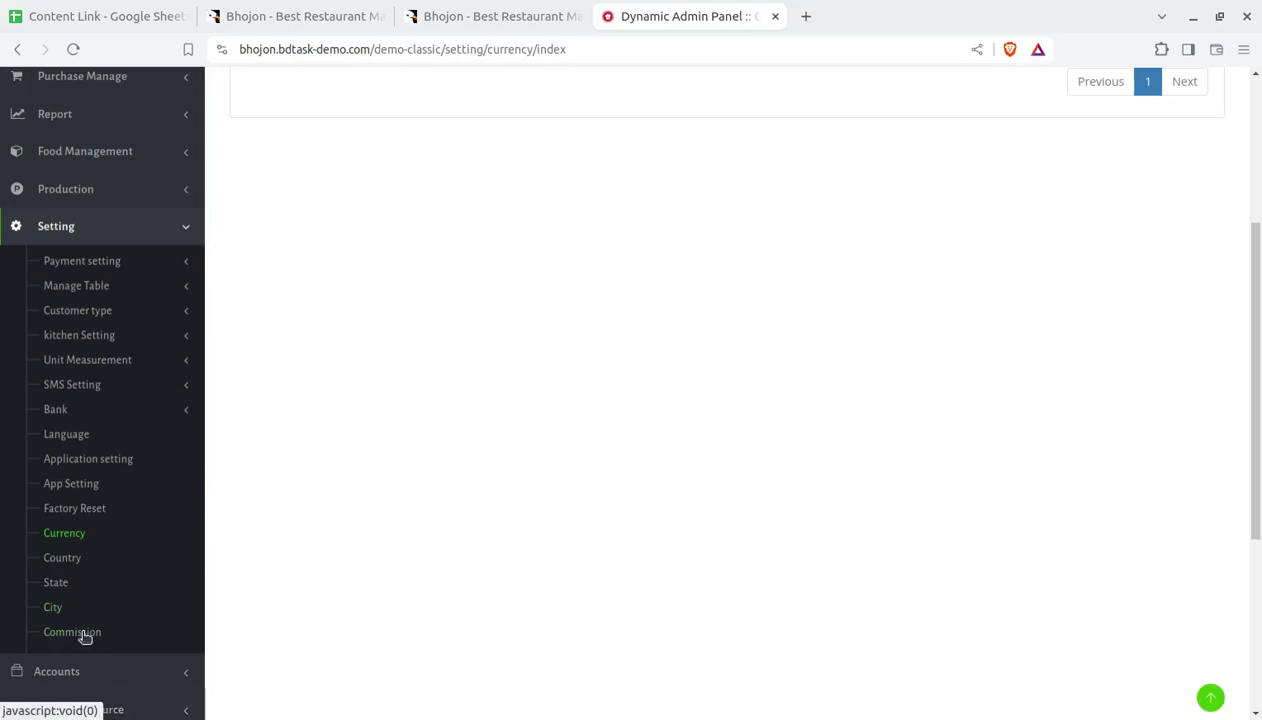
pyautogui.scroll(-3, 85, 655)
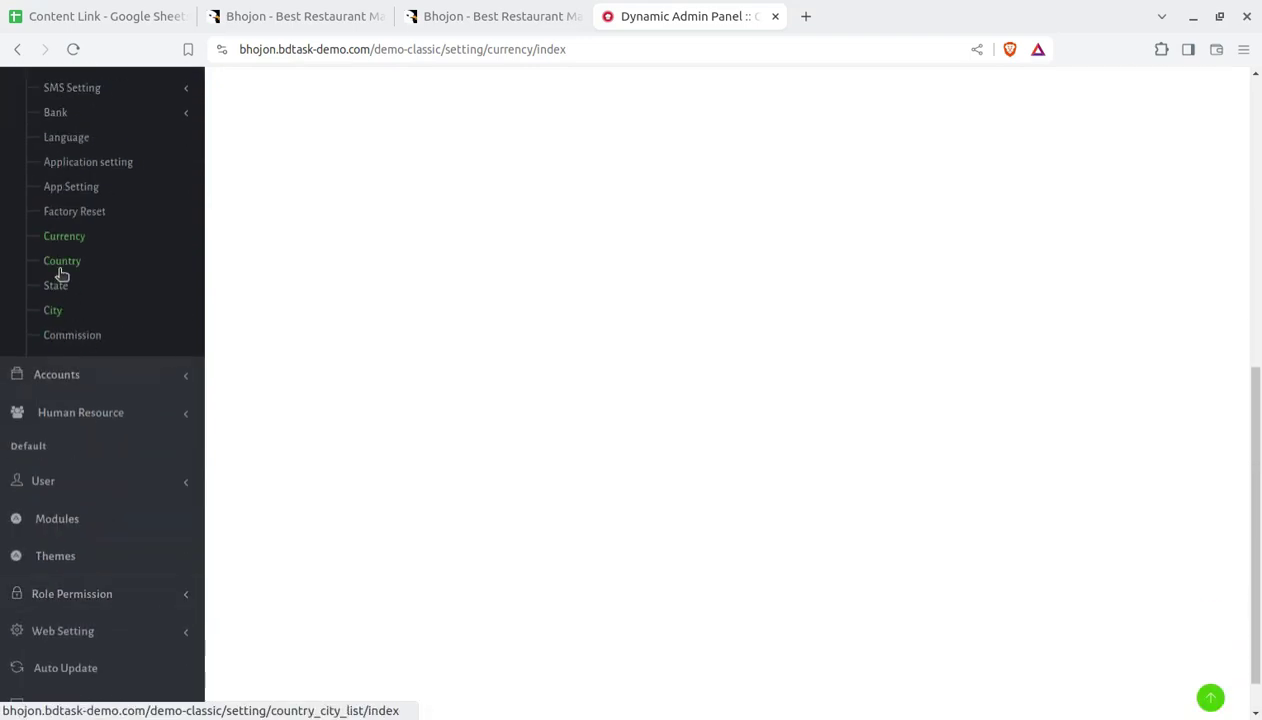
# - View the chart of accounts and the blank supplier payment form in the accounts section
pyautogui.click(104, 373)
pyautogui.scroll(2, 108, 410)
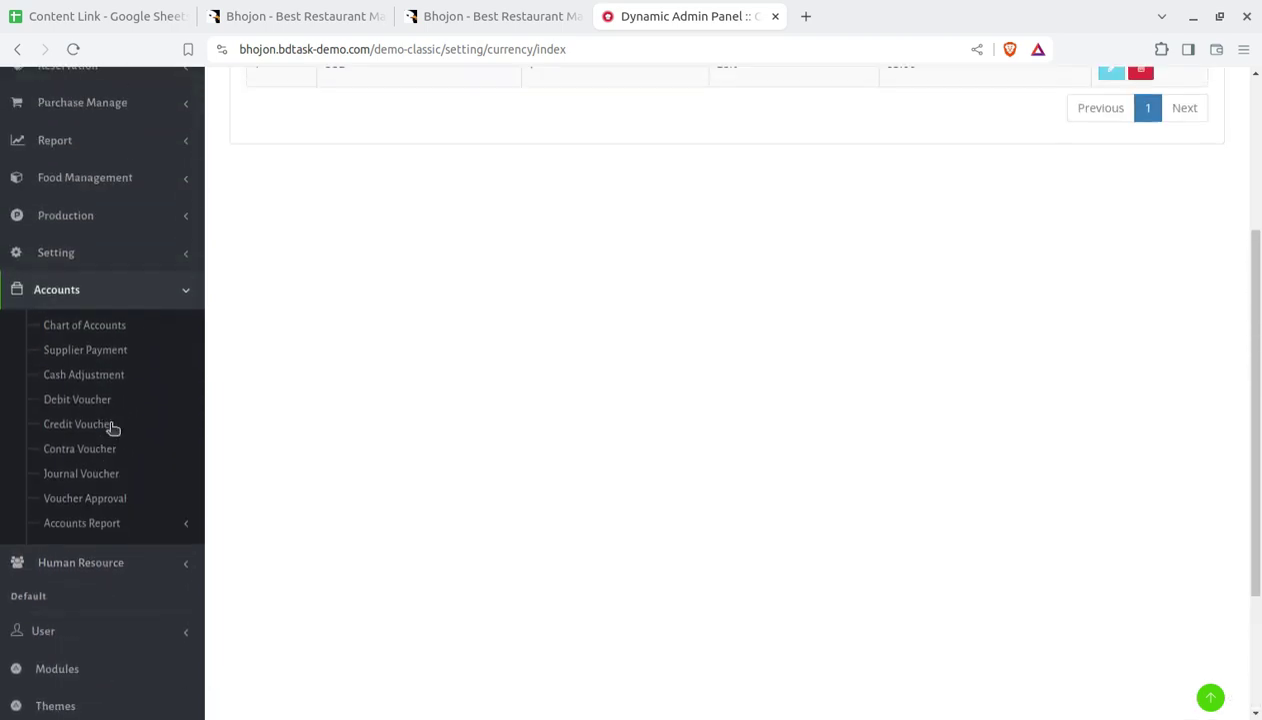
pyautogui.click(85, 337)
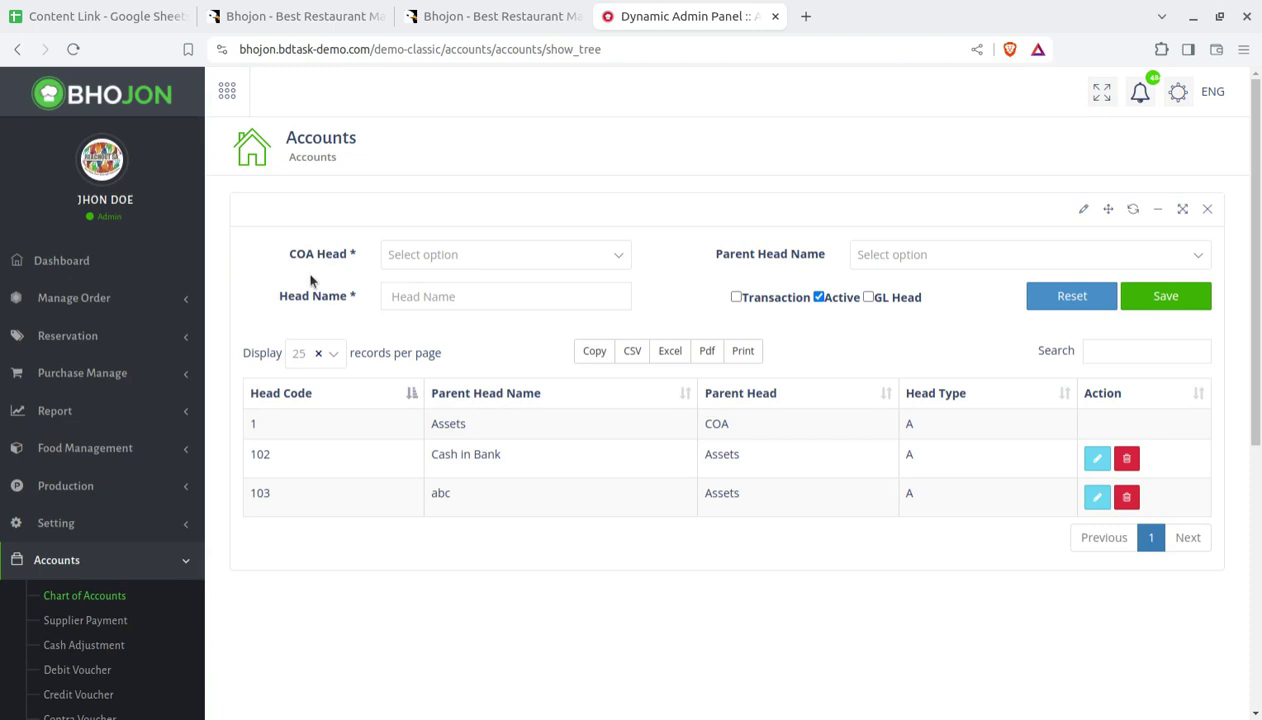
pyautogui.scroll(-3, 310, 292)
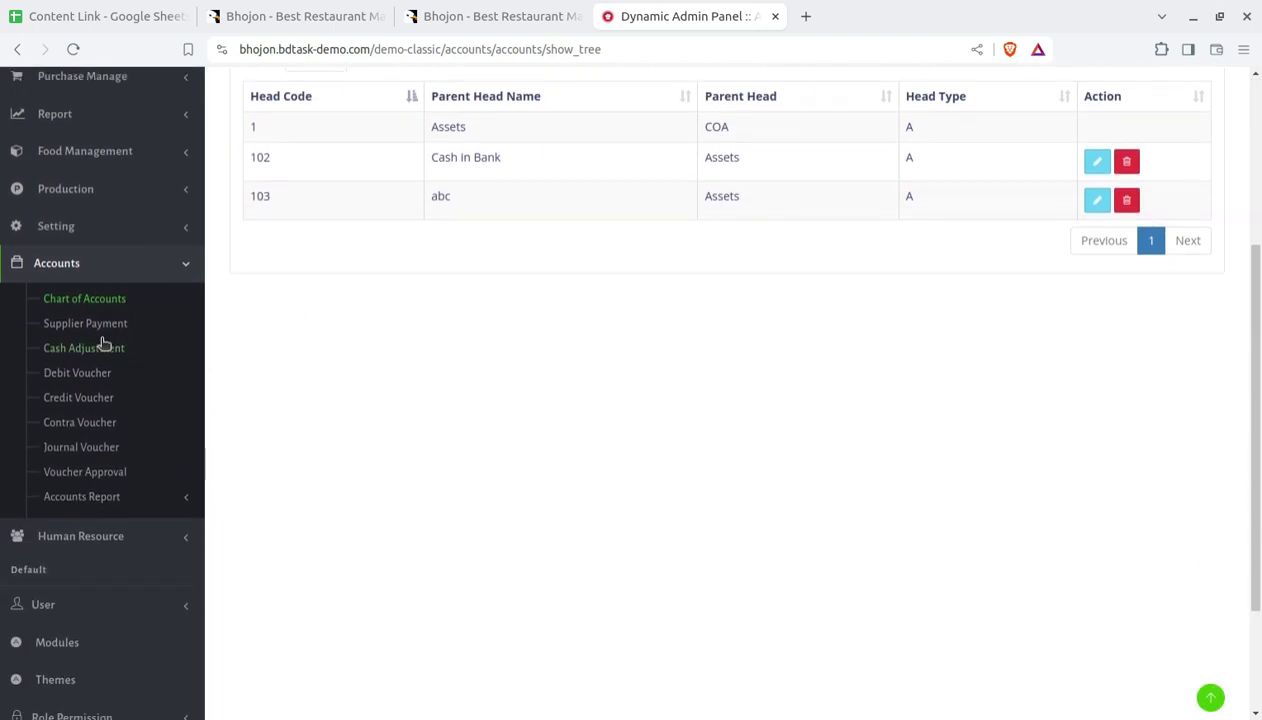
pyautogui.click(86, 330)
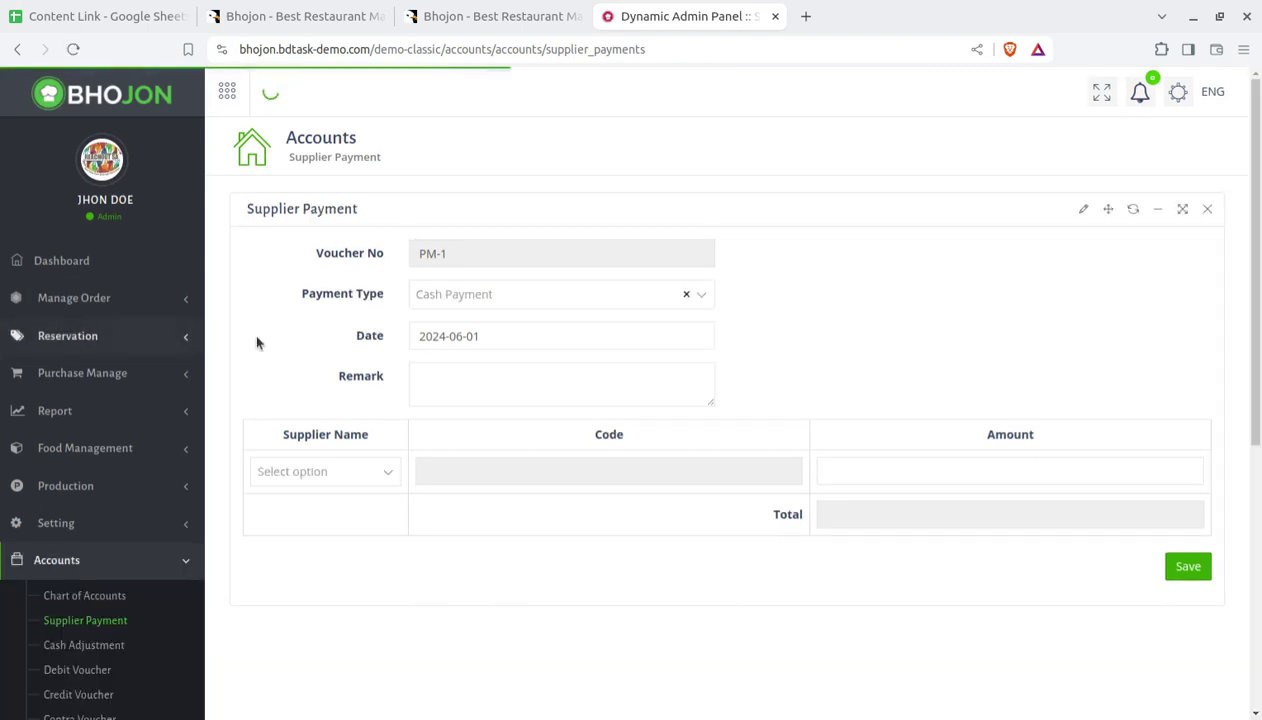
pyautogui.scroll(-3, 113, 502)
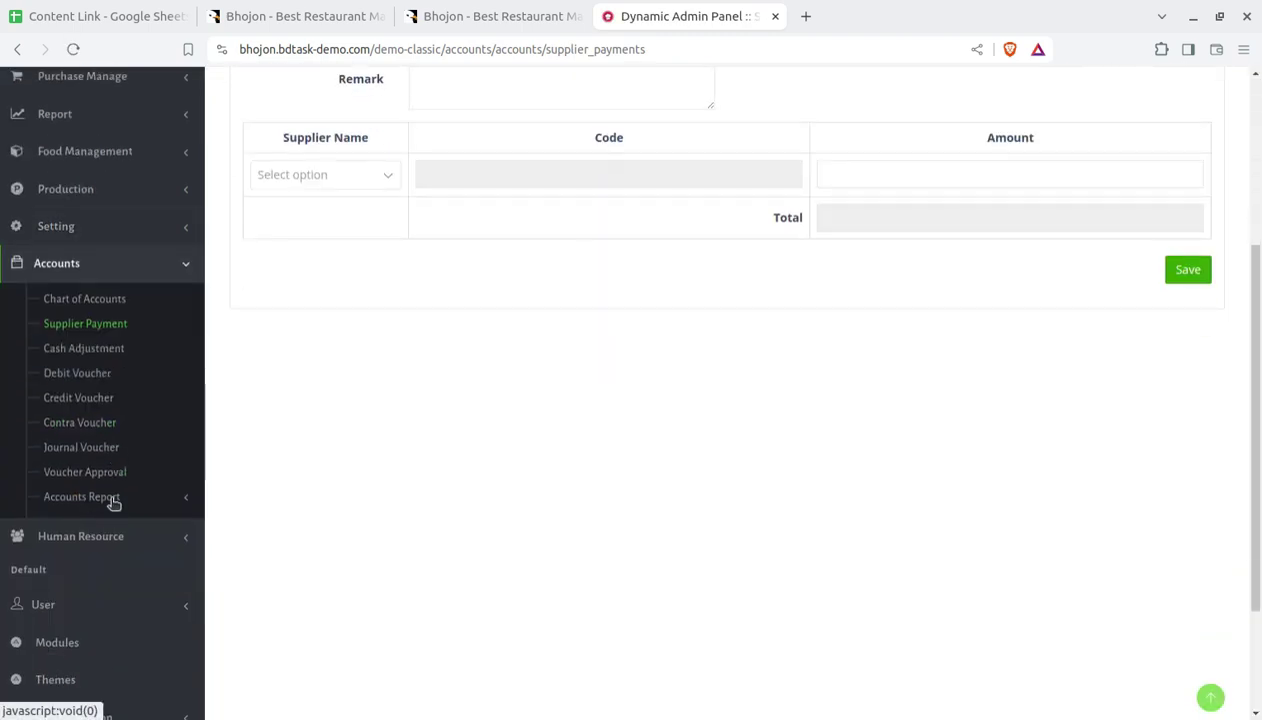
# - View the blank debit voucher form in the accounts section
pyautogui.click(80, 376)
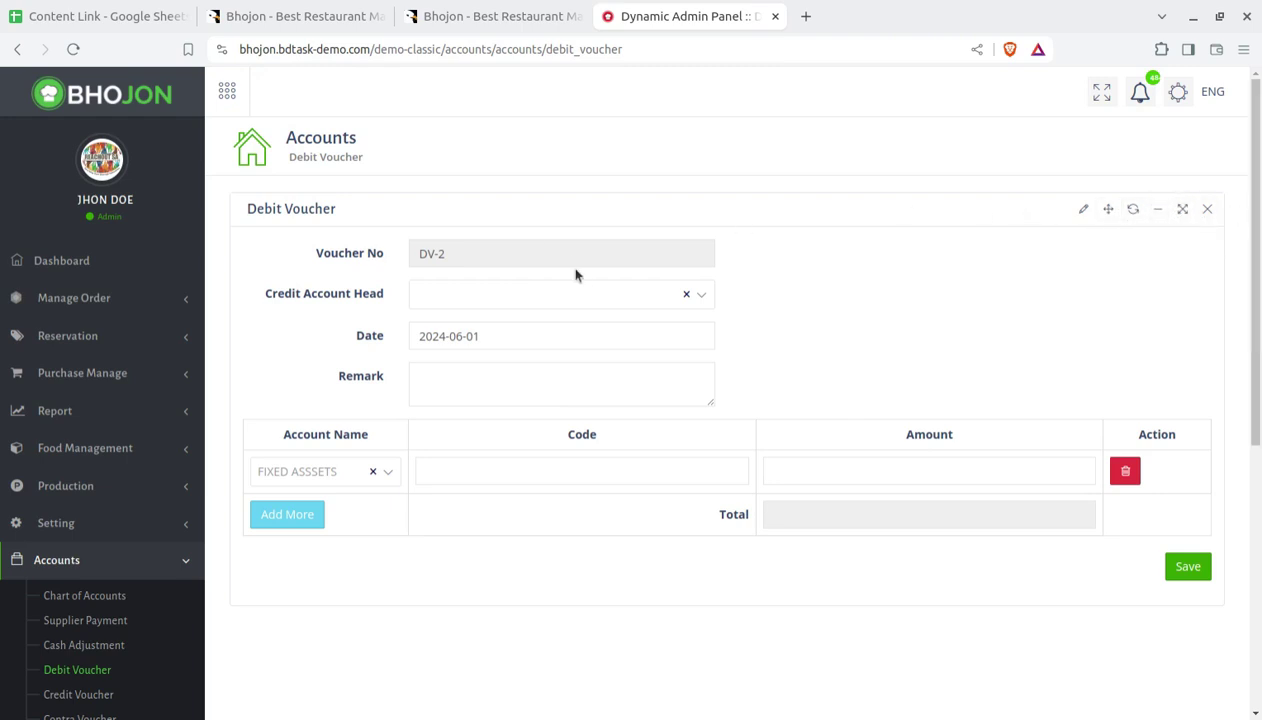
pyautogui.scroll(-3, 239, 467)
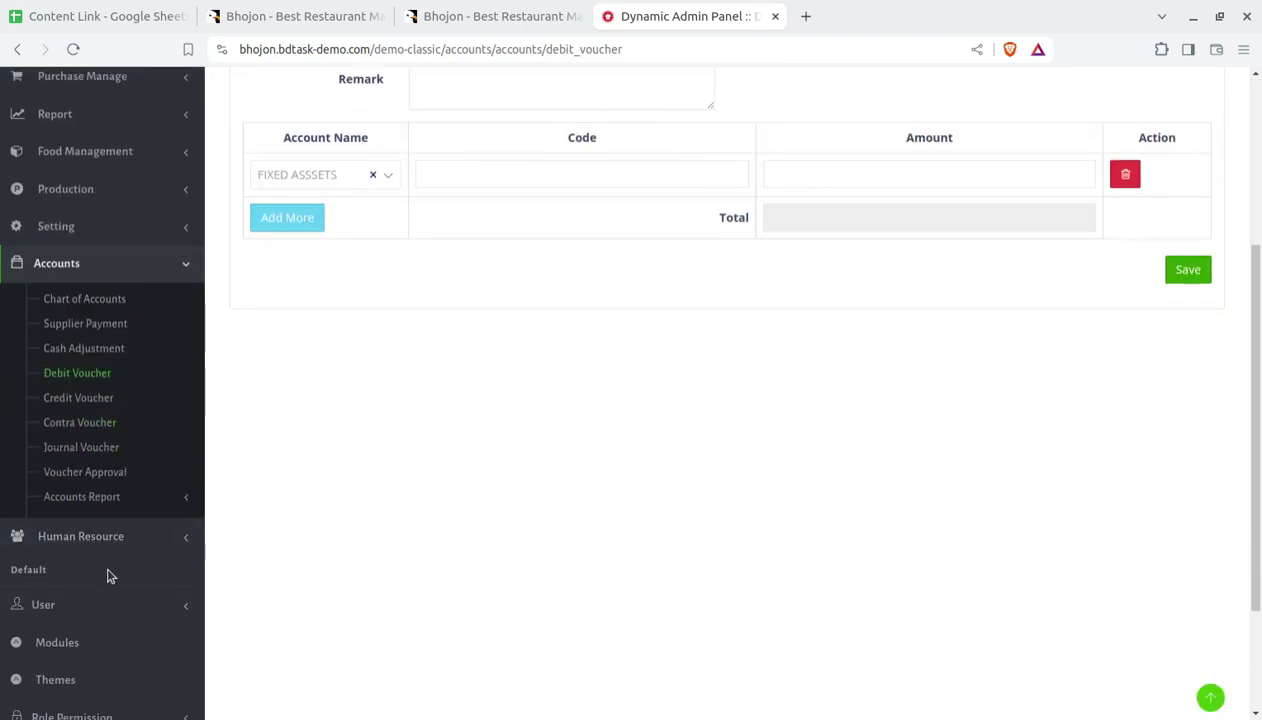
pyautogui.scroll(3, 101, 520)
pyautogui.scroll(-1, 90, 450)
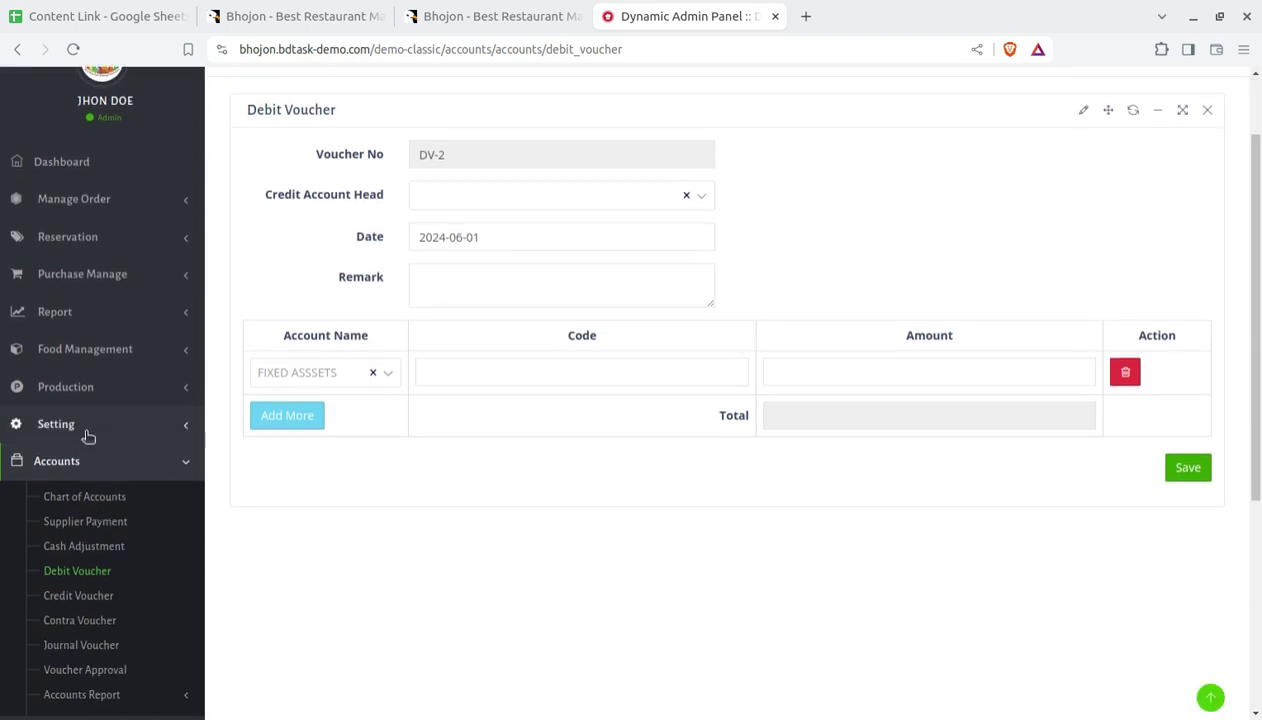
pyautogui.click(89, 434)
pyautogui.click(90, 434)
pyautogui.click(93, 434)
pyautogui.scroll(-2, 99, 540)
pyautogui.scroll(-3, 99, 550)
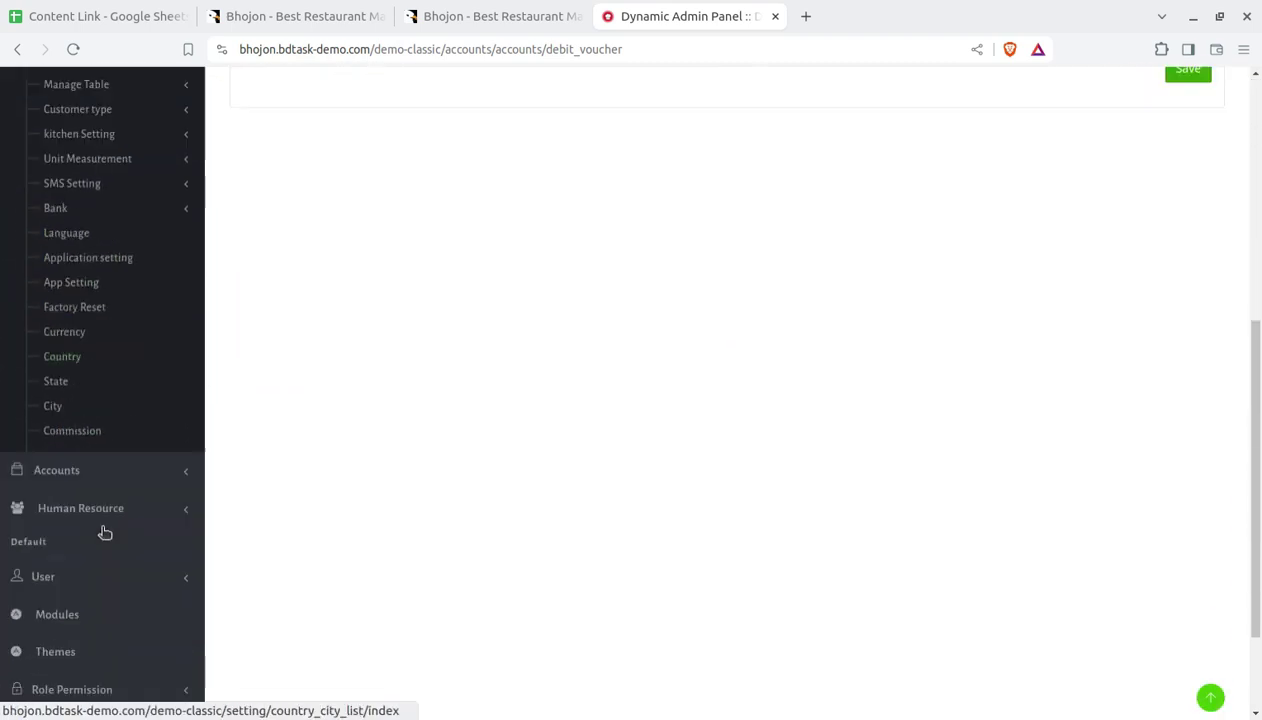
# - View the blank cash adjustment form in the accounts section
pyautogui.click(79, 388)
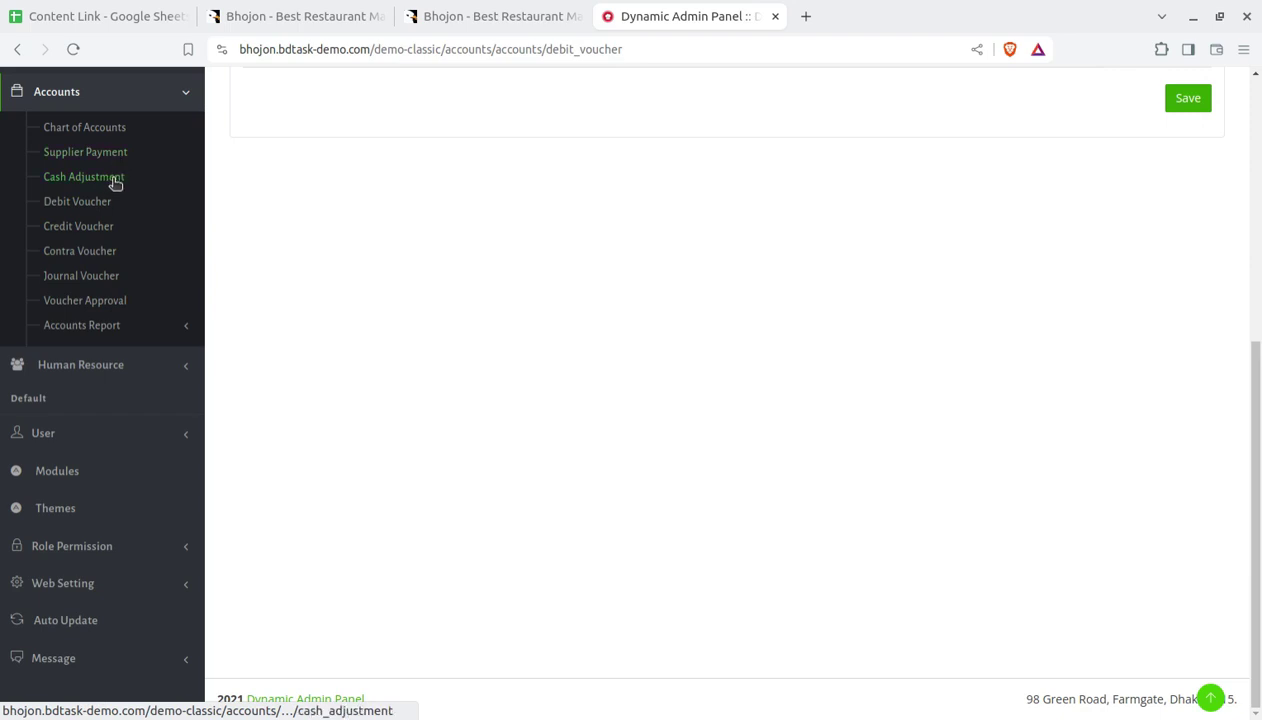
pyautogui.click(95, 182)
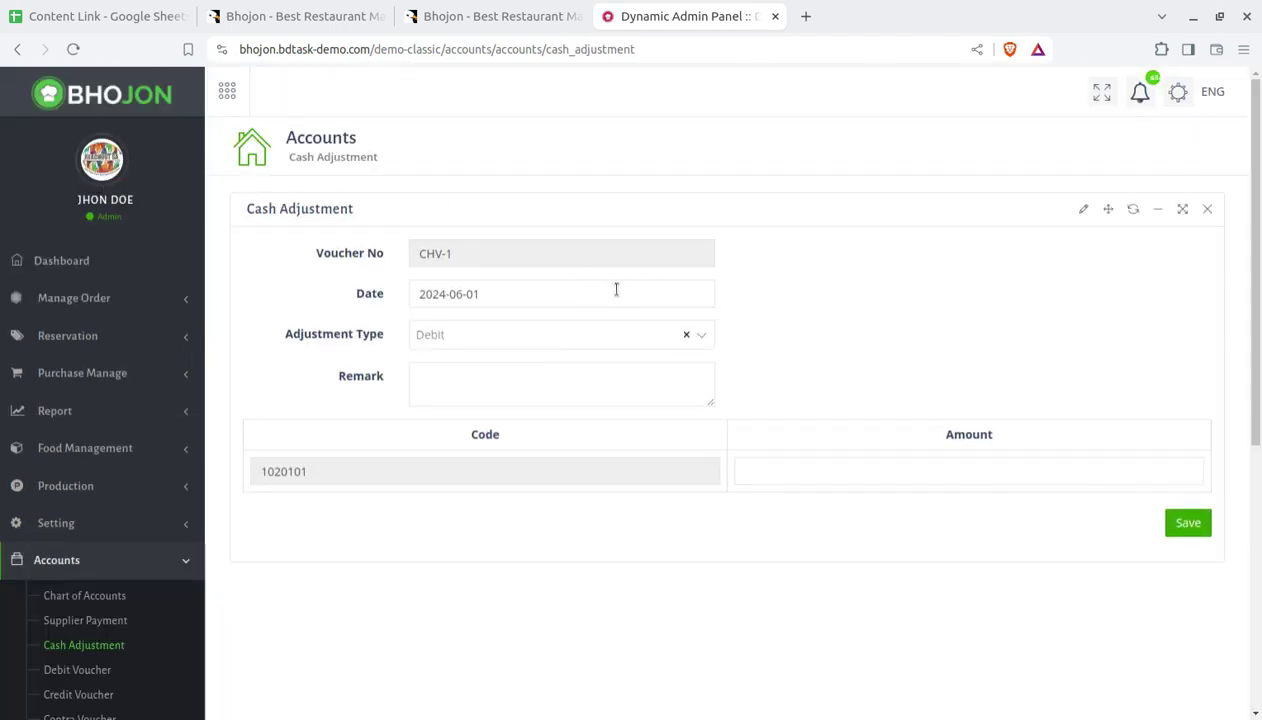
pyautogui.scroll(-4, 40, 578)
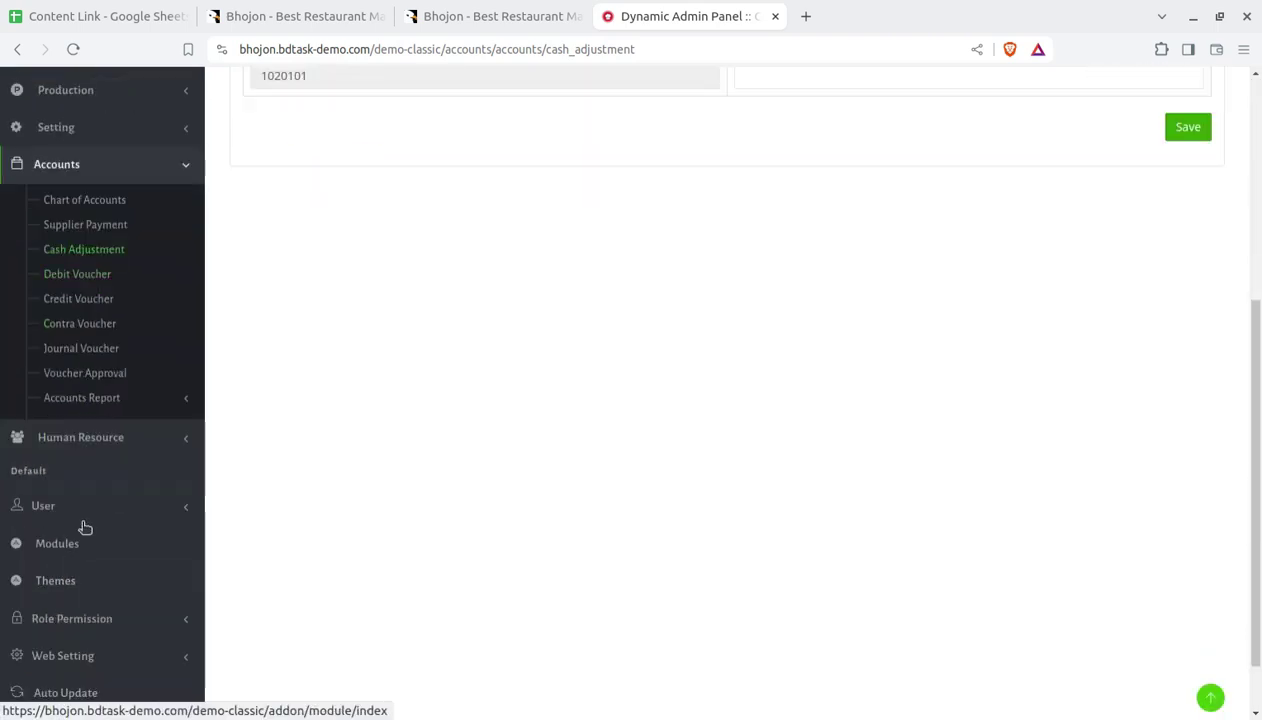
# - View the list of employee positions under the human resource designations
pyautogui.click(127, 440)
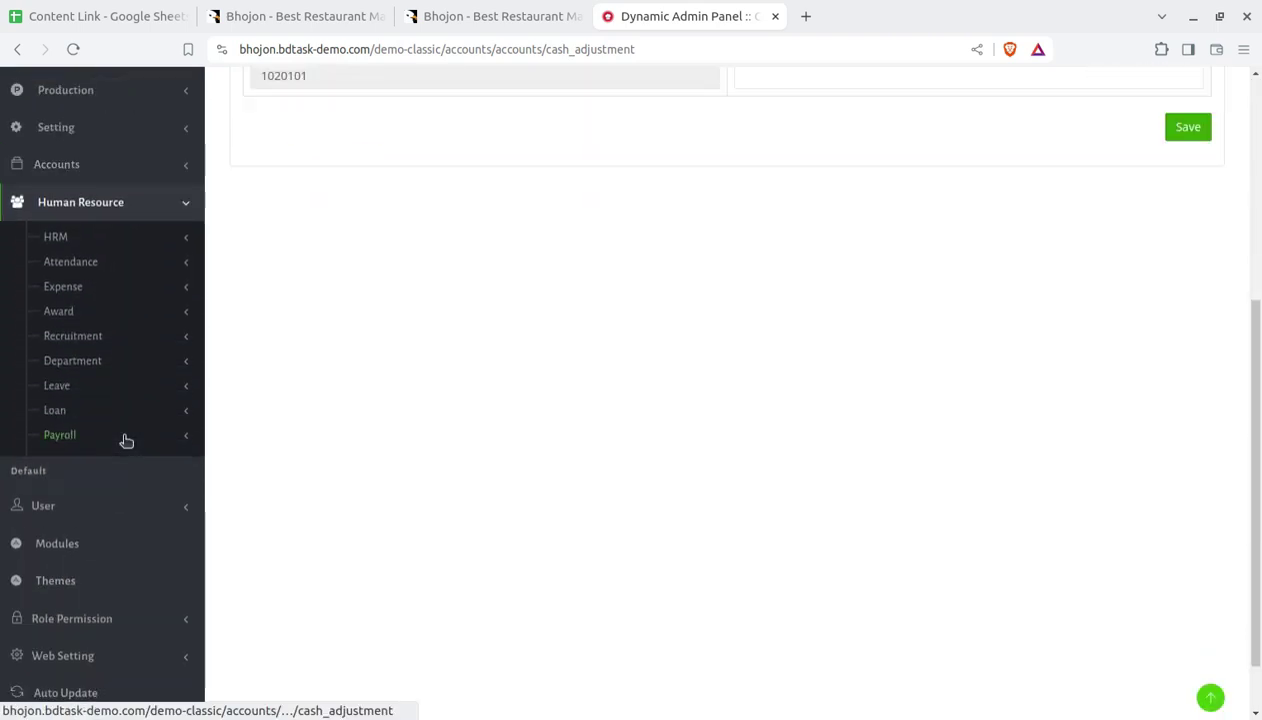
pyautogui.click(58, 242)
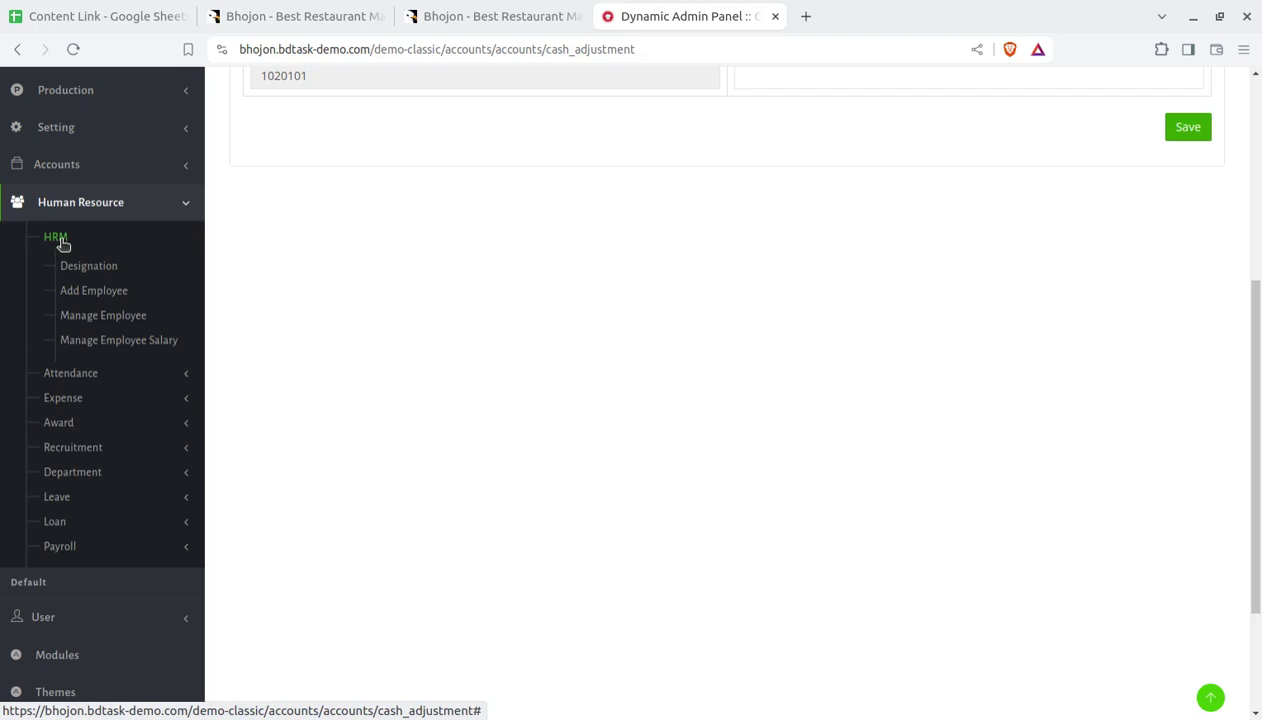
pyautogui.click(82, 268)
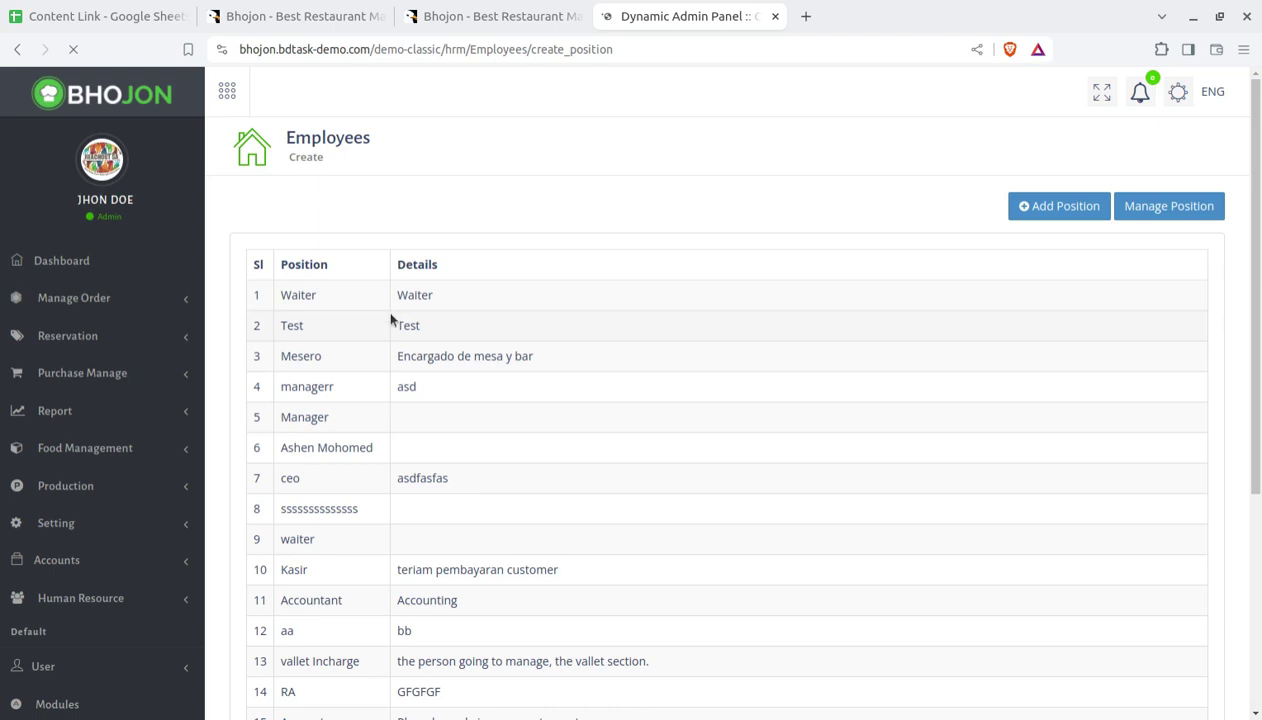
pyautogui.scroll(-2, 589, 346)
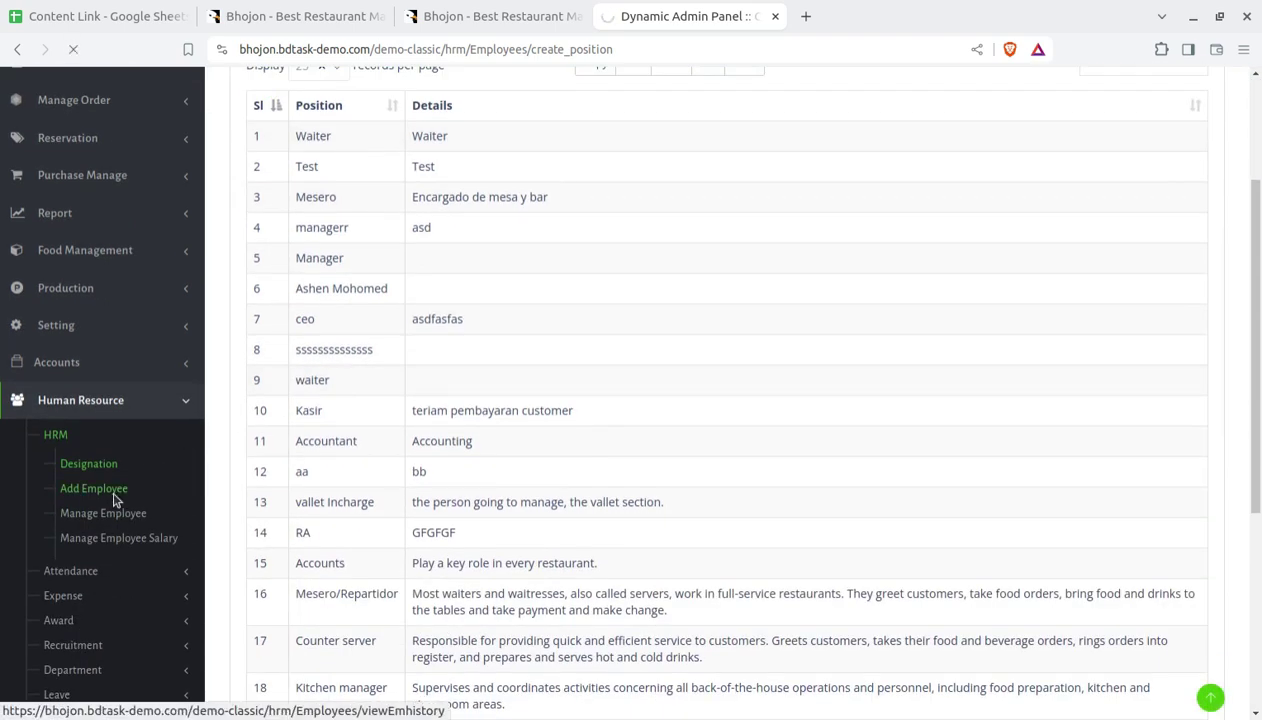
# - View the basic information fields of the blank Add Employee form and look through the employee list
pyautogui.click(114, 492)
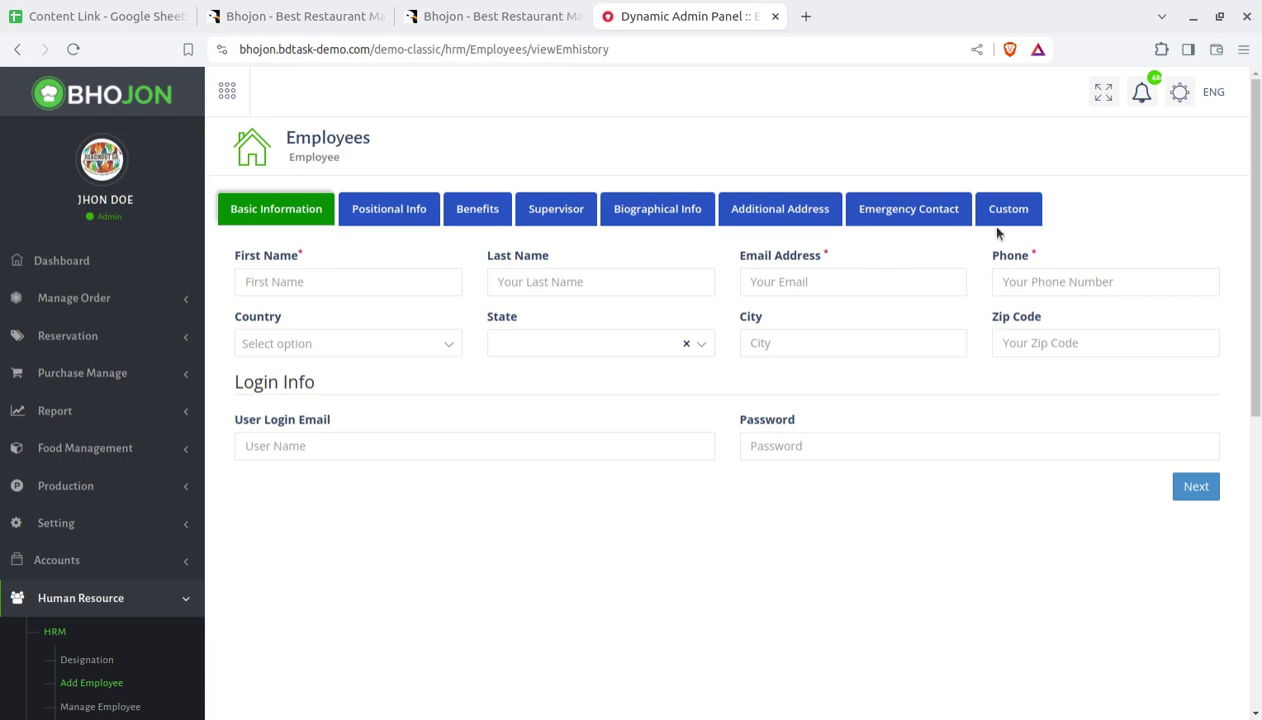
pyautogui.scroll(-2, 631, 287)
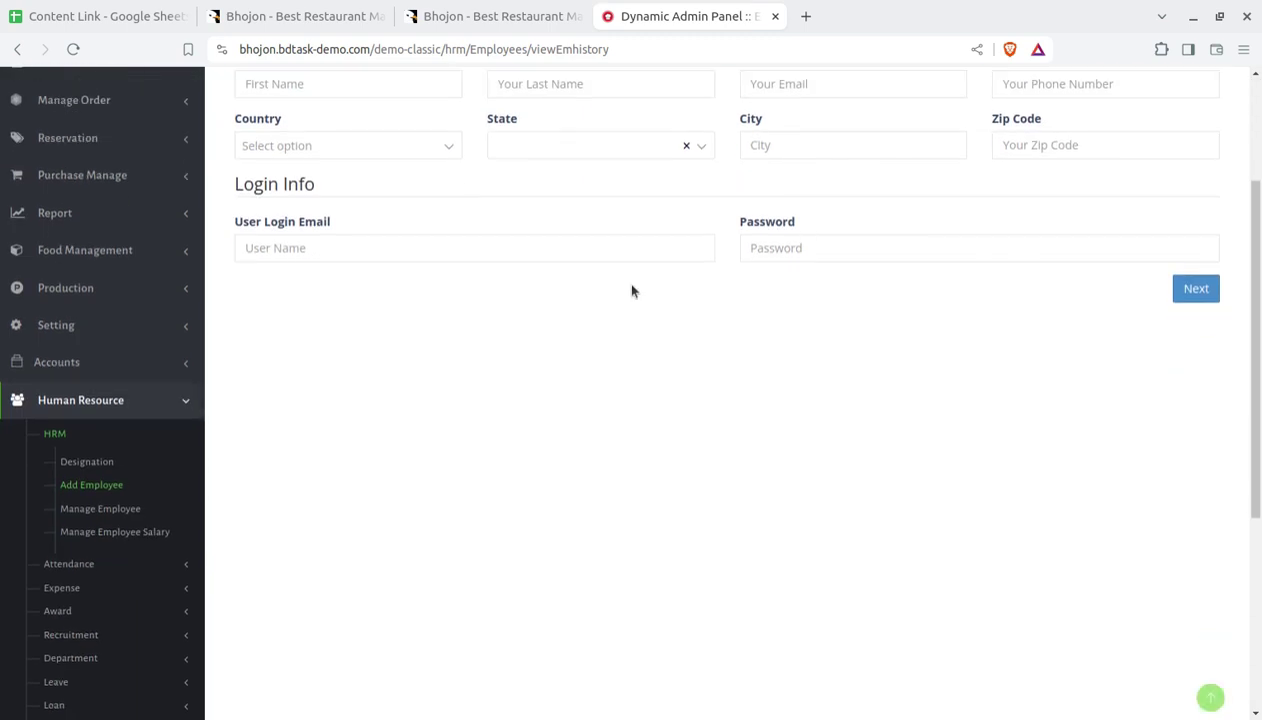
pyautogui.click(86, 514)
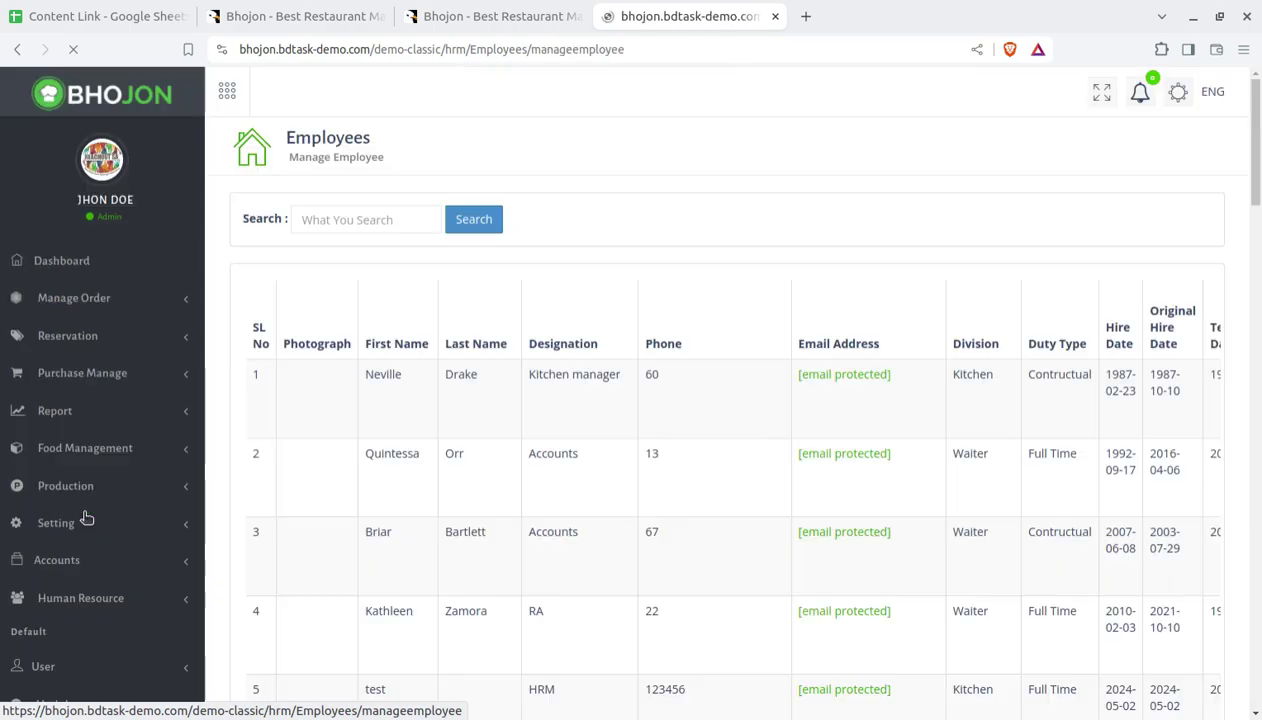
pyautogui.scroll(-3, 633, 518)
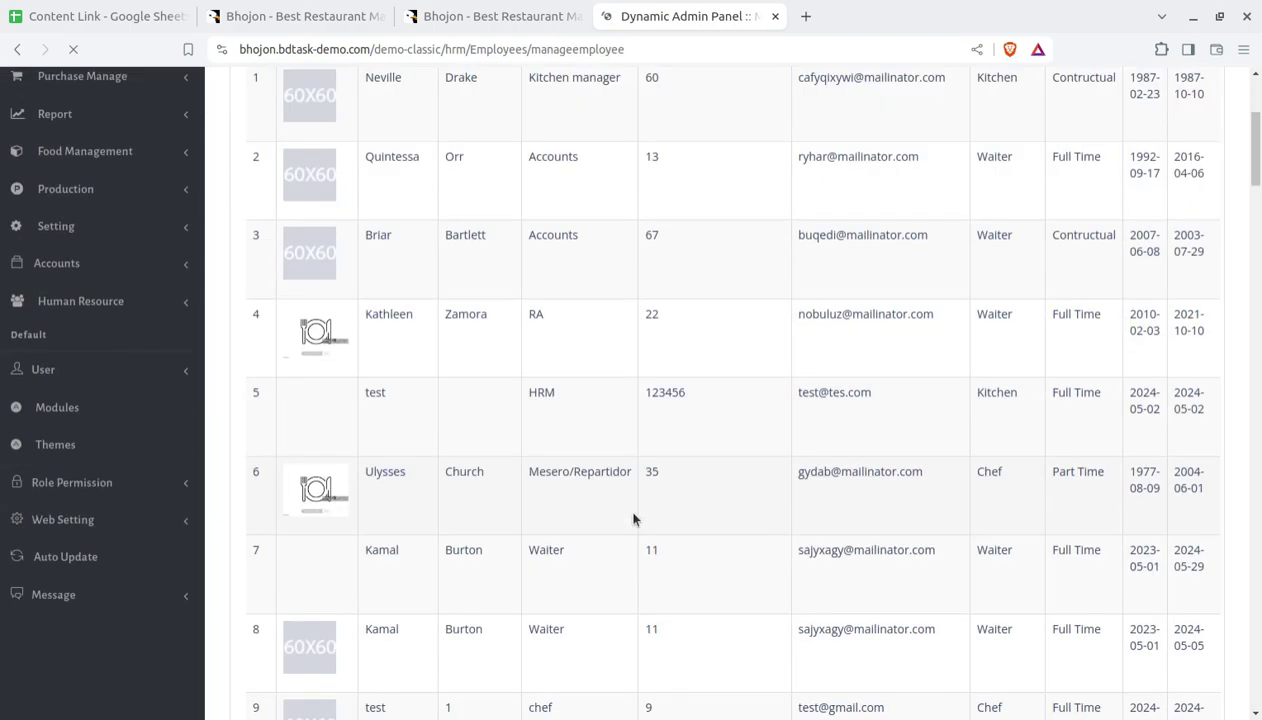
pyautogui.scroll(-5, 633, 518)
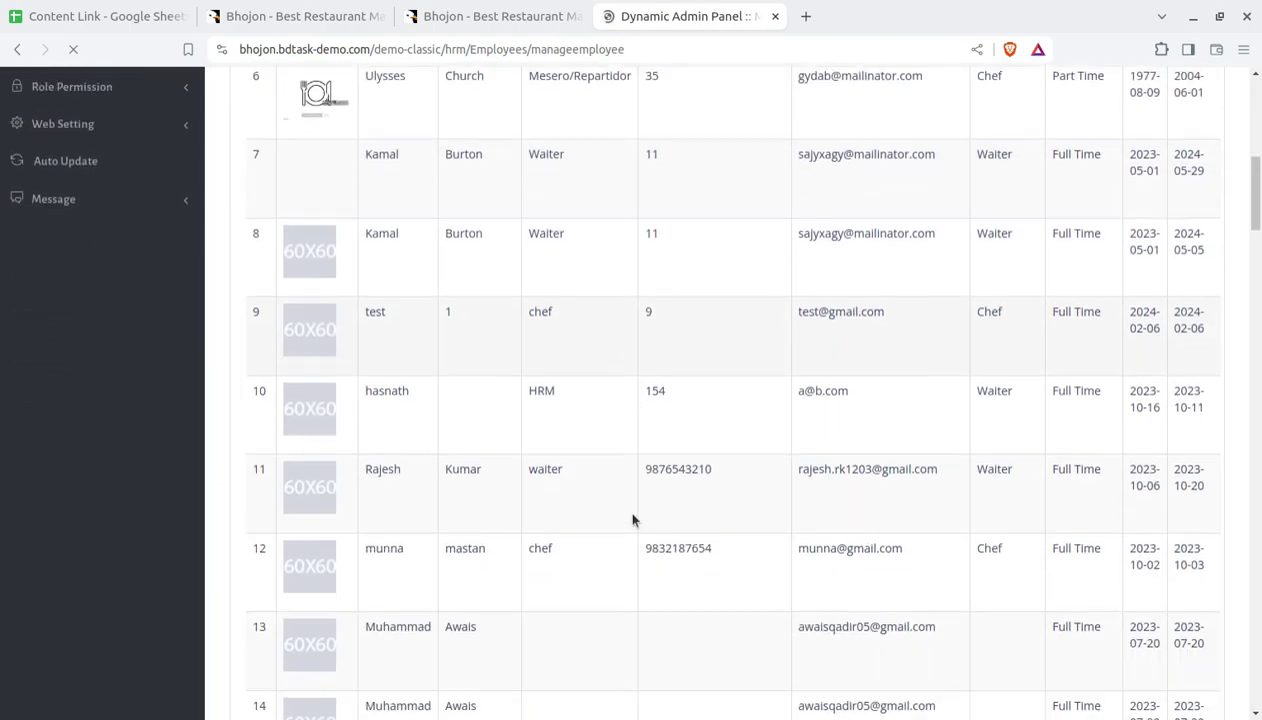
# - Look through the employee payment list used for managing salaries
pyautogui.scroll(3, 190, 422)
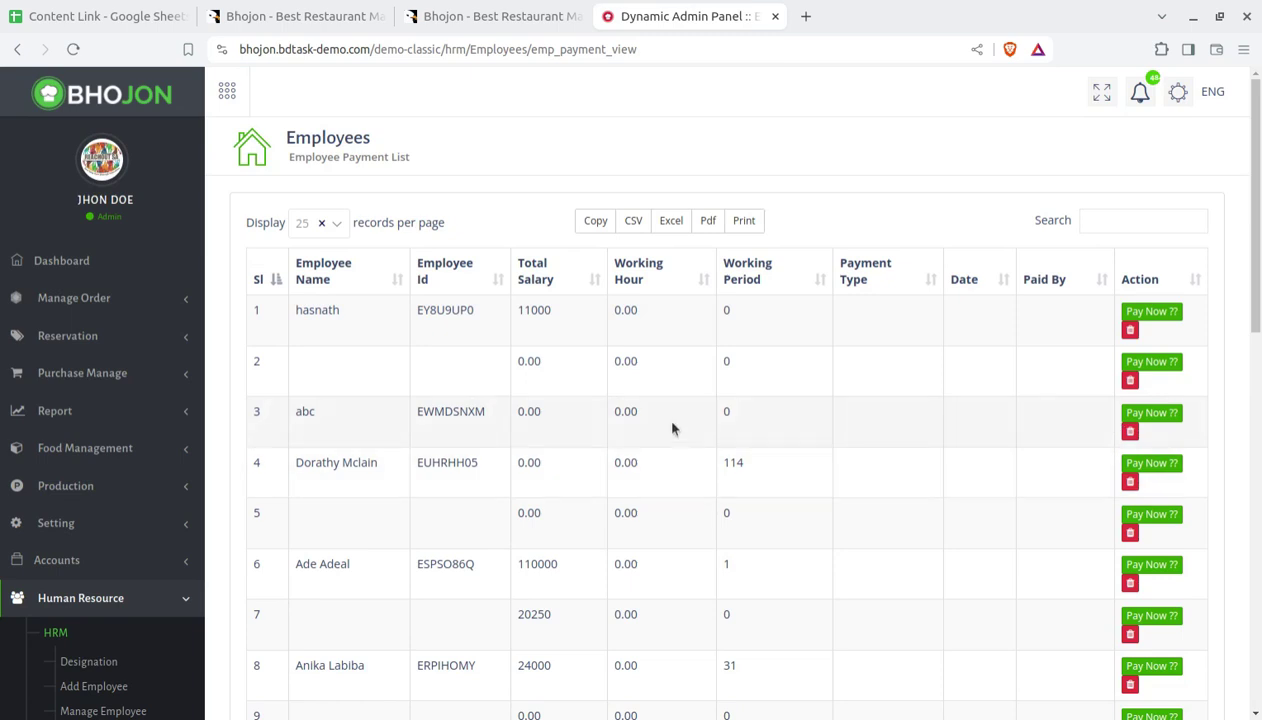
pyautogui.scroll(-1, 507, 454)
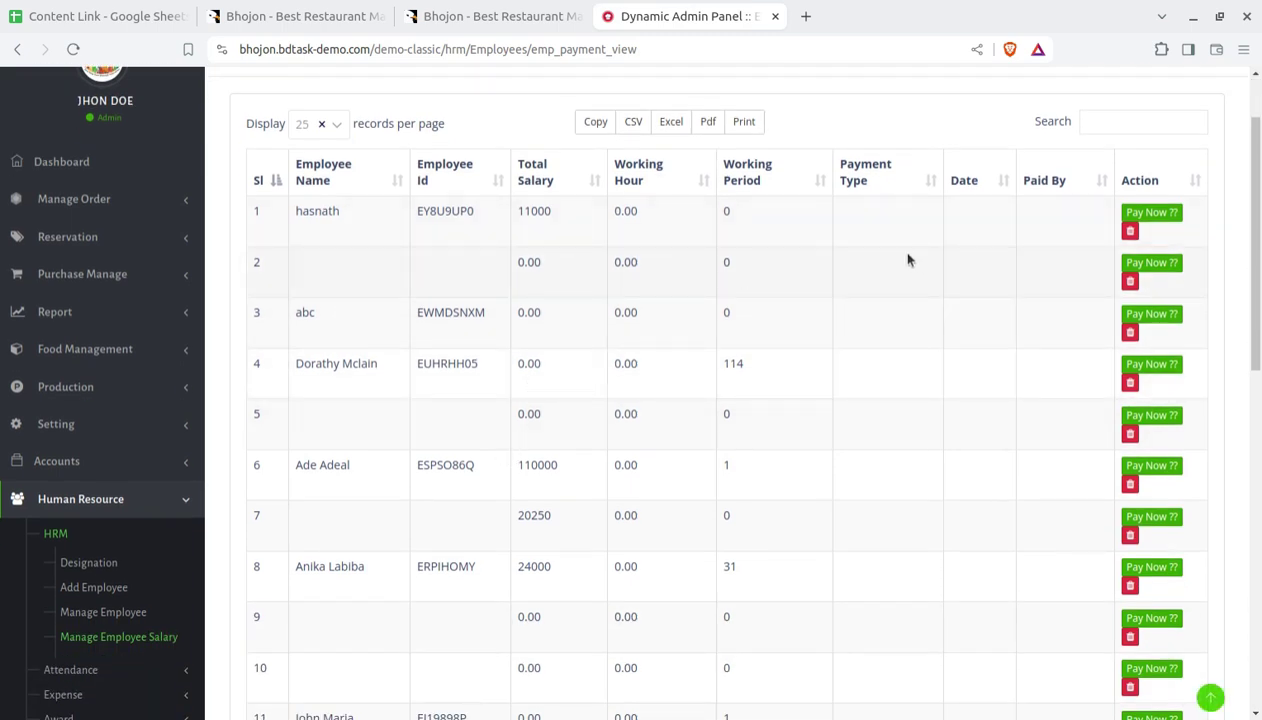
pyautogui.scroll(-2, 465, 454)
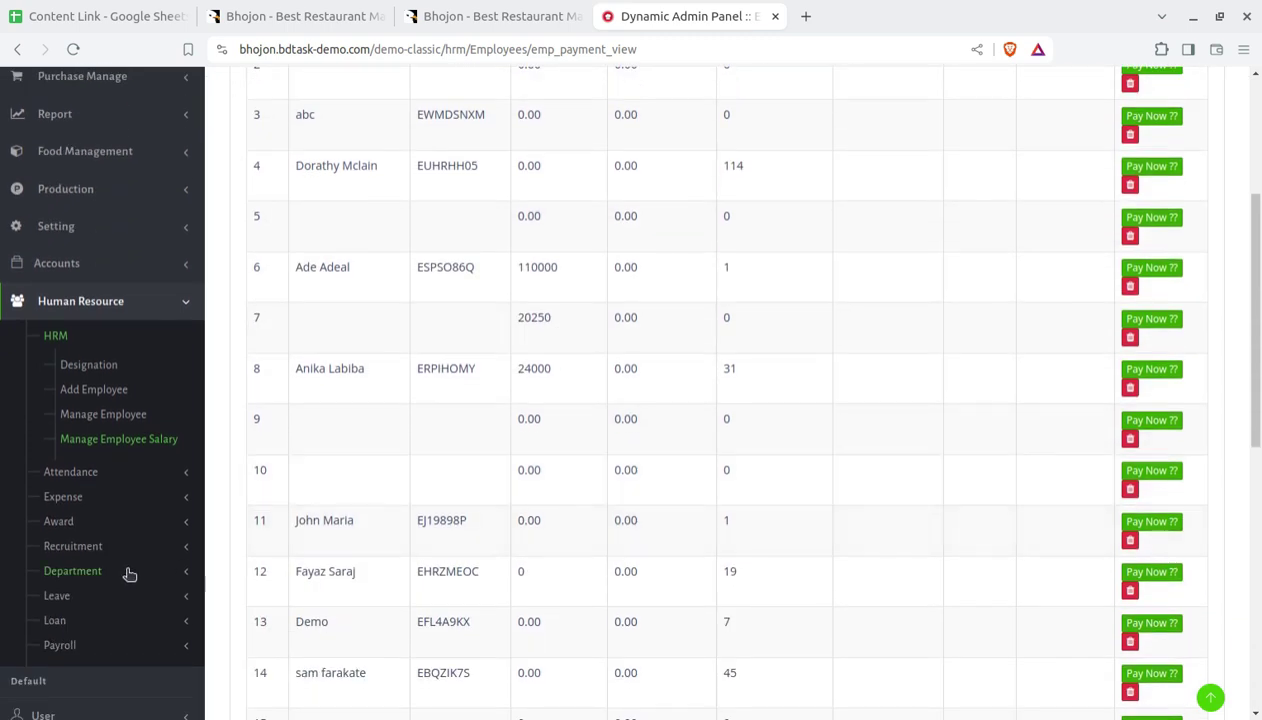
# - Try to open the human resource attendance form and reload its page
pyautogui.click(84, 479)
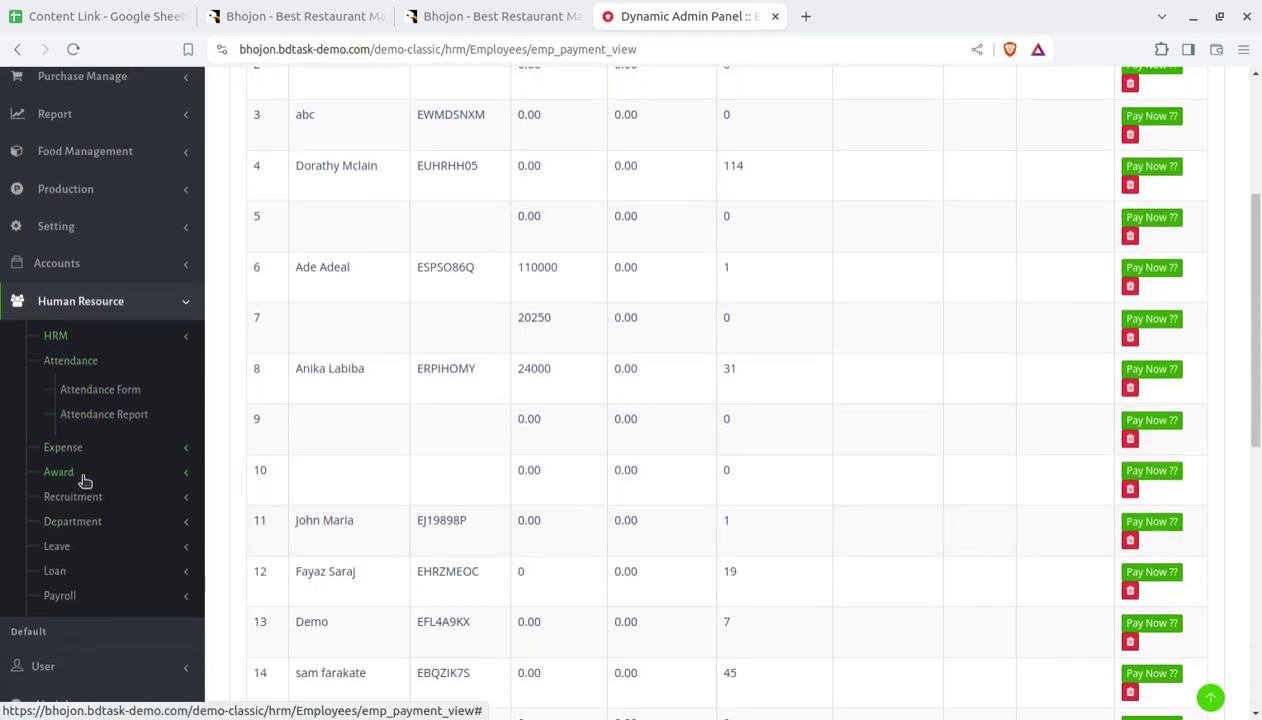
pyautogui.click(114, 393)
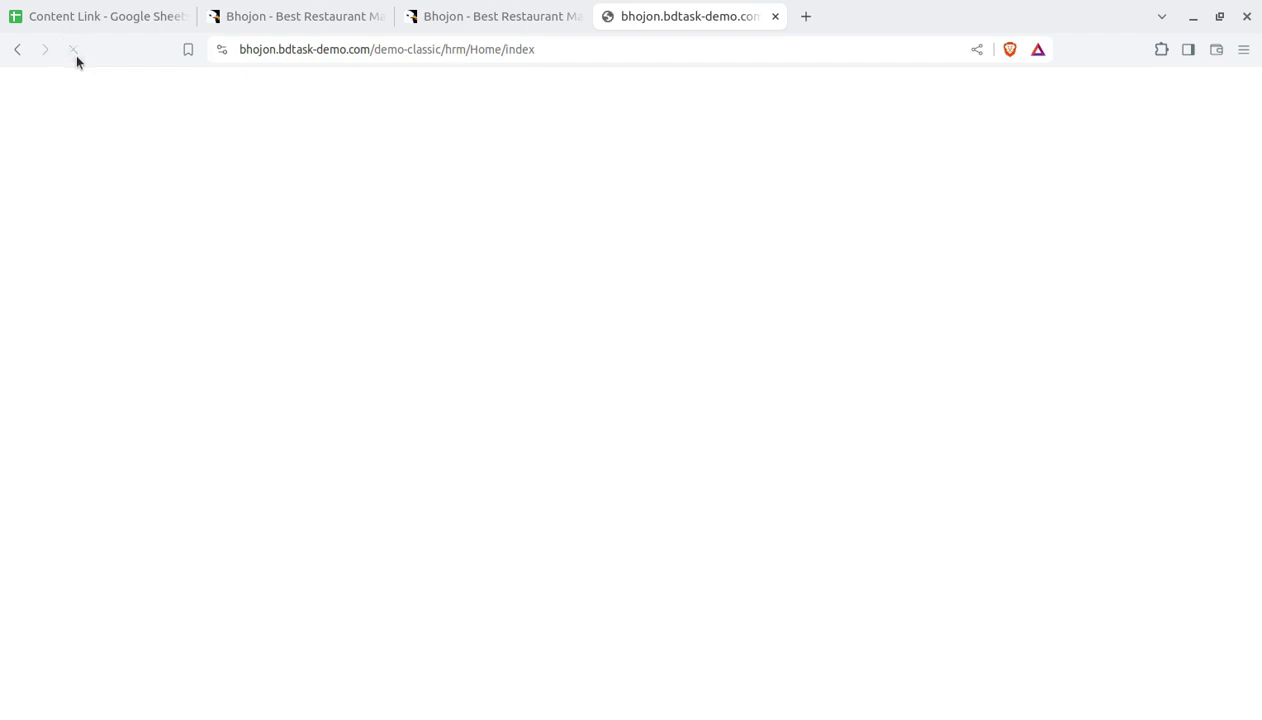
pyautogui.click(75, 55)
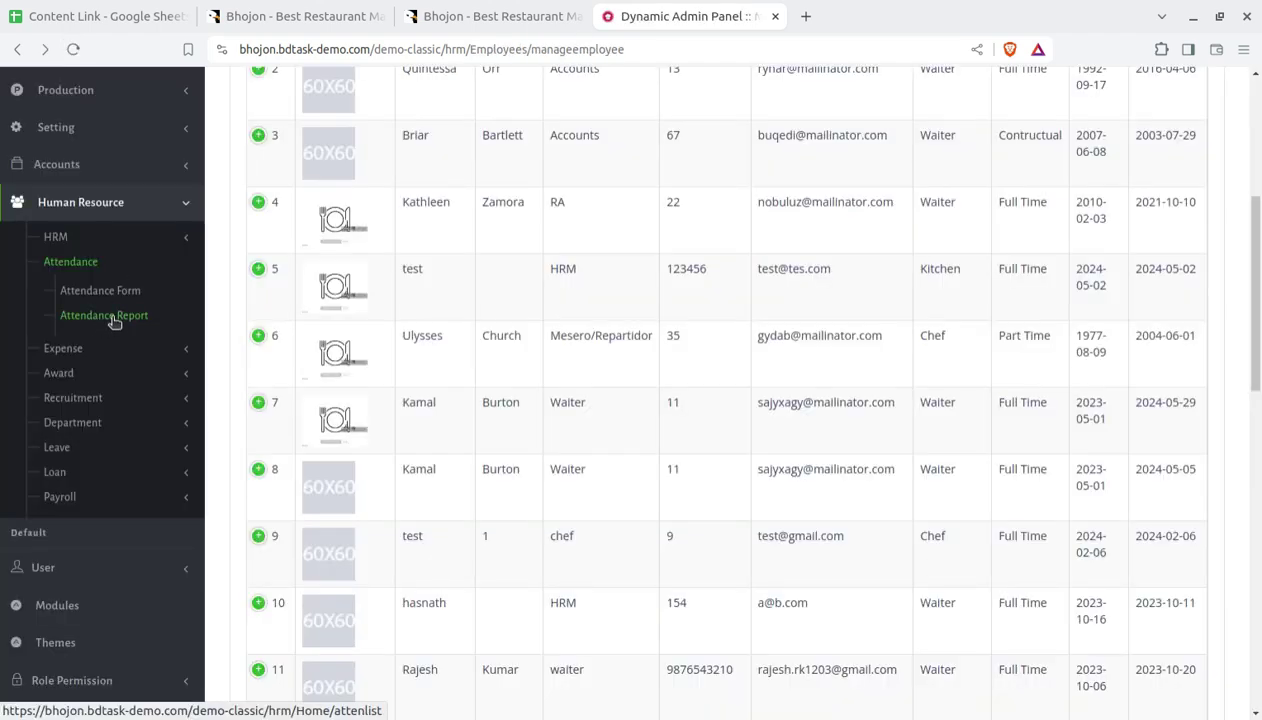
# - View the blank Add Expense Item form in the human resource expense section
pyautogui.click(63, 350)
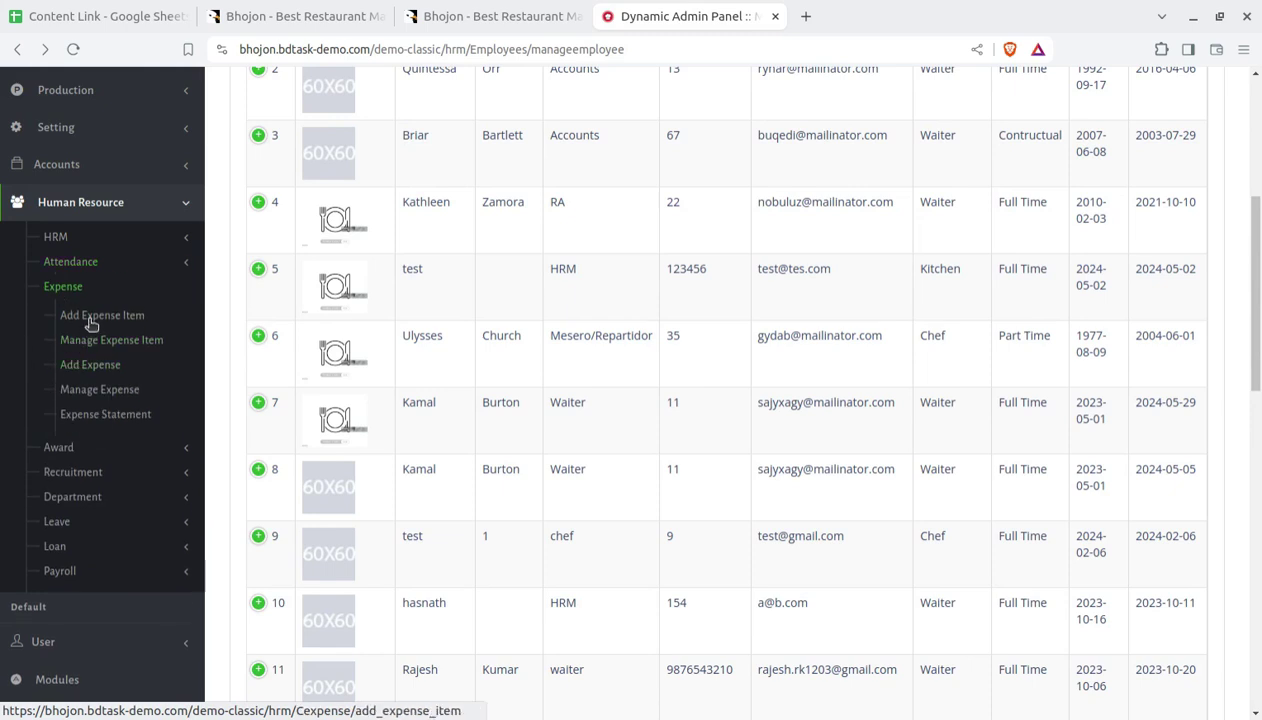
pyautogui.click(90, 316)
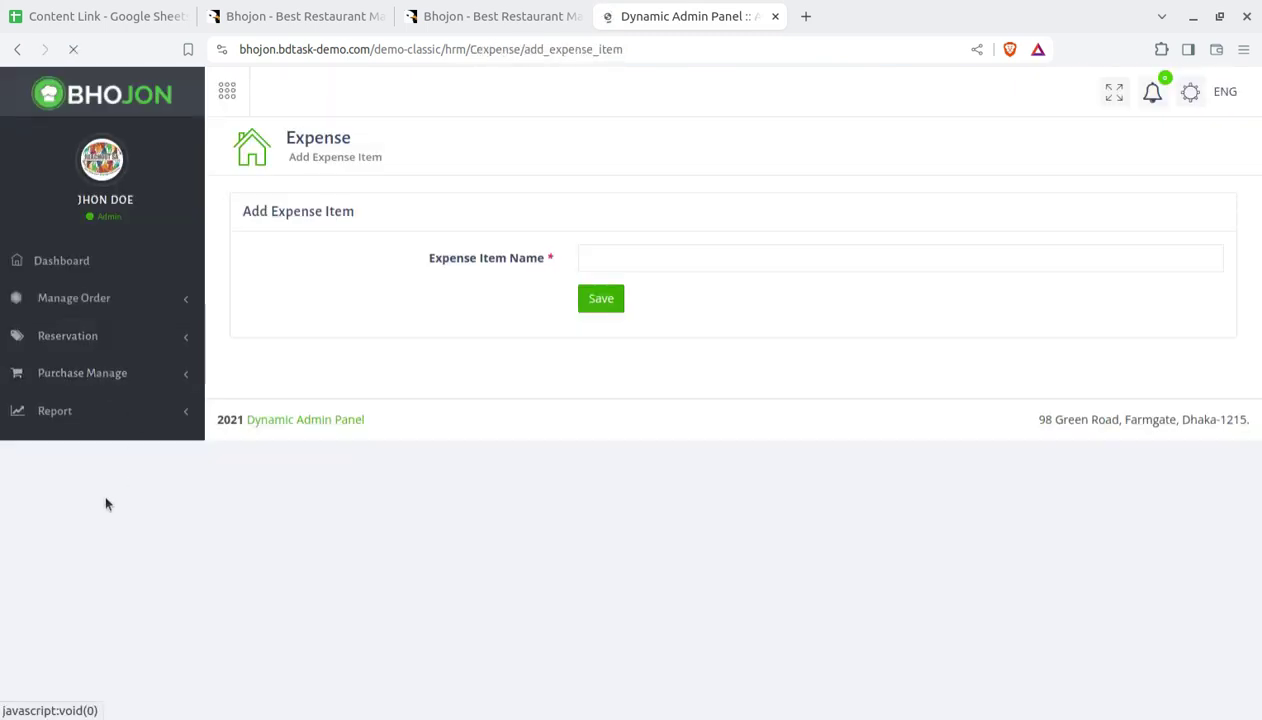
pyautogui.scroll(-4, 100, 492)
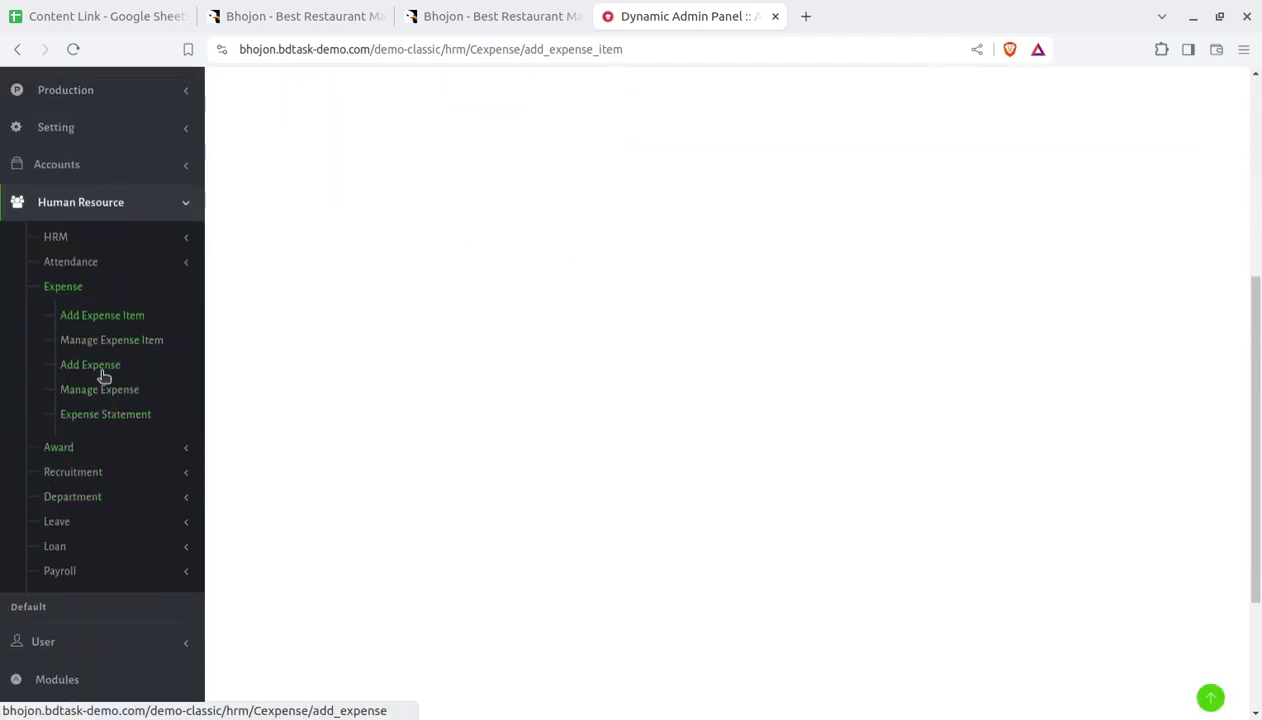
# - Look over the blank Add New Candidate form and the Manage Candidate list in the recruitment section
pyautogui.click(100, 450)
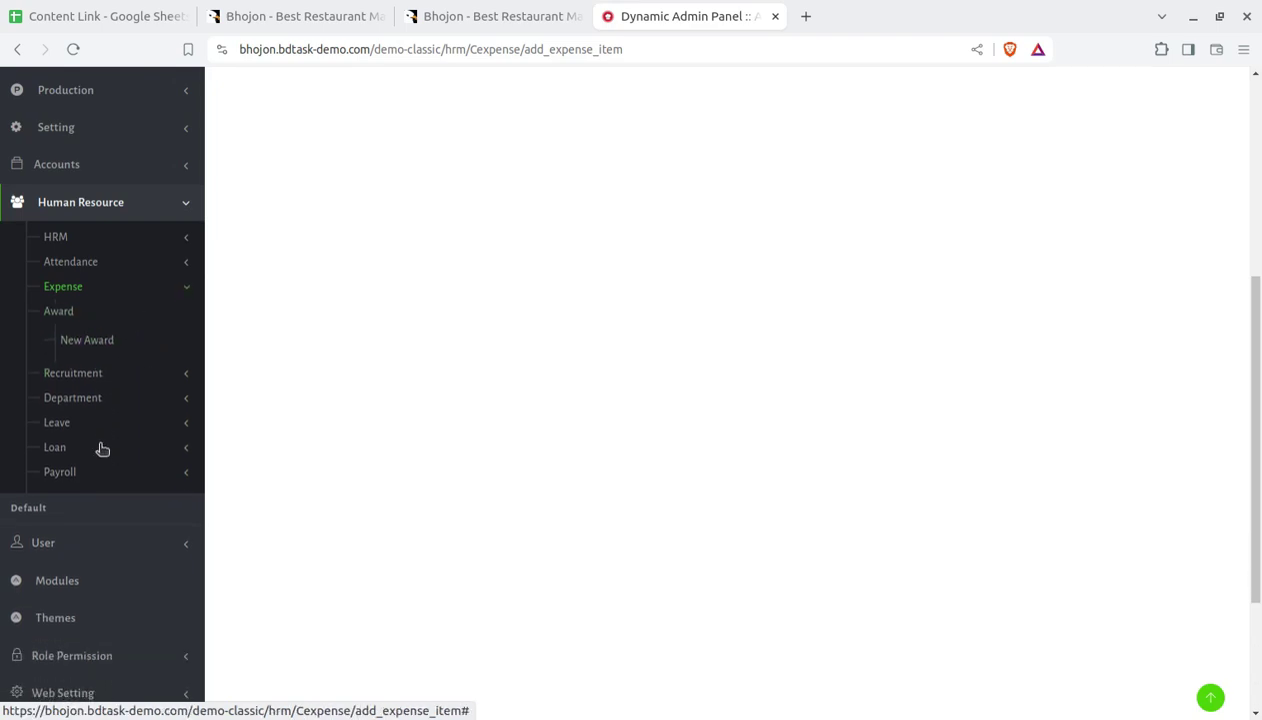
pyautogui.click(99, 374)
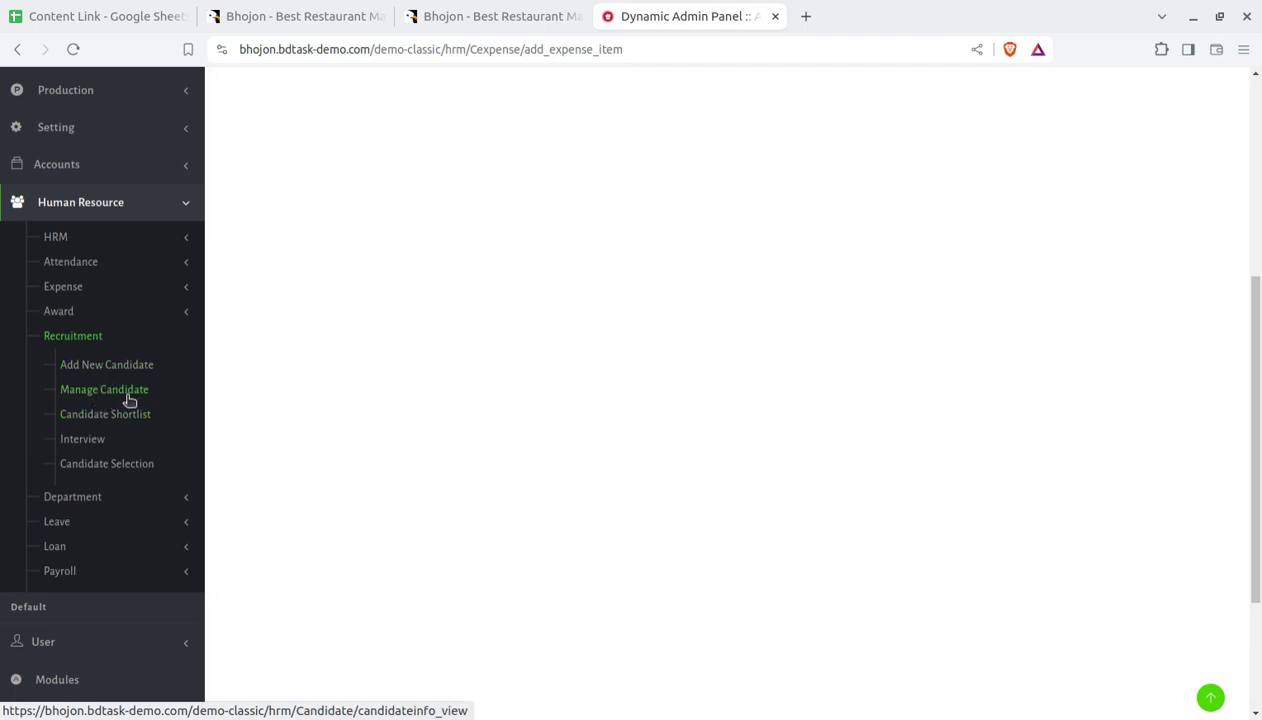
pyautogui.click(107, 369)
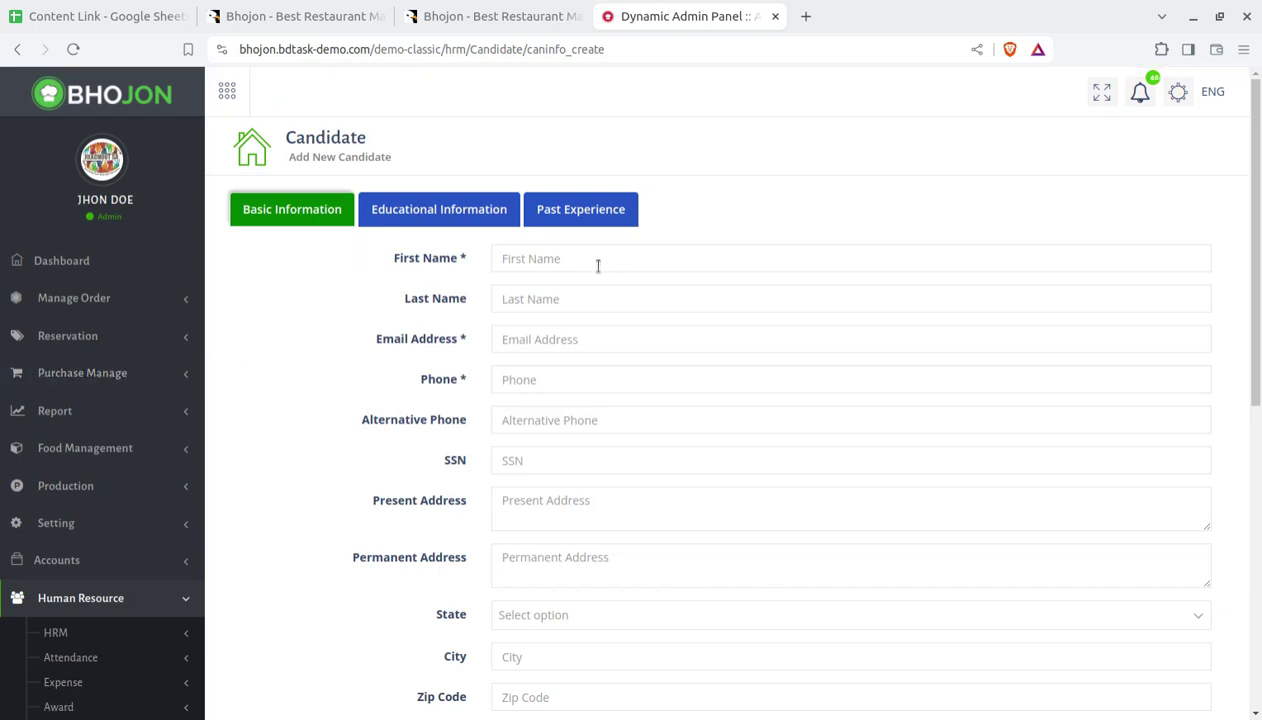
pyautogui.scroll(-2, 445, 260)
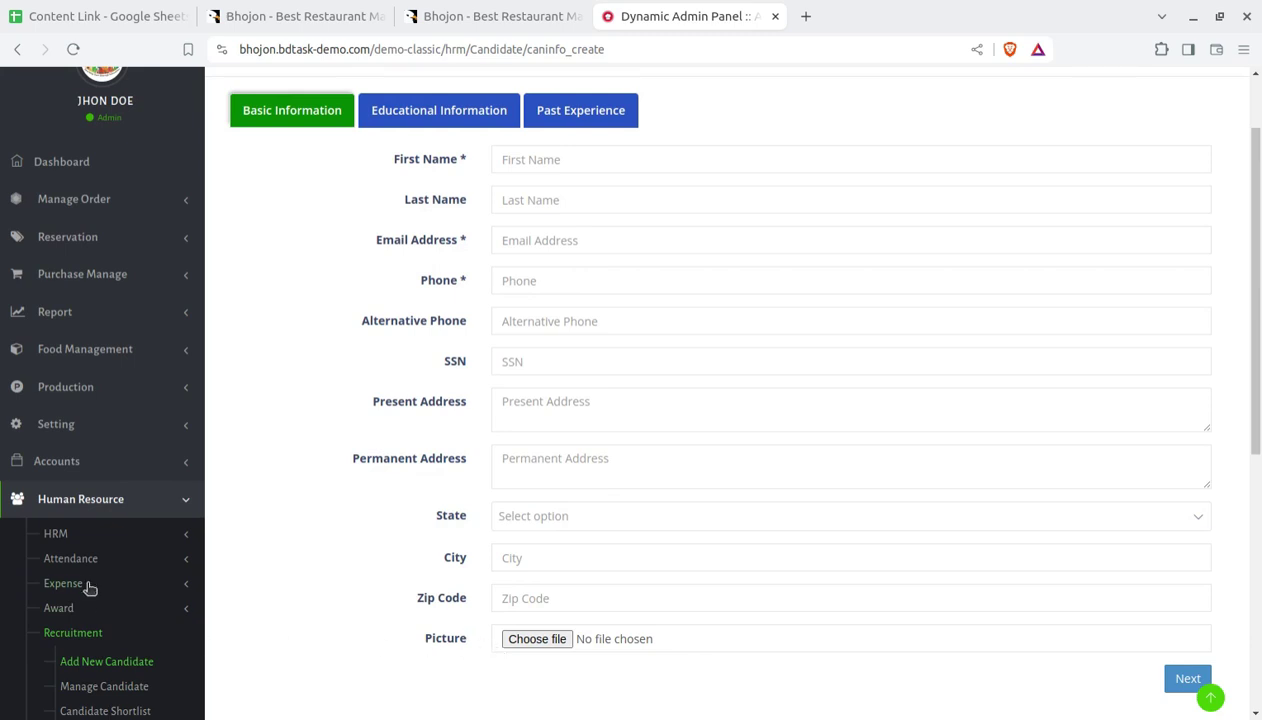
pyautogui.scroll(-6, 100, 557)
pyautogui.click(97, 396)
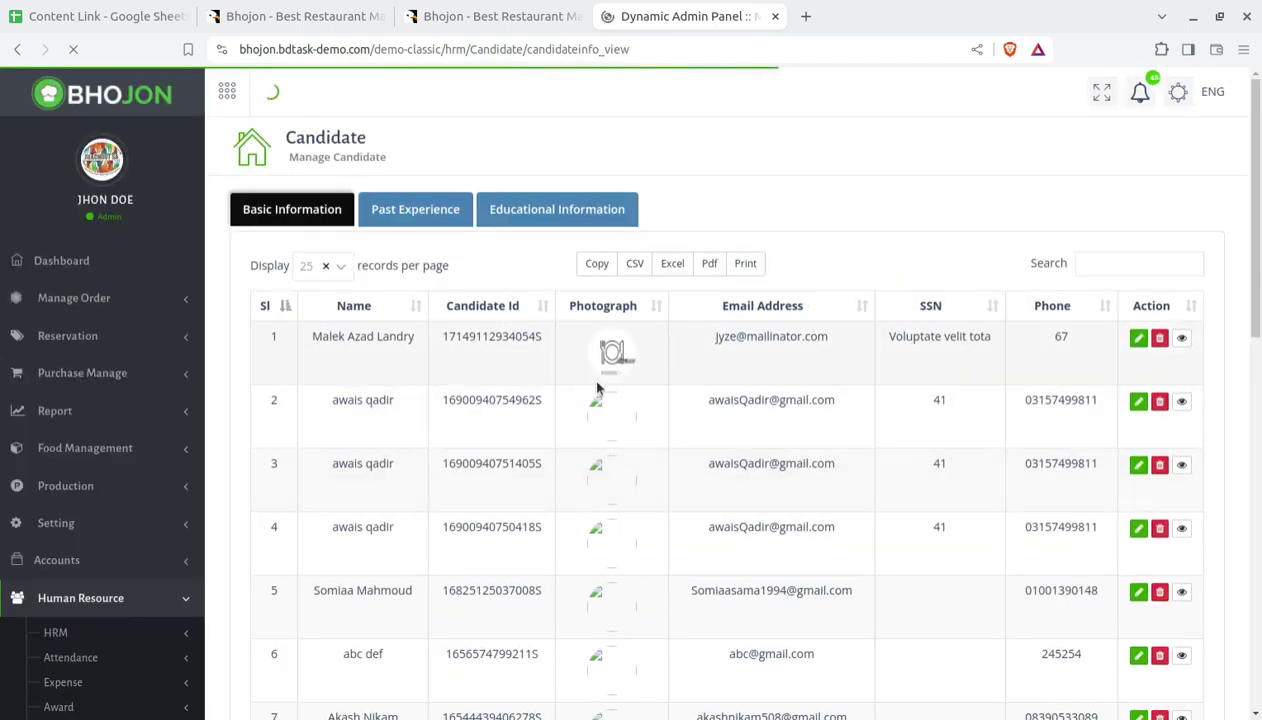
# - View the candidate shortlist, and open and close its blank Add Shortlist form
pyautogui.scroll(-5, 116, 523)
pyautogui.click(115, 525)
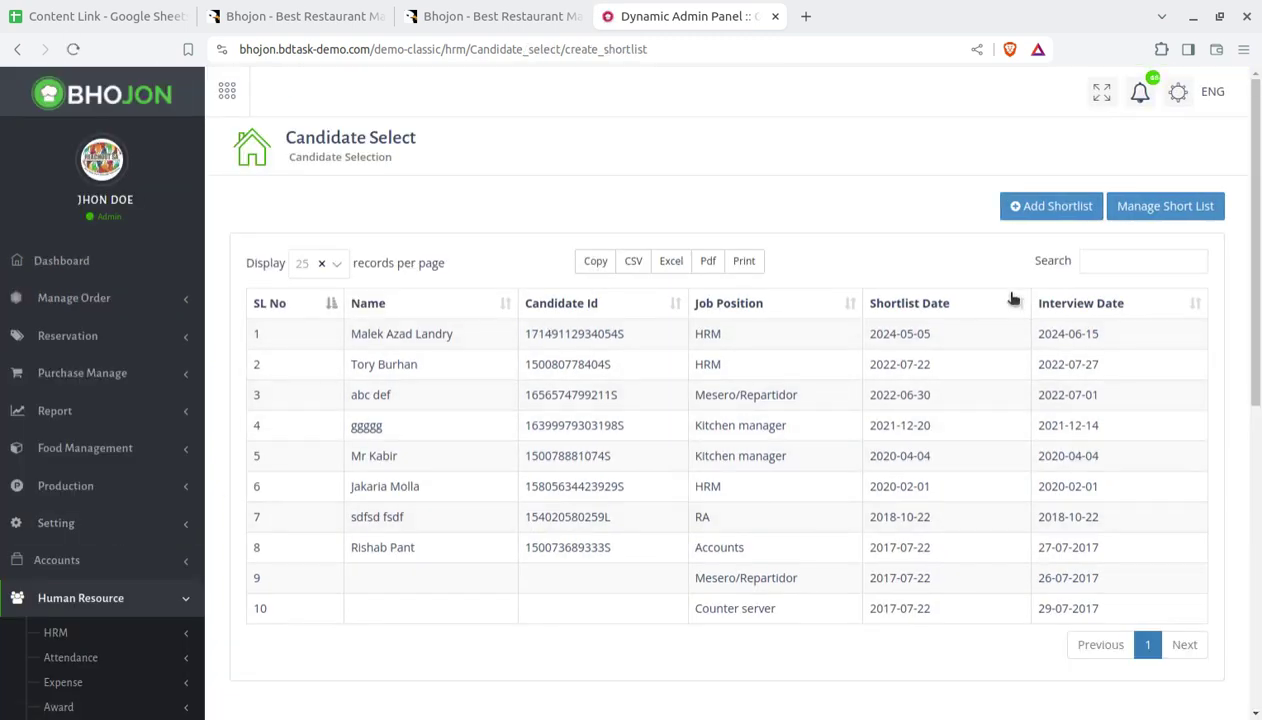
pyautogui.click(1058, 208)
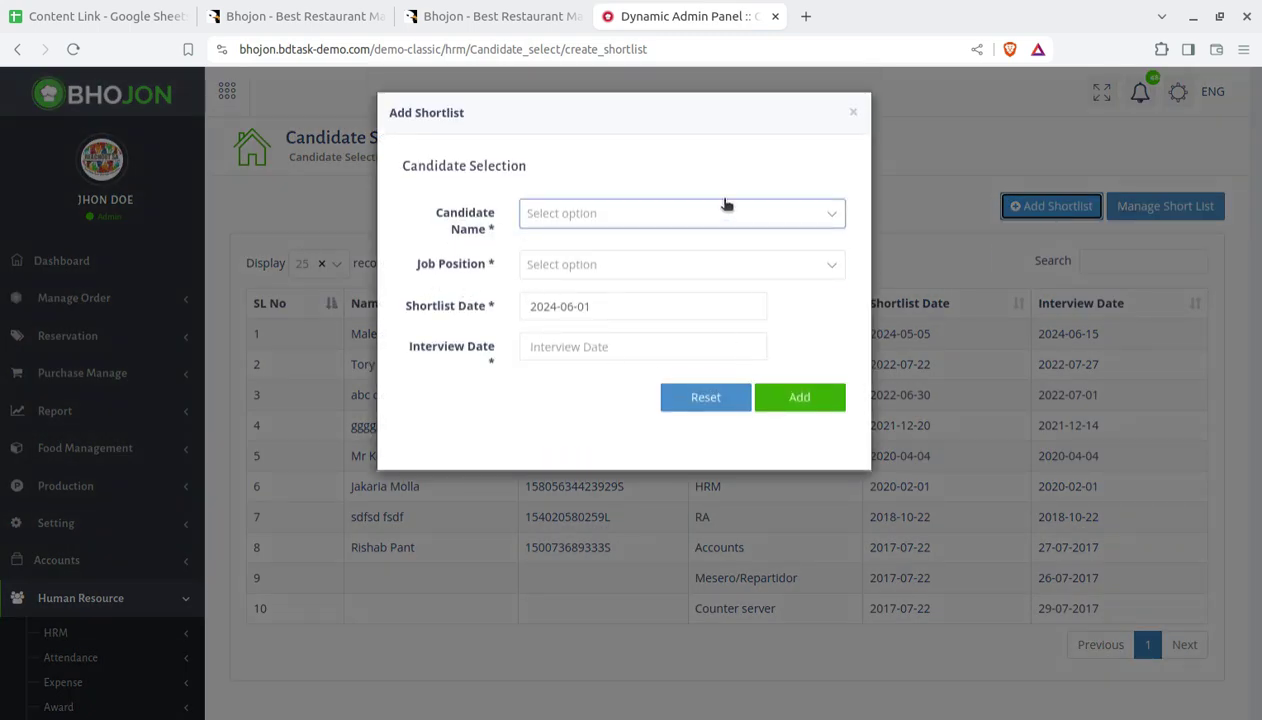
pyautogui.click(852, 113)
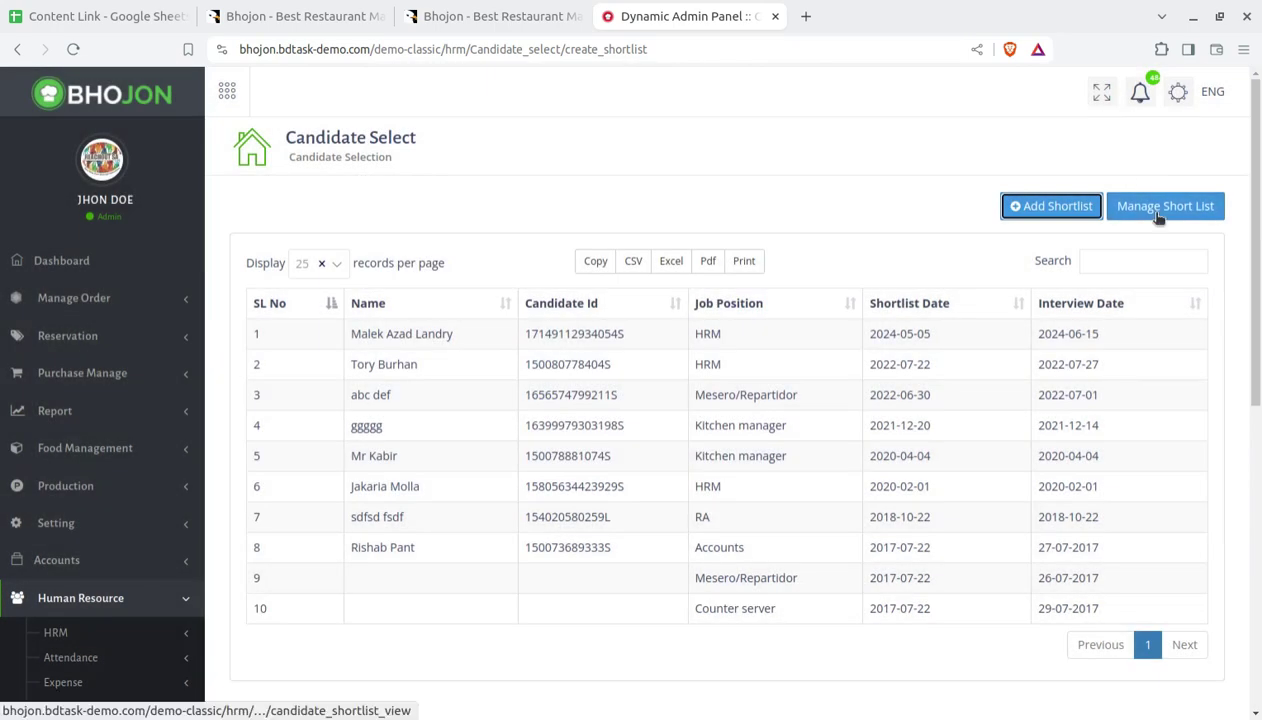
# - View the recruitment interview list, and open, reset and close its blank interview form
pyautogui.scroll(-3, 280, 550)
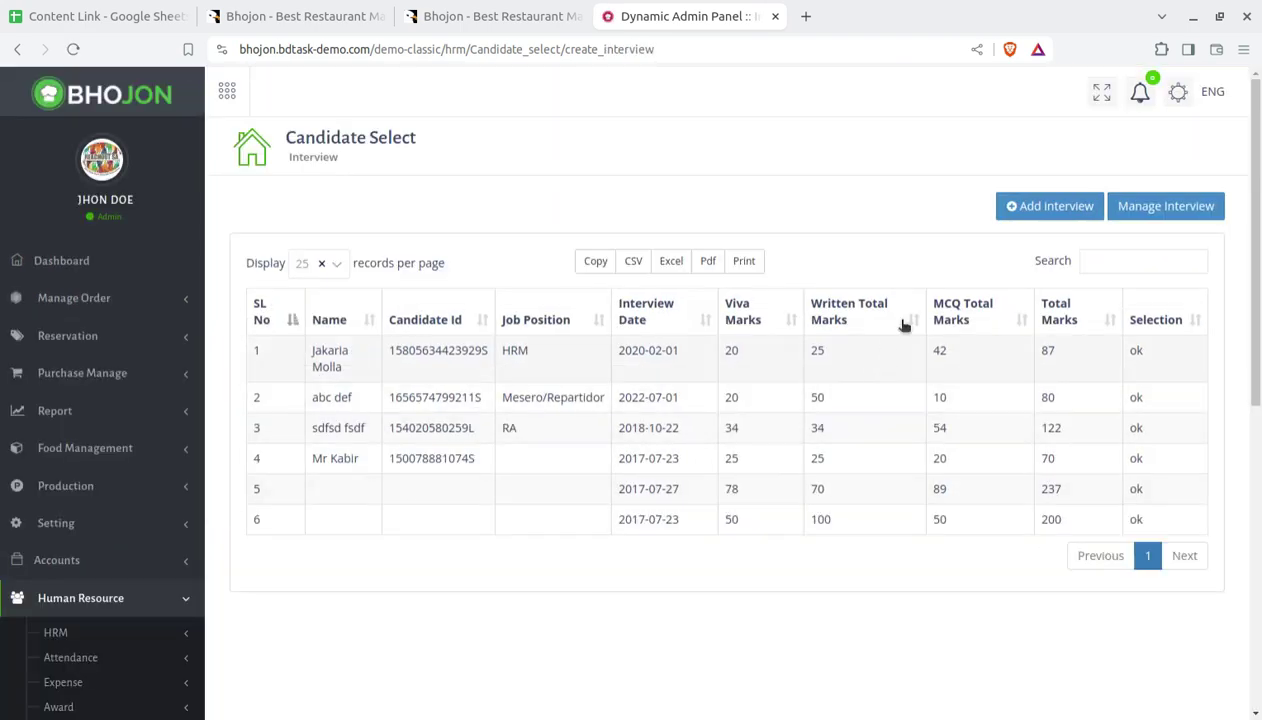
pyautogui.click(1055, 212)
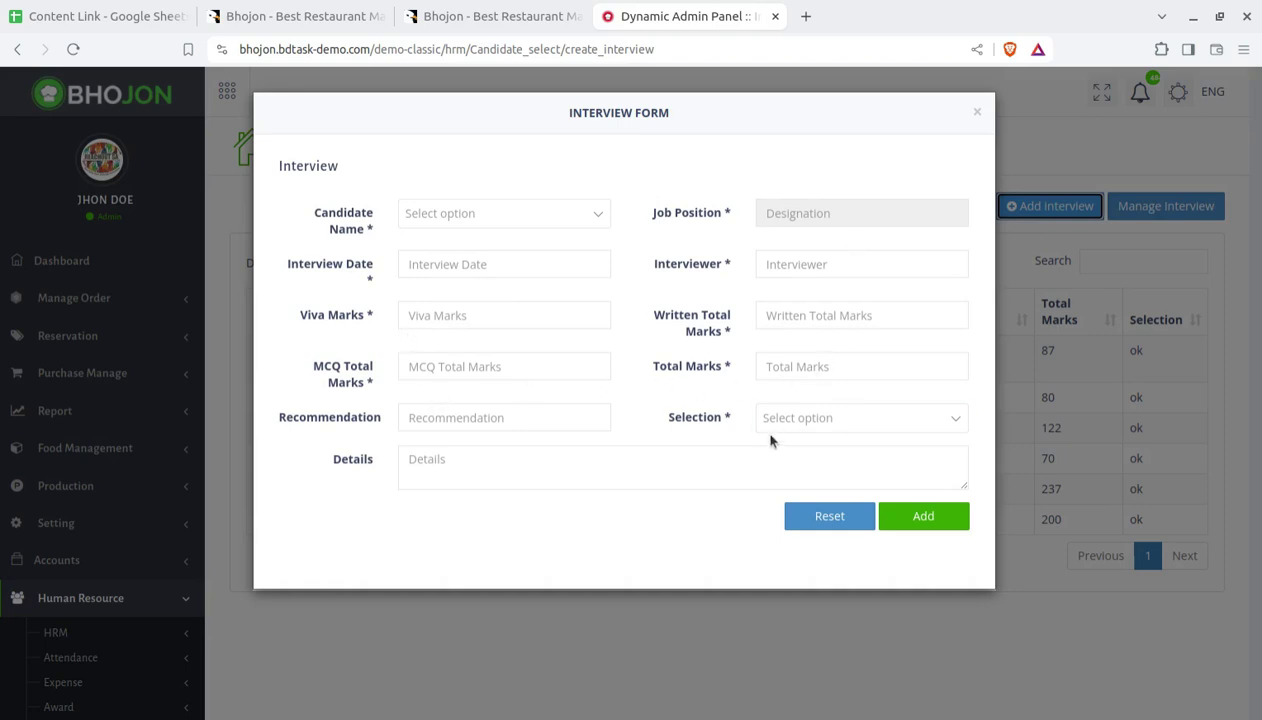
pyautogui.click(847, 522)
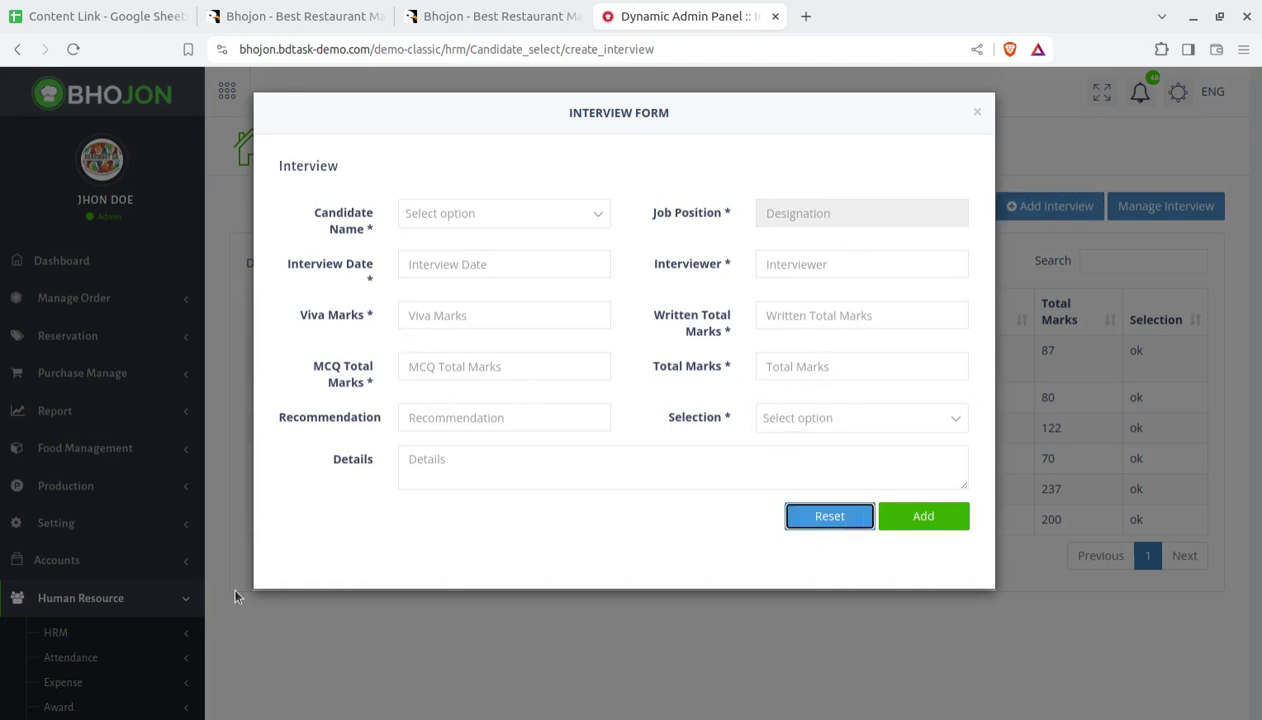
pyautogui.click(975, 114)
# - View the Candidate Selection list in the recruitment section
pyautogui.scroll(-4, 149, 561)
pyautogui.click(101, 472)
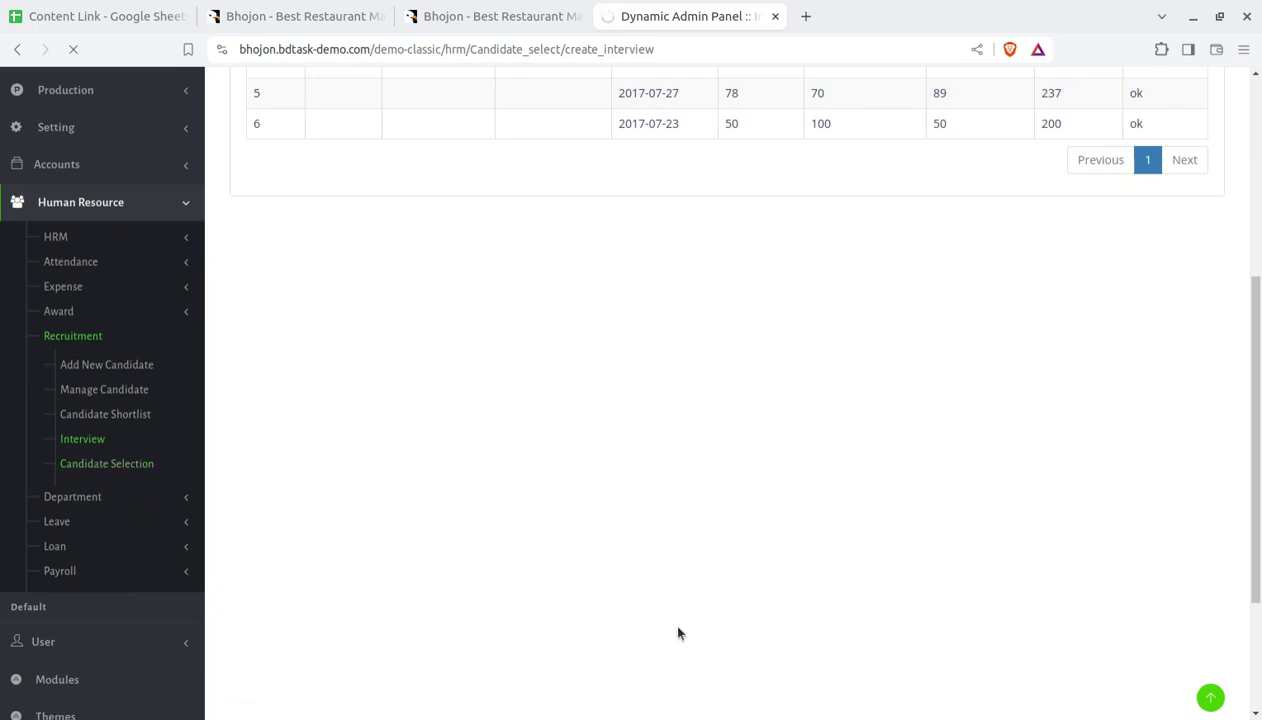
pyautogui.scroll(5, 695, 393)
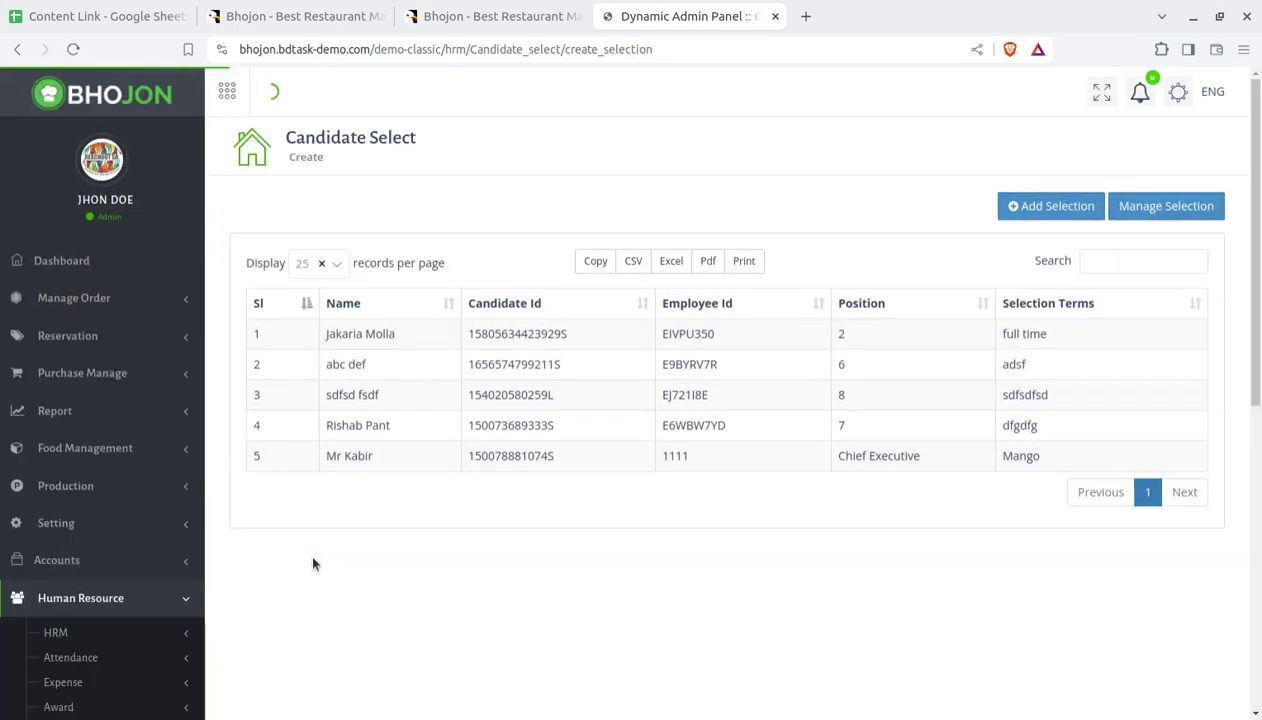
# - Look through the department list and check the department name choices on the blank Add Division form
pyautogui.scroll(-3, 312, 565)
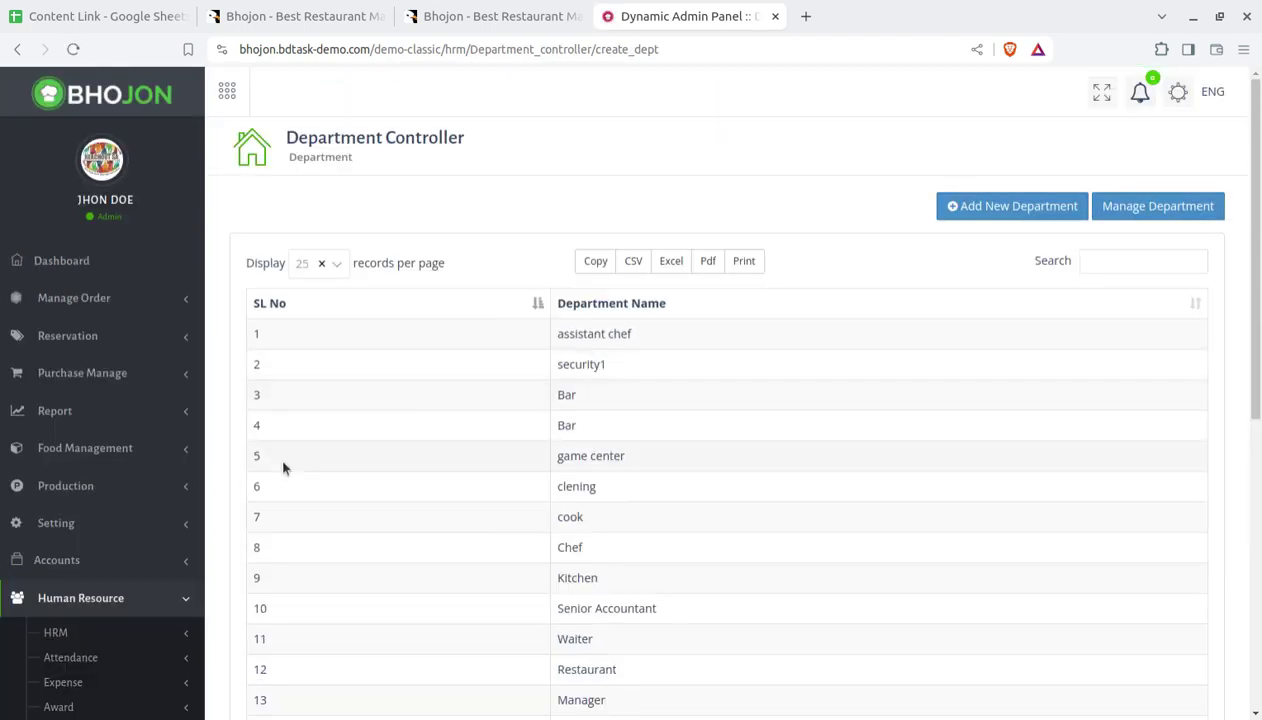
pyautogui.scroll(-2, 807, 395)
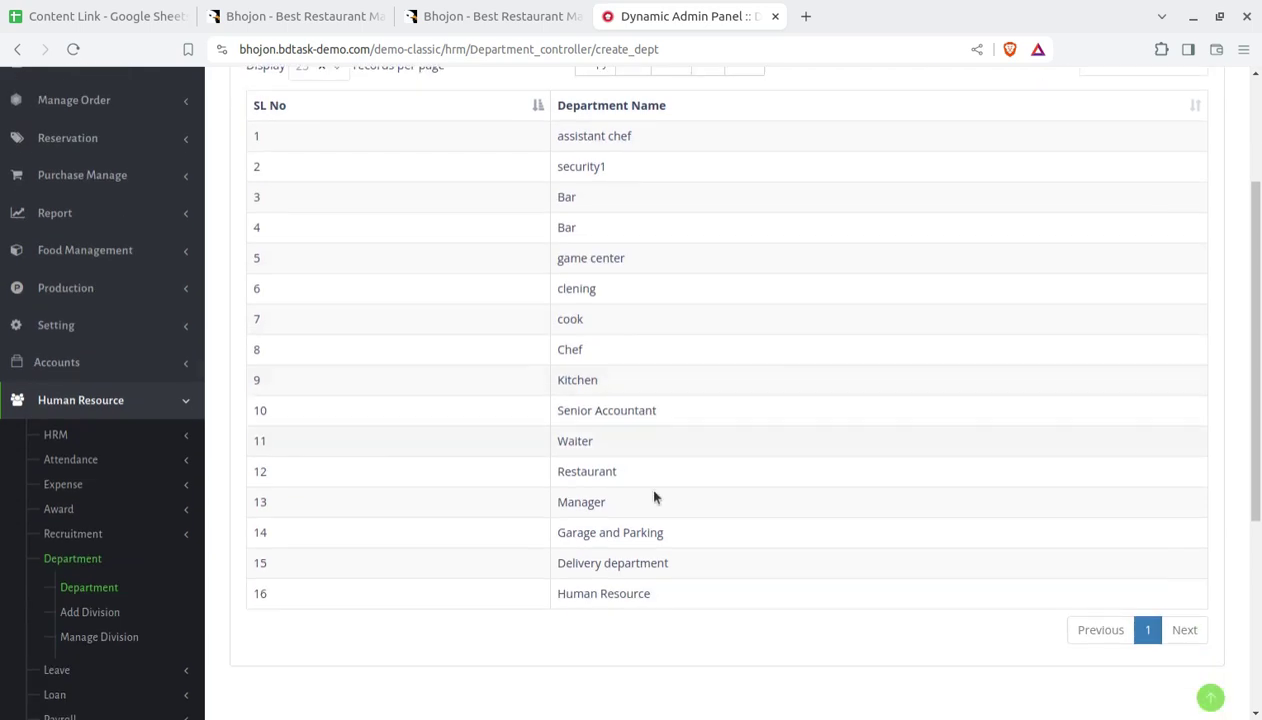
pyautogui.click(81, 616)
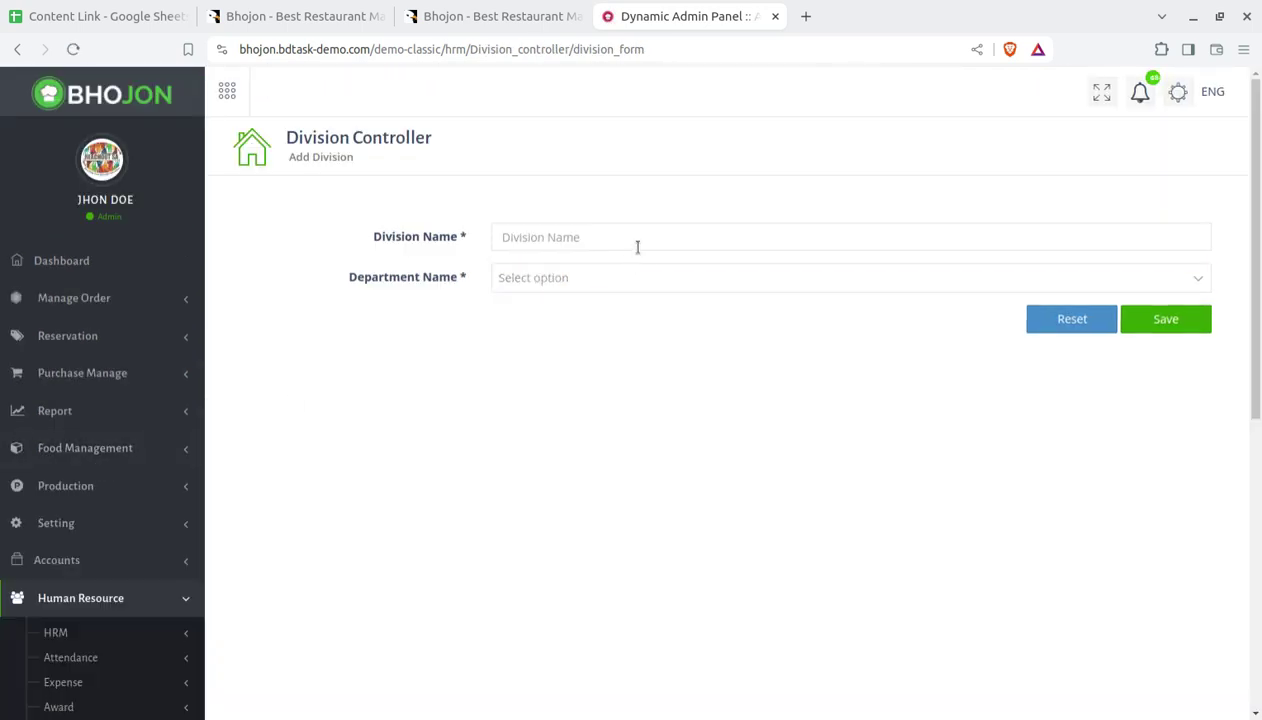
pyautogui.click(577, 288)
pyautogui.click(577, 288)
# - View the Manage Division list and the Weekly Holiday entry in the leave section
pyautogui.scroll(-3, 180, 520)
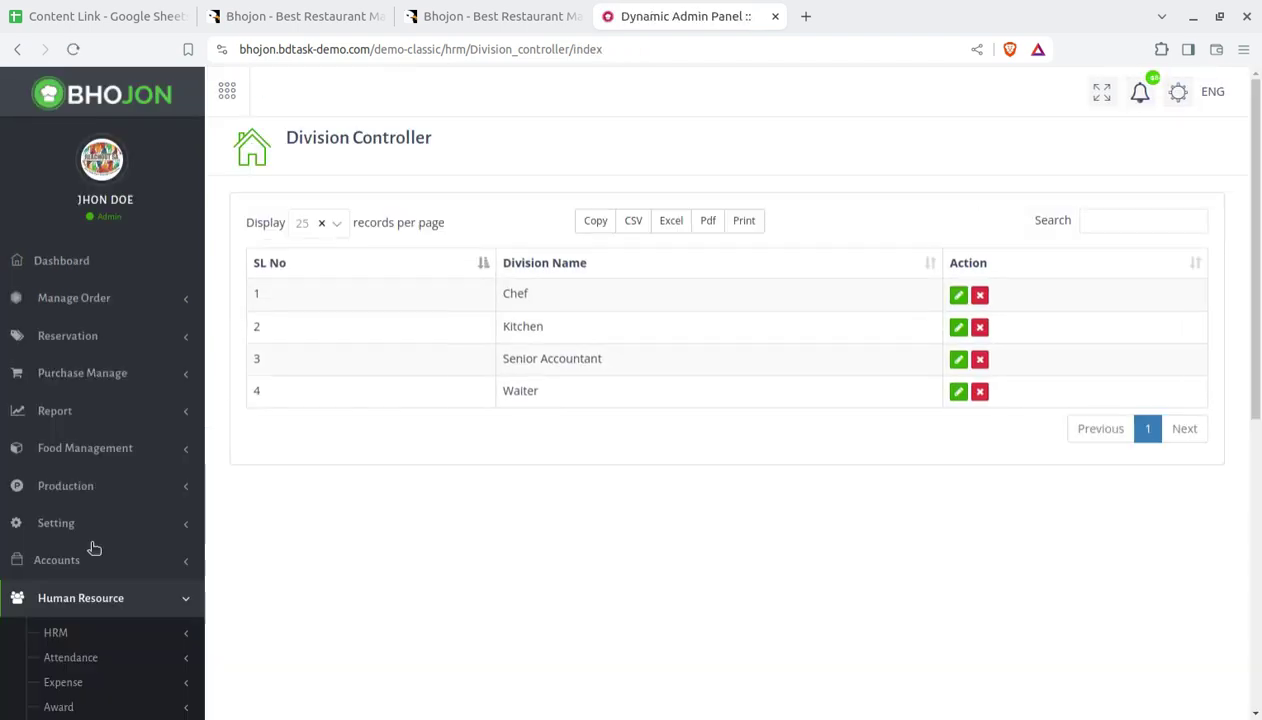
pyautogui.scroll(-5, 100, 550)
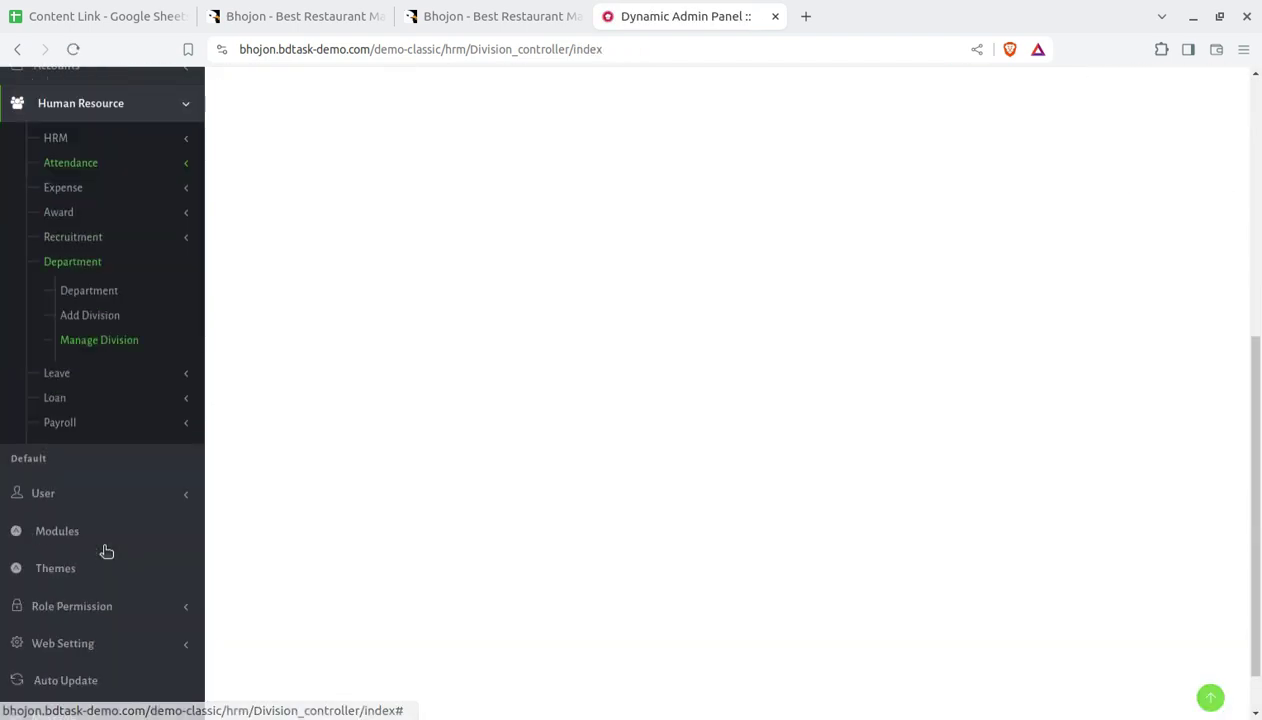
pyautogui.click(64, 376)
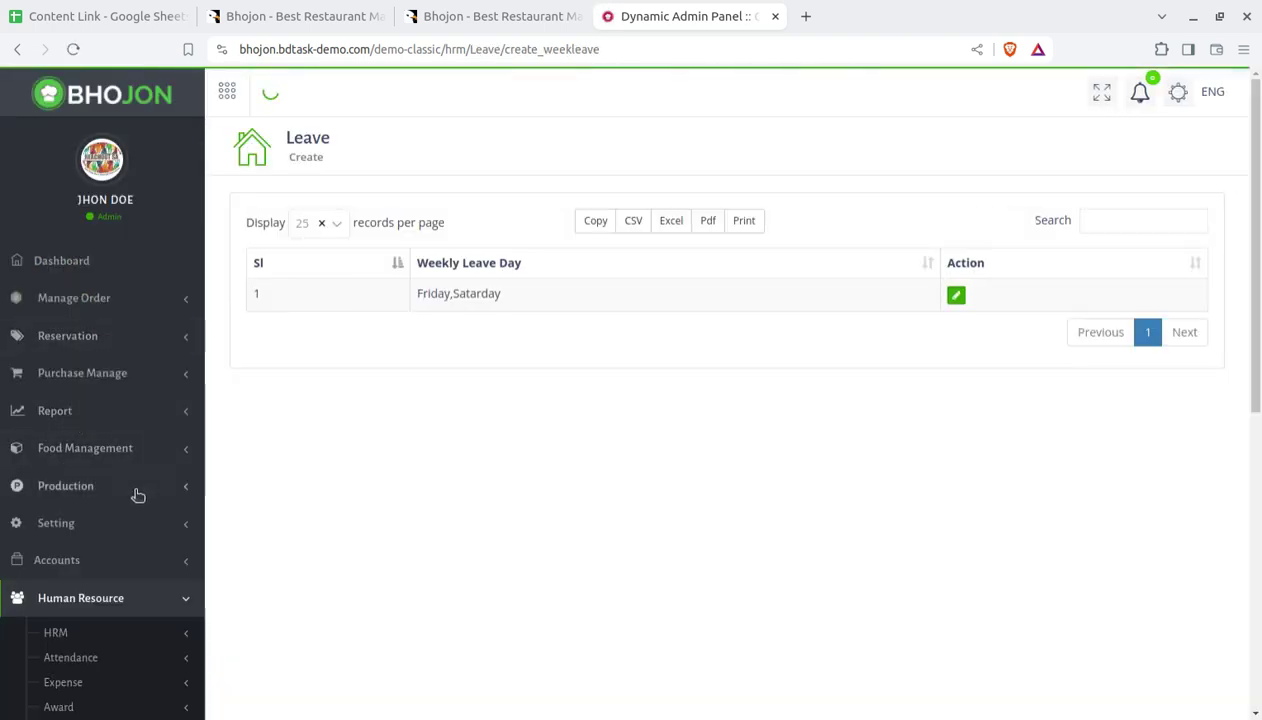
# - Open the Add Leave Type page and view the Leave Application list
pyautogui.scroll(-2, 113, 589)
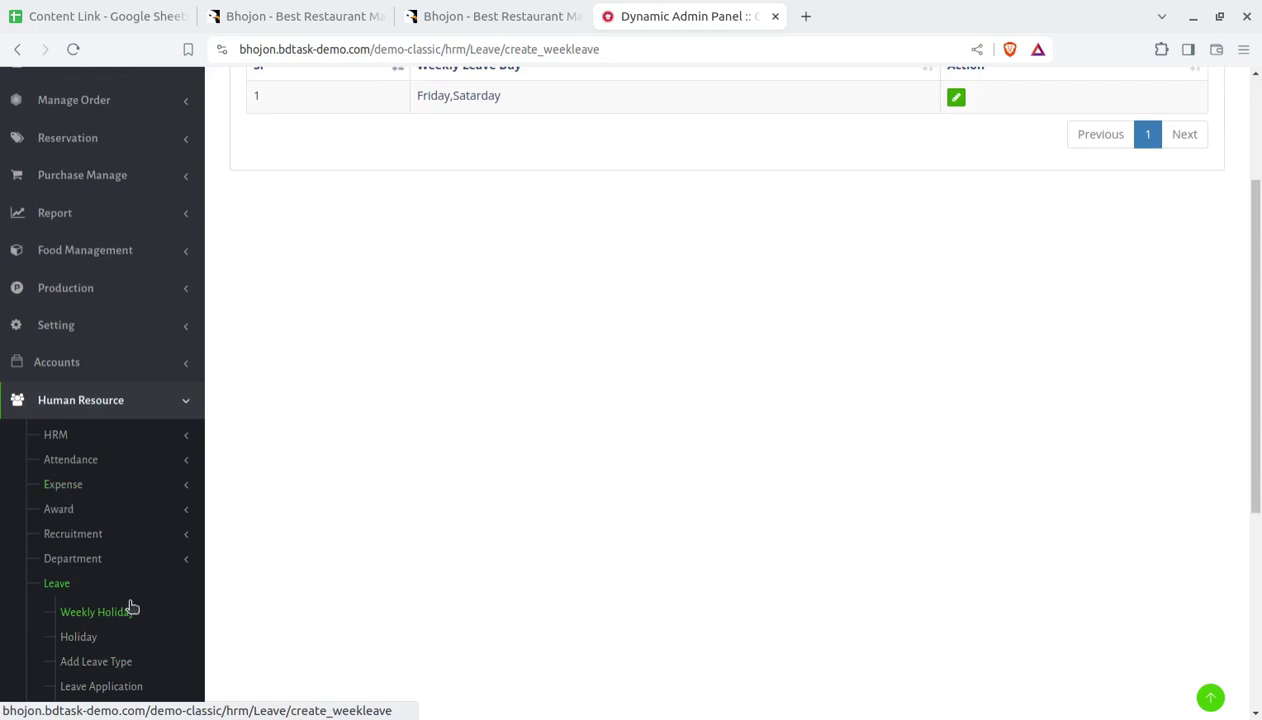
pyautogui.scroll(-1, 115, 592)
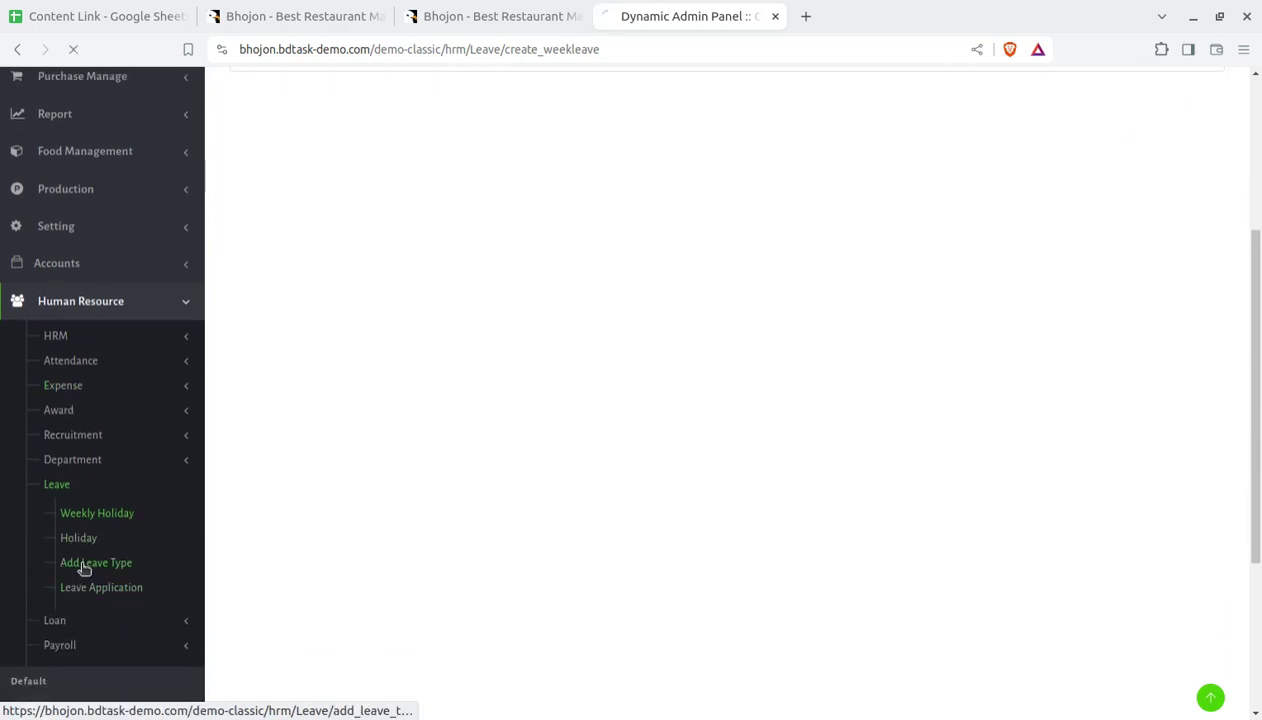
pyautogui.scroll(-5, 99, 583)
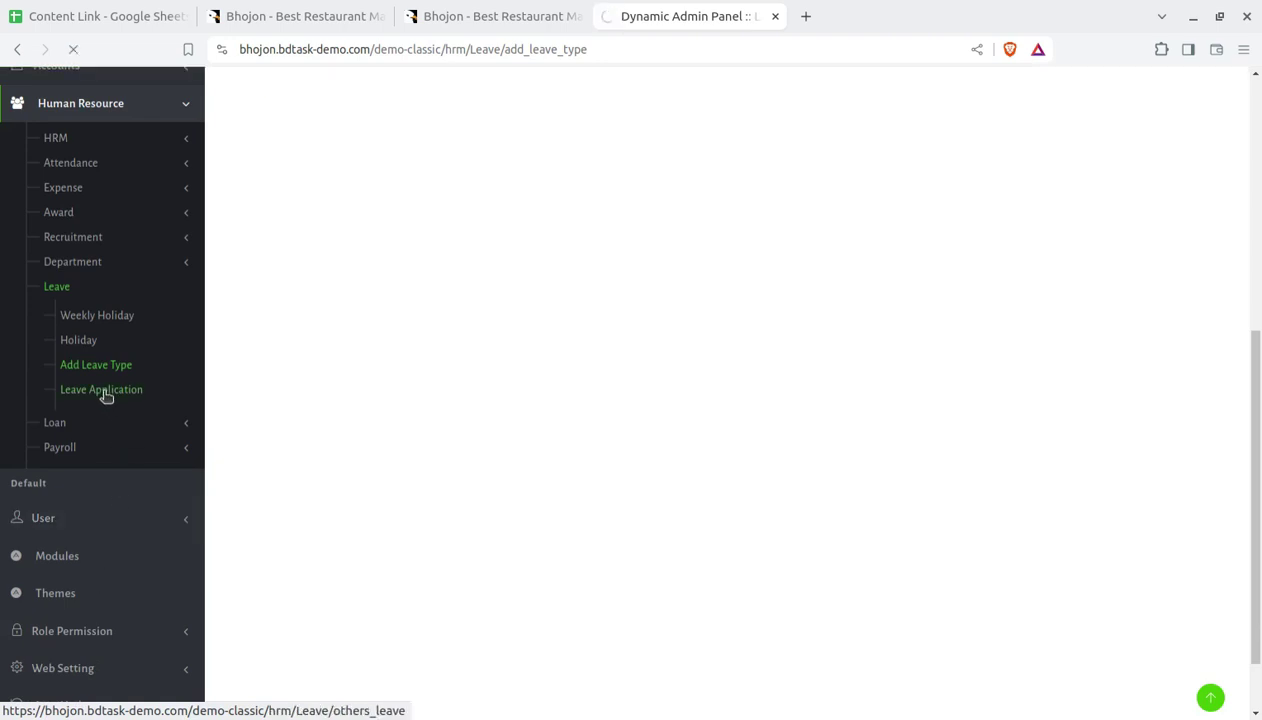
pyautogui.click(103, 390)
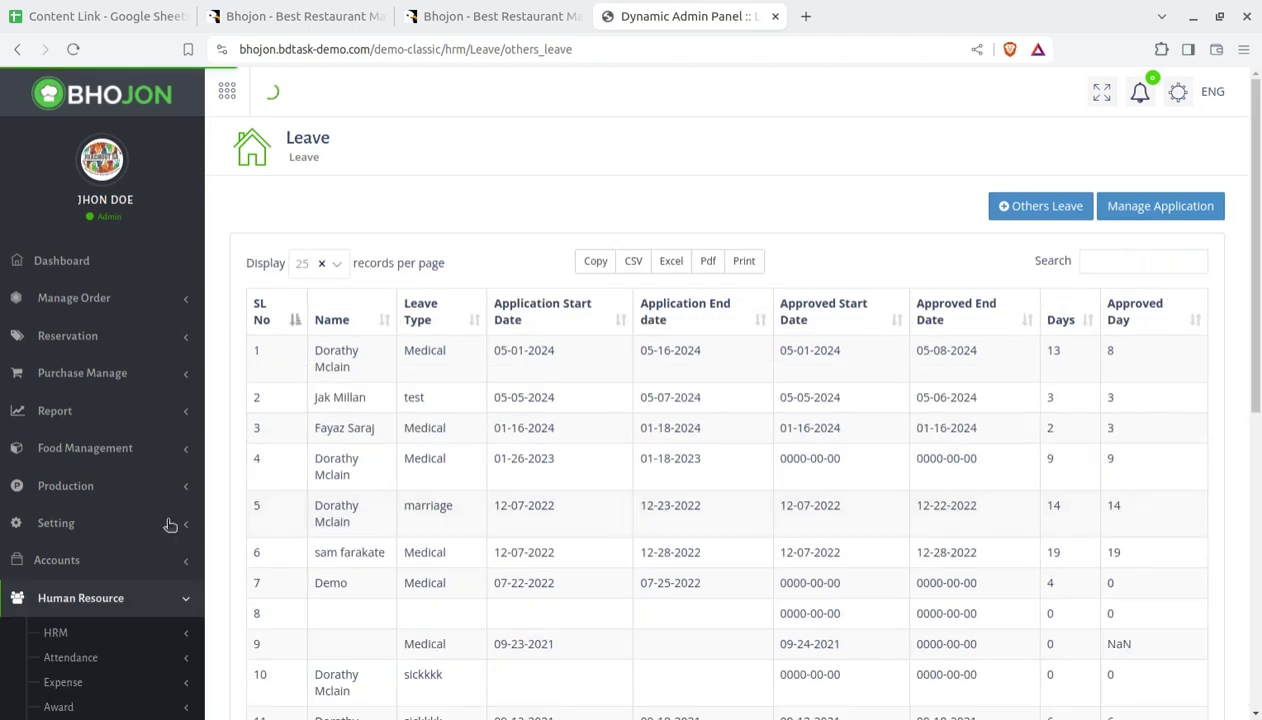
# - Look through the Grant Loan list in the human resource loan section
pyautogui.scroll(-3, 150, 555)
pyautogui.scroll(-2, 107, 556)
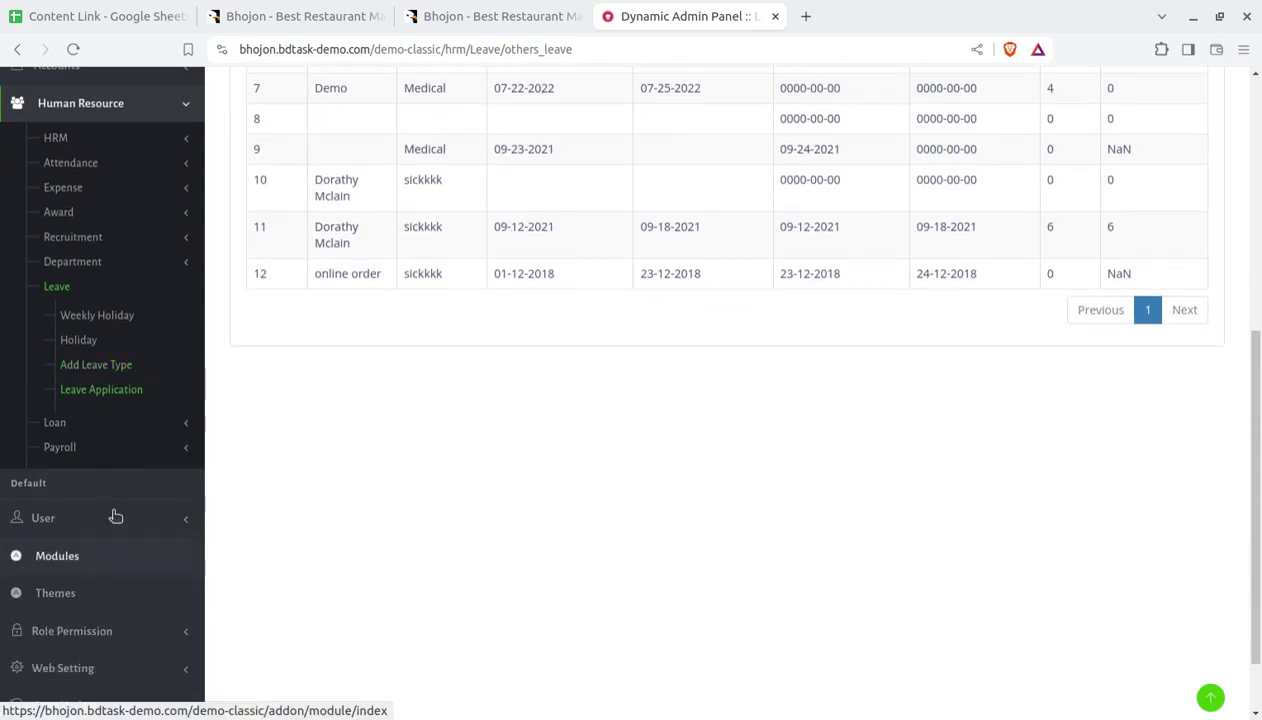
pyautogui.click(99, 424)
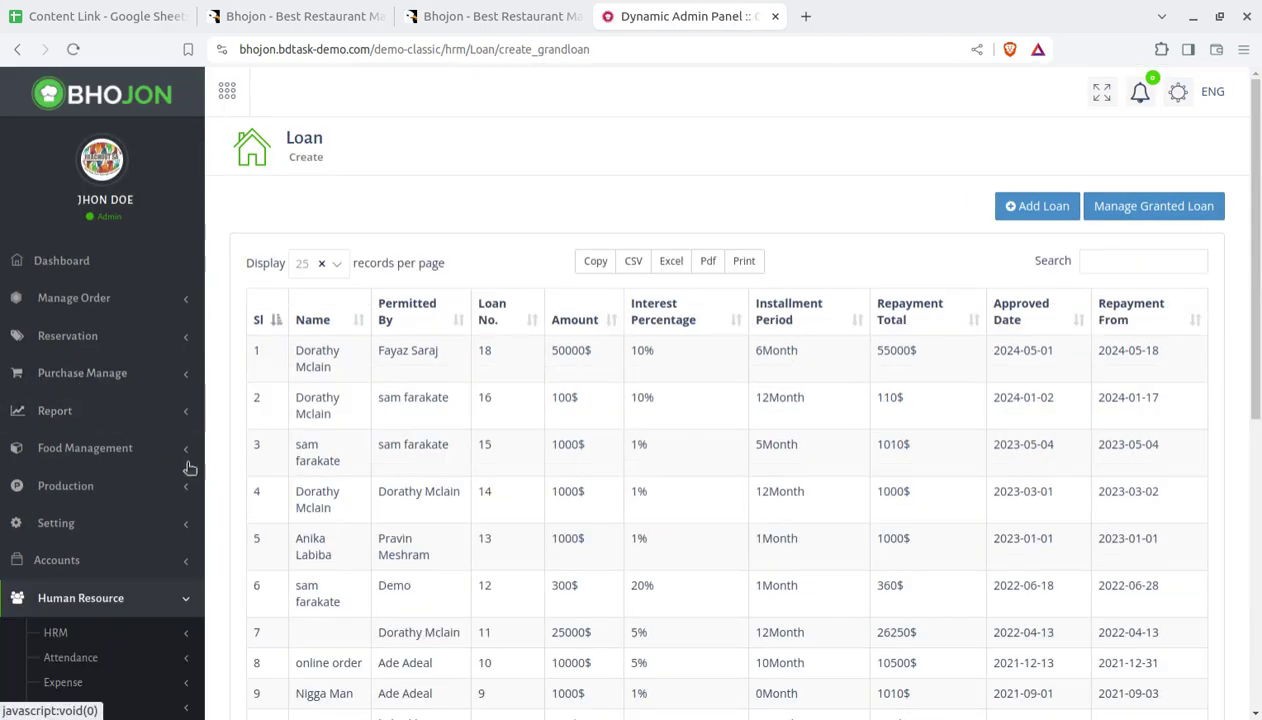
pyautogui.scroll(-3, 170, 485)
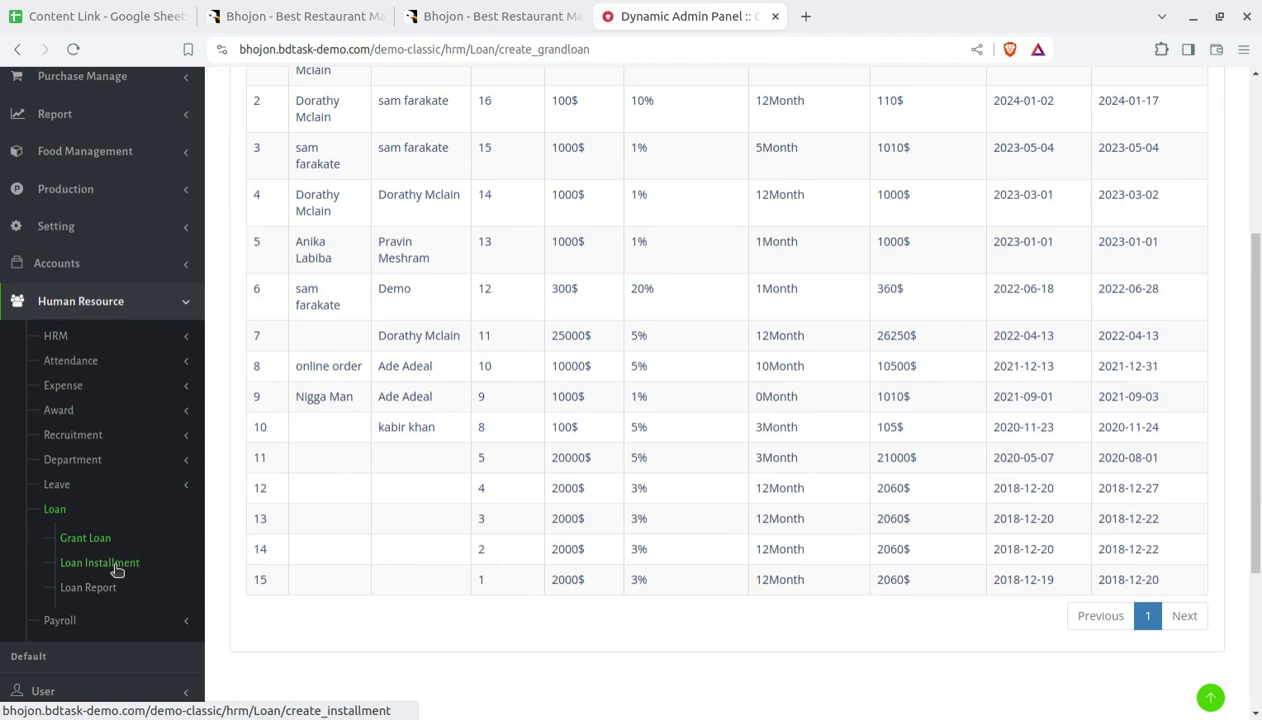
# - View the payroll Salary Type Setup list and the employees' Salary Setup list
pyautogui.scroll(-3, 113, 591)
pyautogui.click(113, 363)
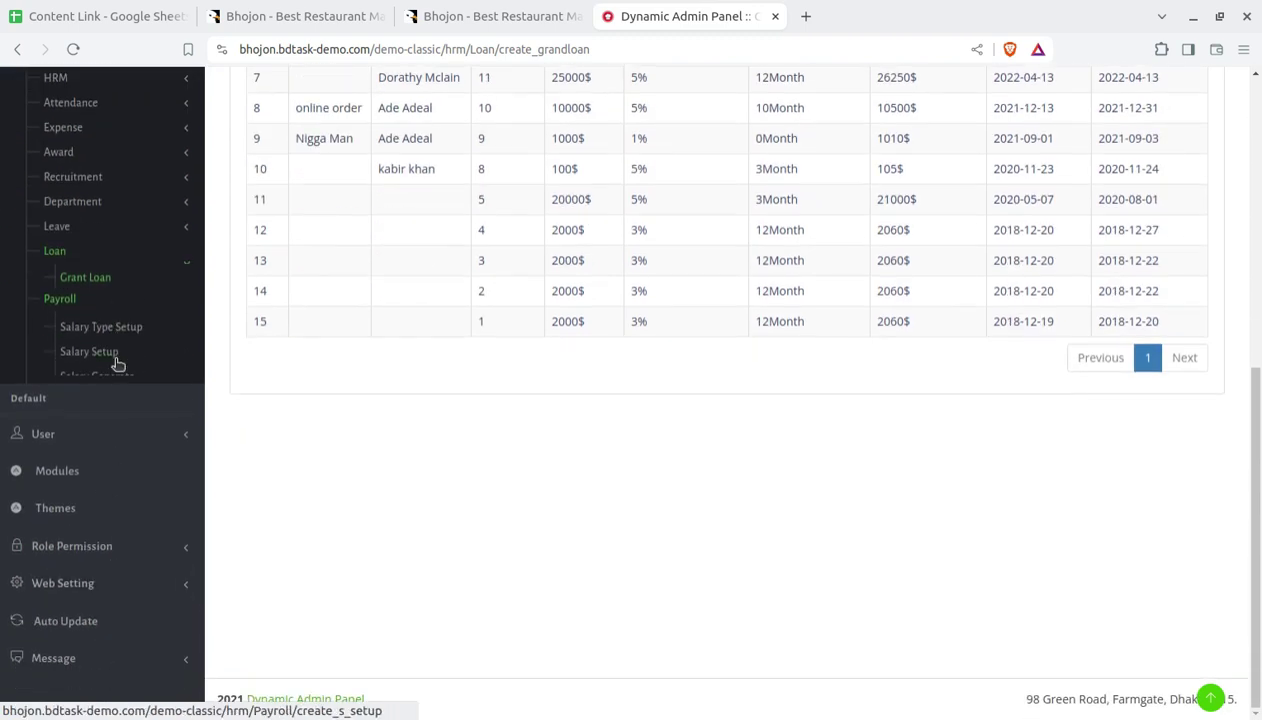
pyautogui.click(123, 308)
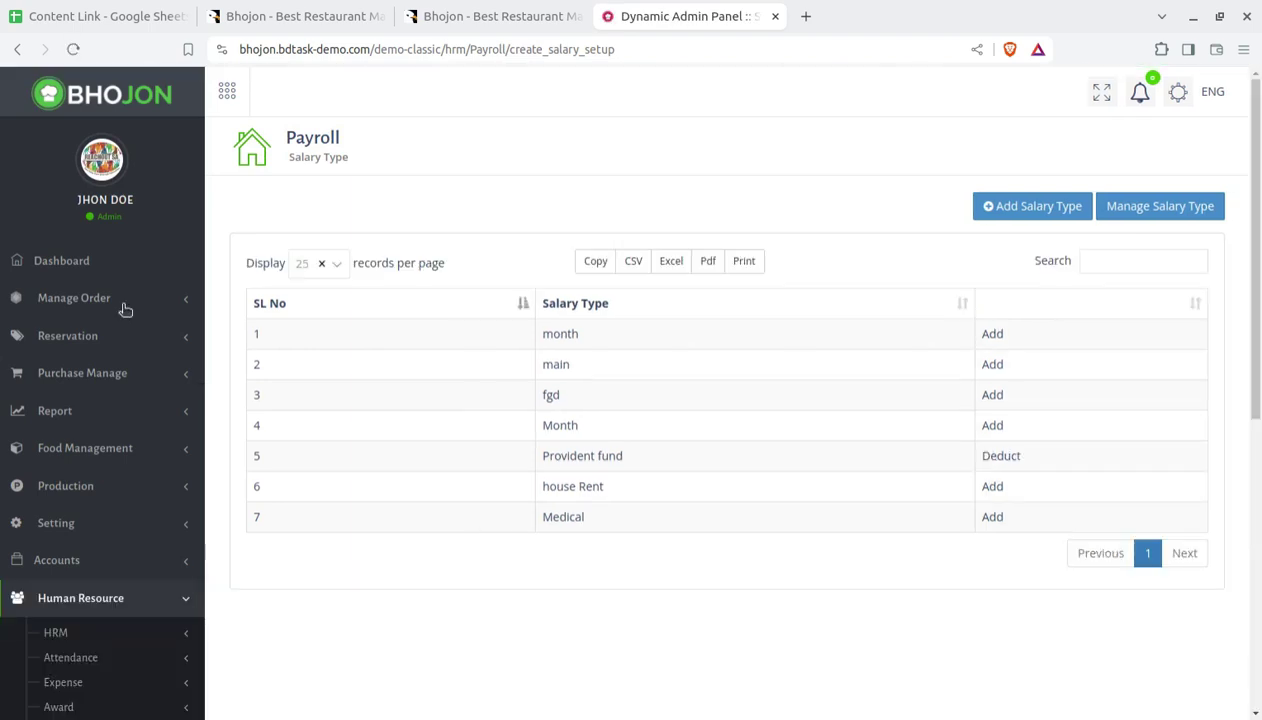
pyautogui.scroll(-4, 132, 555)
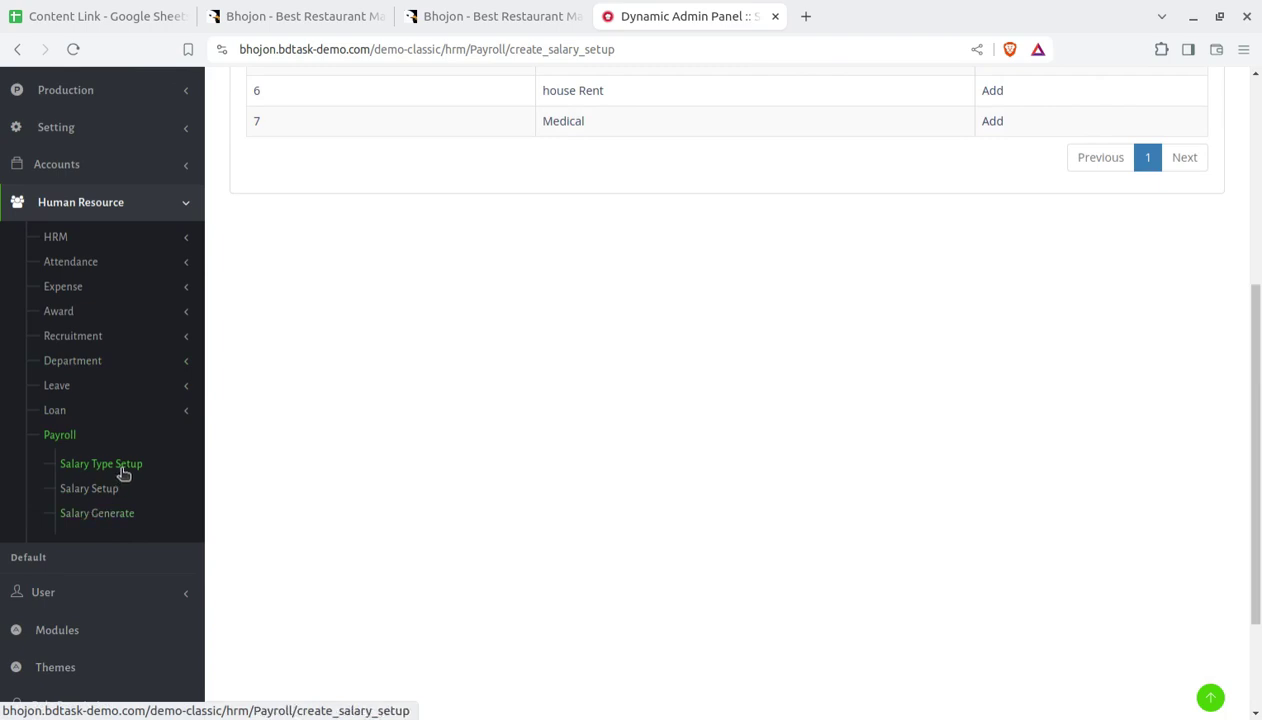
pyautogui.click(97, 496)
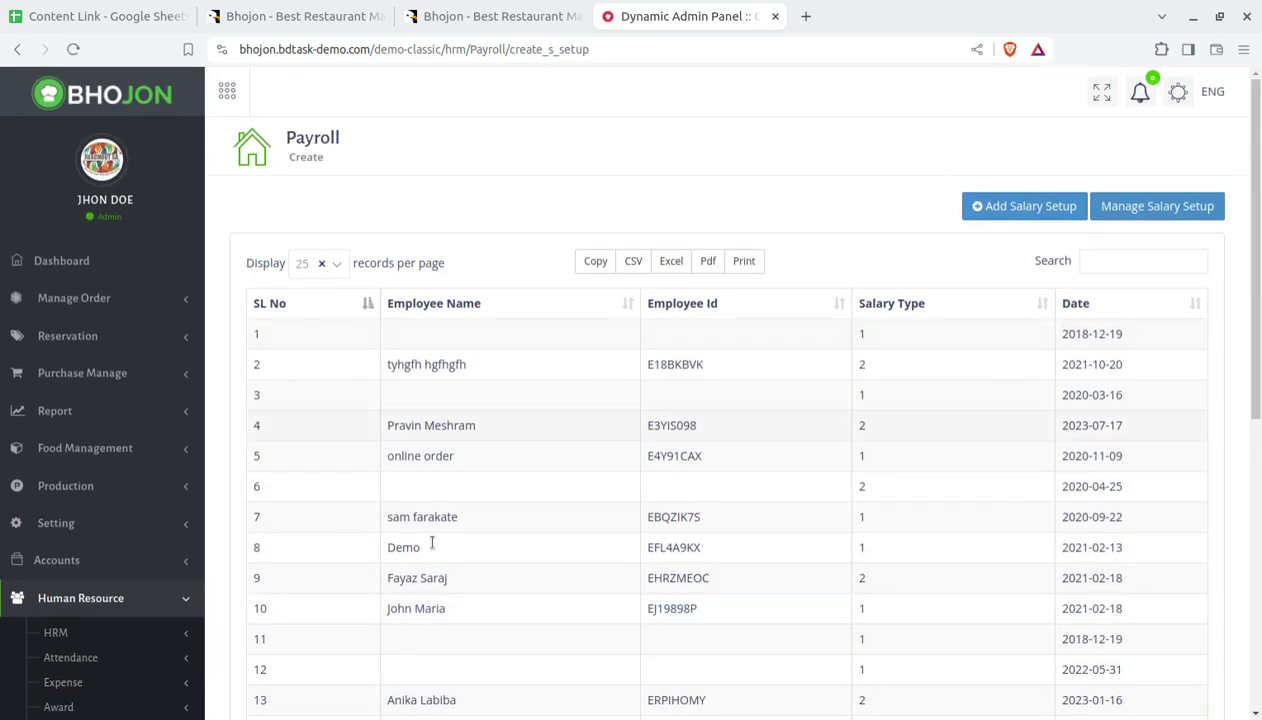
# - View the payroll Salary Generate list and open its blank form for generating salaries
pyautogui.scroll(-3, 479, 487)
pyautogui.click(93, 618)
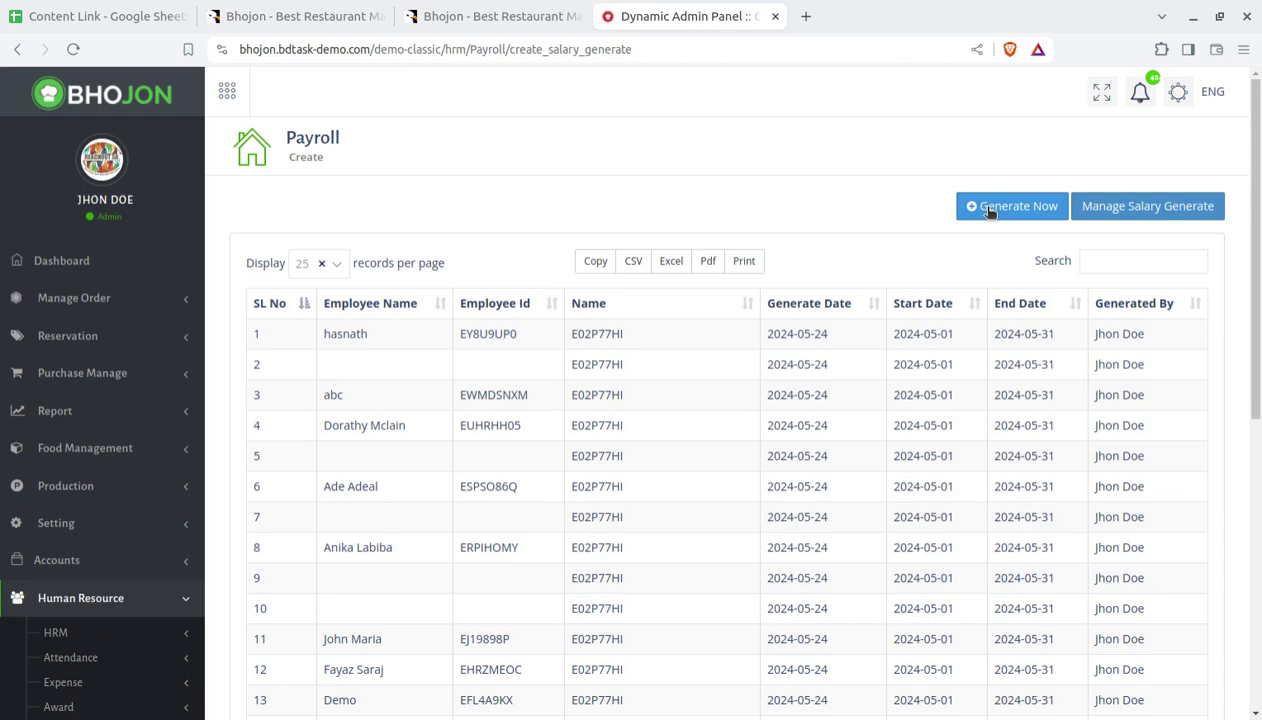
pyautogui.click(1002, 207)
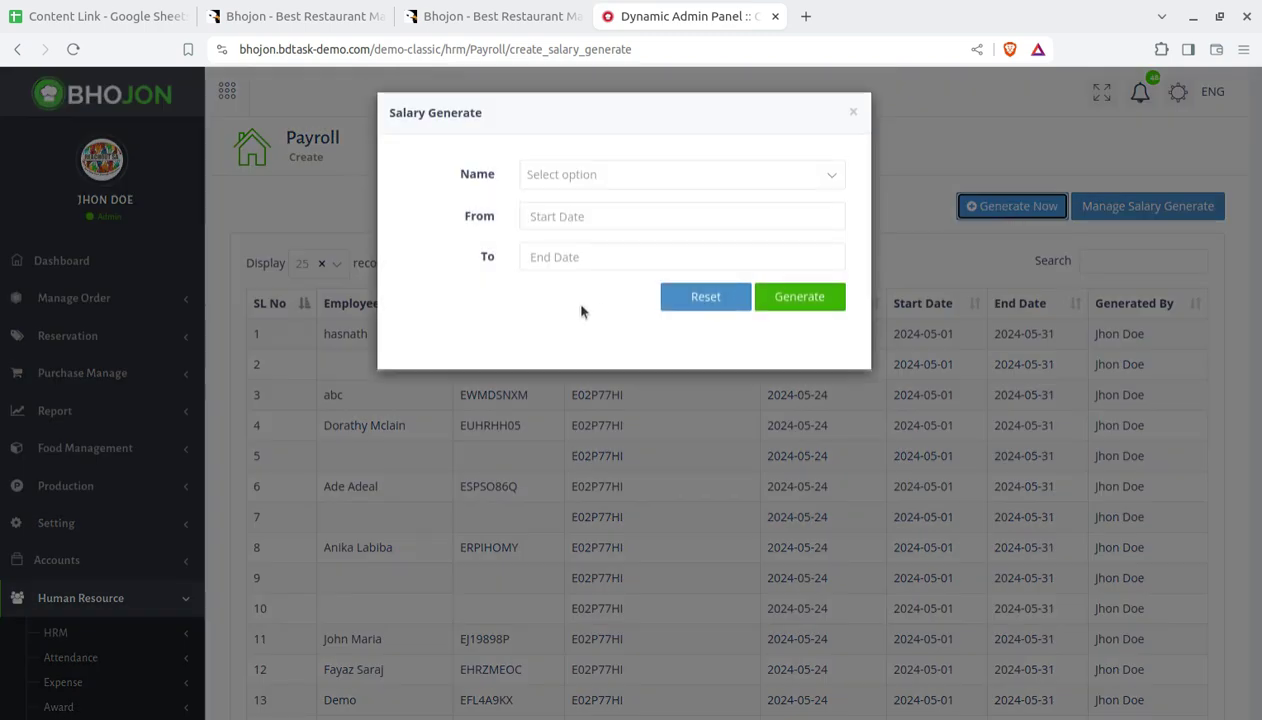
# - Check the employee name choices in the Salary Generate form, reset the form and close it
pyautogui.click(612, 176)
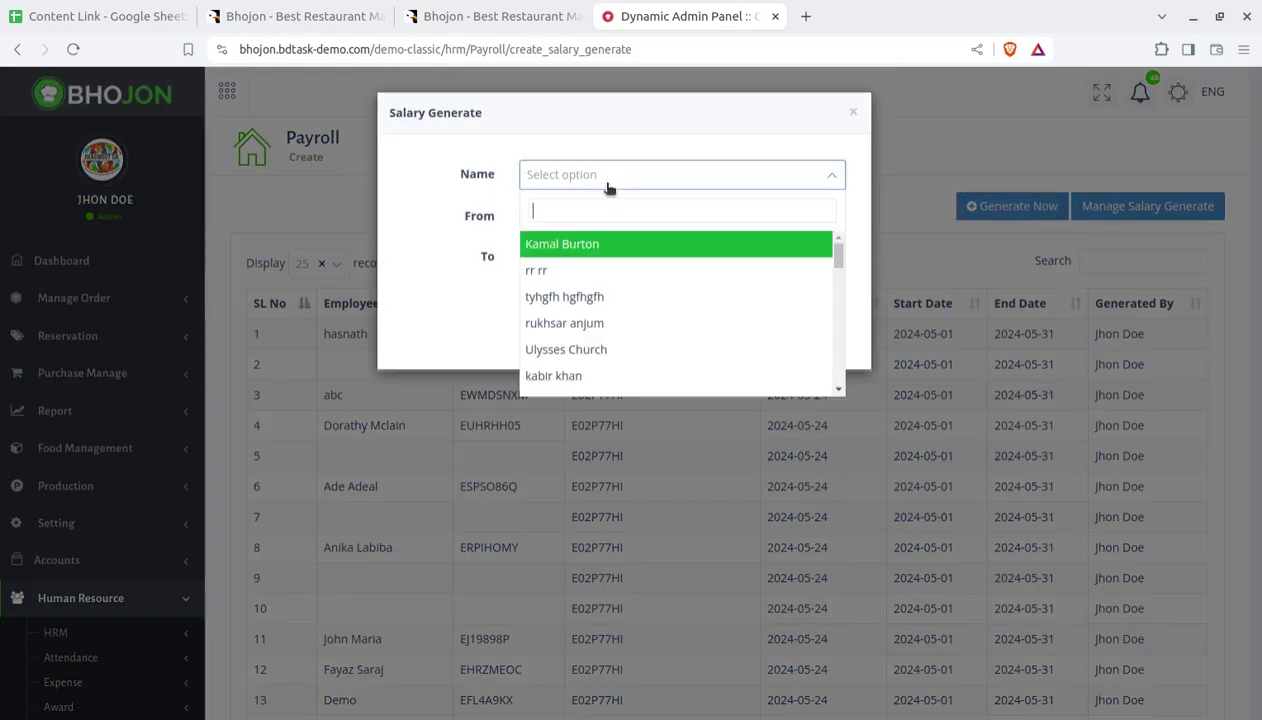
pyautogui.click(840, 115)
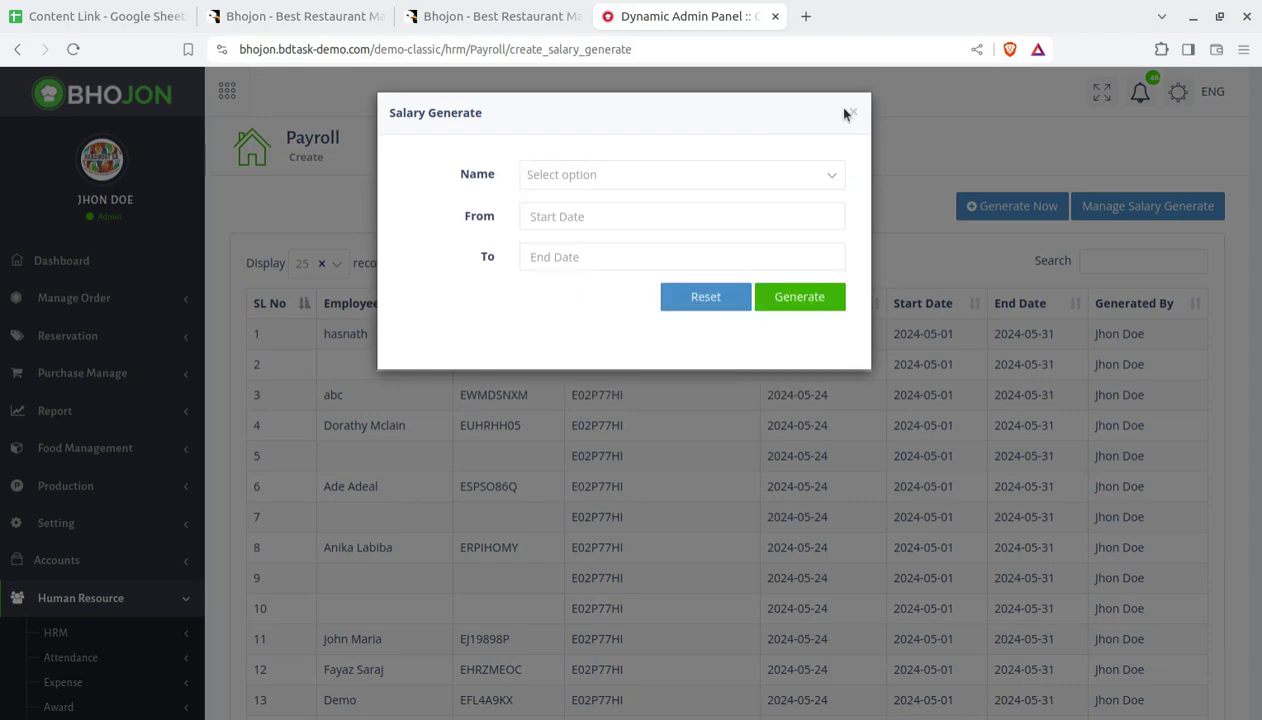
pyautogui.click(704, 300)
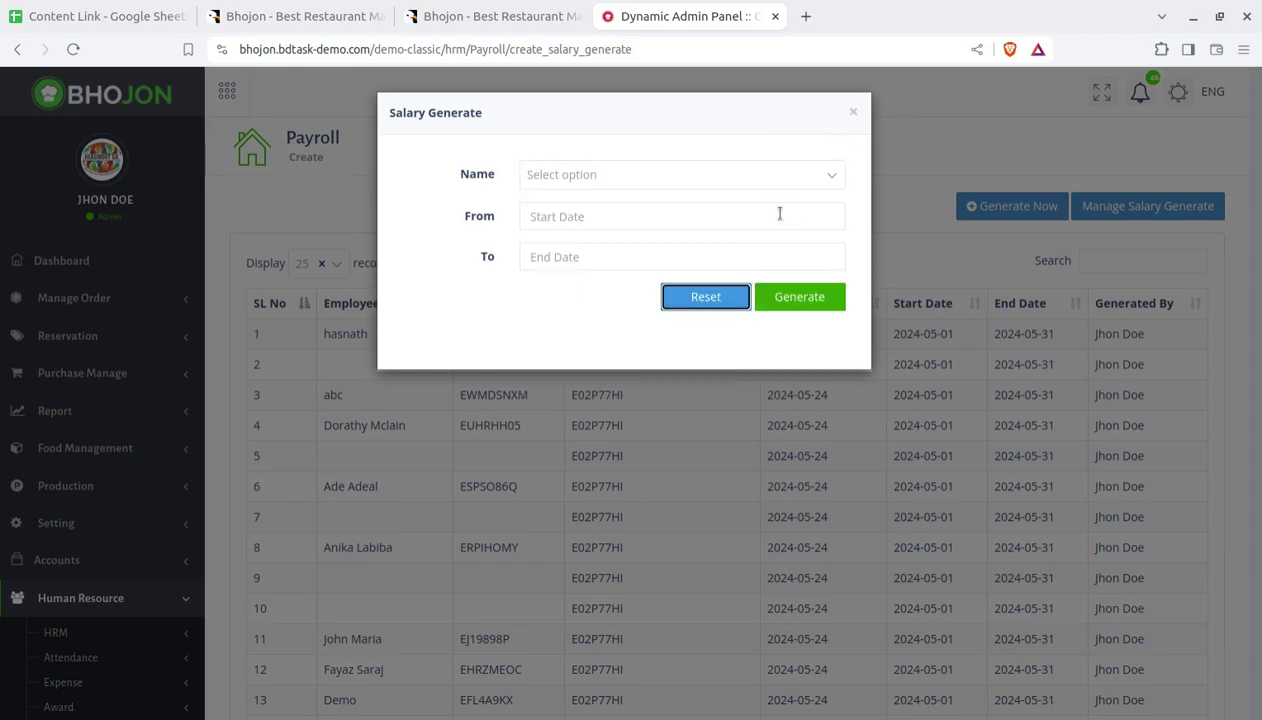
pyautogui.click(848, 115)
# - Open the Add User form in the User section
pyautogui.scroll(-4, 167, 547)
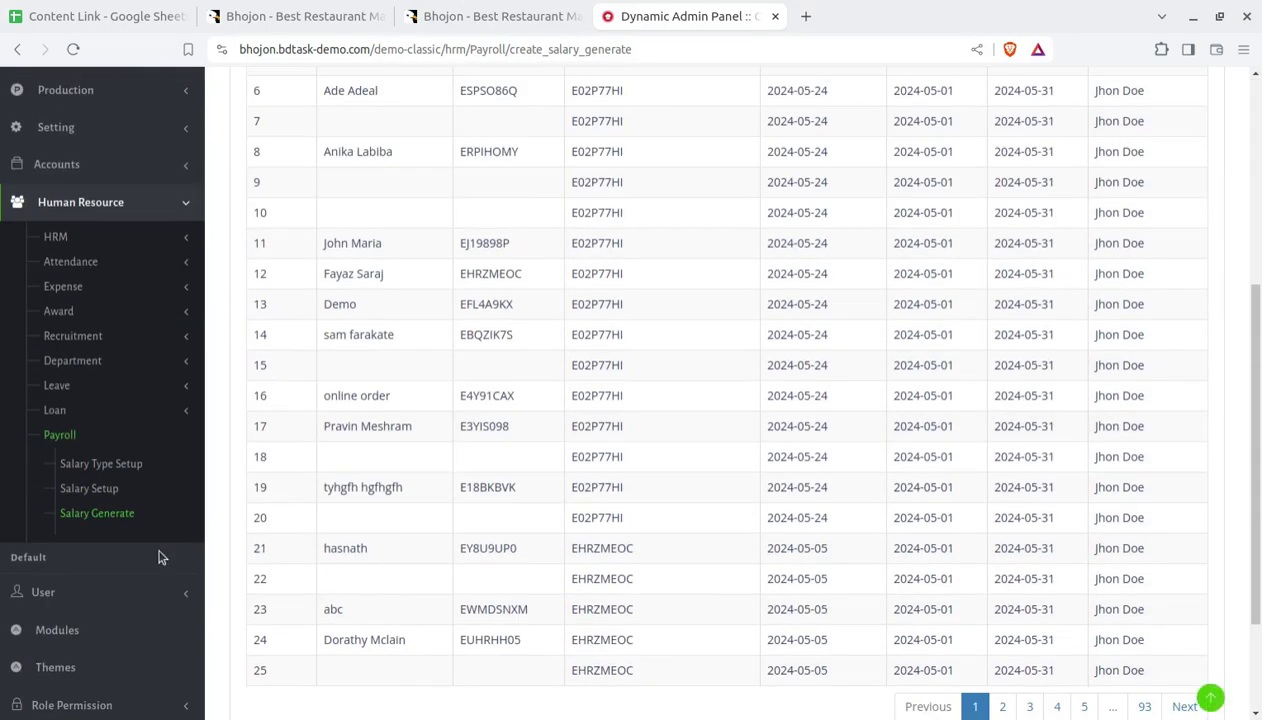
pyautogui.scroll(-3, 73, 630)
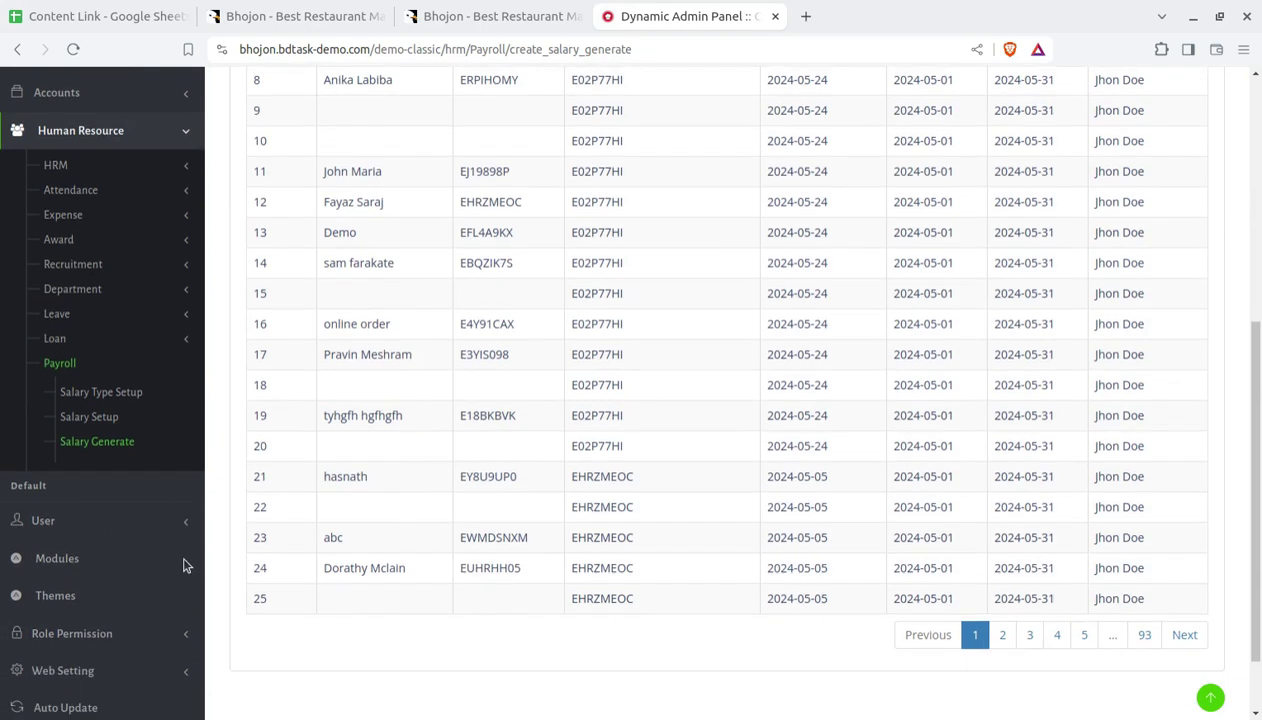
pyautogui.click(63, 441)
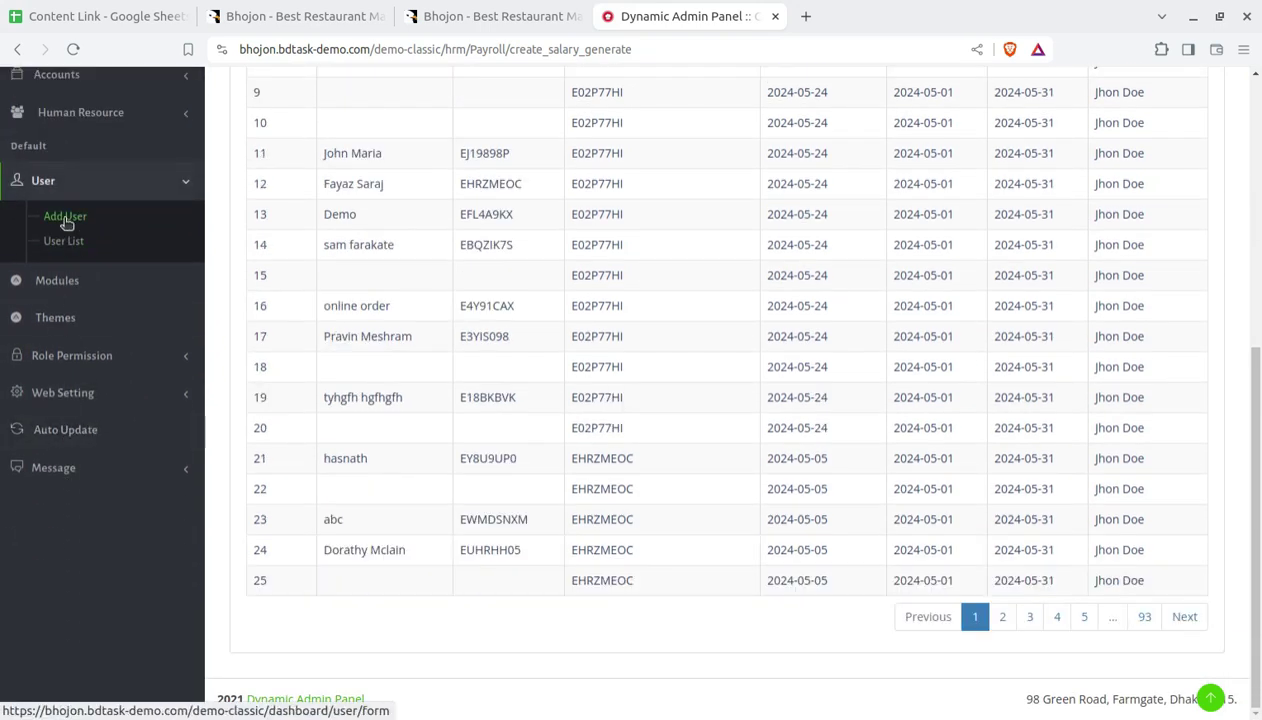
pyautogui.click(65, 217)
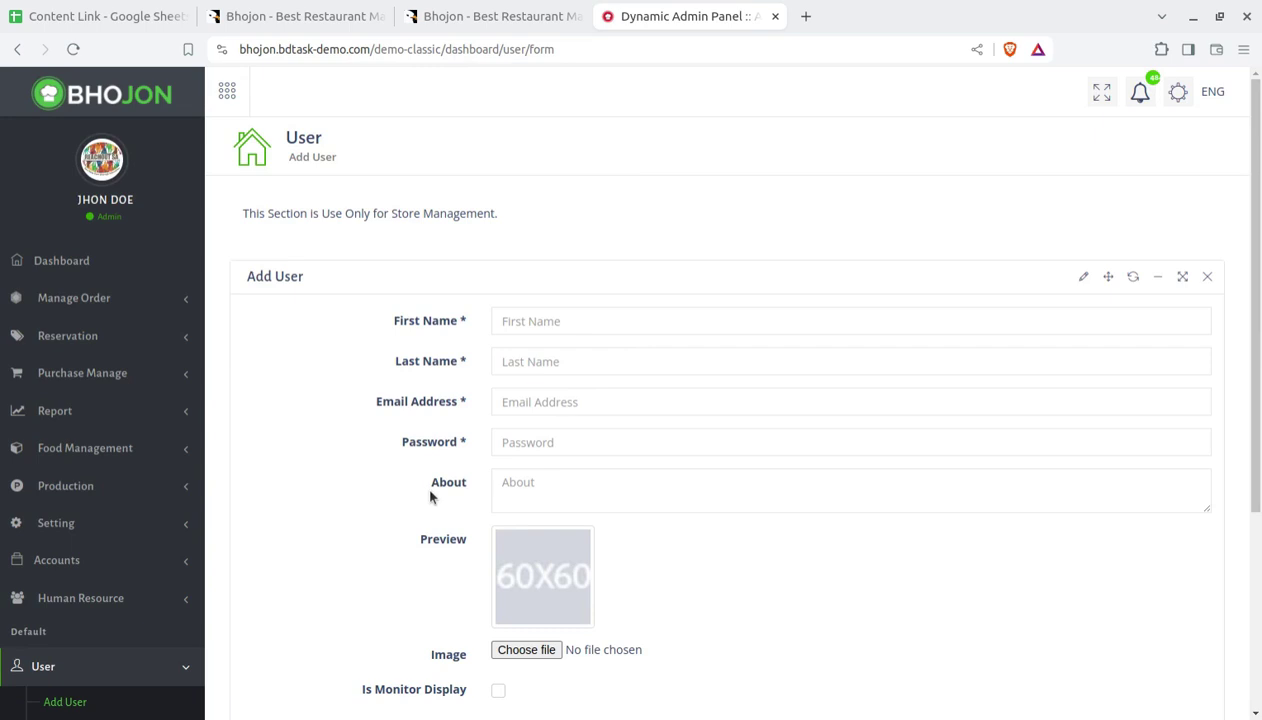
# - Open the User List and look through the listed user accounts
pyautogui.scroll(-2, 324, 369)
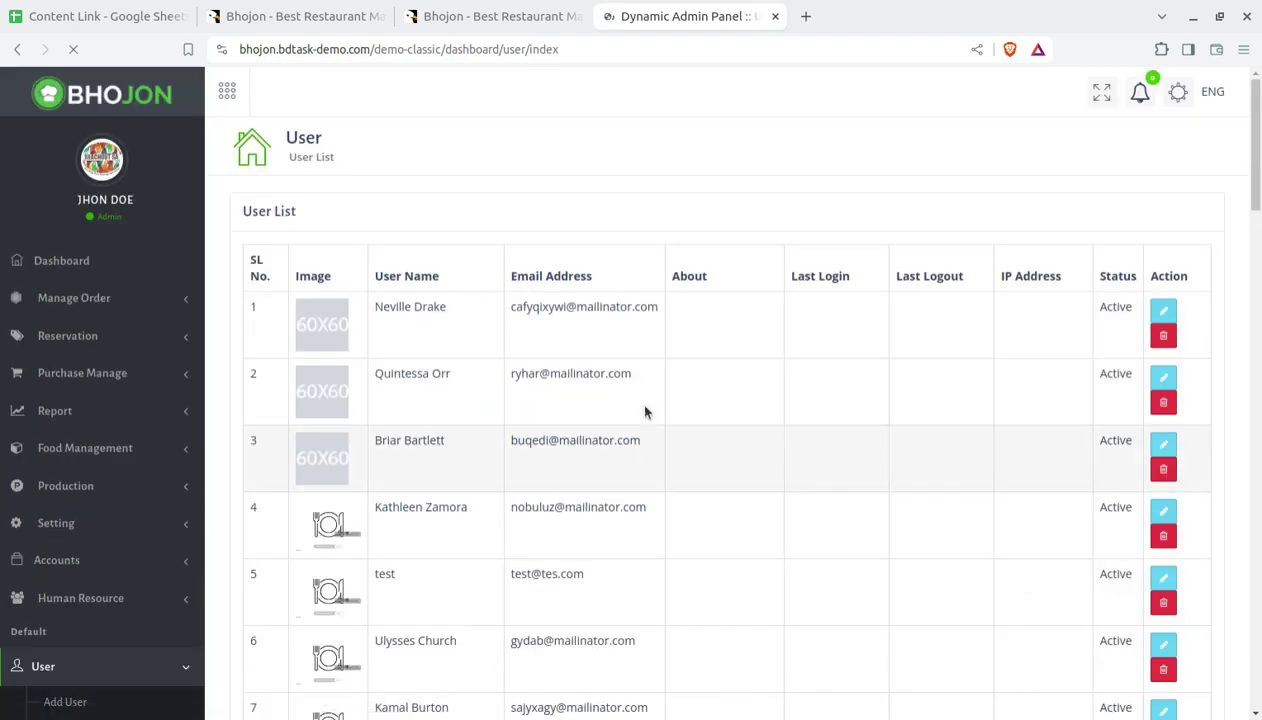
pyautogui.scroll(-2, 772, 346)
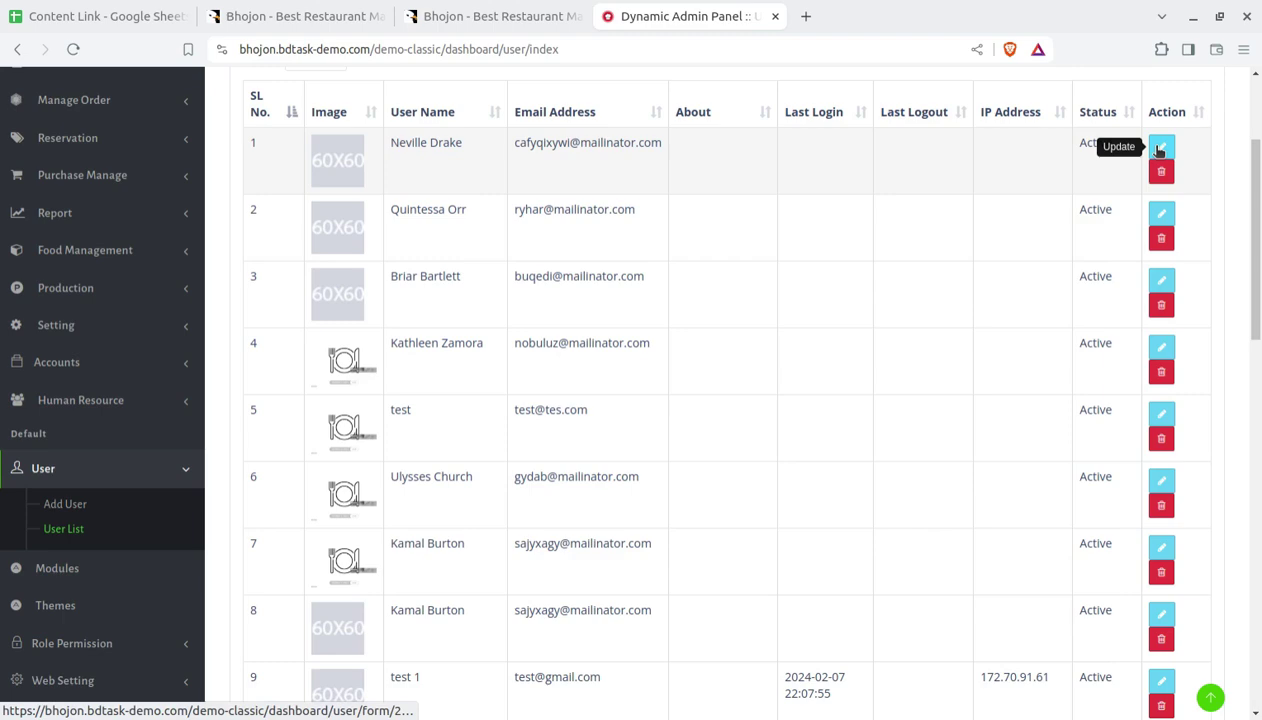
pyautogui.scroll(-3, 625, 400)
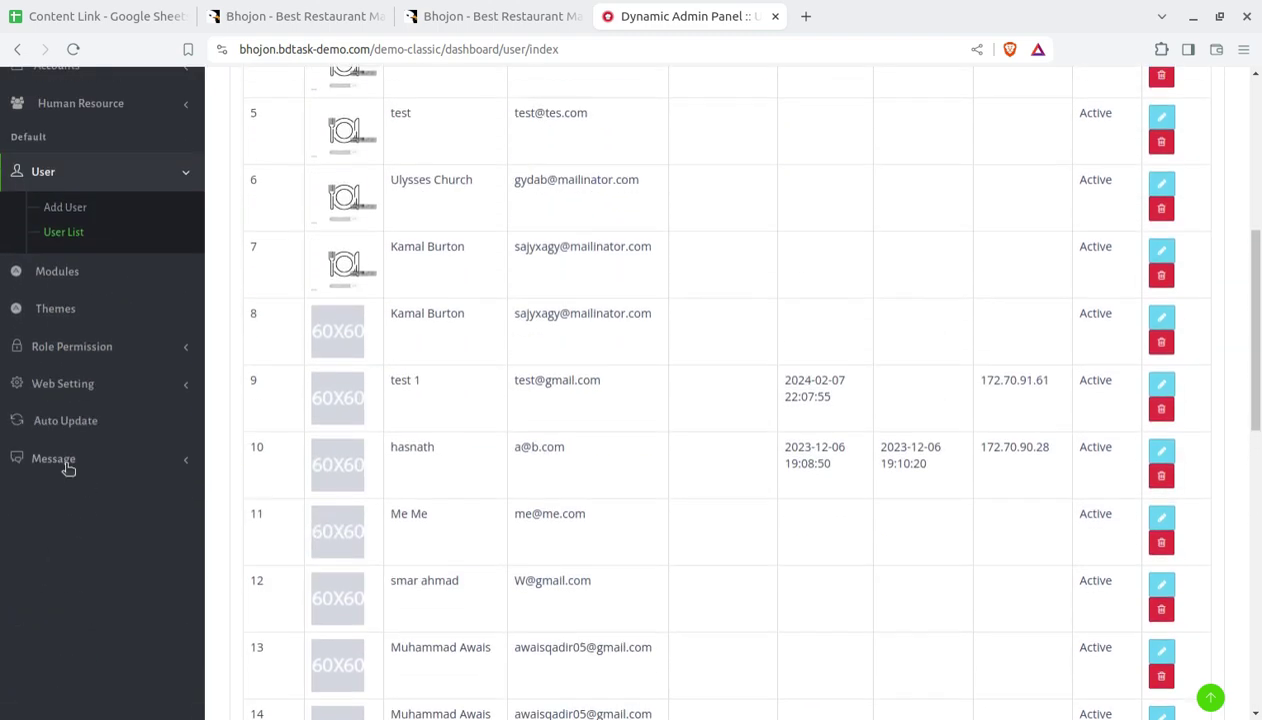
# - Open the Modules page and look through the add-on modules offered for purchase
pyautogui.click(55, 280)
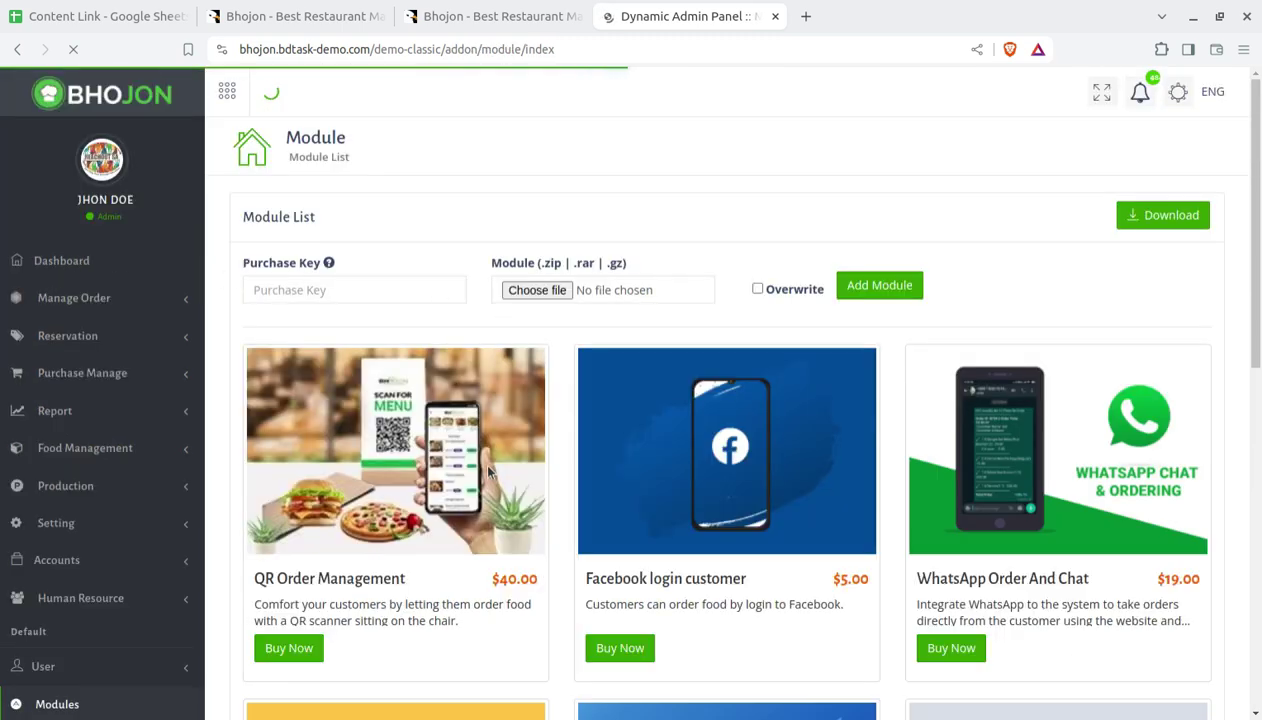
pyautogui.scroll(-1, 442, 570)
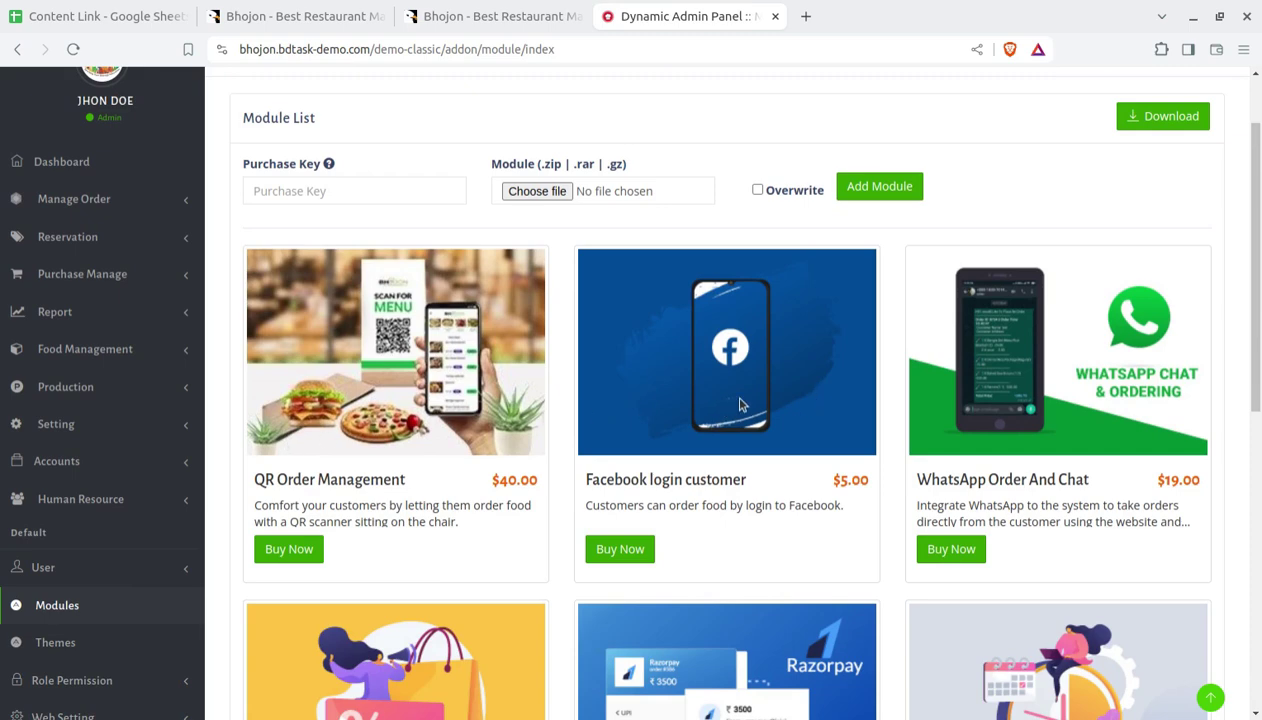
pyautogui.scroll(-2, 707, 411)
pyautogui.scroll(-4, 616, 423)
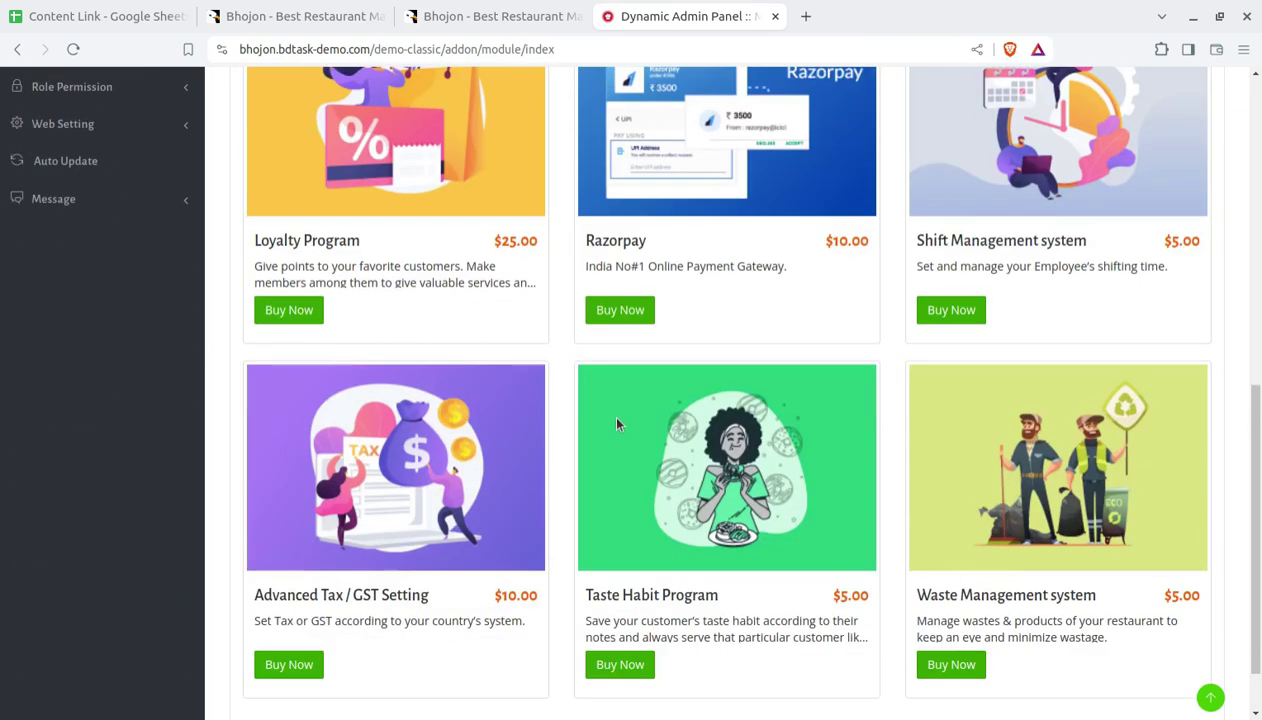
pyautogui.scroll(2, 617, 422)
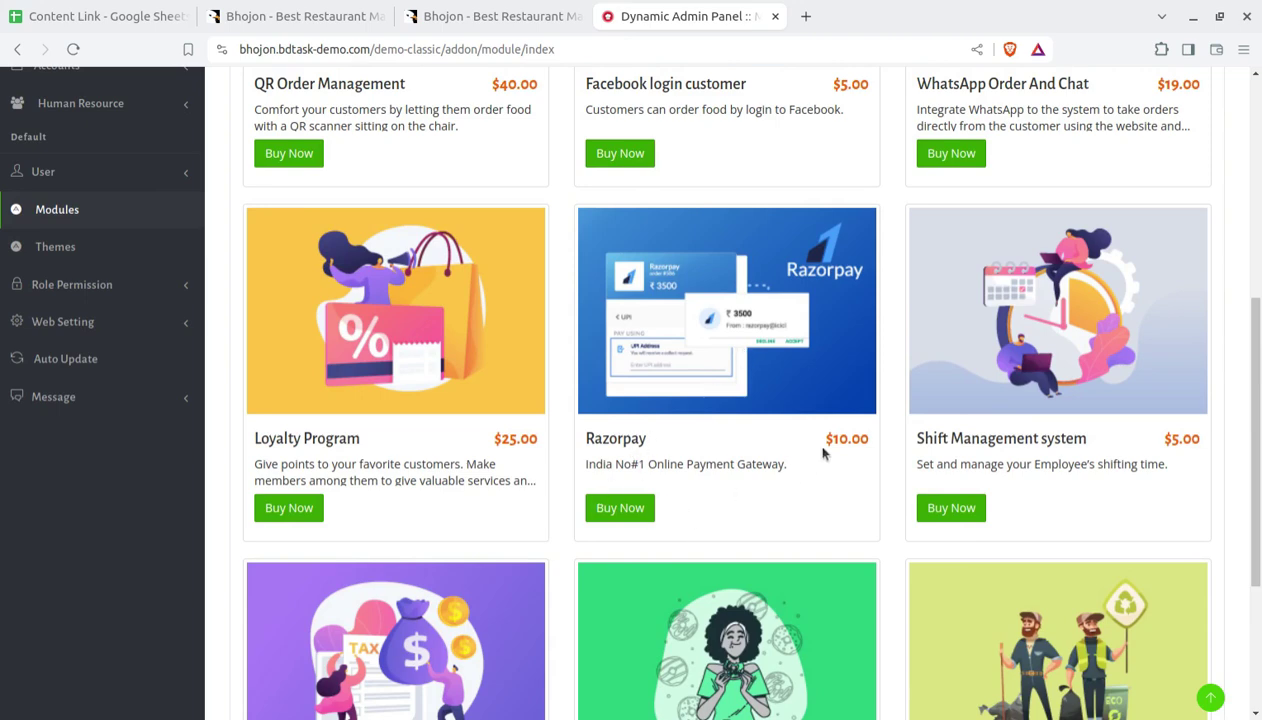
pyautogui.scroll(-3, 627, 410)
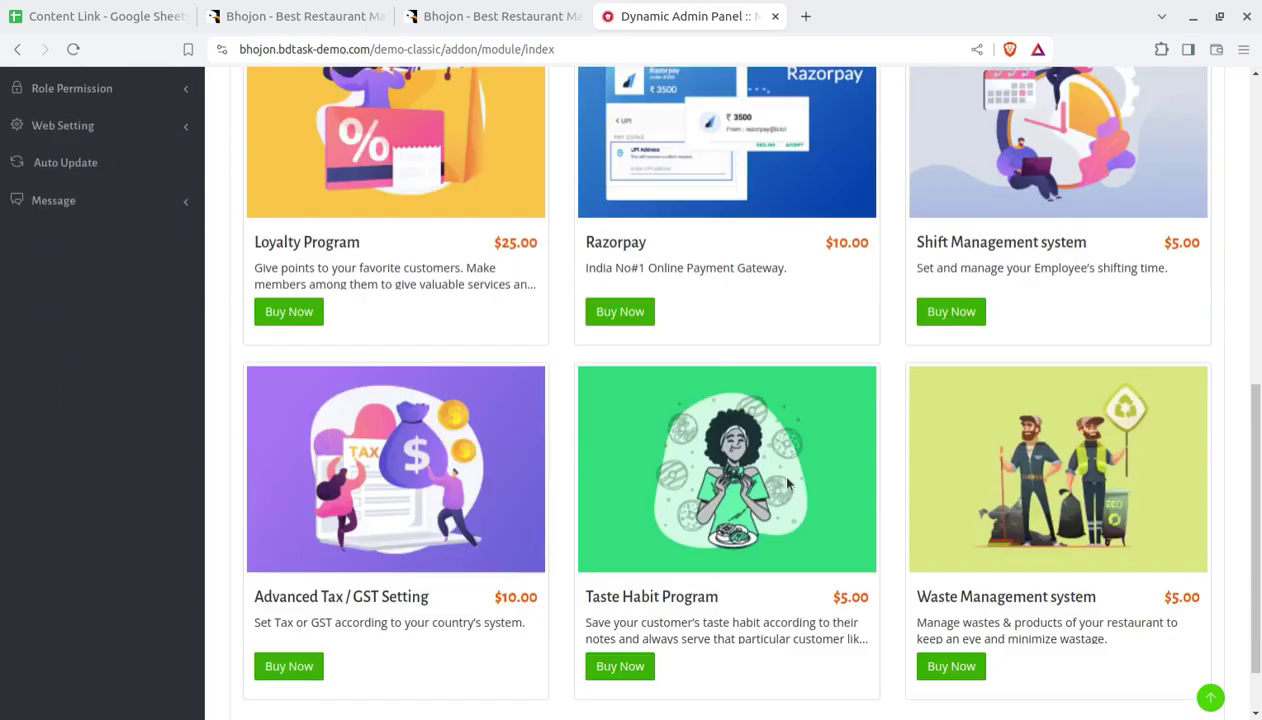
pyautogui.scroll(1, 568, 476)
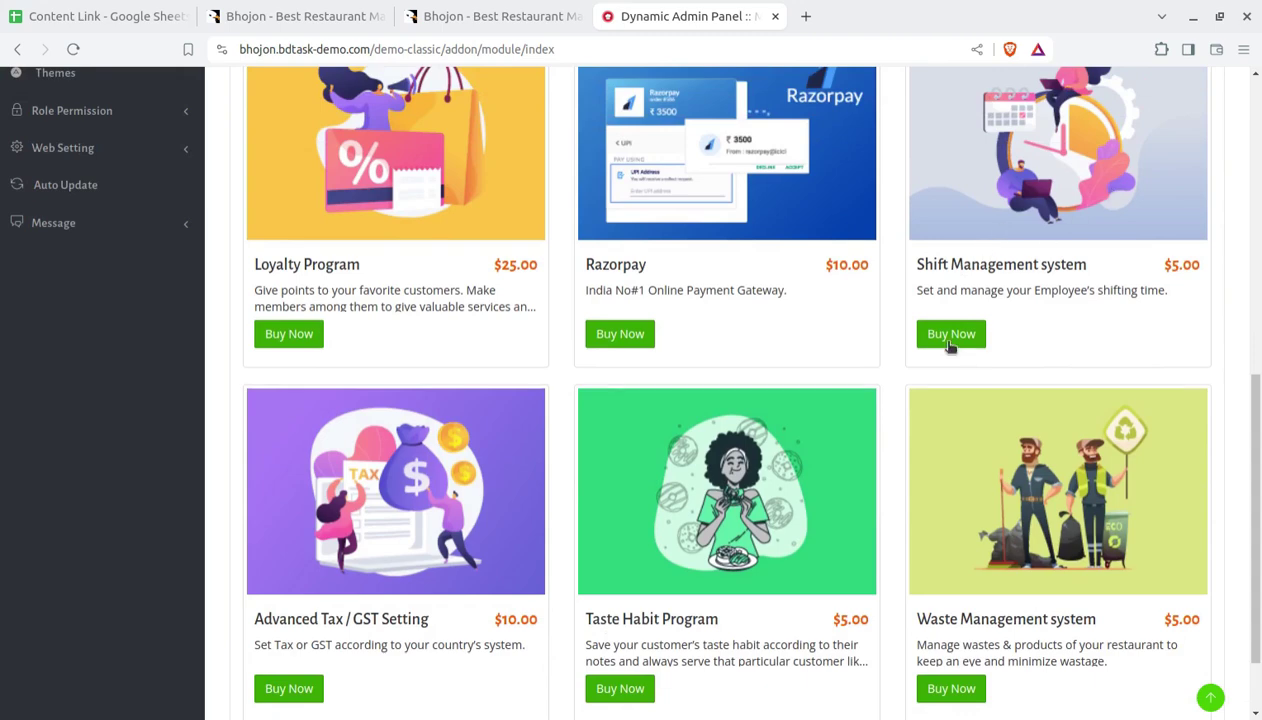
pyautogui.scroll(-1, 390, 600)
# - Open the Themes page and view the Classic and Defaults themes
pyautogui.scroll(6, 963, 517)
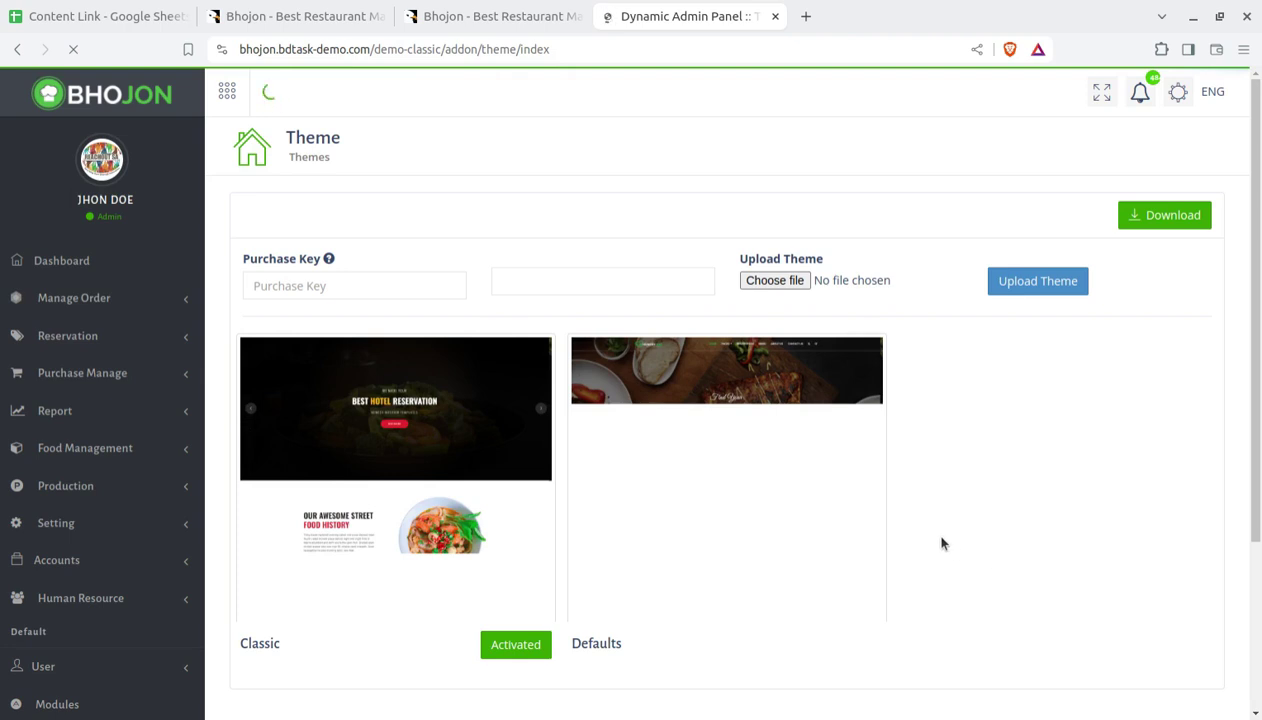
pyautogui.moveTo(622, 605)
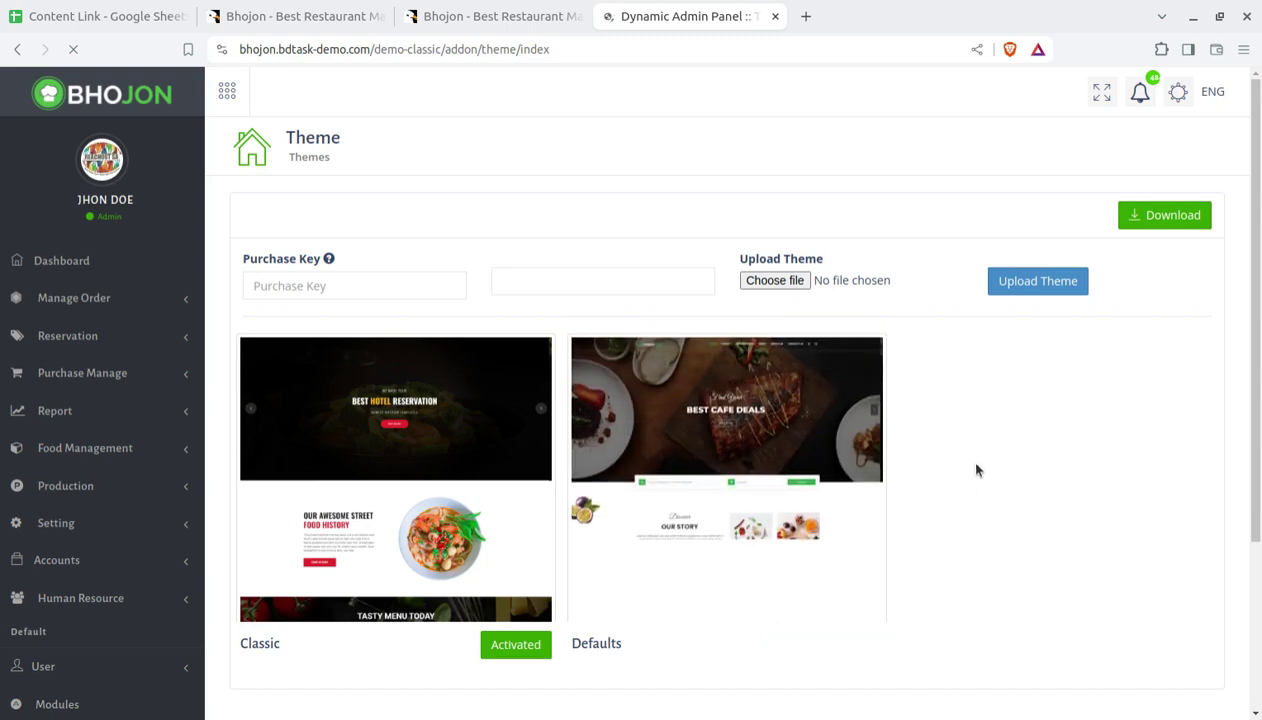
pyautogui.scroll(-3, 968, 462)
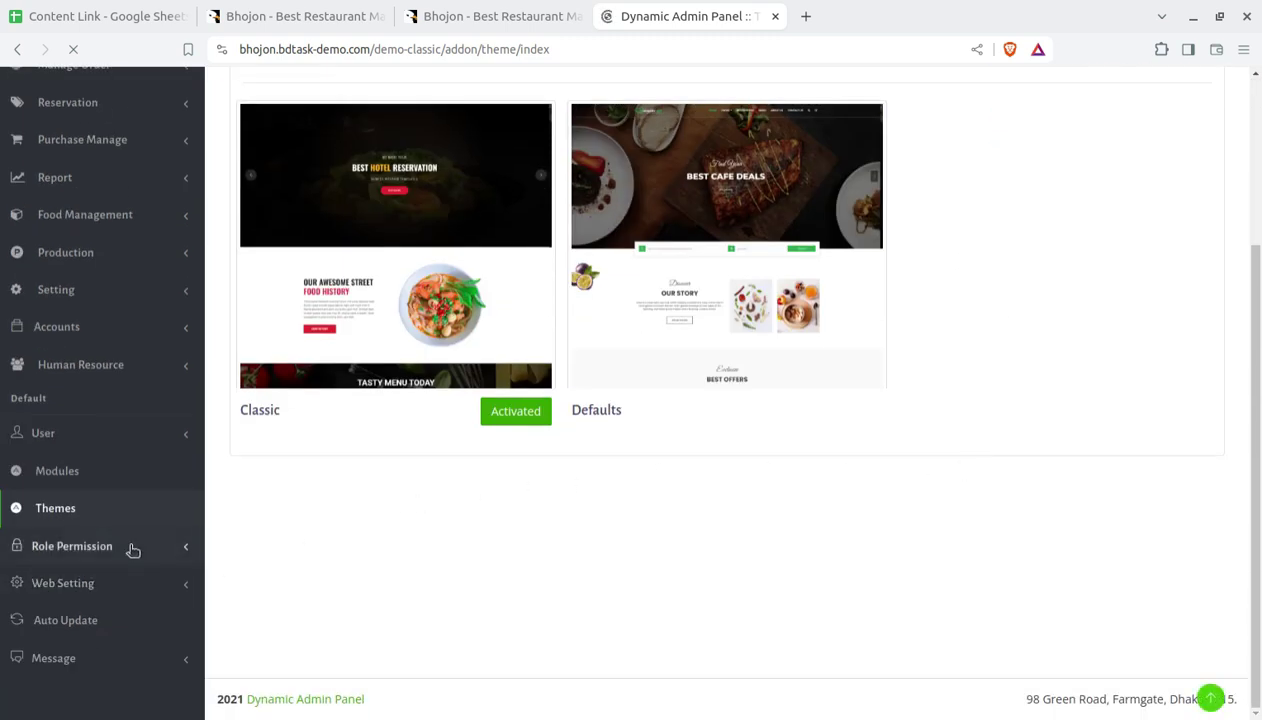
# - Open the Permission Setup page under Role Permission and view its menu entry form
pyautogui.click(86, 554)
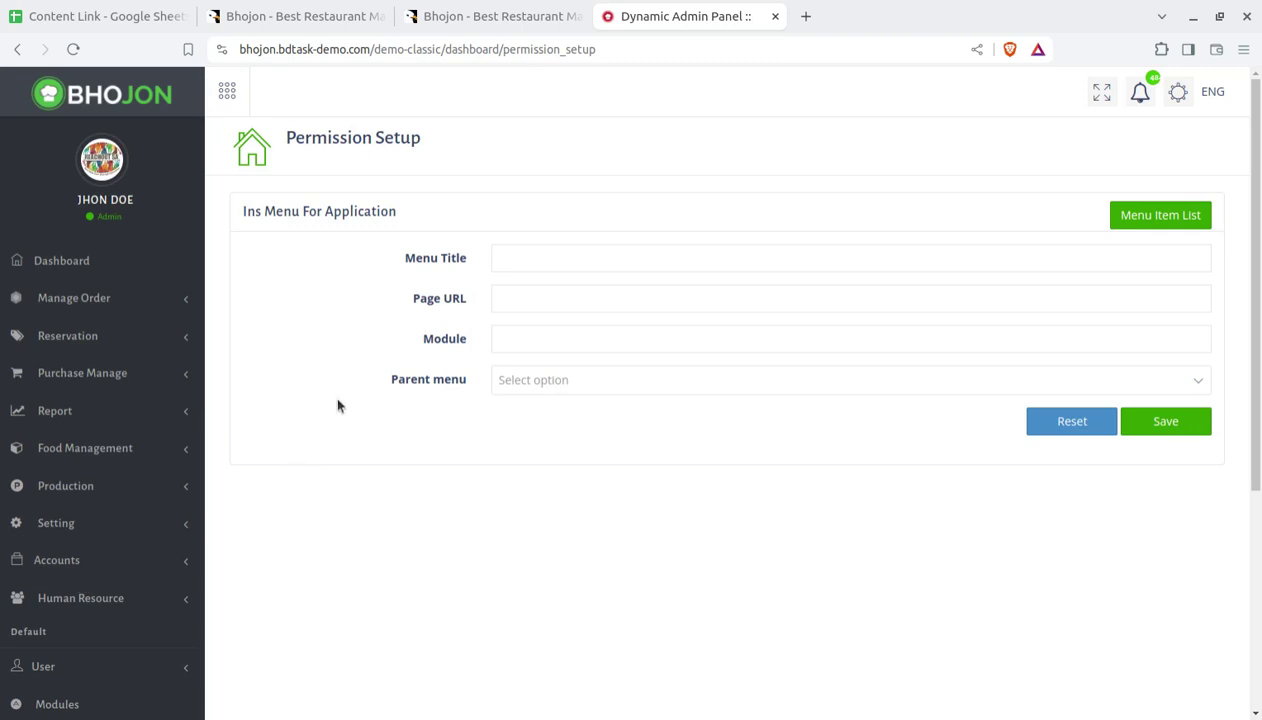
pyautogui.scroll(-3, 253, 466)
pyautogui.click(100, 520)
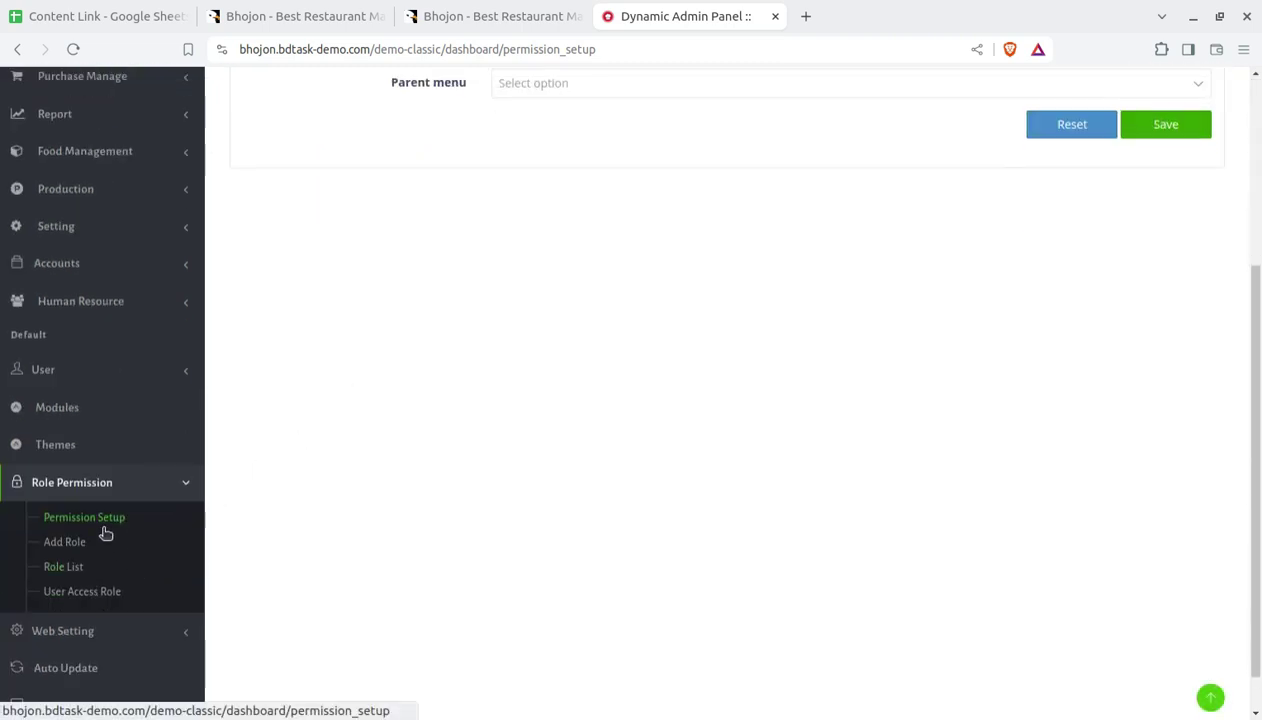
pyautogui.click(532, 259)
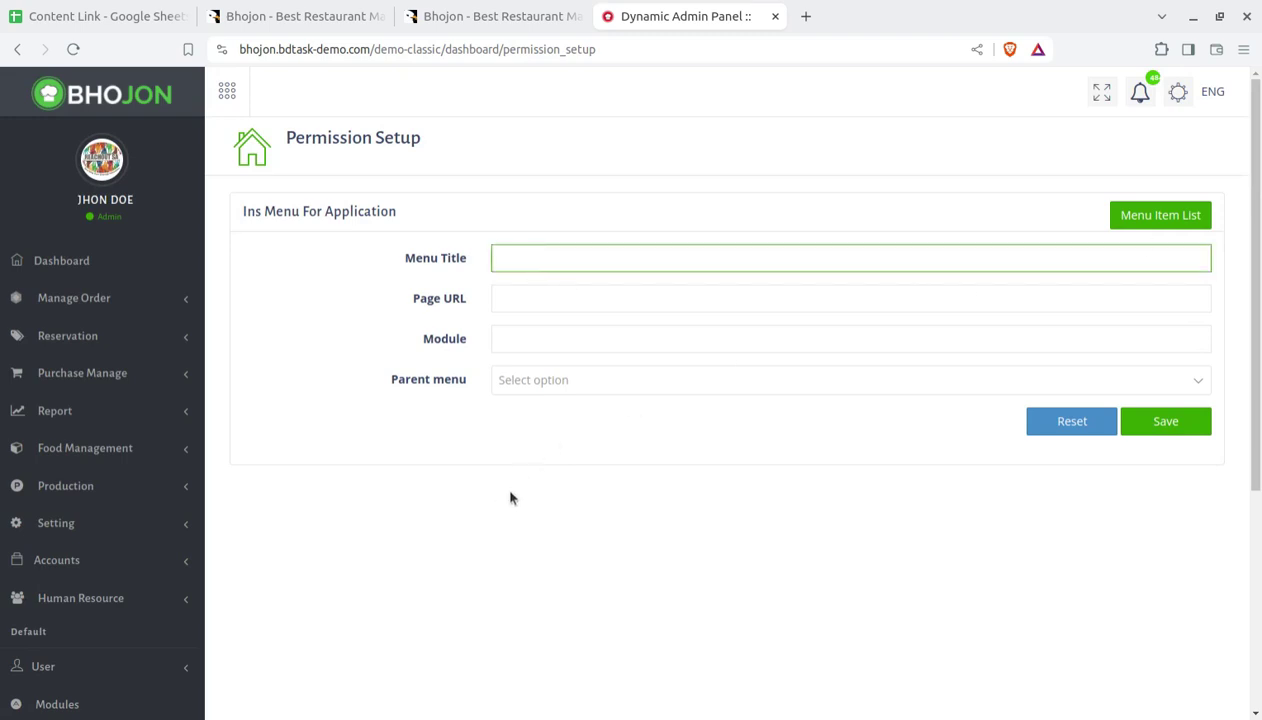
# - Open the Add Role page and view the Role Name and Description fields
pyautogui.scroll(-3, 510, 497)
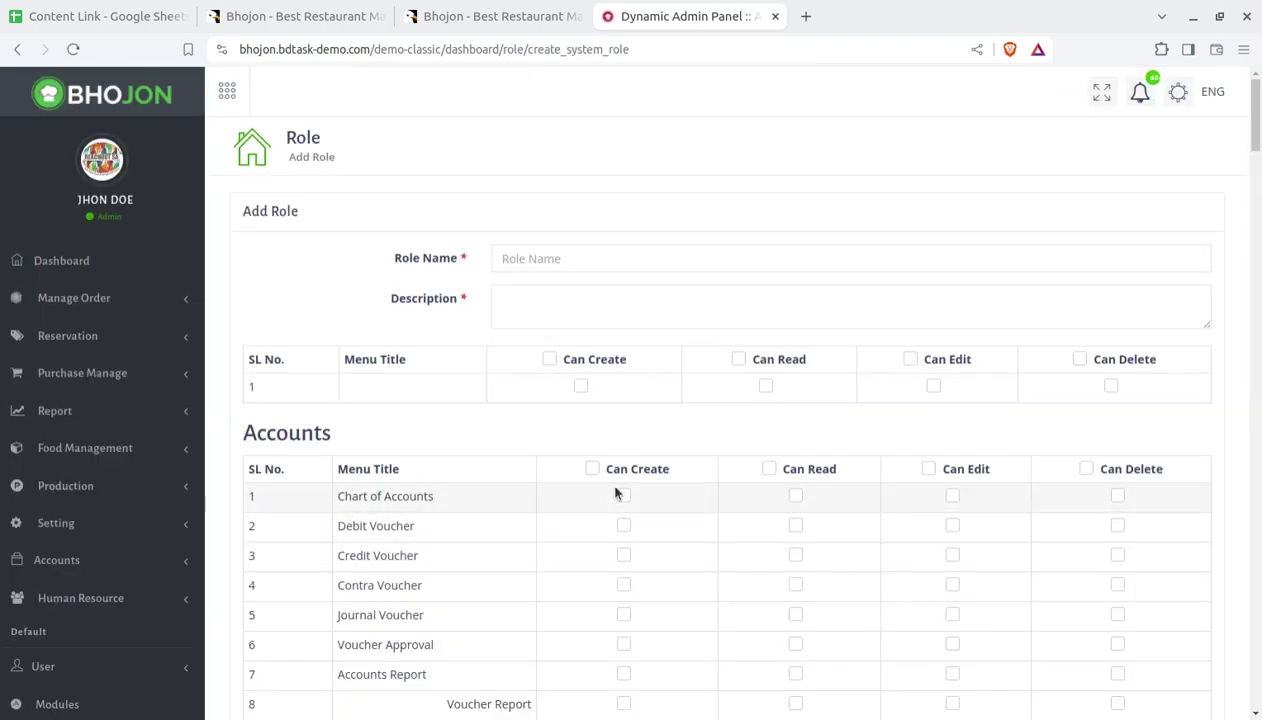
pyautogui.click(556, 260)
pyautogui.click(520, 307)
# - Examine the Accounts, Human Resource and Food Management permission tables on the Add Role page
pyautogui.scroll(-5, 577, 459)
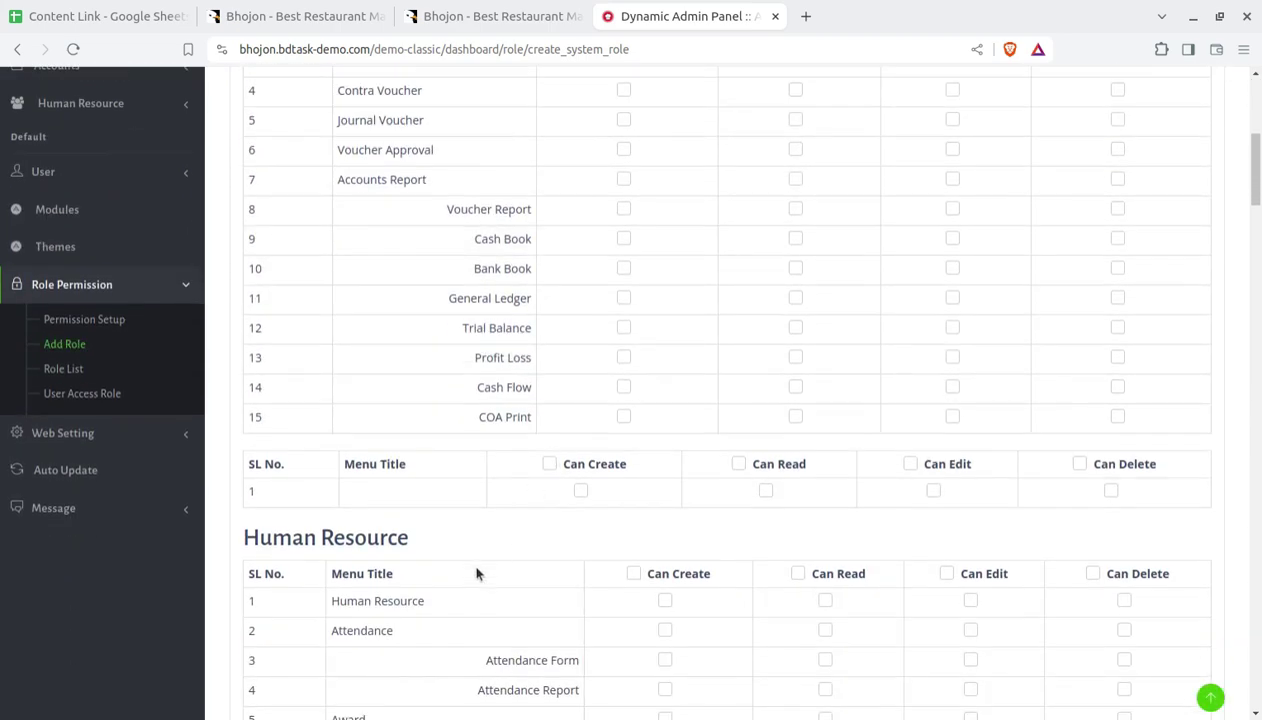
pyautogui.scroll(-3, 332, 428)
pyautogui.scroll(6, 318, 324)
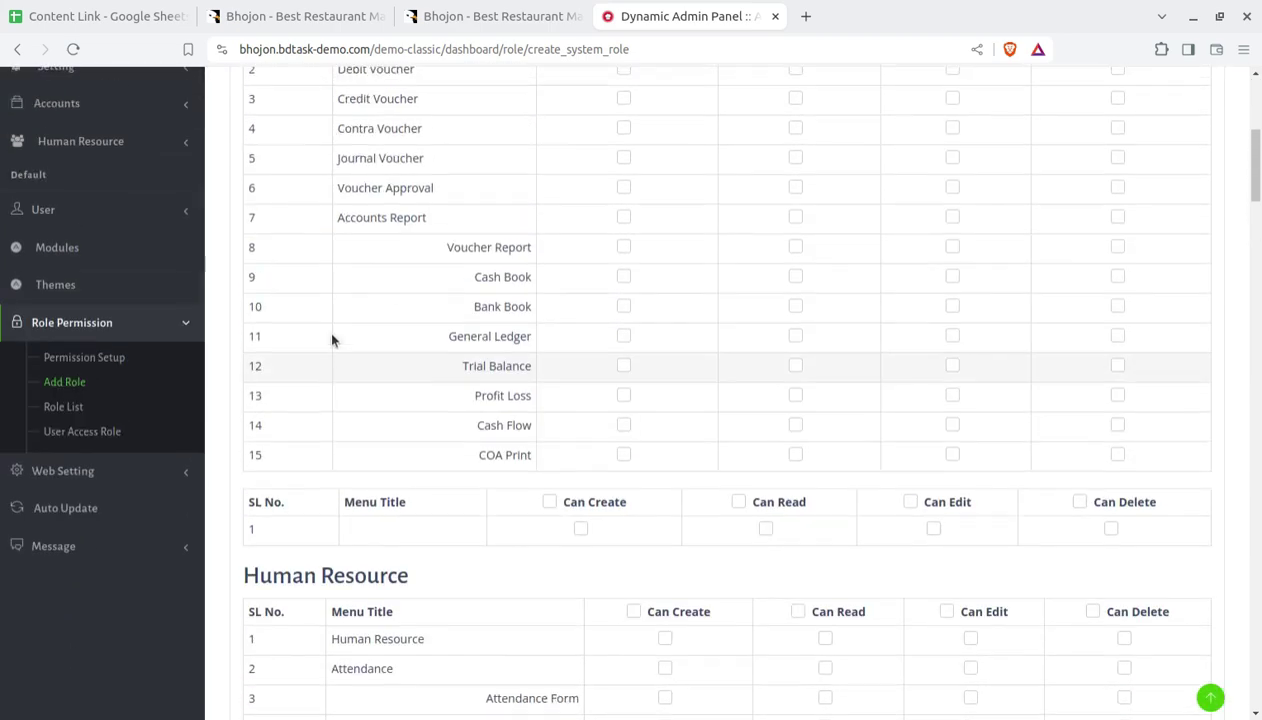
pyautogui.doubleClick(305, 236)
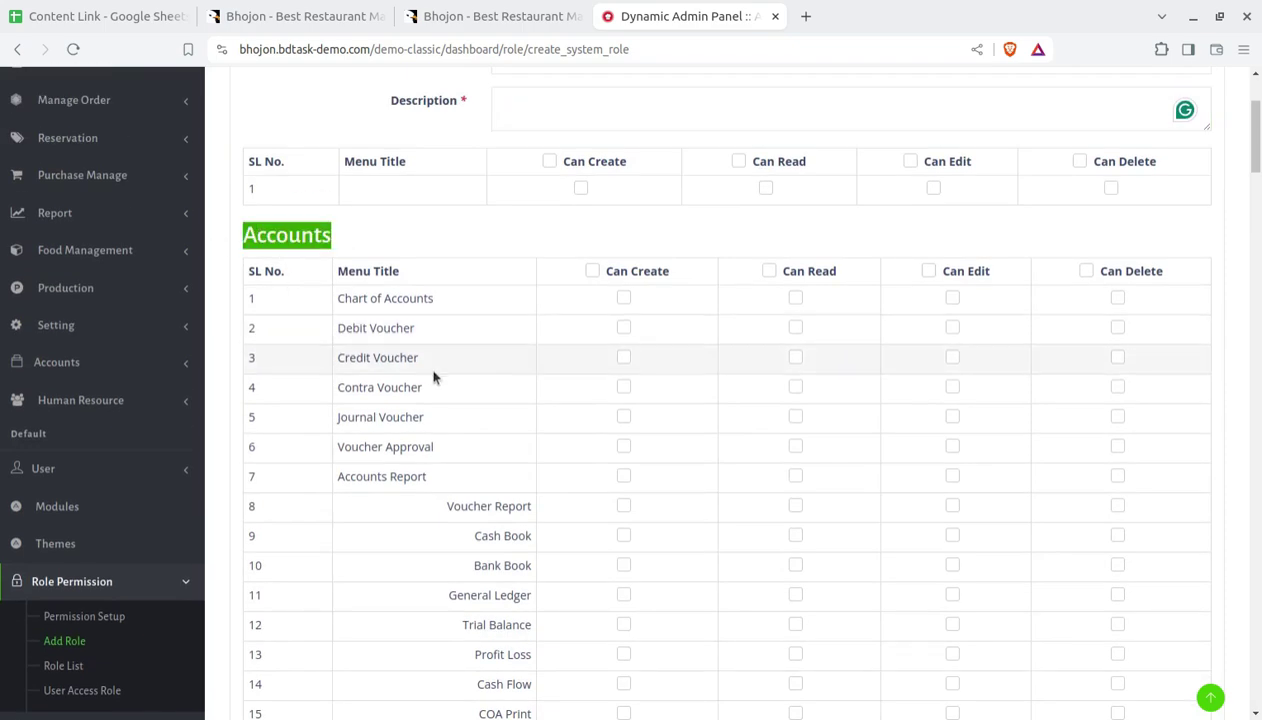
pyautogui.scroll(-3, 355, 463)
pyautogui.moveTo(437, 547); pyautogui.dragTo(231, 543)
pyautogui.scroll(-7, 389, 529)
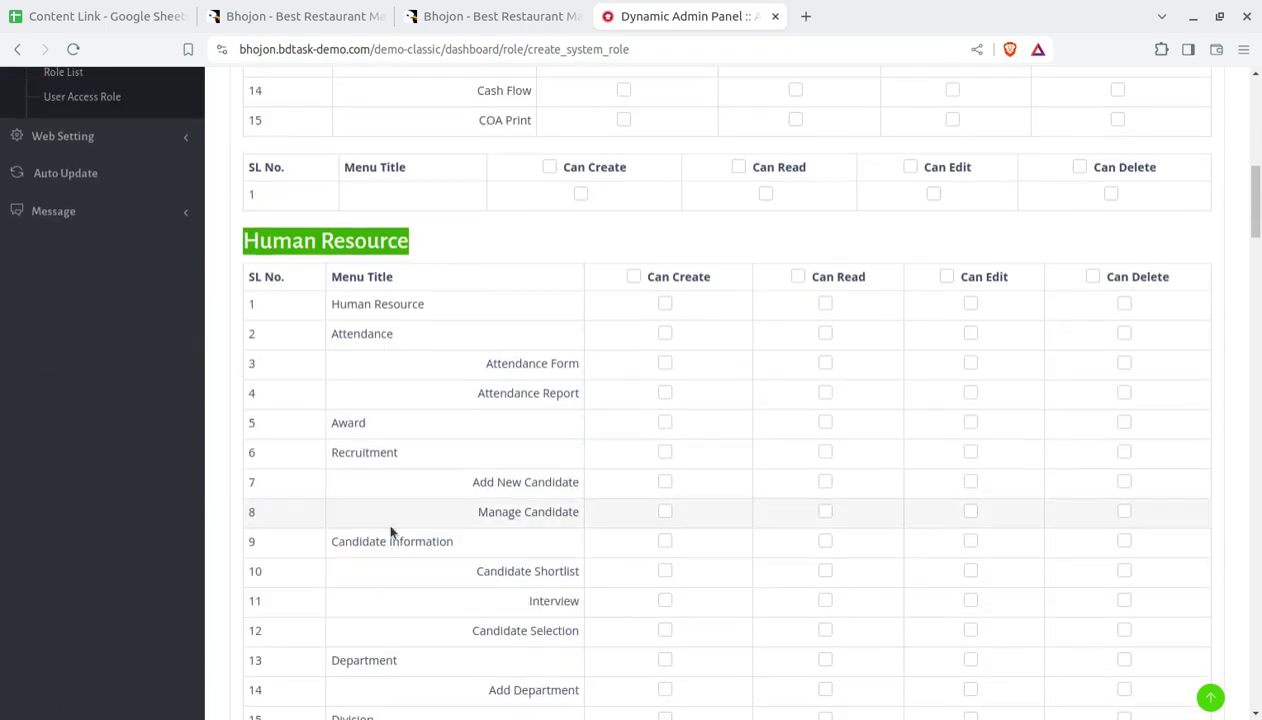
pyautogui.scroll(-8, 391, 531)
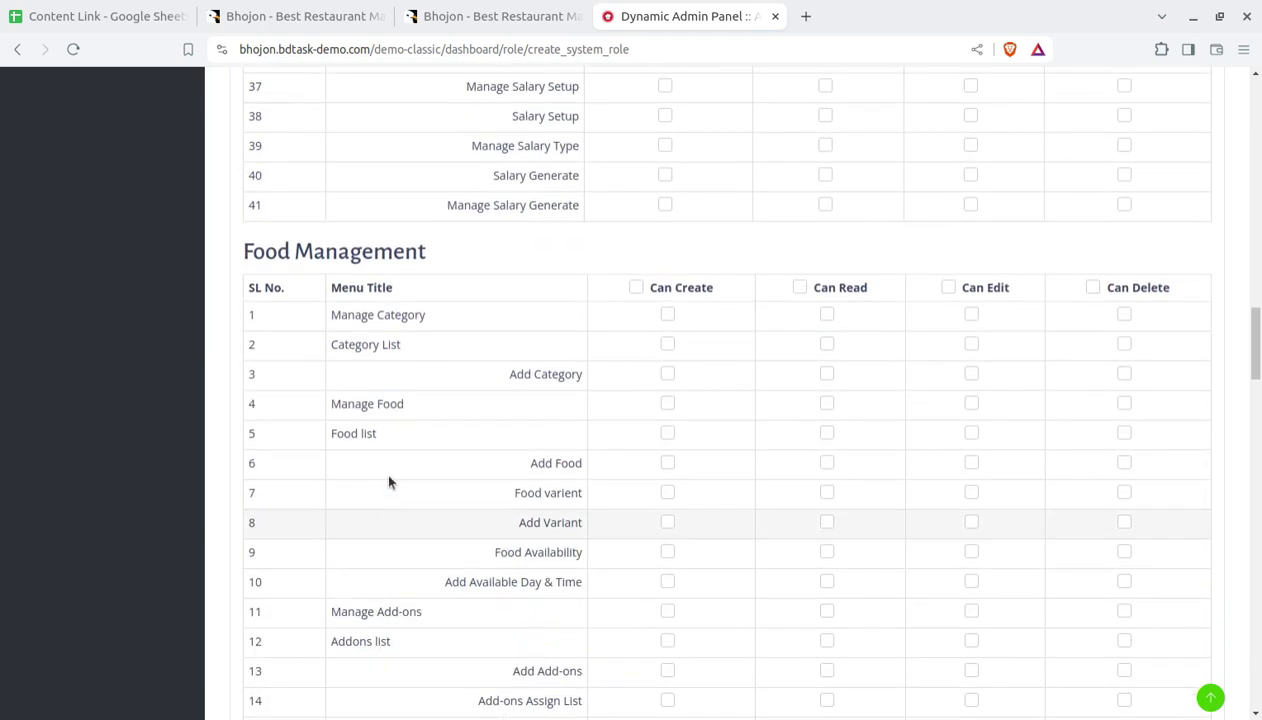
pyautogui.moveTo(408, 257); pyautogui.dragTo(233, 253)
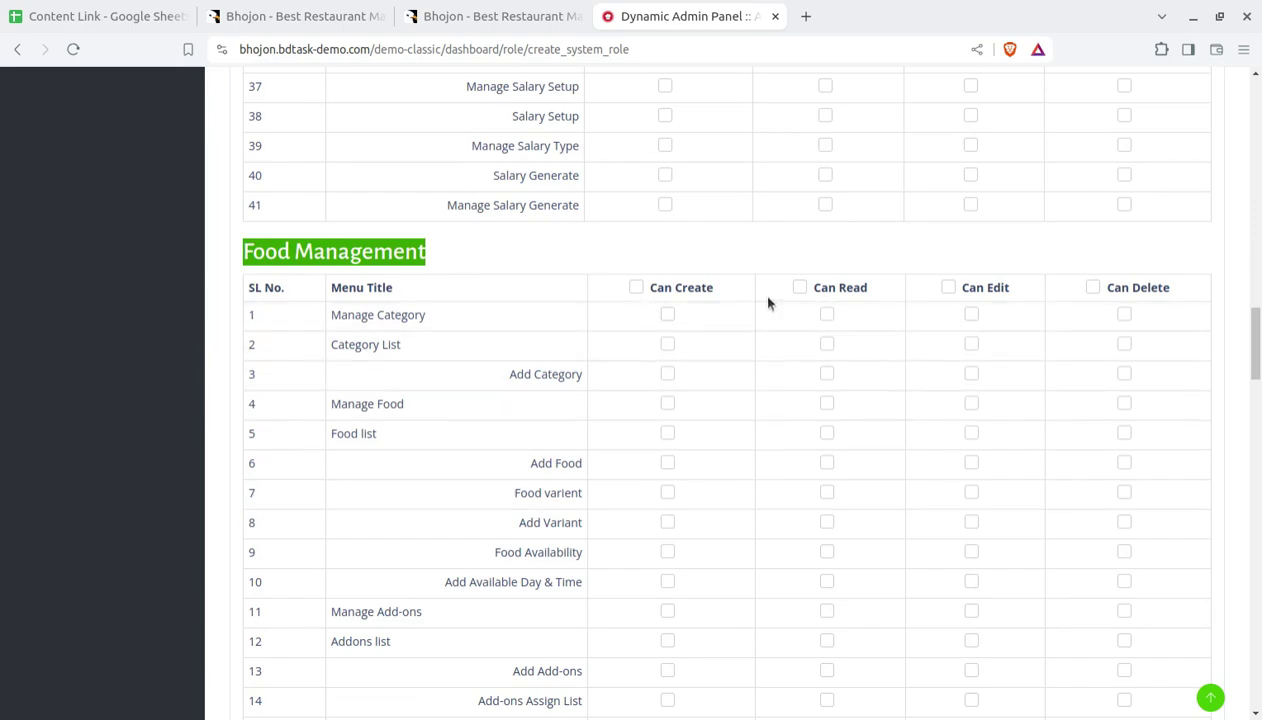
# - Skim the remaining role permission tables through to Unit and Ingredients
pyautogui.scroll(-15, 1039, 397)
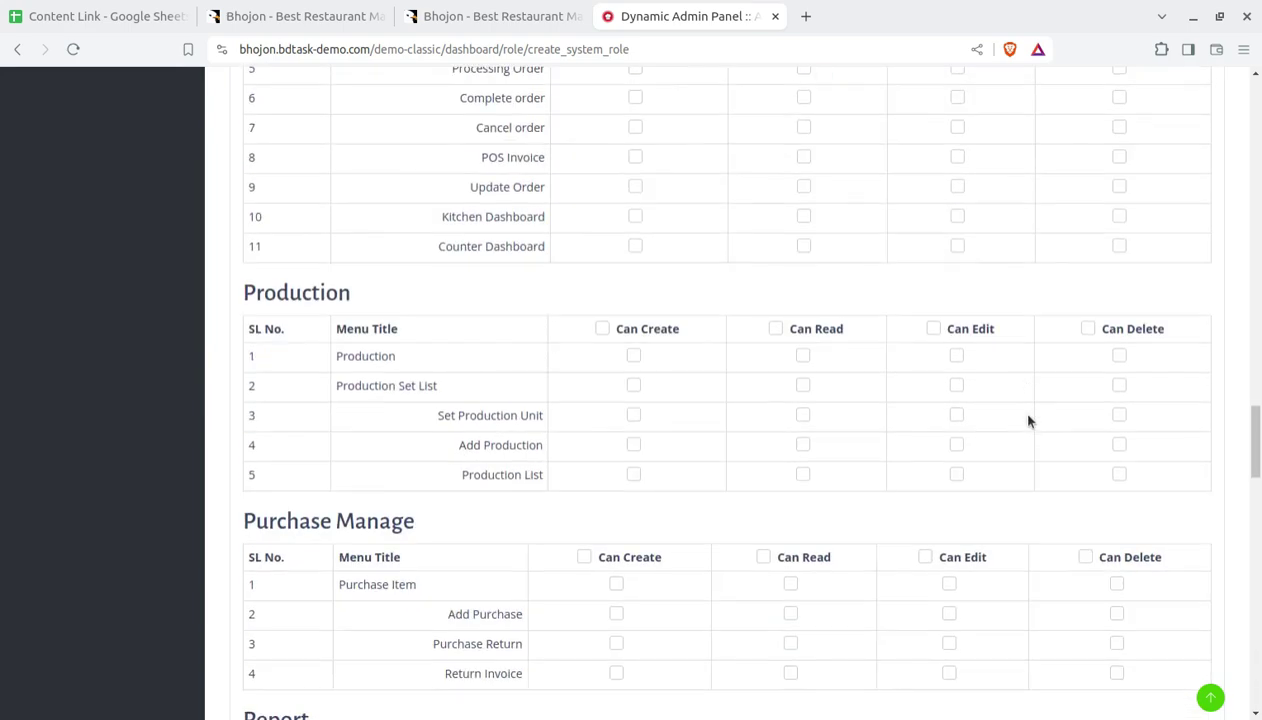
pyautogui.scroll(-20, 1027, 421)
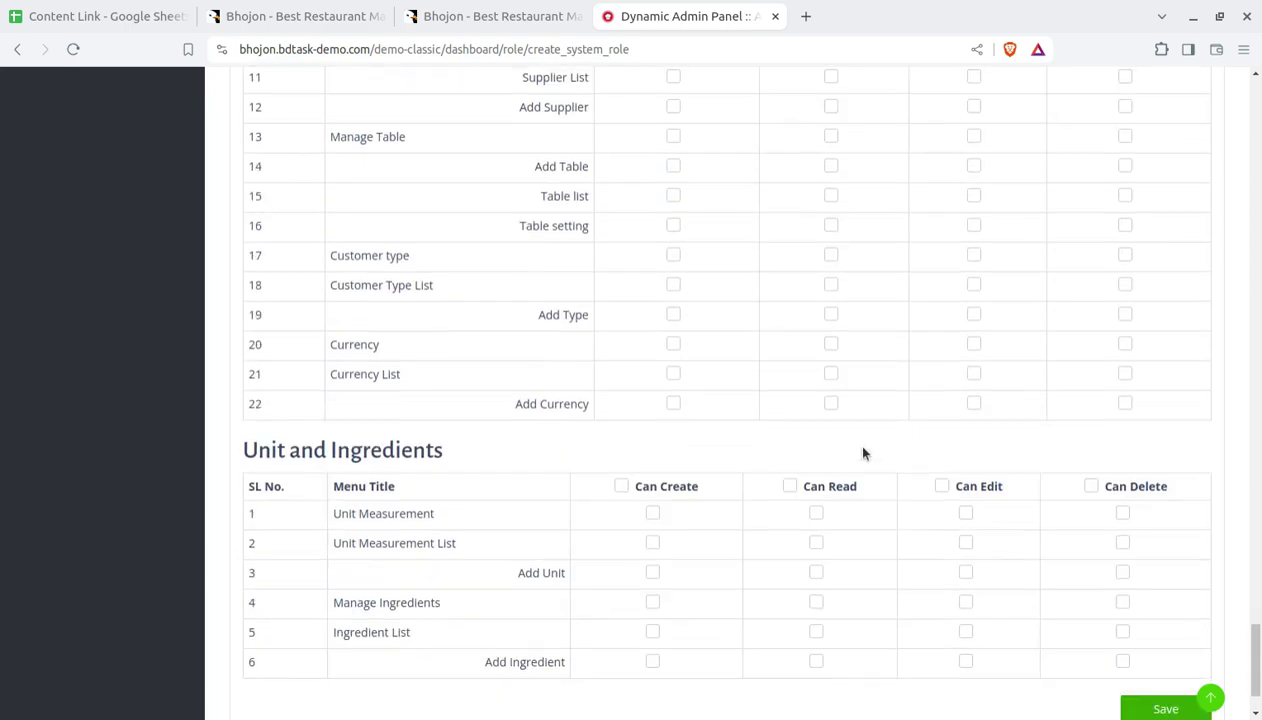
pyautogui.scroll(20, 864, 453)
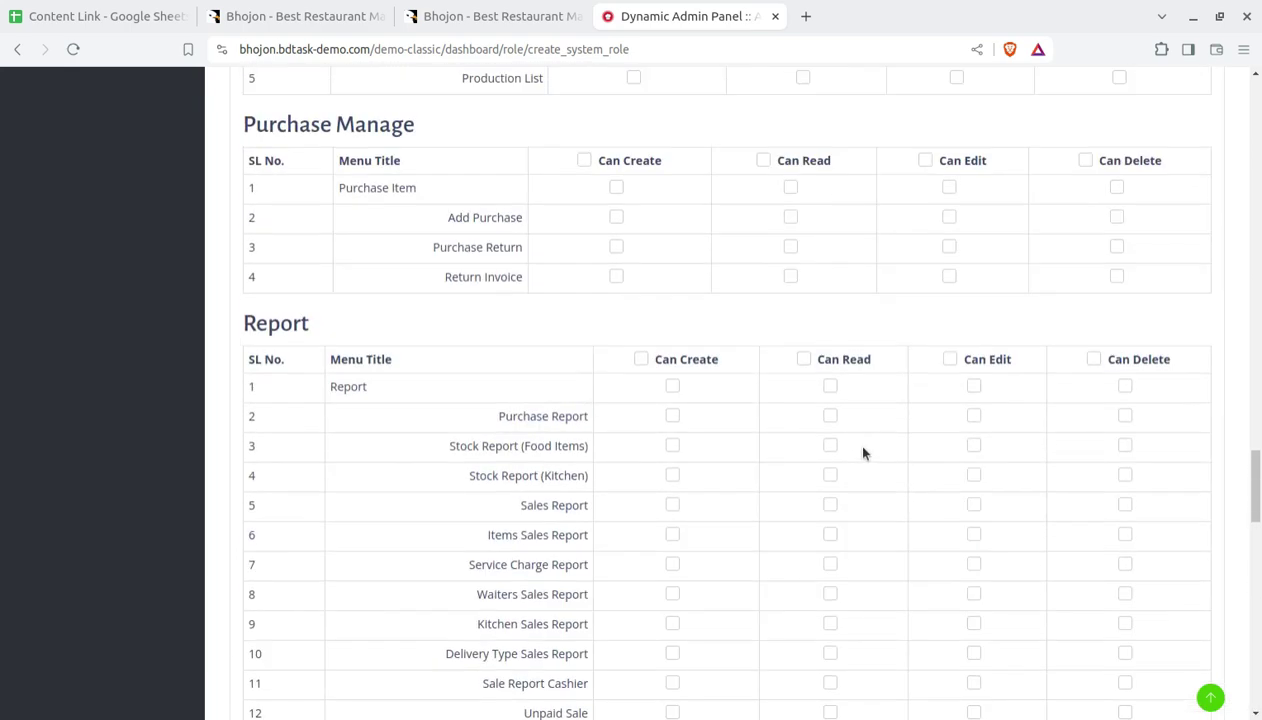
pyautogui.scroll(20, 864, 453)
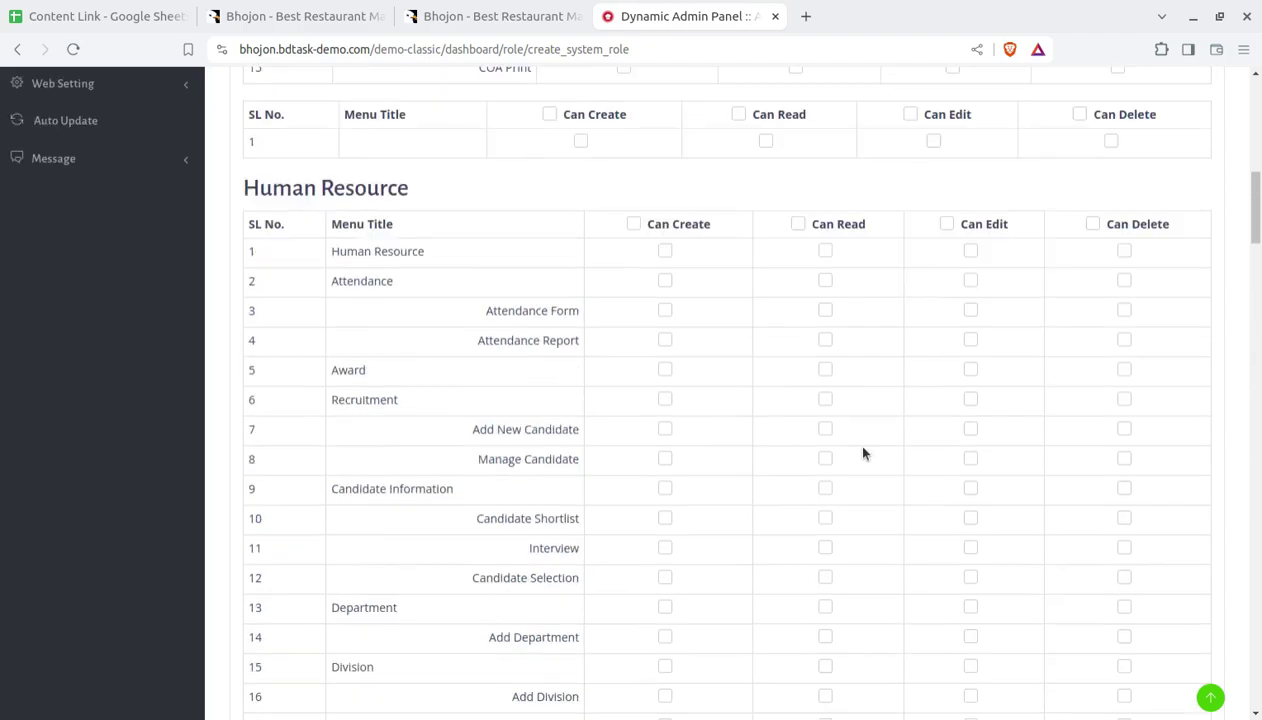
# - Open the Role List to view the existing roles
pyautogui.scroll(1, 864, 453)
pyautogui.scroll(-2, 338, 442)
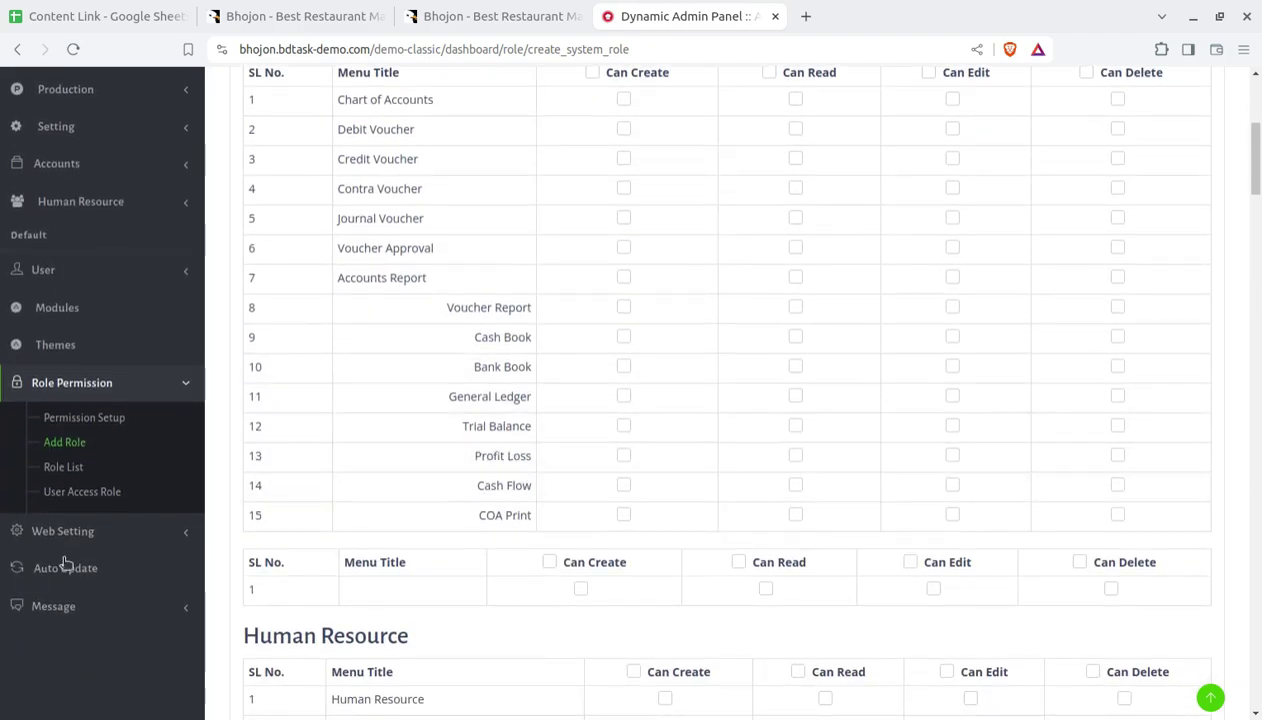
pyautogui.click(51, 472)
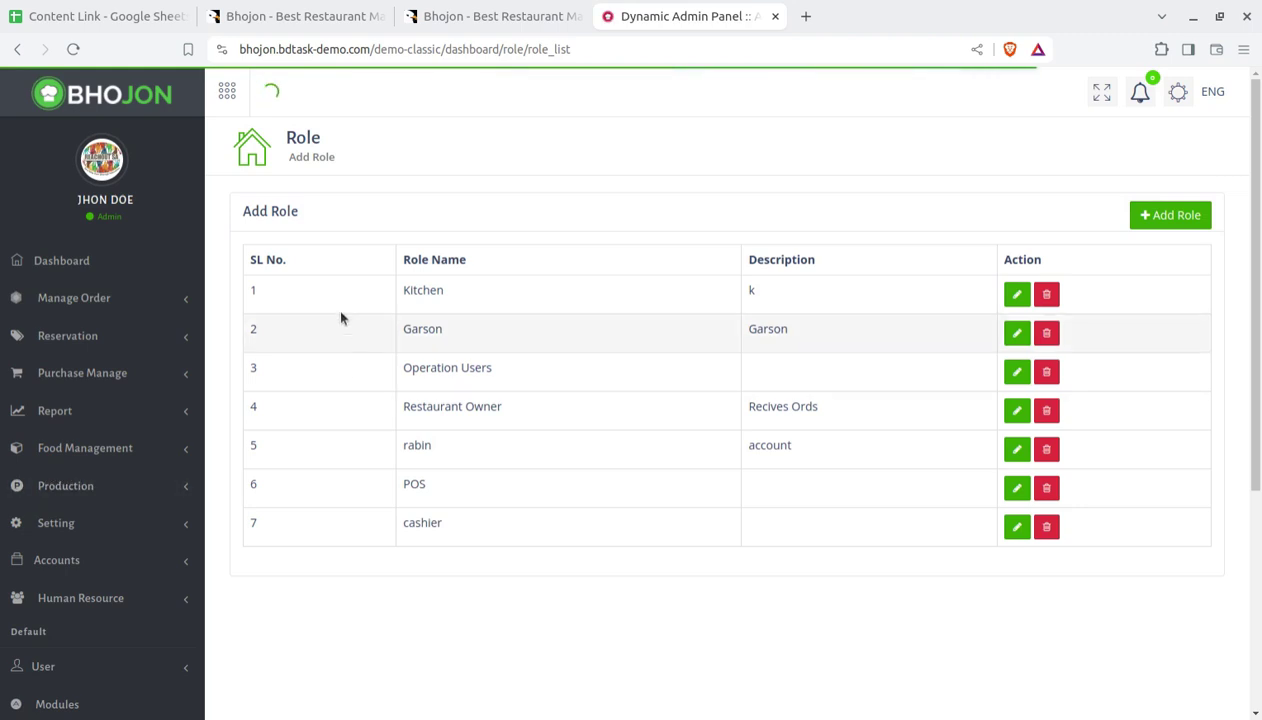
# - Open the User Access Role page to view the users' assigned roles
pyautogui.scroll(-3, 480, 556)
pyautogui.scroll(-1, 147, 656)
pyautogui.click(86, 545)
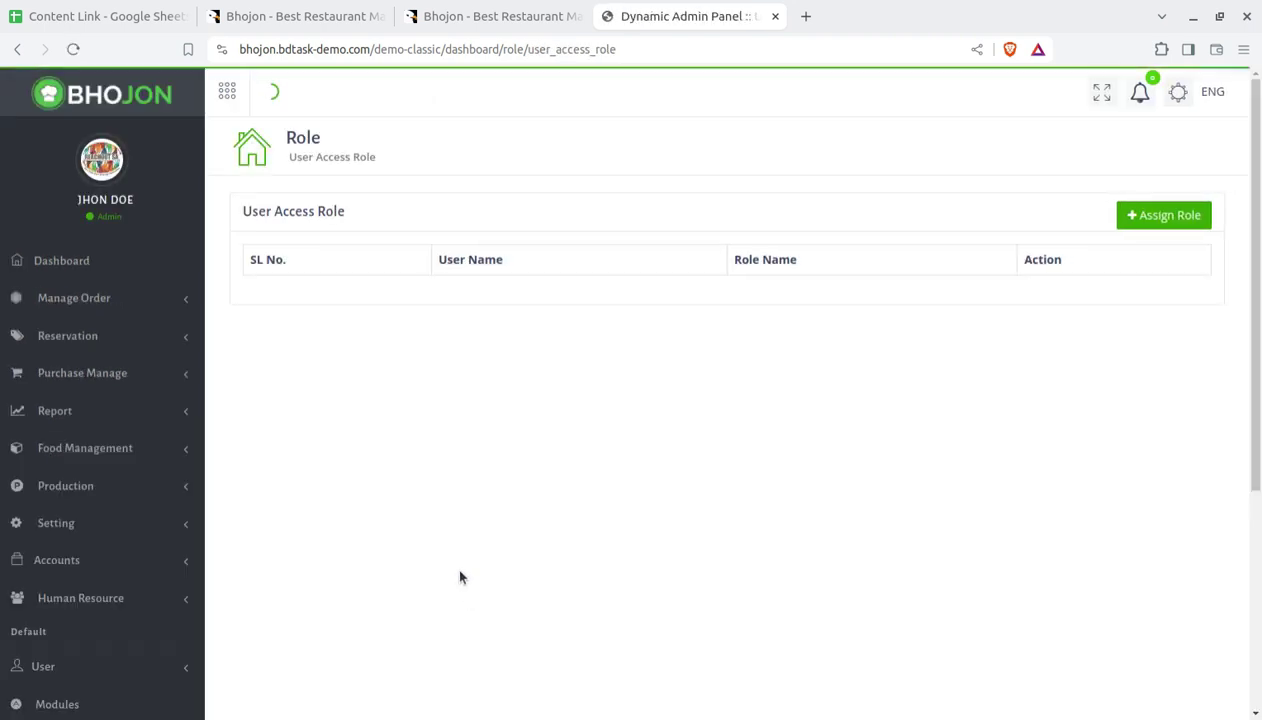
# - Open Common Setting under Web Setting and review the website's contact, logo, status and address fields
pyautogui.scroll(-3, 118, 572)
pyautogui.click(85, 586)
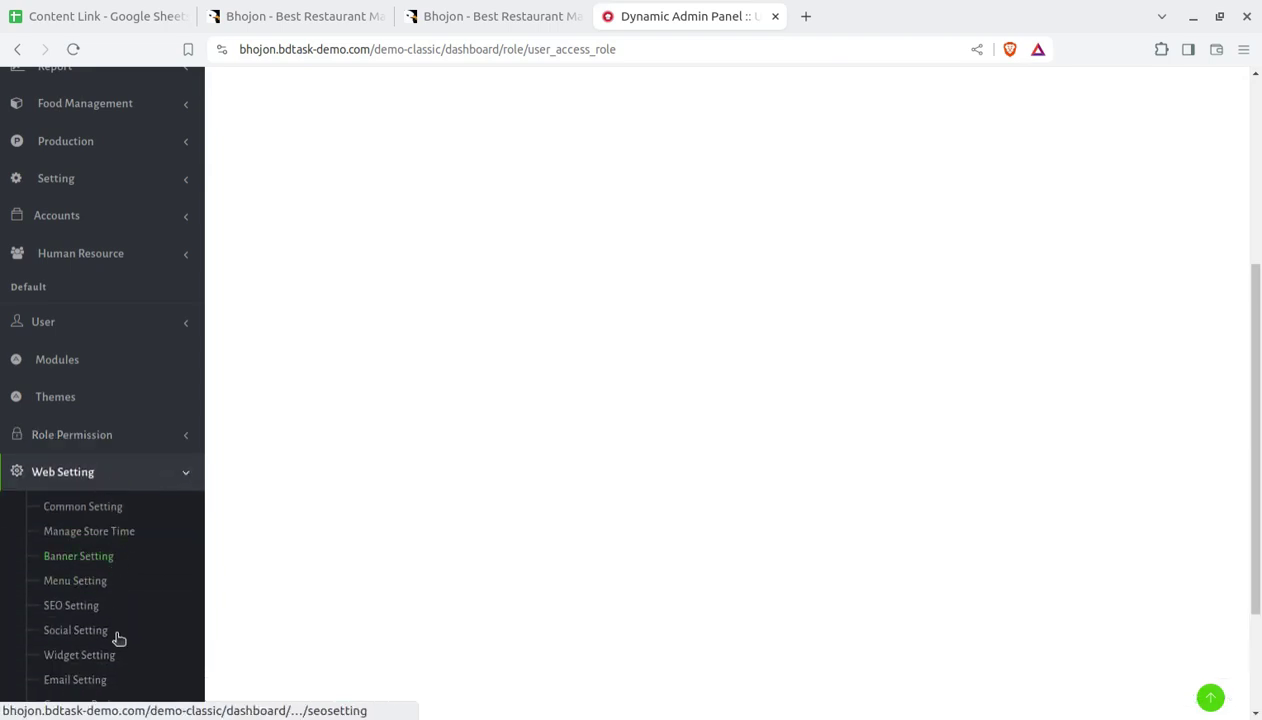
pyautogui.scroll(-2, 115, 535)
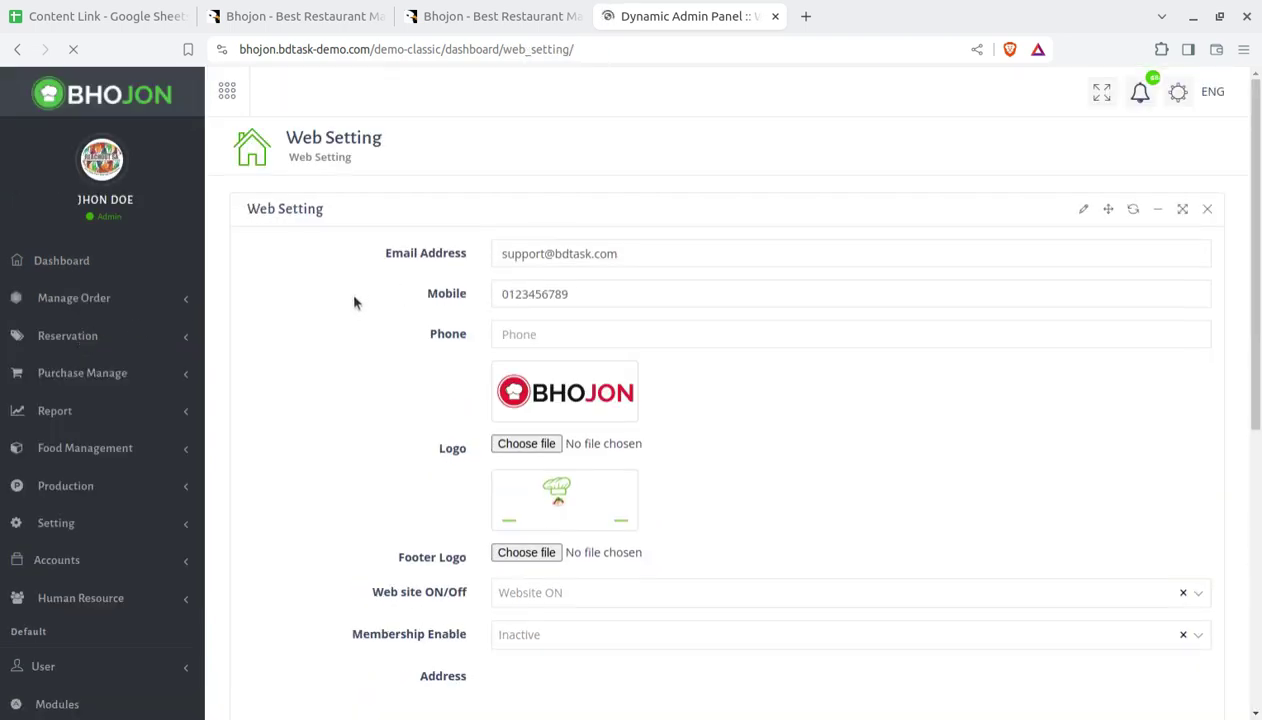
pyautogui.scroll(-3, 355, 300)
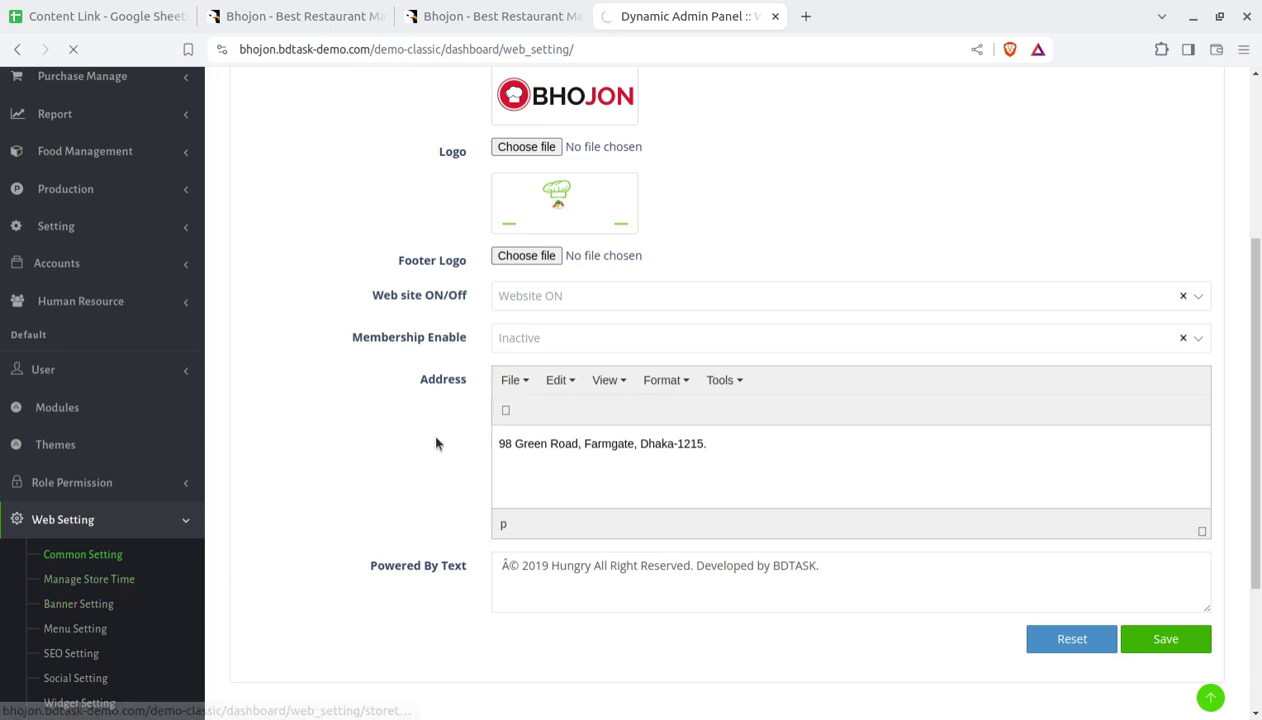
# - Open Banner Setting and review the list of banners with their images, sizes and statuses
pyautogui.scroll(-2, 315, 390)
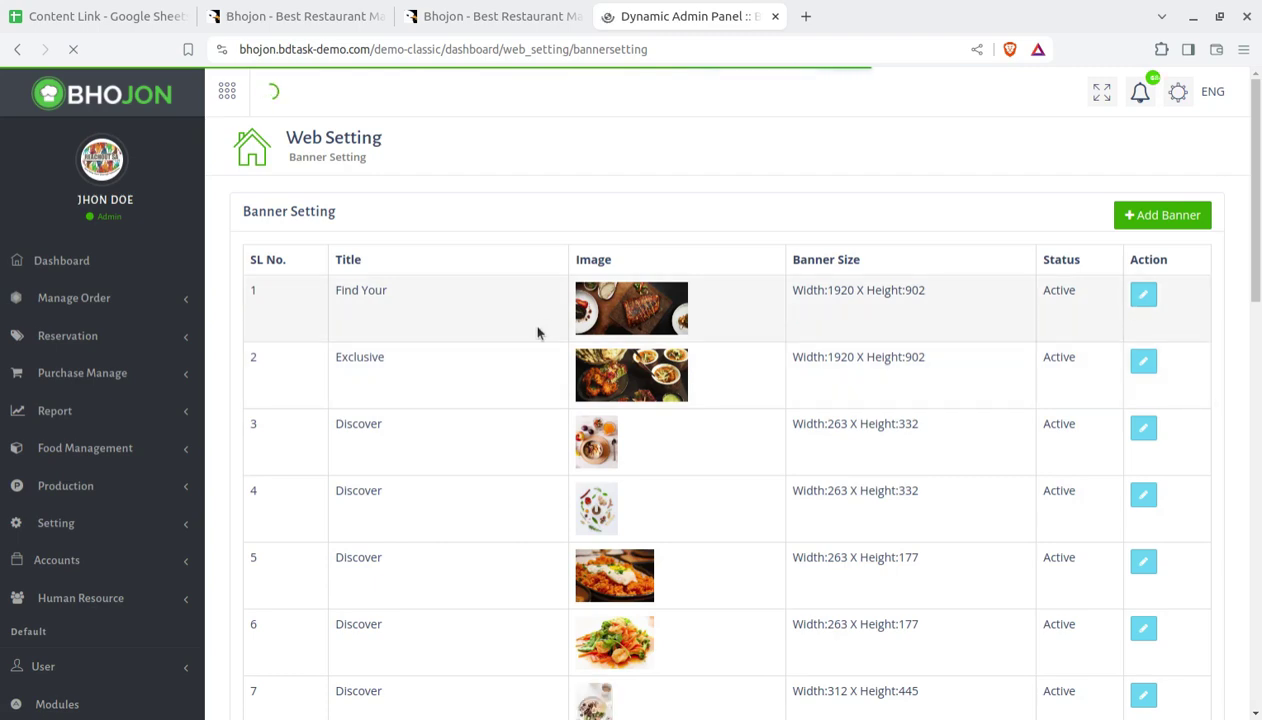
pyautogui.scroll(-2, 479, 413)
pyautogui.scroll(-4, 548, 399)
pyautogui.scroll(-6, 544, 399)
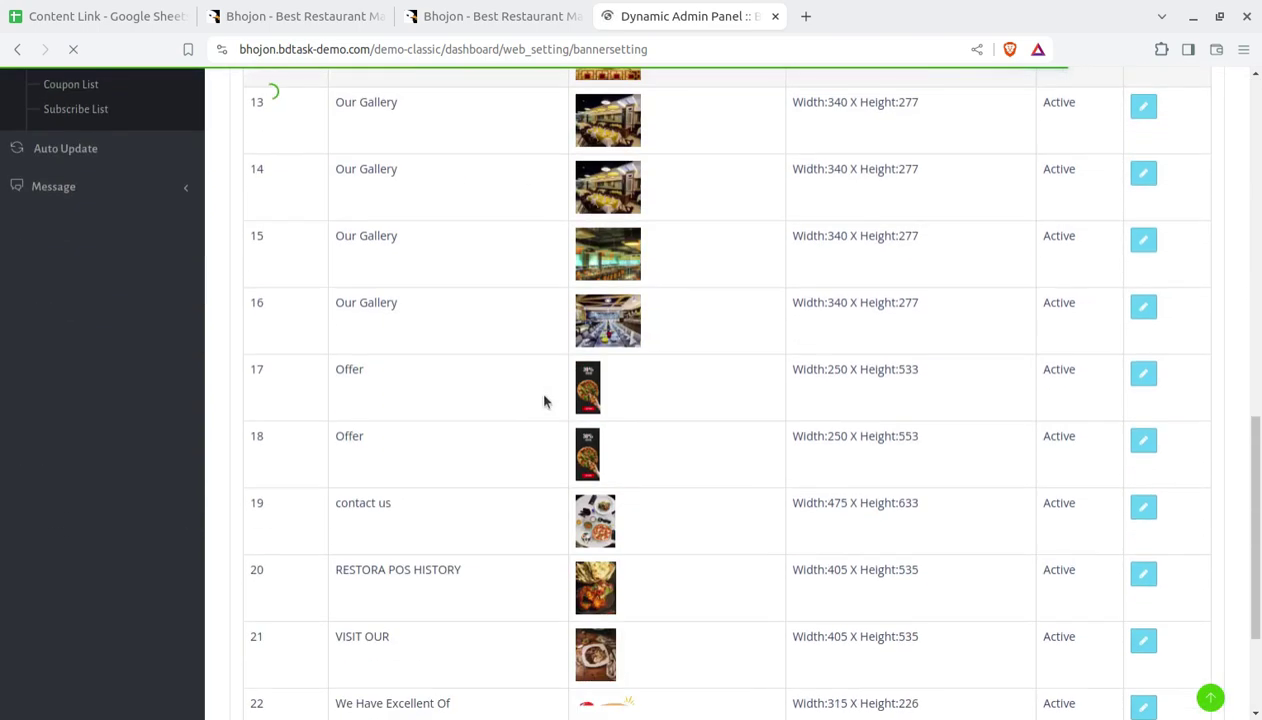
pyautogui.scroll(6, 544, 399)
pyautogui.scroll(5, 544, 400)
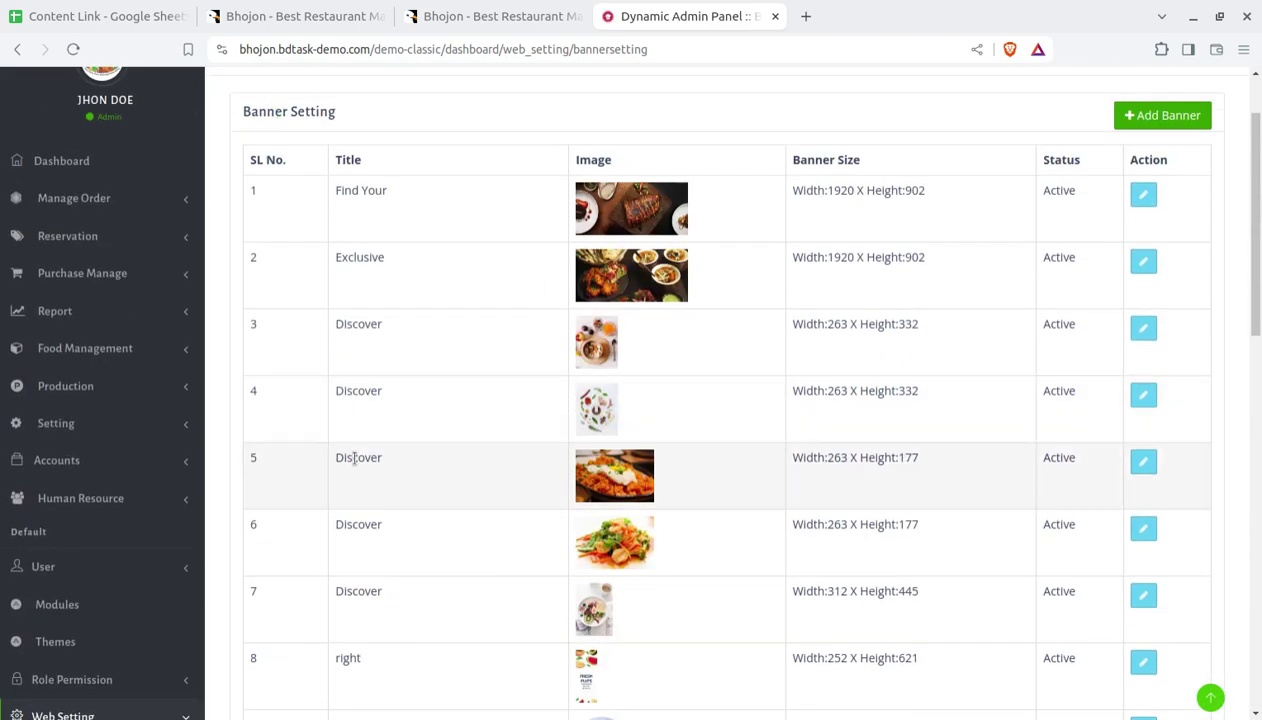
# - Open Menu Setting and review the website's menu entries
pyautogui.scroll(-3, 245, 577)
pyautogui.click(82, 535)
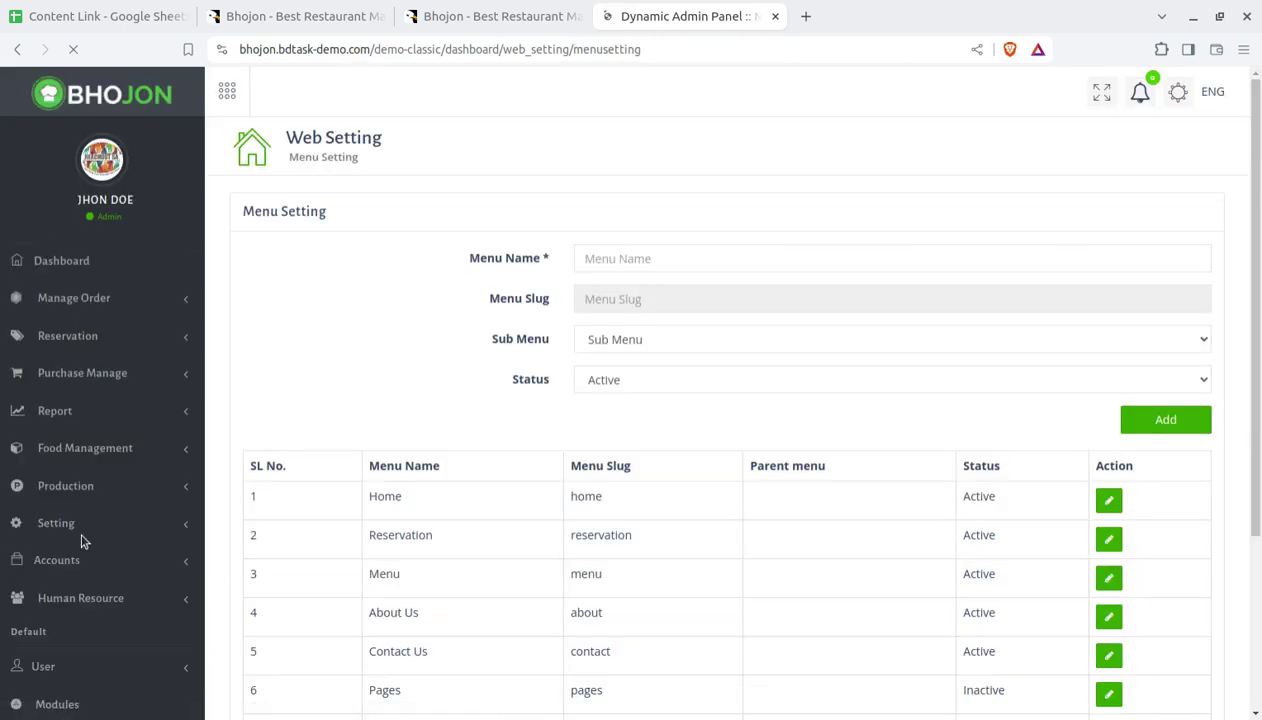
pyautogui.scroll(-3, 648, 470)
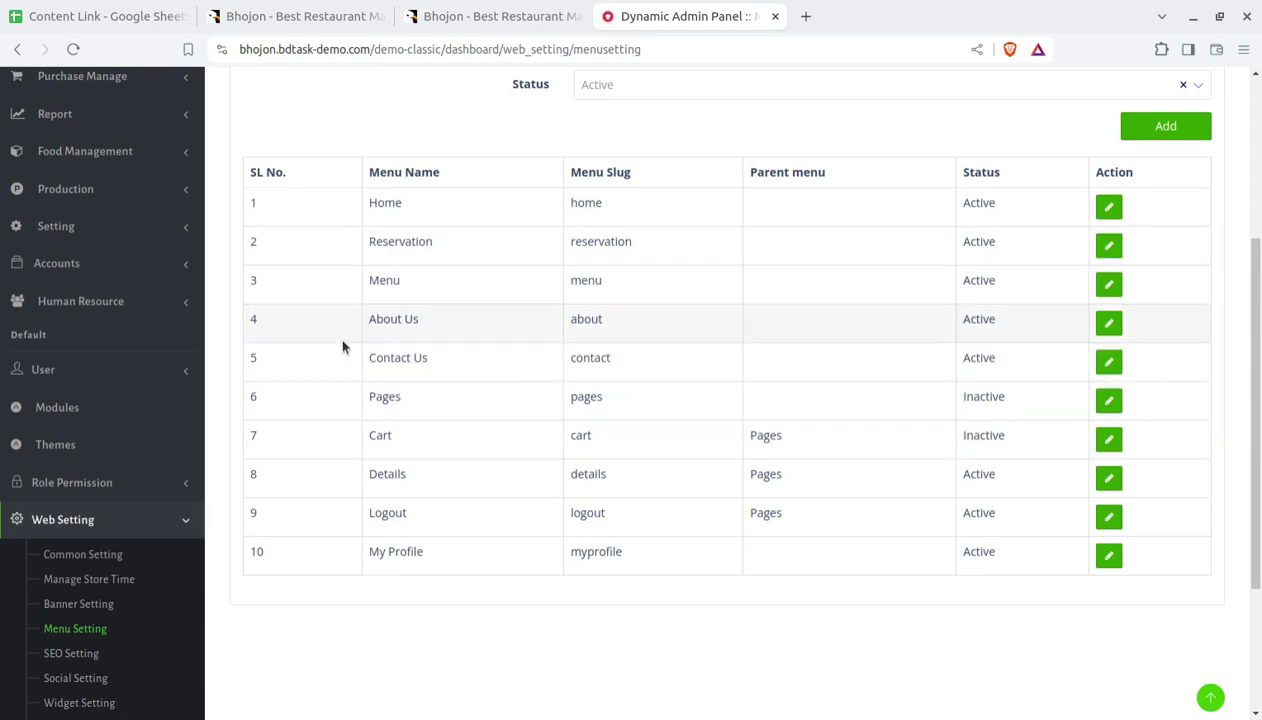
# - Open SEO Setting and review the page titles, keywords and descriptions
pyautogui.scroll(-2, 56, 508)
pyautogui.click(74, 462)
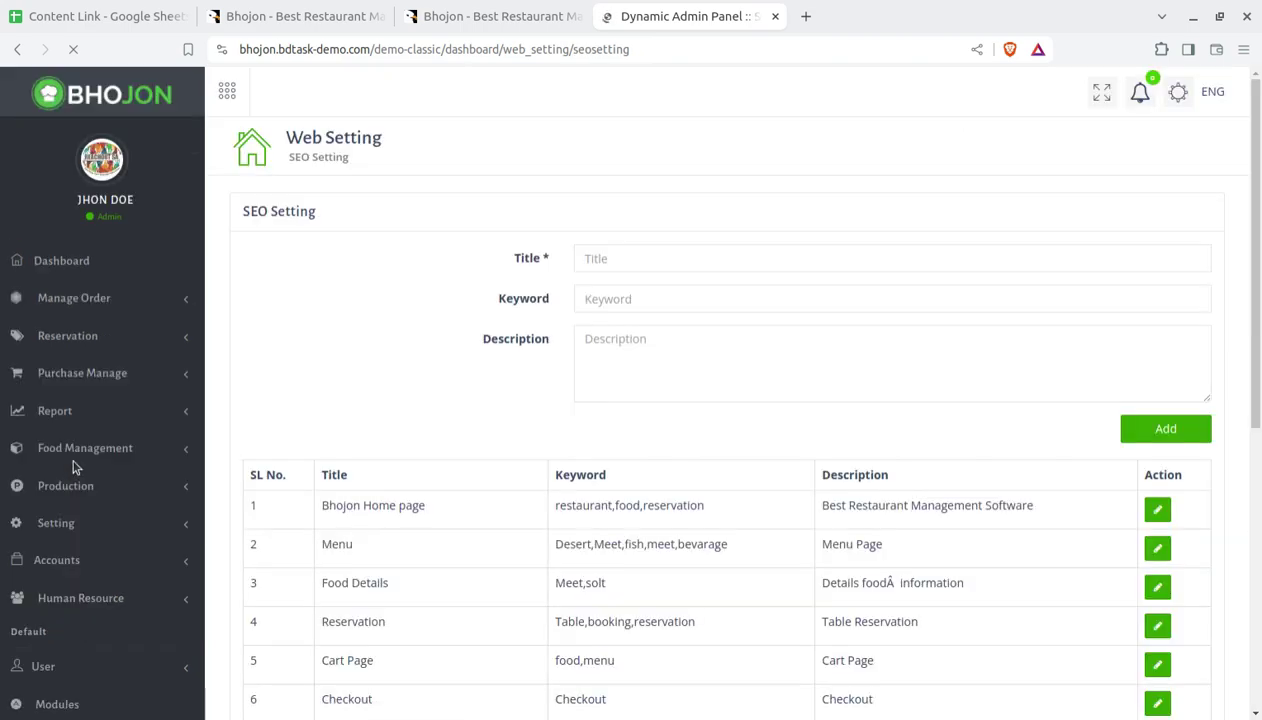
pyautogui.scroll(-5, 354, 497)
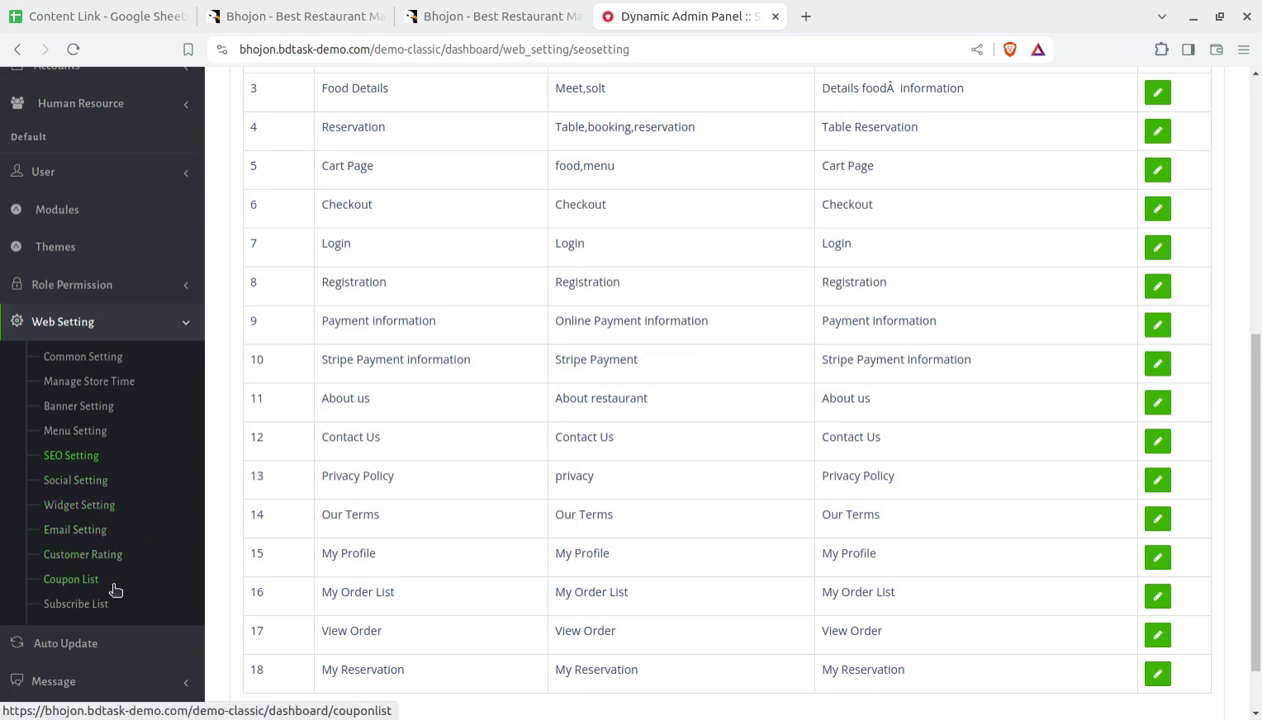
# - Open the Auto Update page to check the current version, and expand the Message section to view its options
pyautogui.scroll(-2, 108, 606)
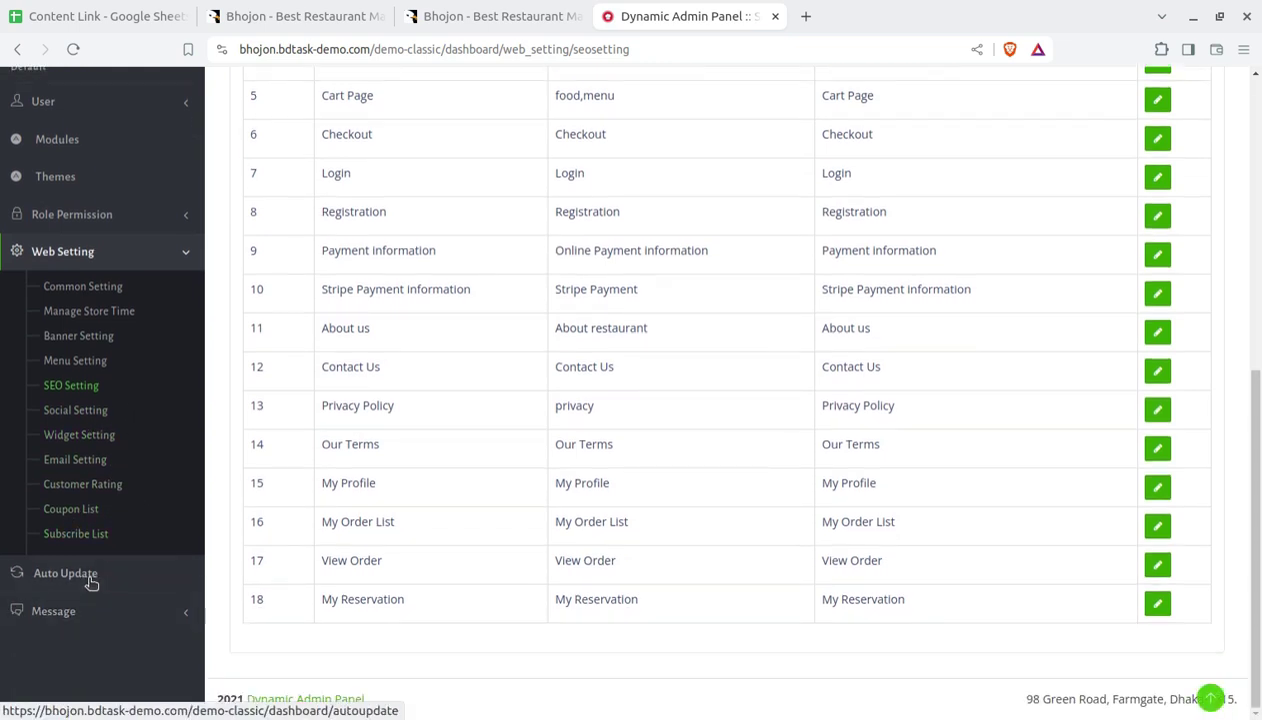
pyautogui.click(88, 571)
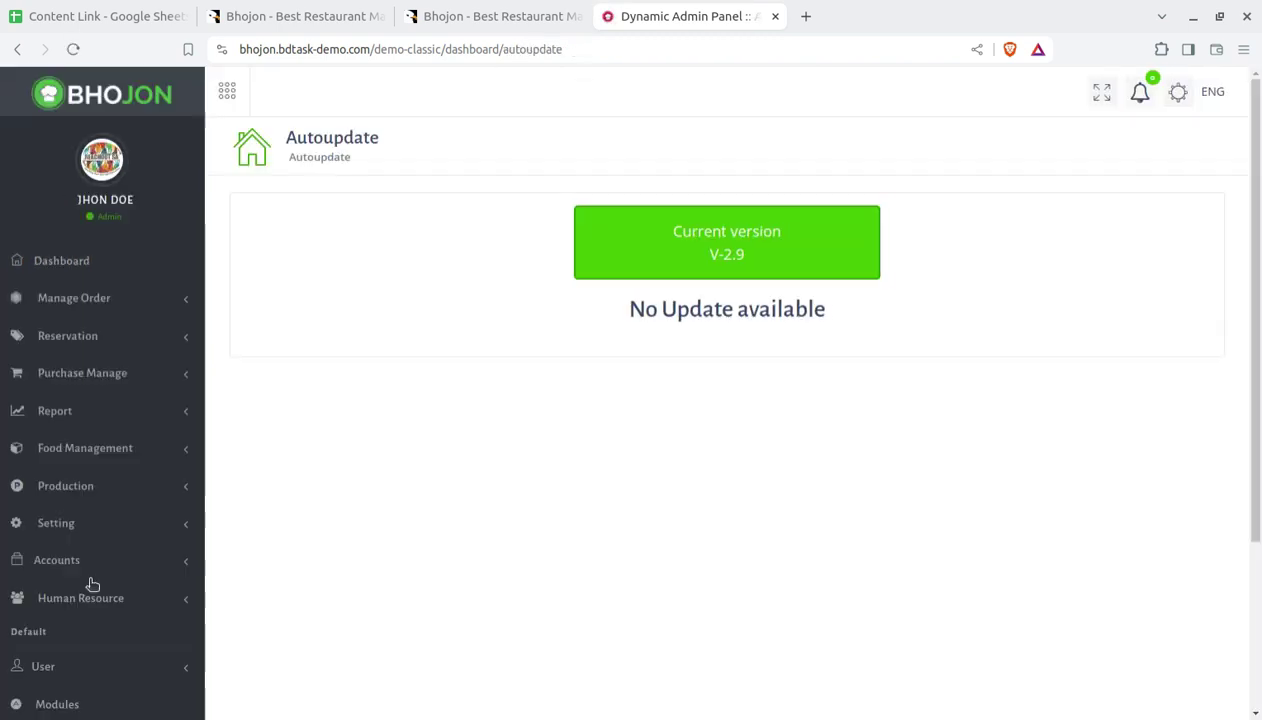
pyautogui.scroll(-3, 150, 585)
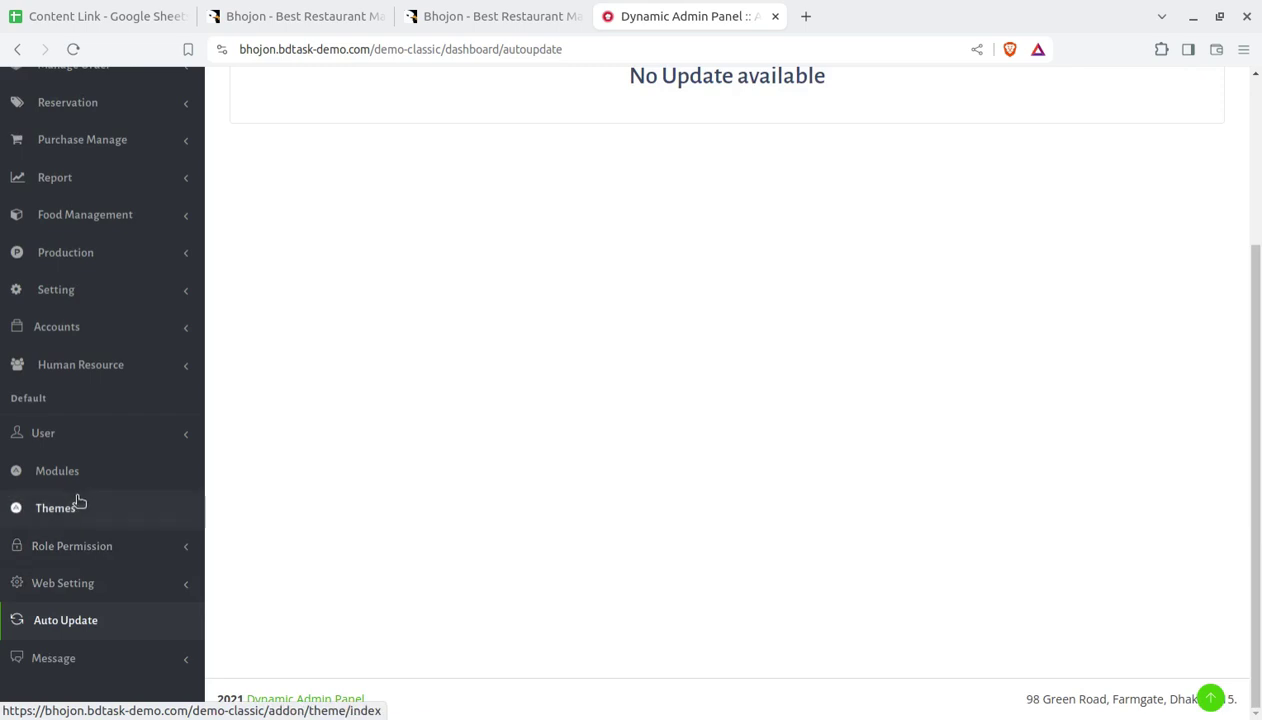
pyautogui.click(85, 666)
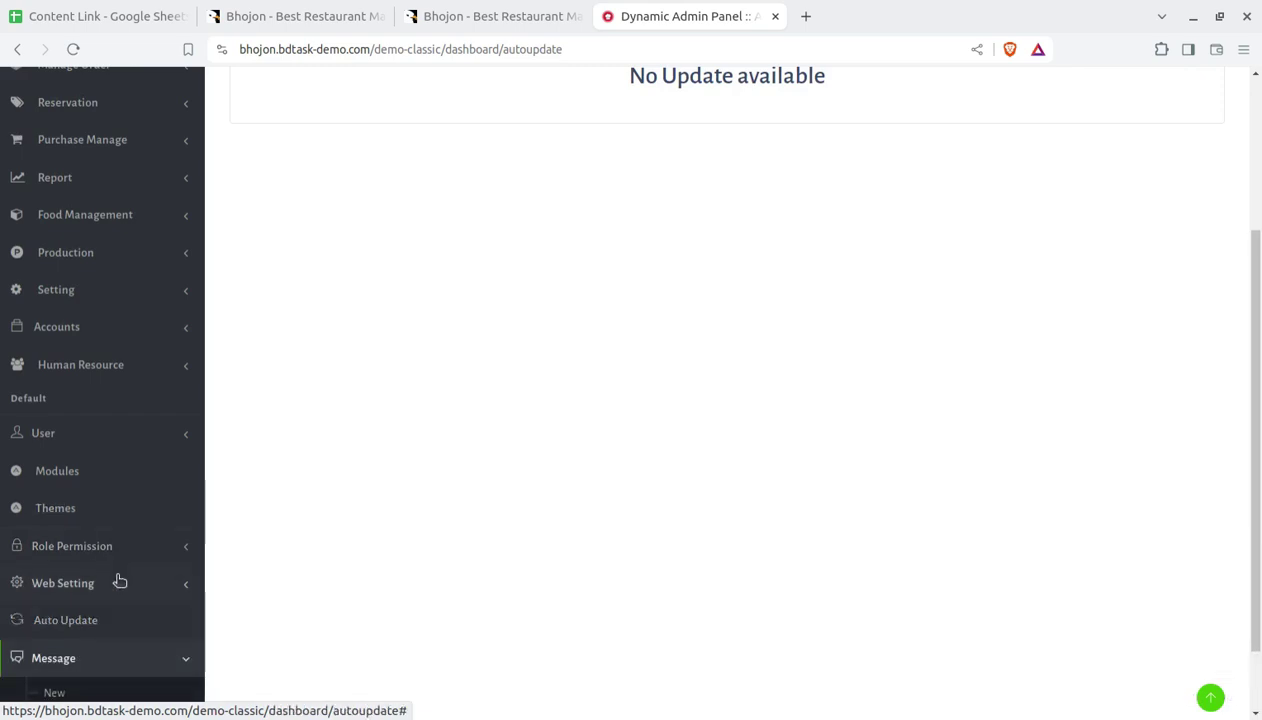
pyautogui.scroll(-1, 100, 590)
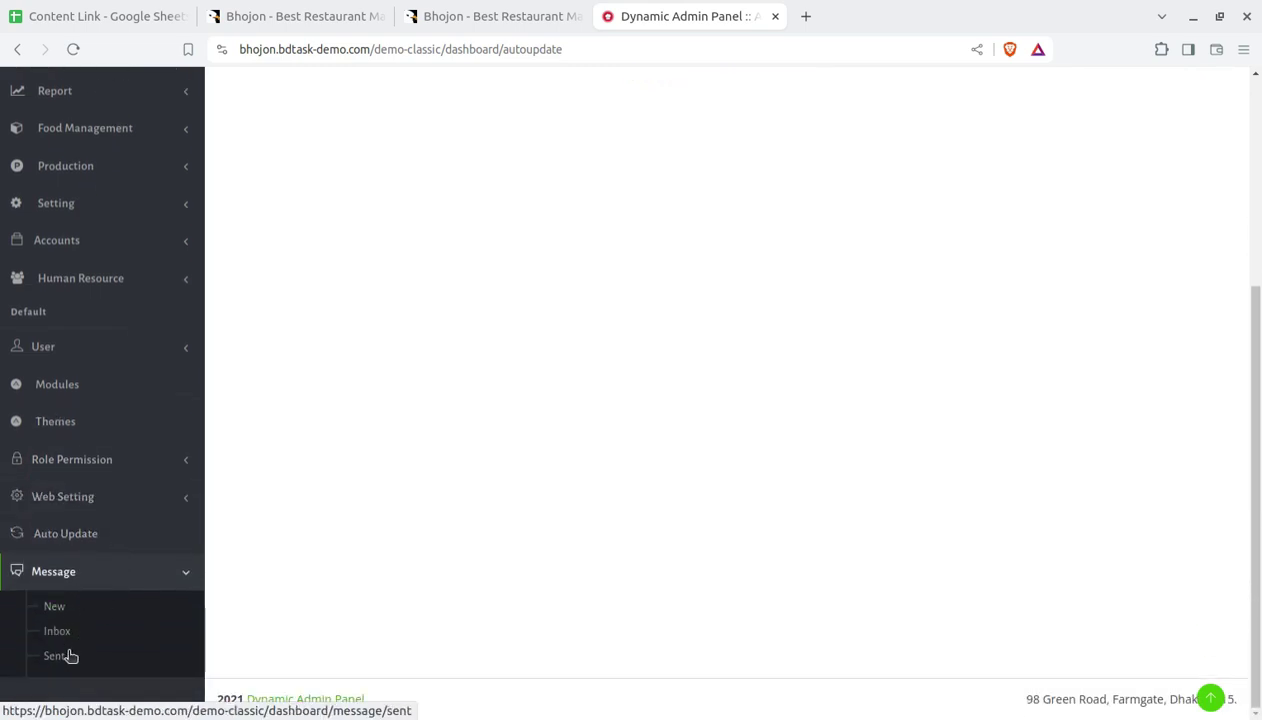
pyautogui.scroll(-2, 85, 578)
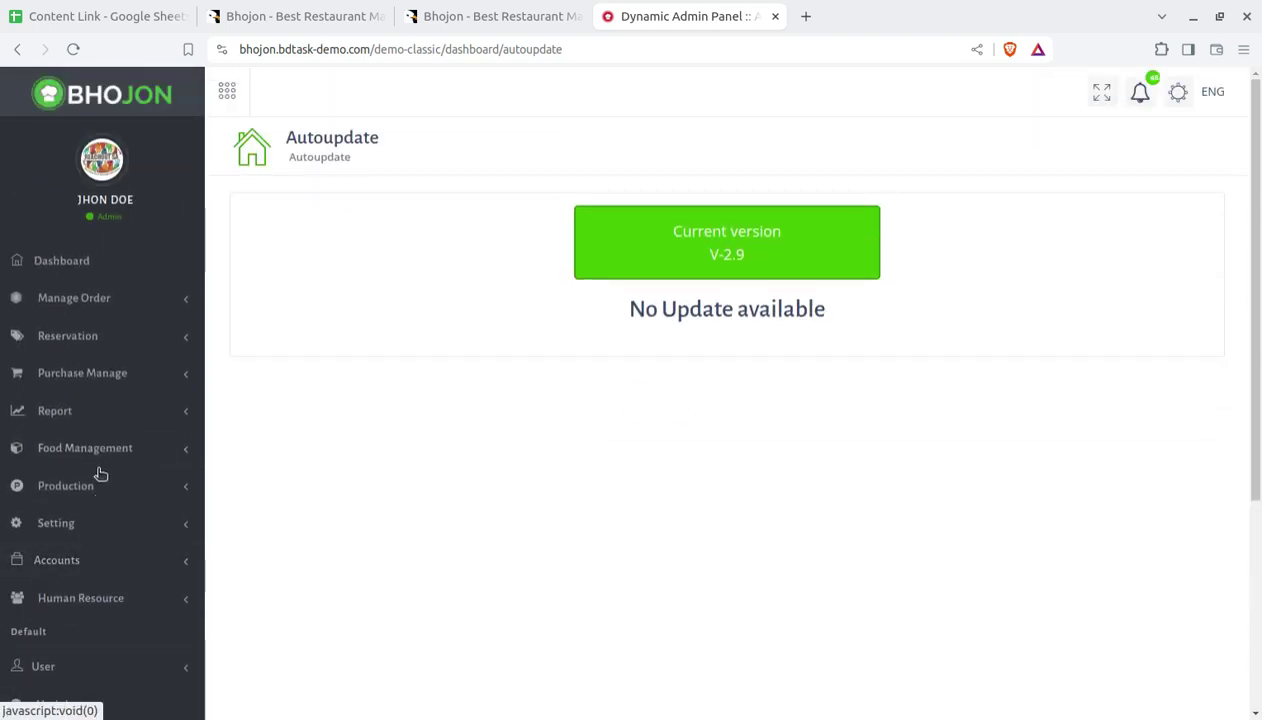
pyautogui.scroll(-3, 110, 470)
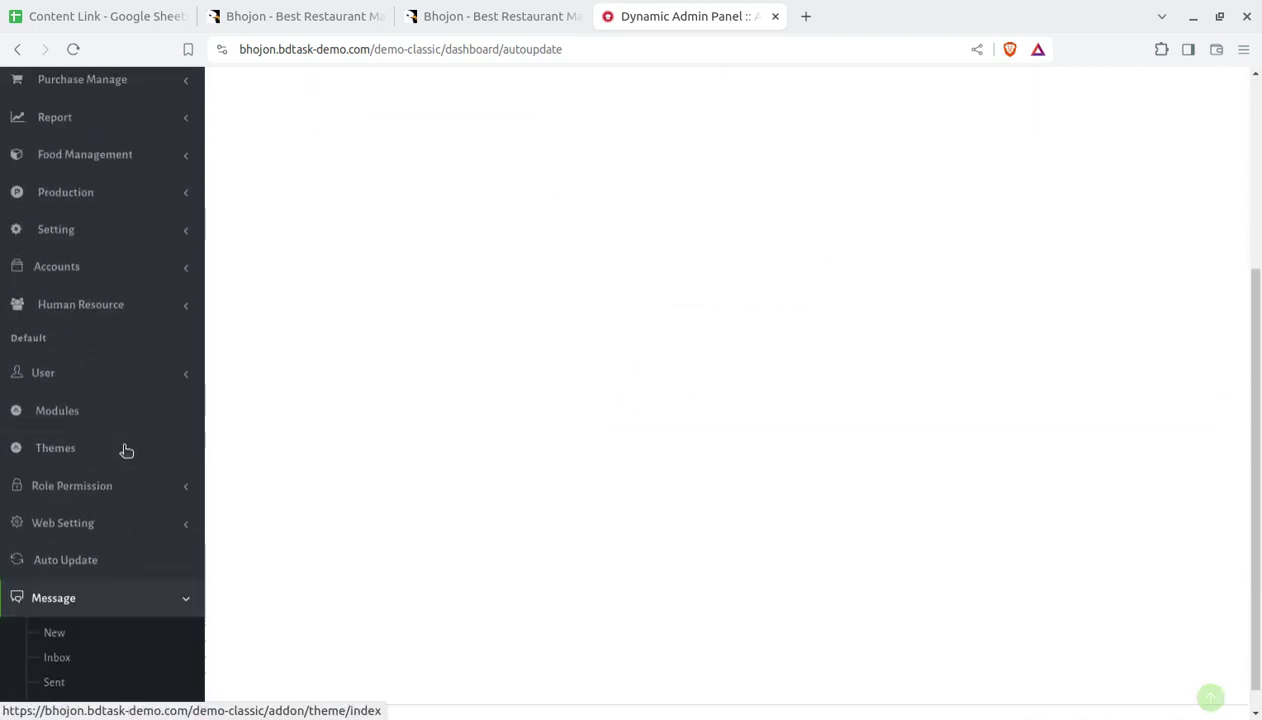
pyautogui.click(105, 522)
pyautogui.click(105, 522)
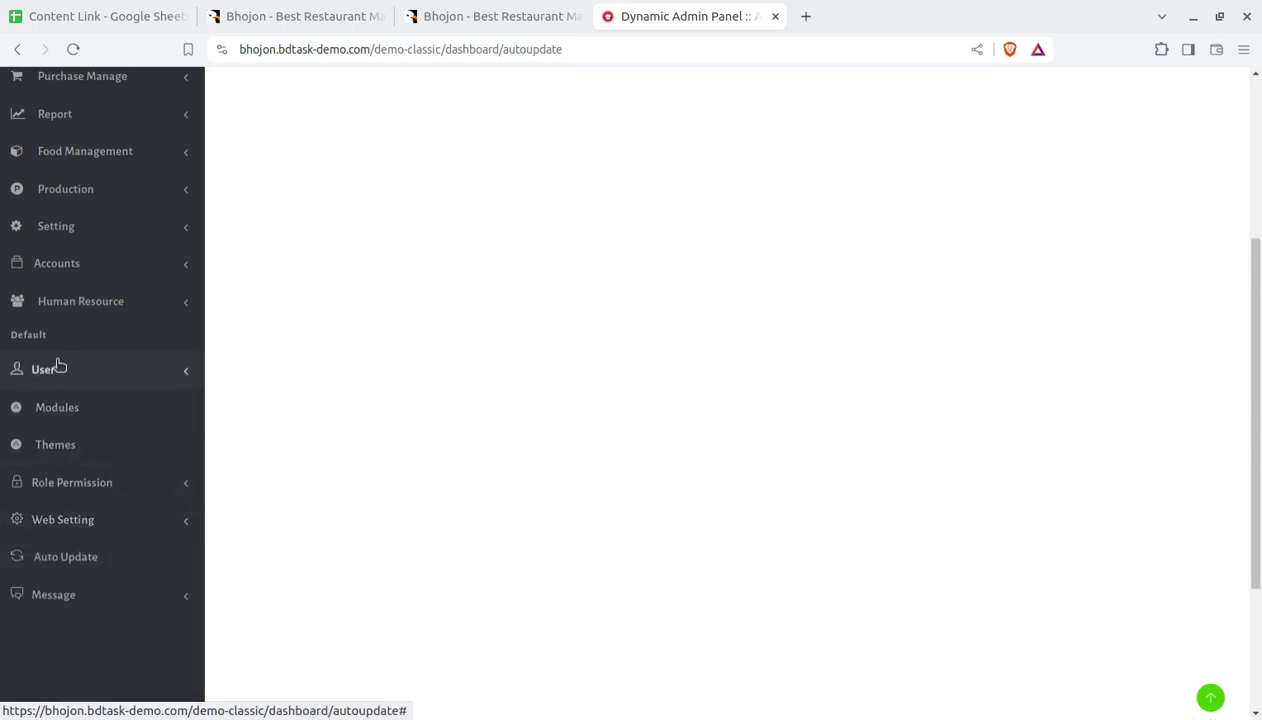
pyautogui.scroll(2, 113, 400)
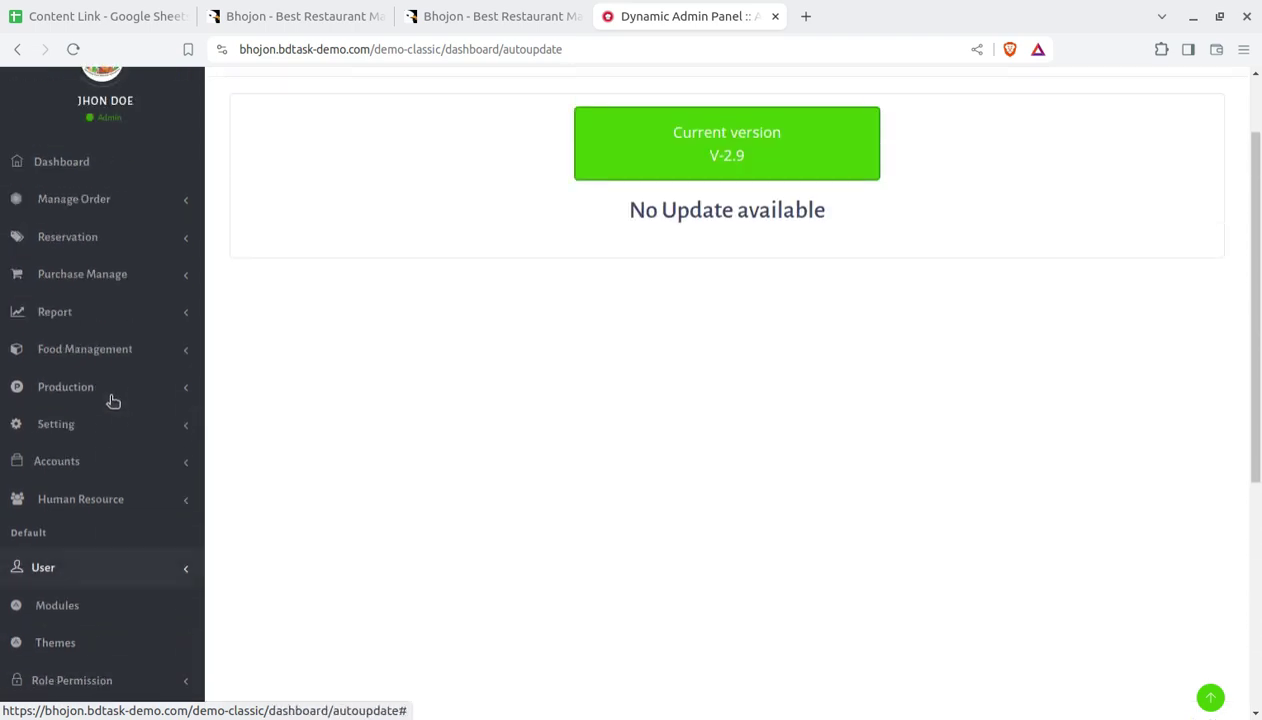
pyautogui.scroll(1, 110, 450)
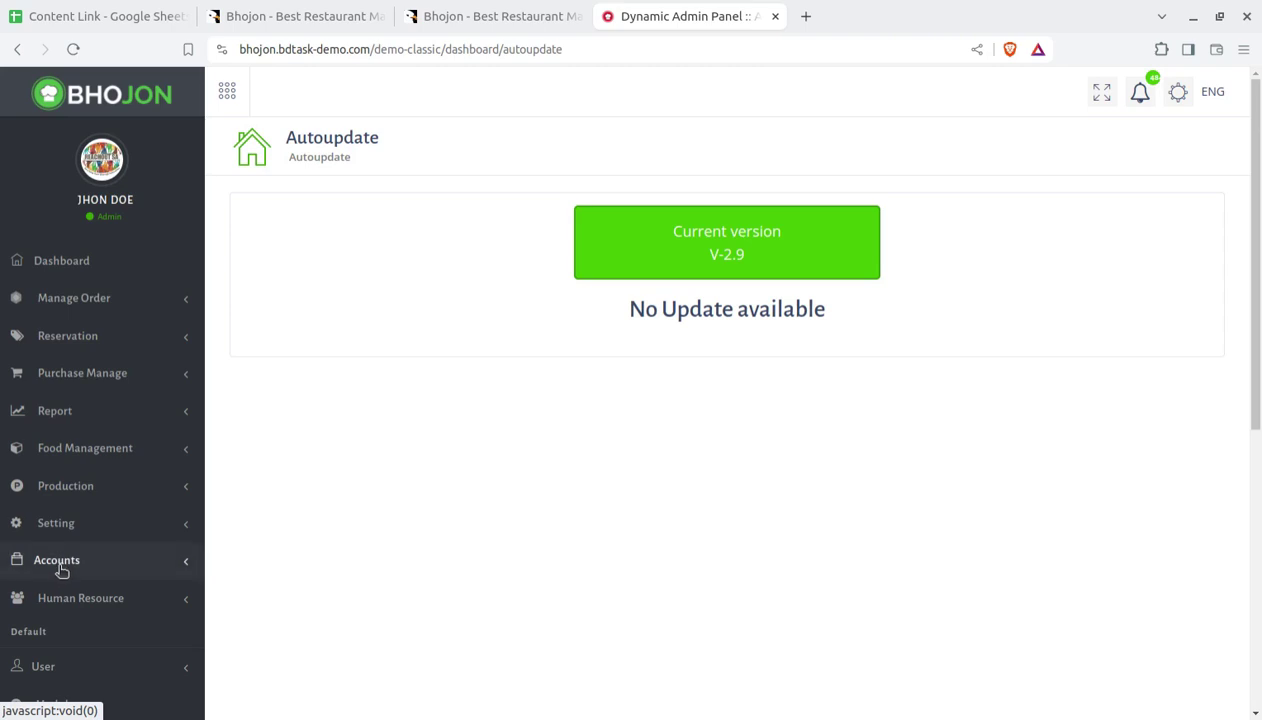
# - Return to the Dashboard home page and open POS Invoice from the Manage Order section
pyautogui.click(57, 262)
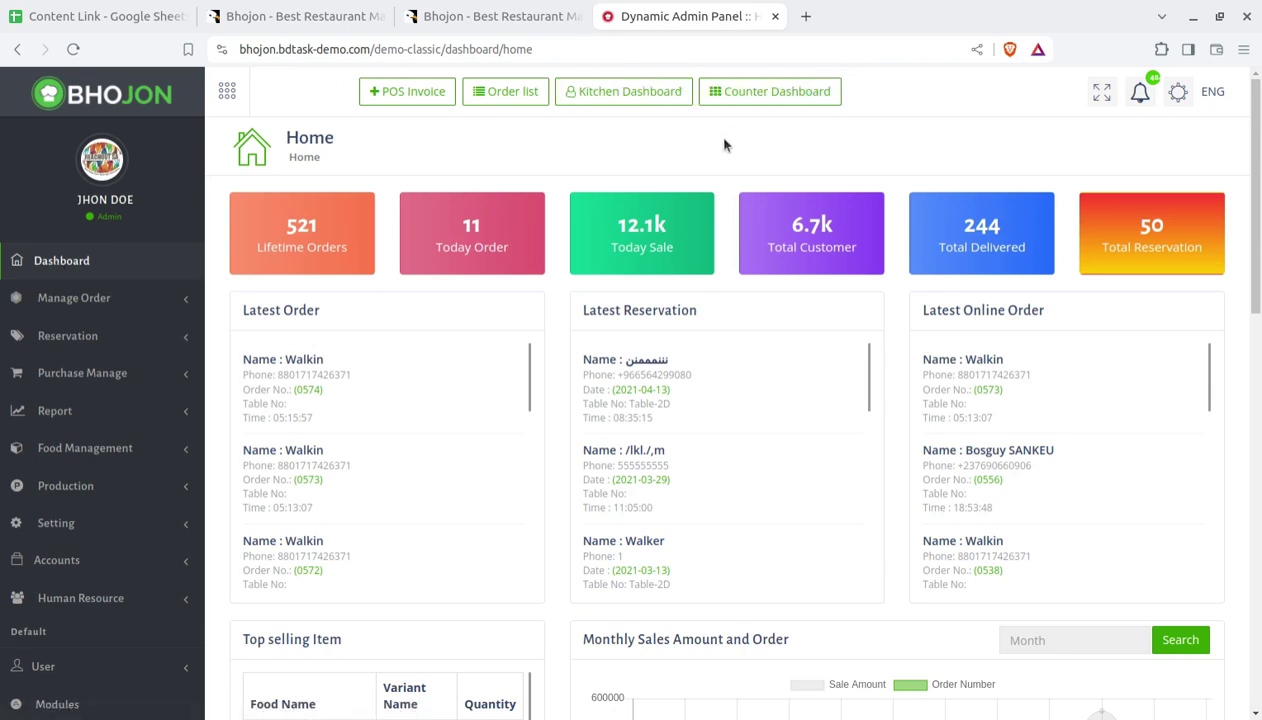
pyautogui.click(80, 298)
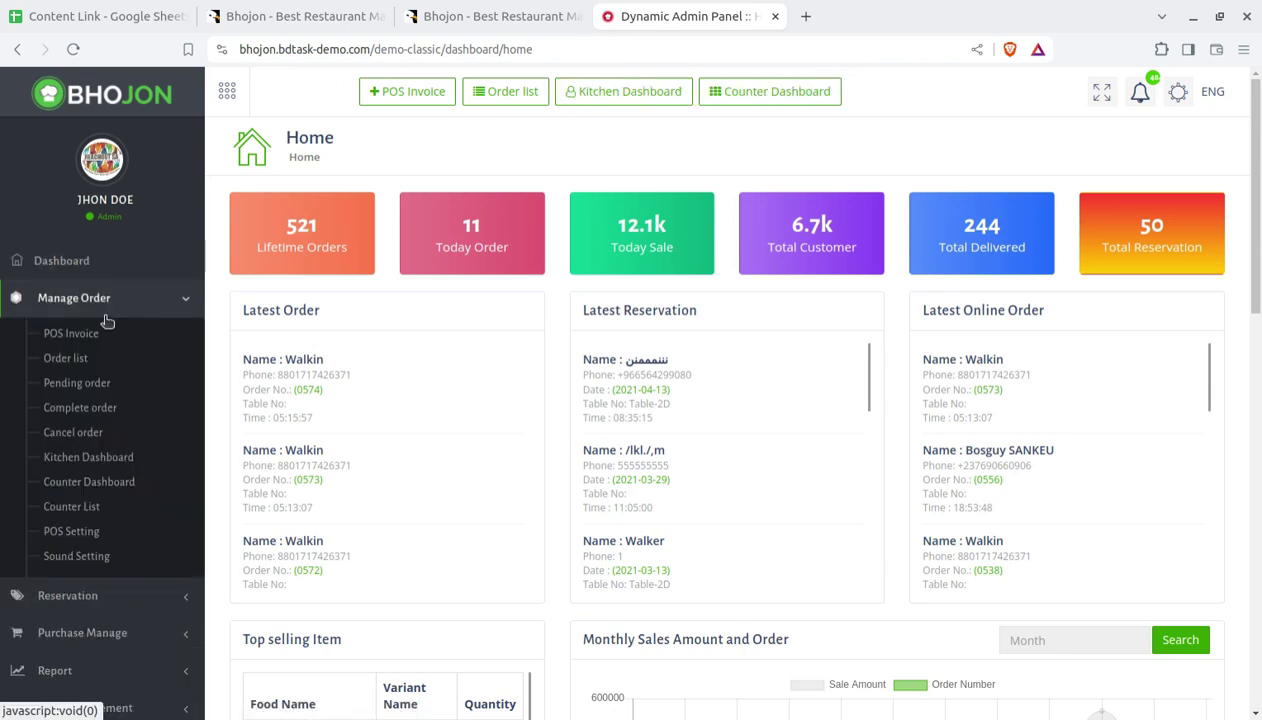
pyautogui.click(84, 342)
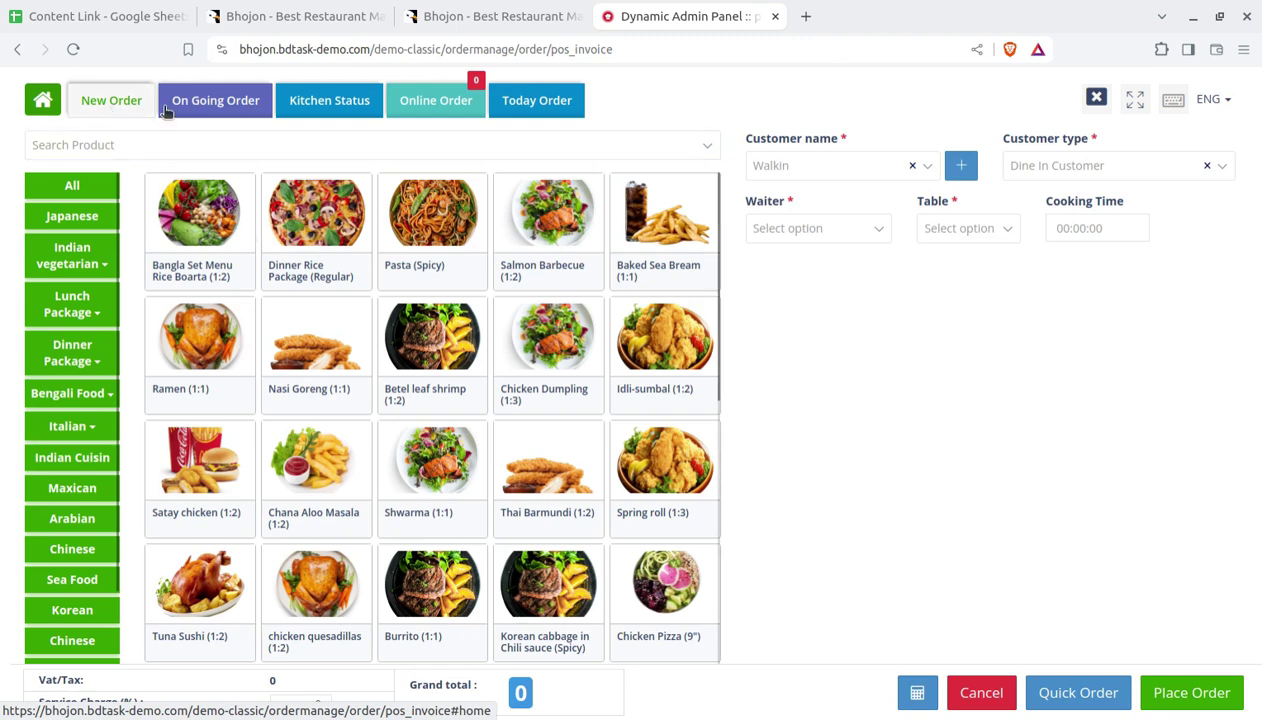
# - View the Kitchen Status cards and the On Going Order list in the POS
pyautogui.click(314, 102)
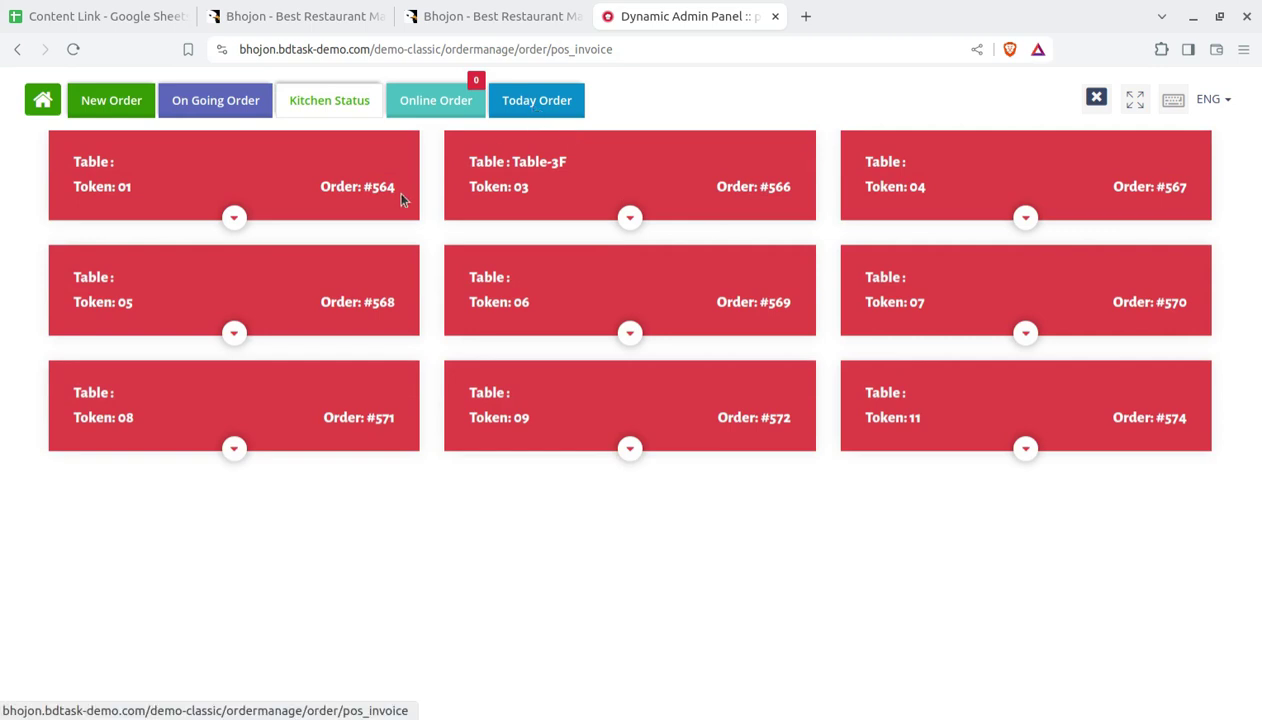
pyautogui.click(229, 100)
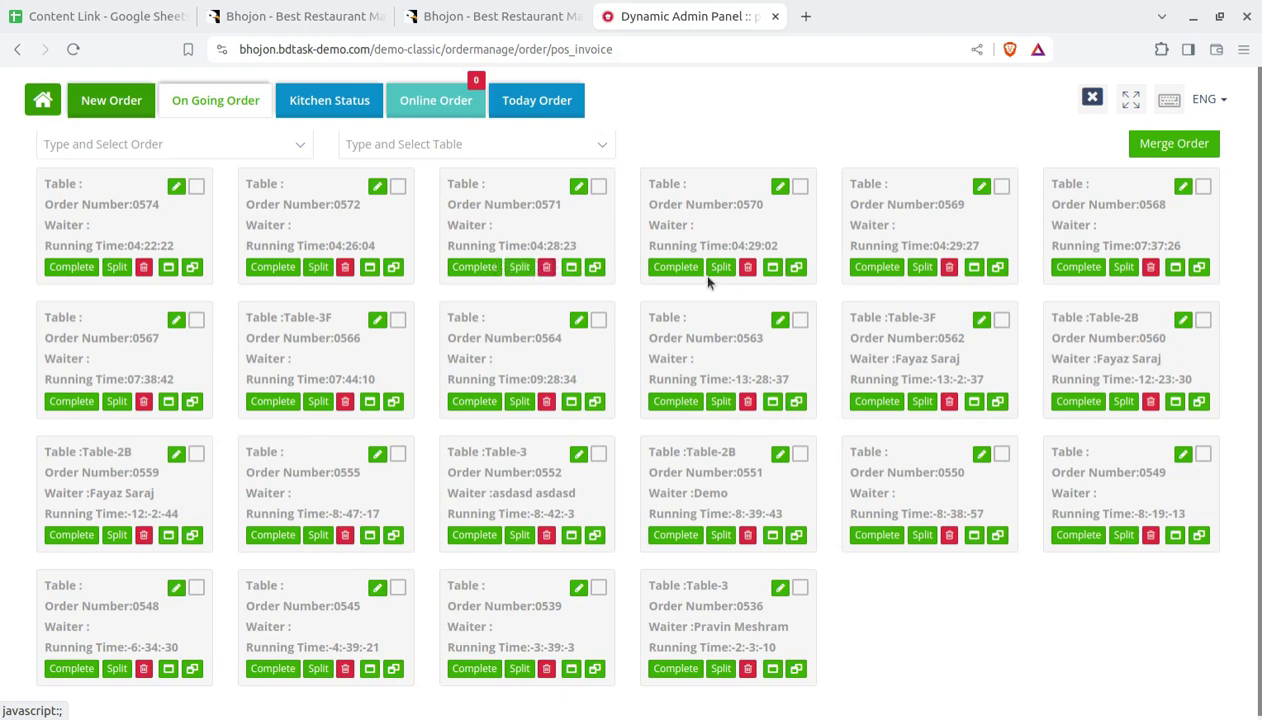
pyautogui.scroll(-1, 773, 337)
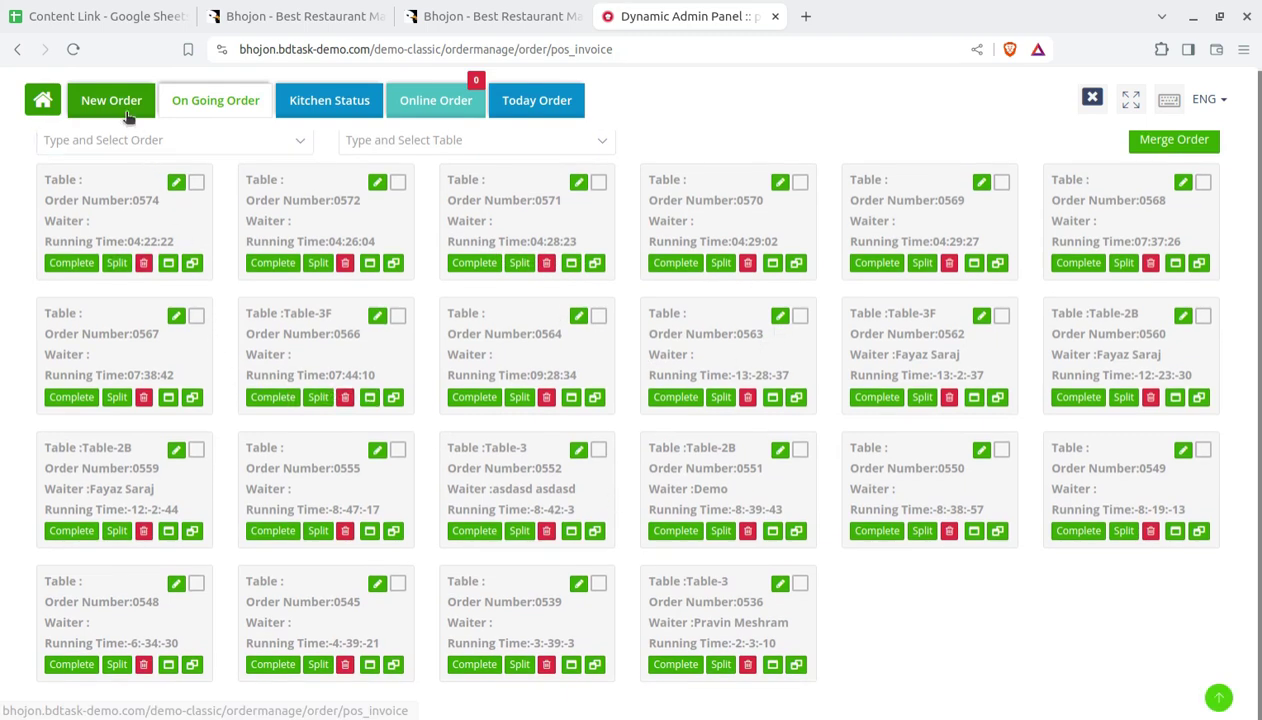
pyautogui.scroll(1, 1056, 336)
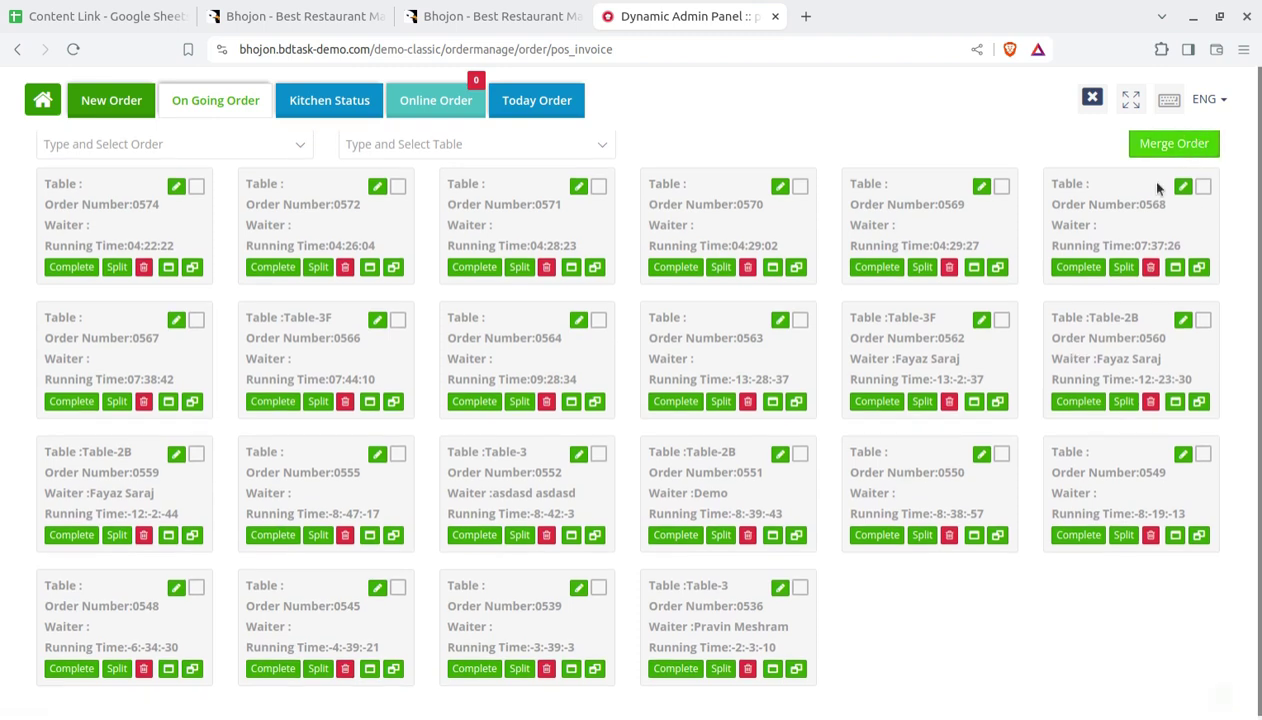
# - Select the first two ongoing orders as candidates for Merge Order
pyautogui.click(1153, 148)
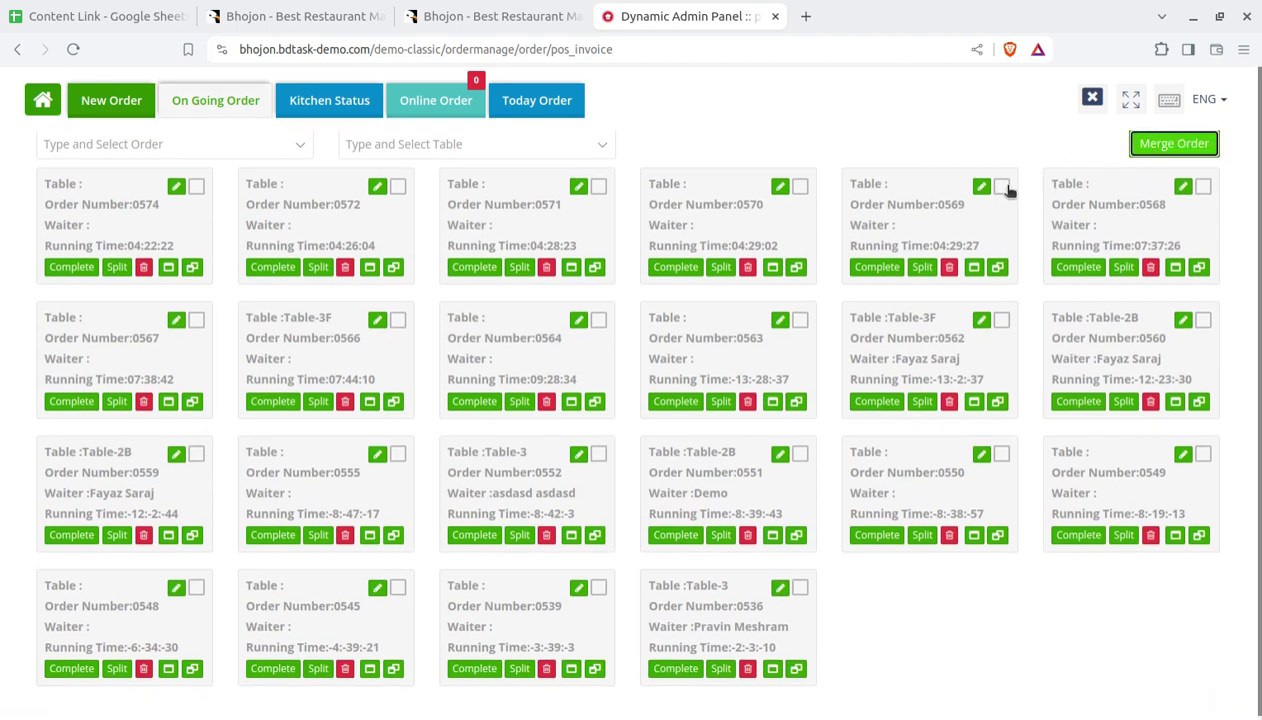
pyautogui.click(195, 187)
pyautogui.click(398, 187)
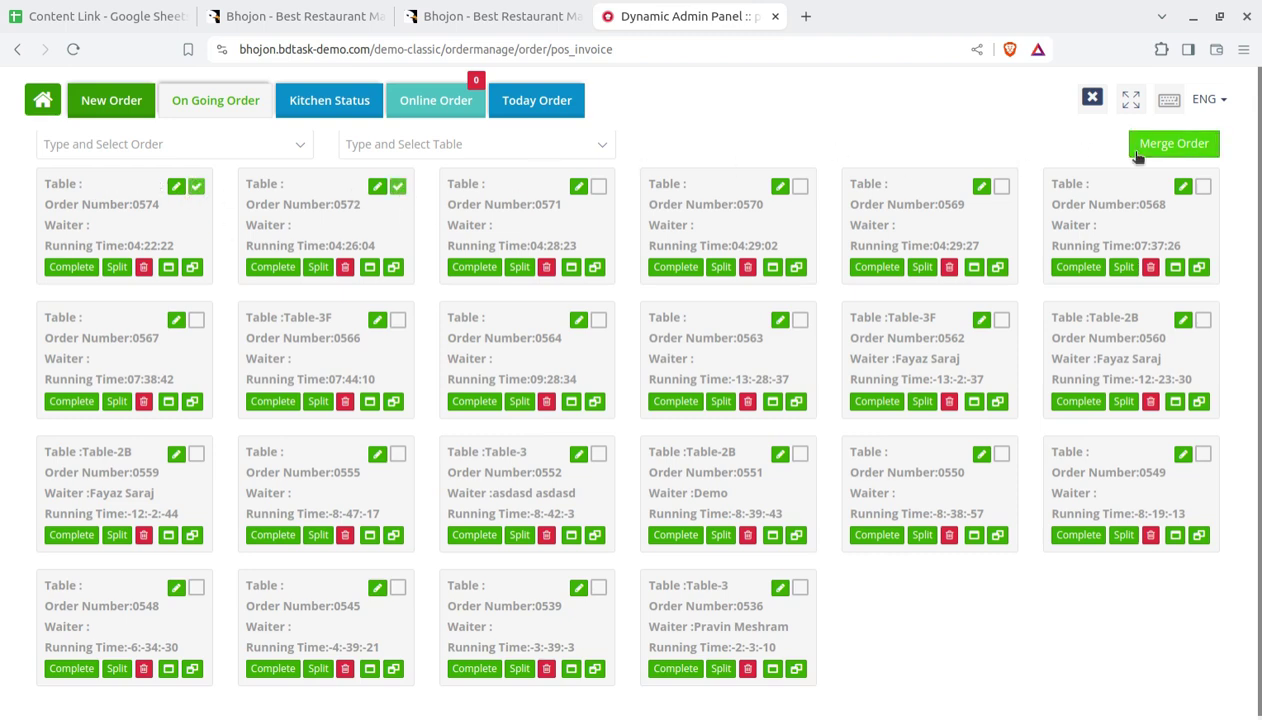
# - Return to New Order and filter the products to Food curry under Indian vegetarian
pyautogui.click(104, 106)
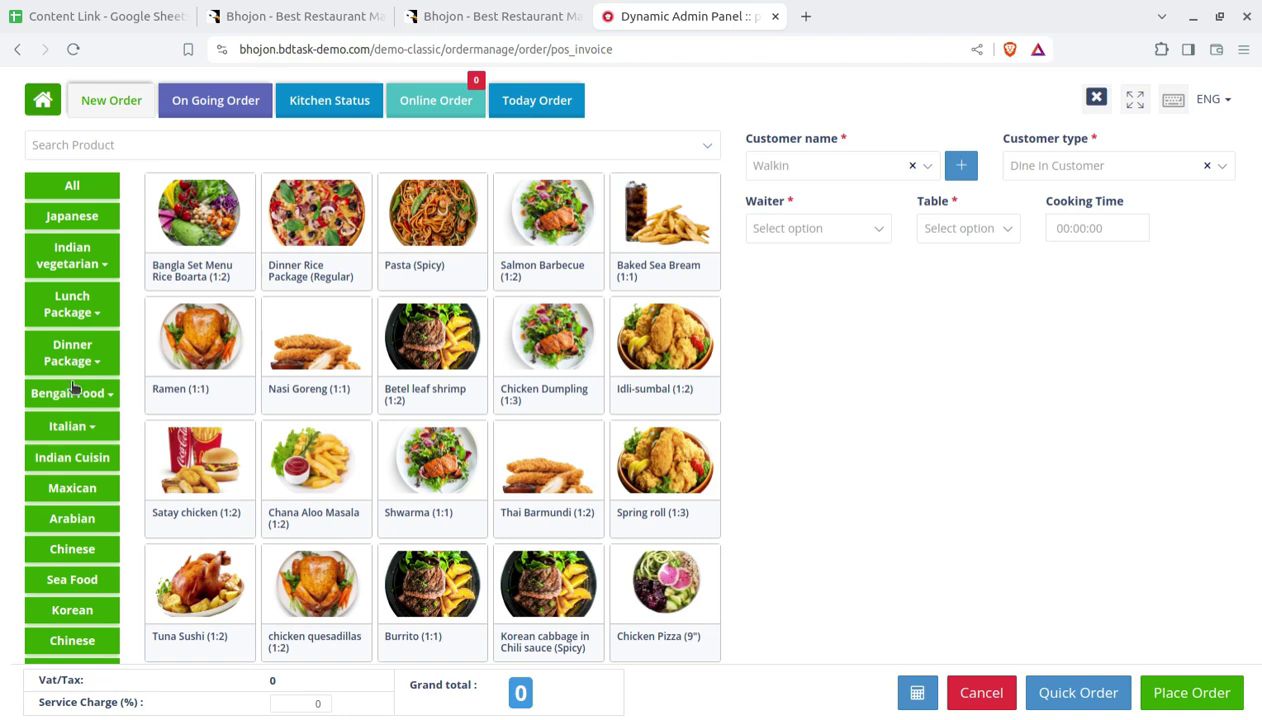
pyautogui.click(82, 263)
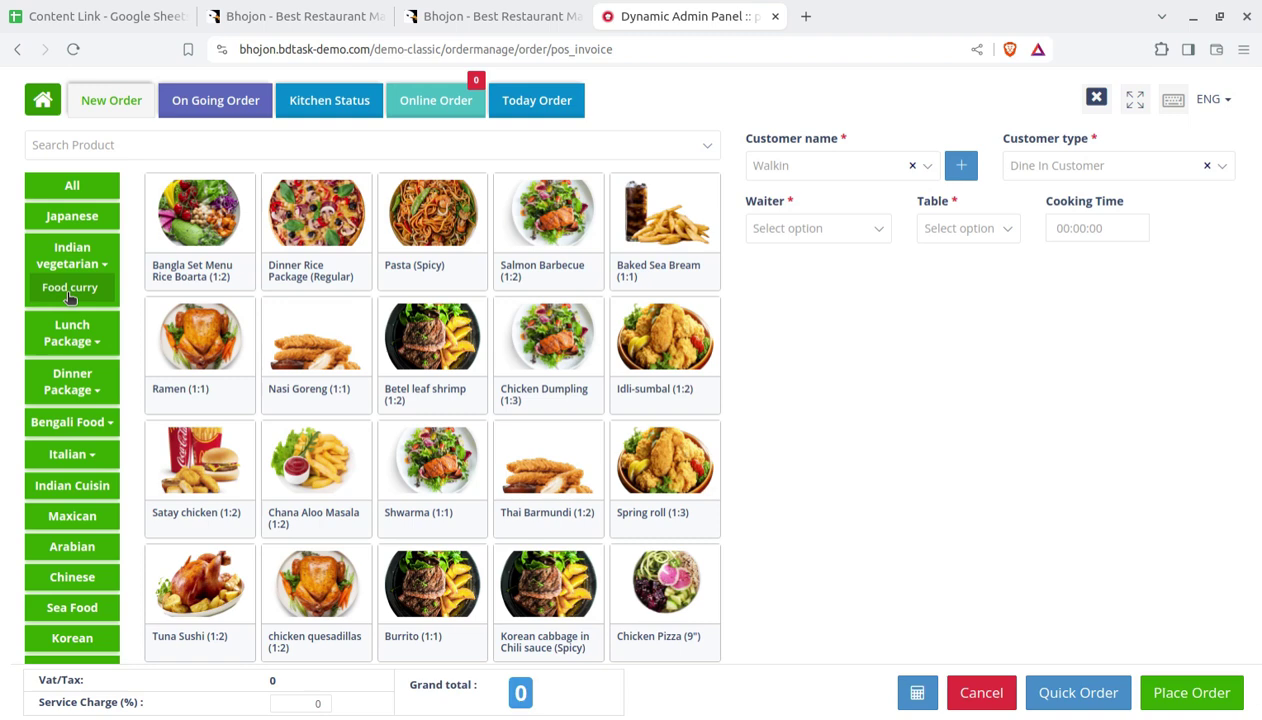
pyautogui.click(70, 290)
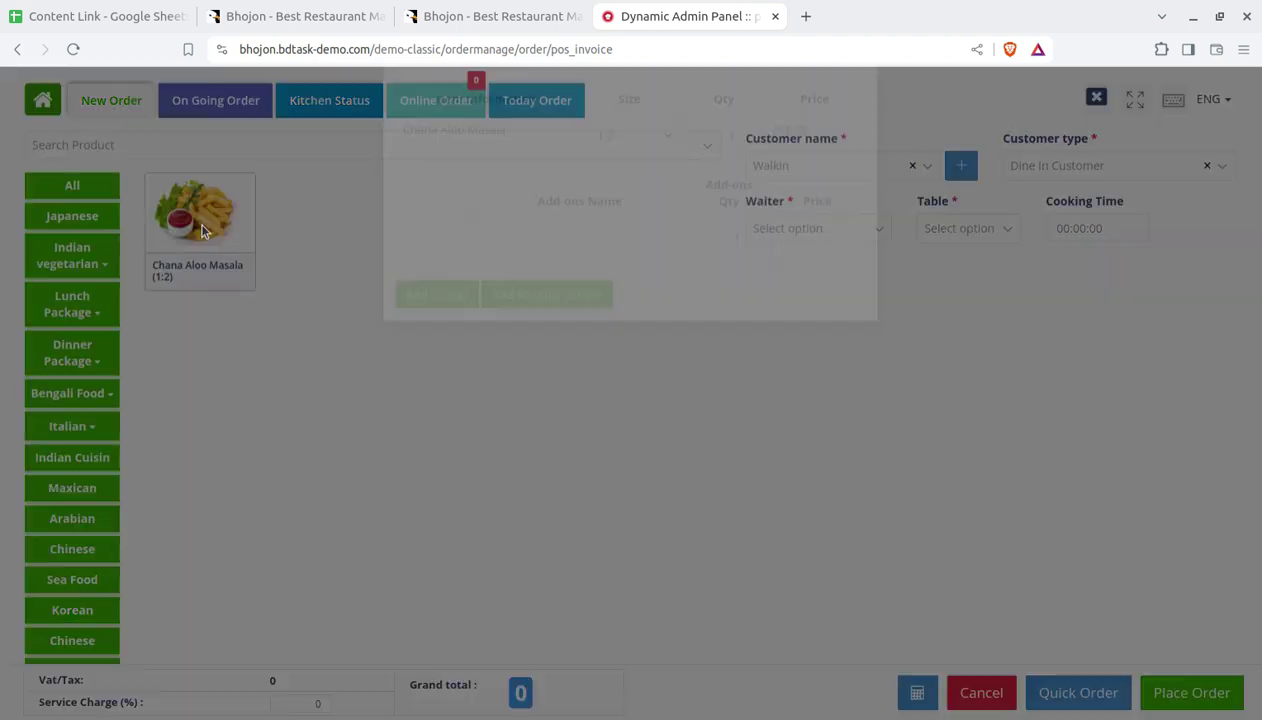
# - Add one Chana Aloo Masala in size 1:2 to the cart with its blank add-on ticked, and close the item details
pyautogui.click(204, 236)
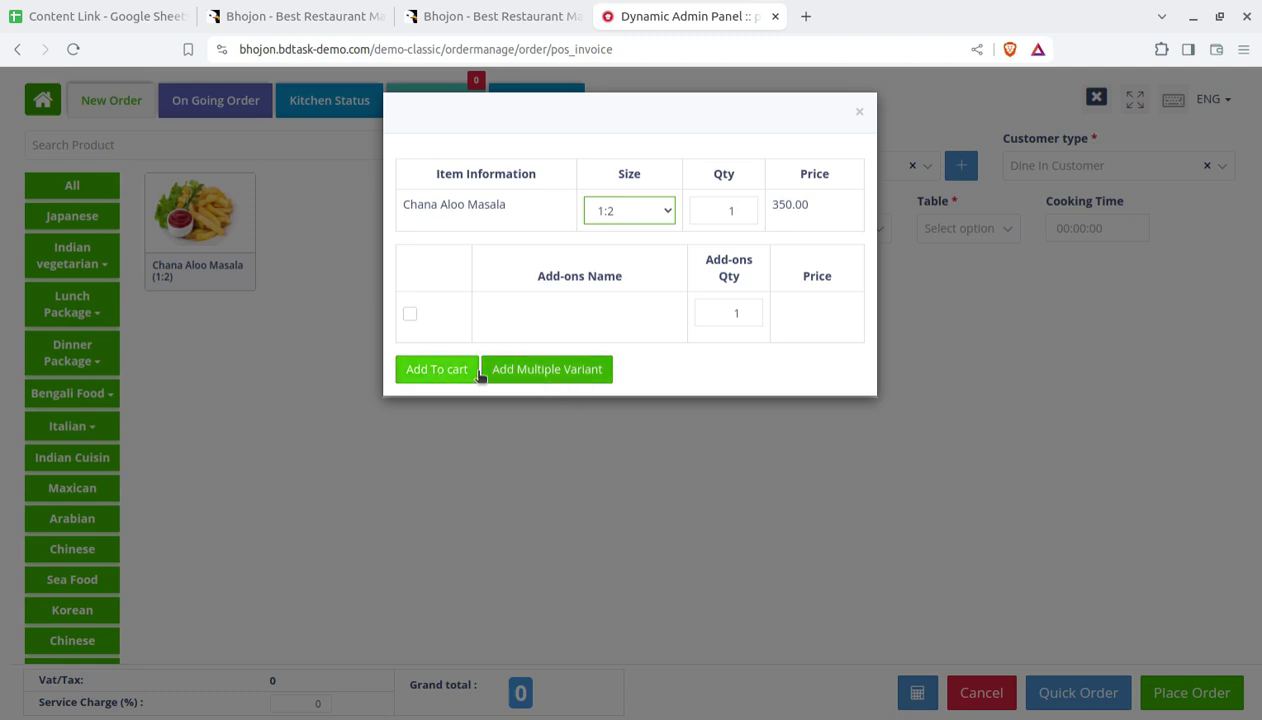
pyautogui.click(408, 327)
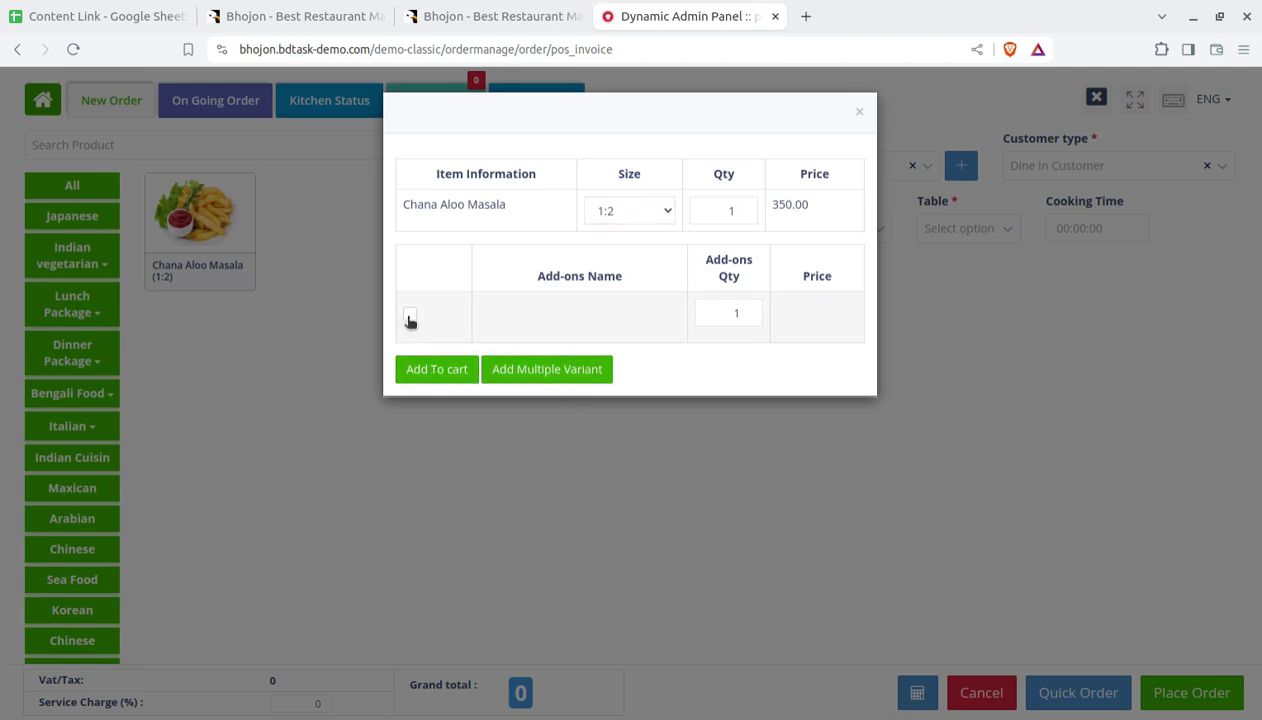
pyautogui.press('space')
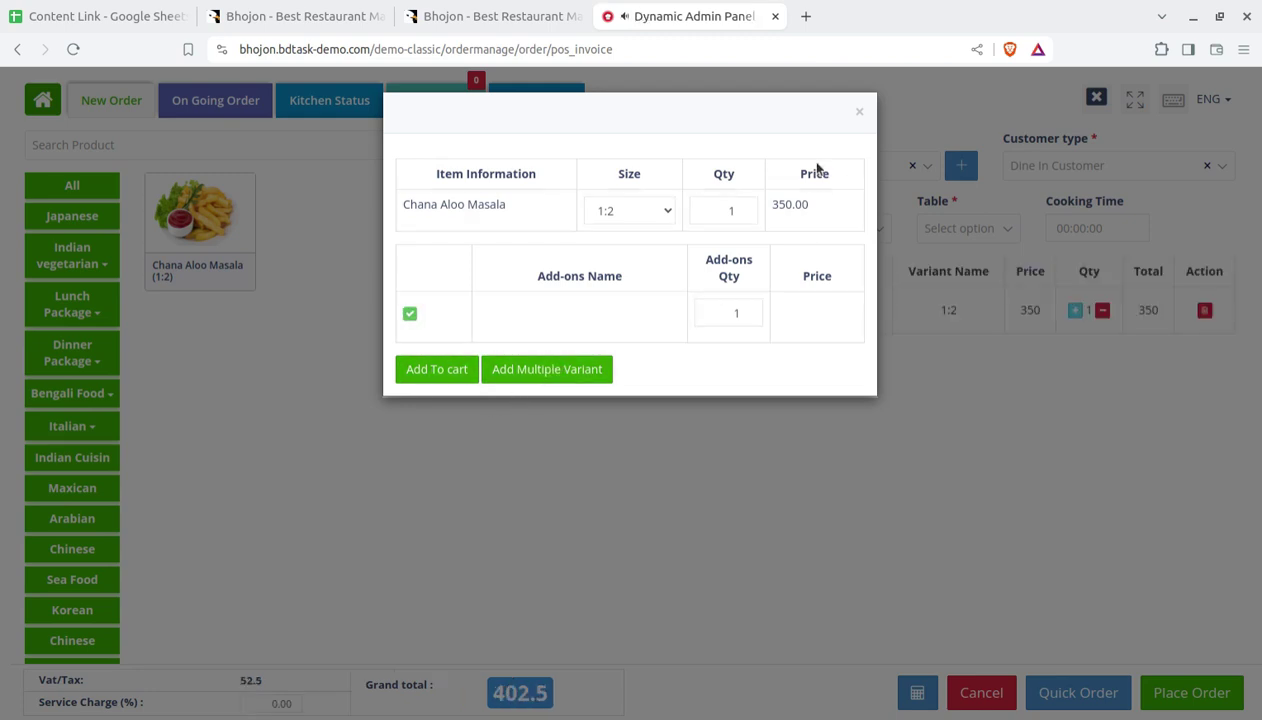
pyautogui.click(859, 113)
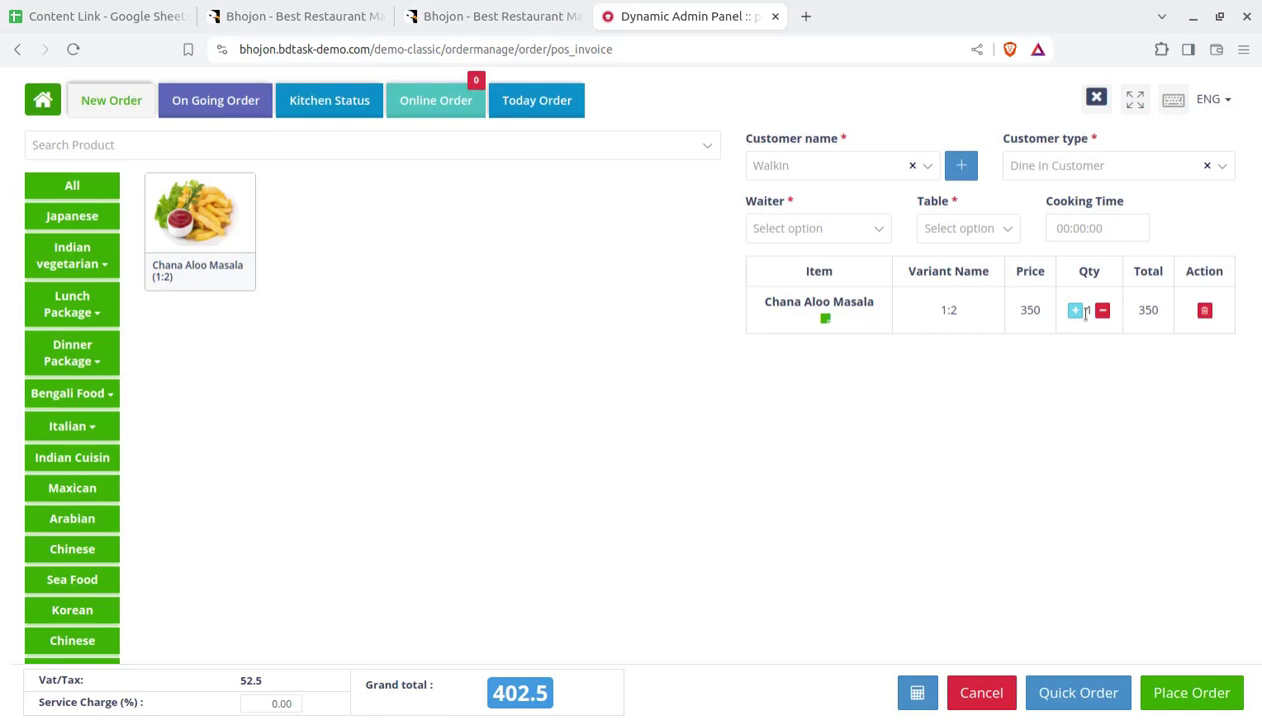
# - Assign a waiter and Table-2B to the new order and check the Cooking Time field without setting a time
pyautogui.click(776, 228)
pyautogui.click(781, 326)
pyautogui.click(958, 236)
pyautogui.click(955, 327)
pyautogui.click(1056, 230)
pyautogui.click(1010, 391)
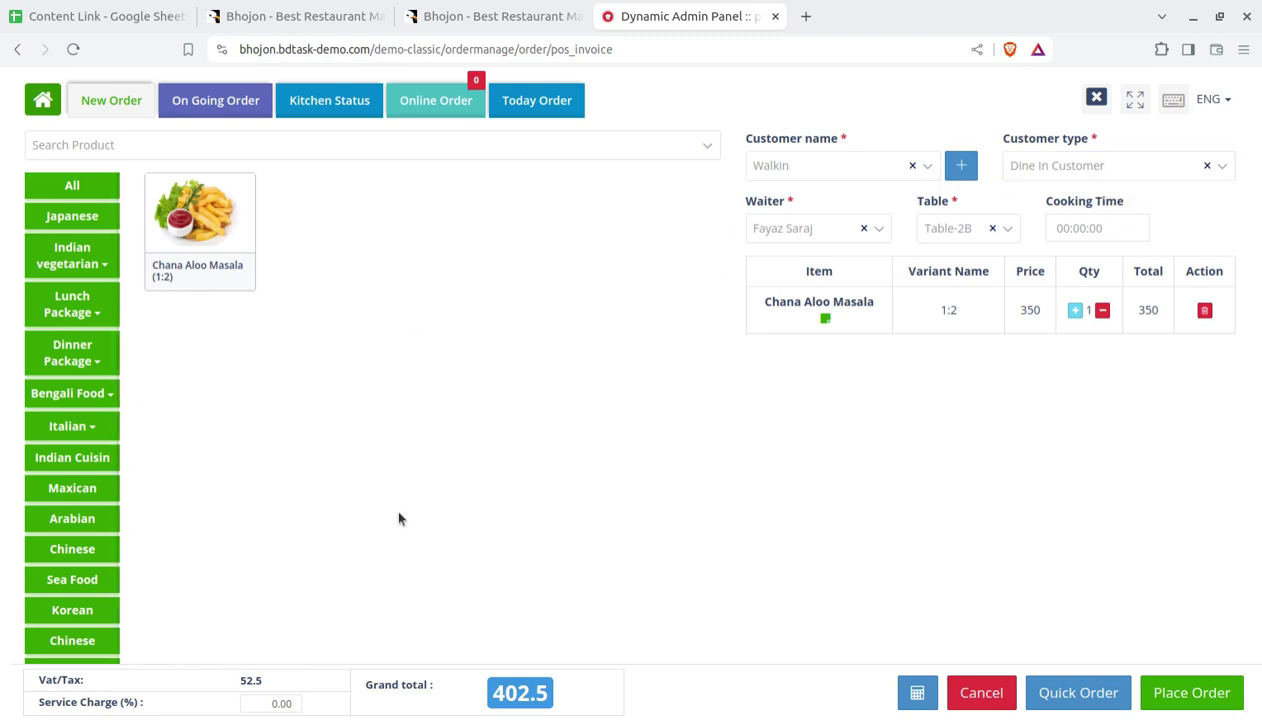
# - Leave the POS for the dashboard and view the Reservation section's Add Booking, Unavailable Day and Reservation Setting pages
pyautogui.click(38, 108)
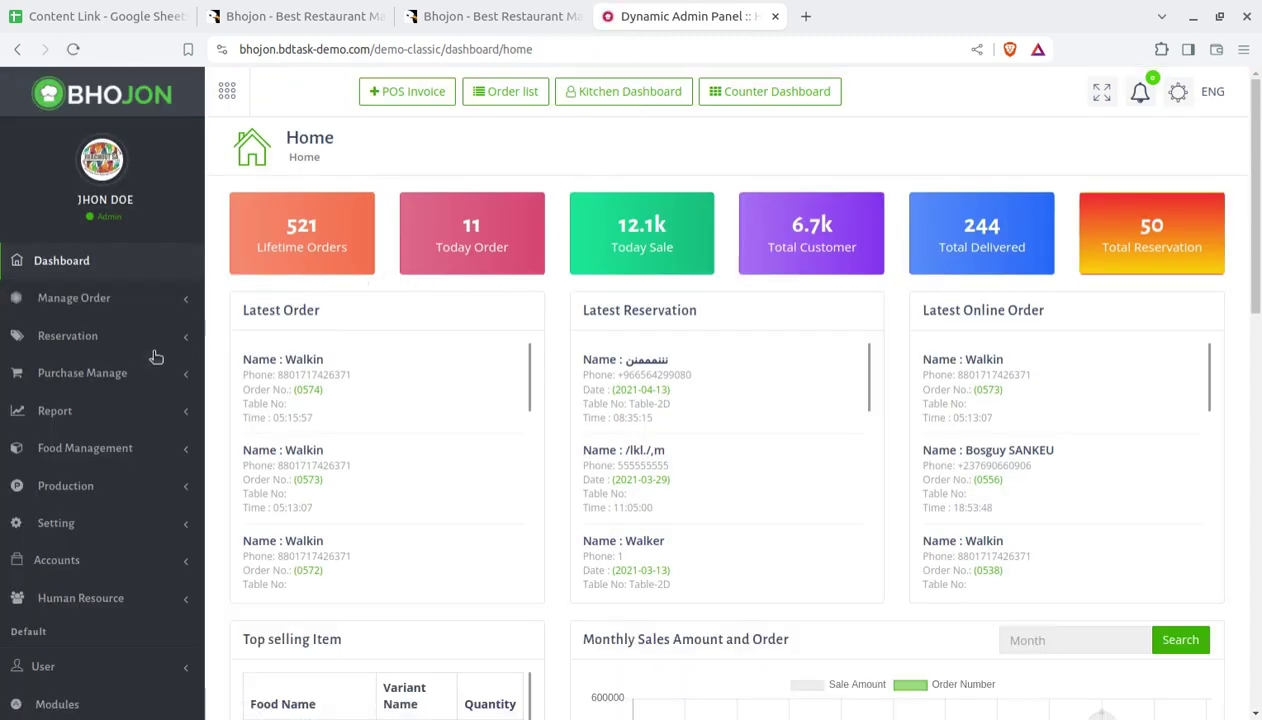
pyautogui.click(95, 338)
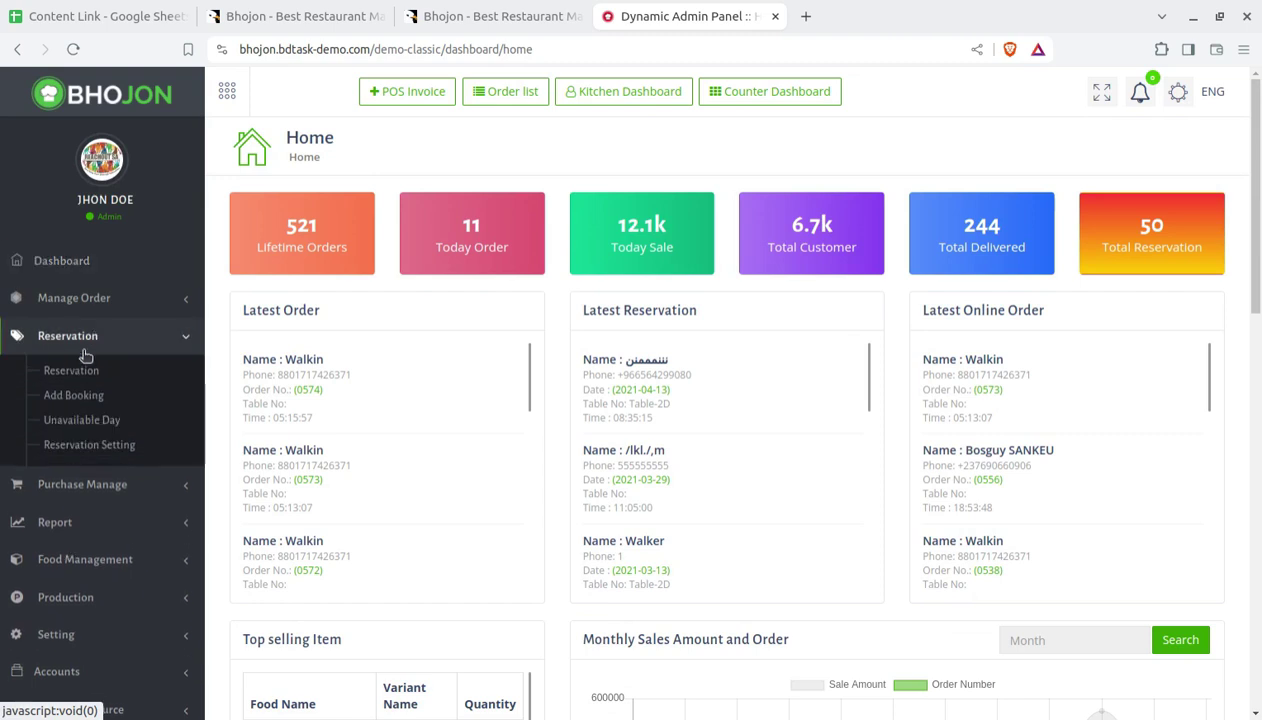
pyautogui.click(78, 380)
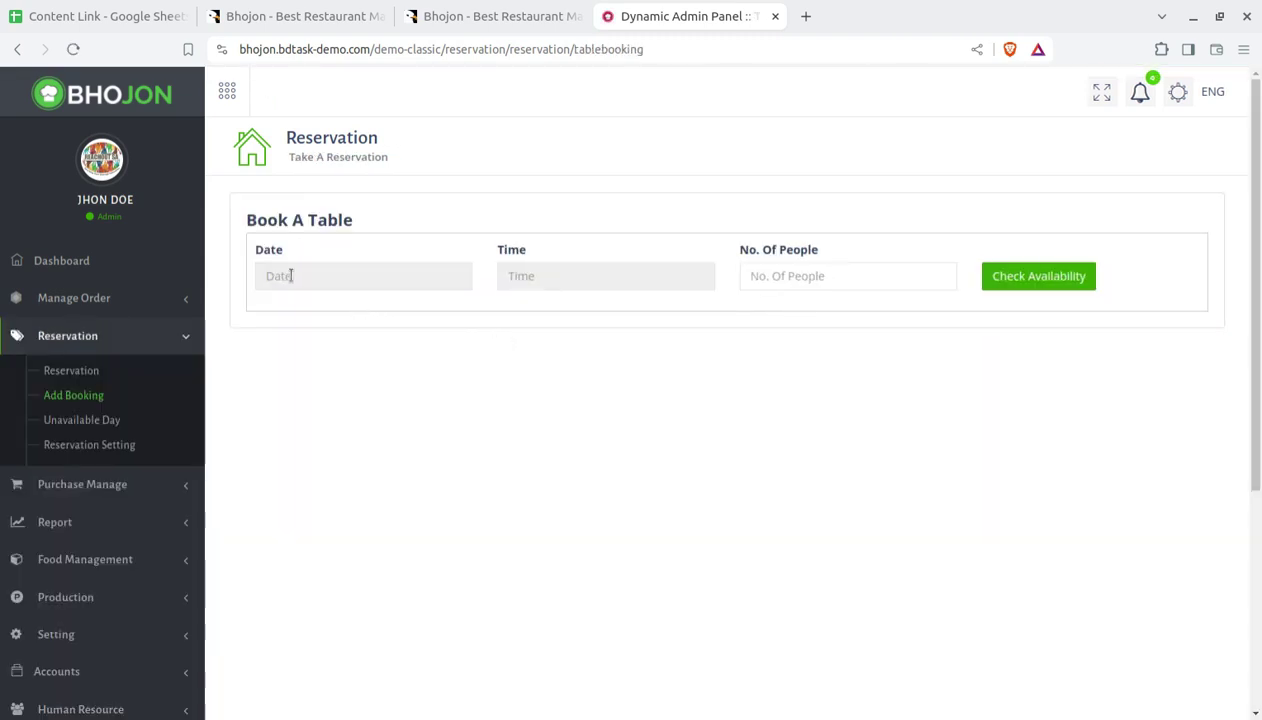
pyautogui.click(108, 422)
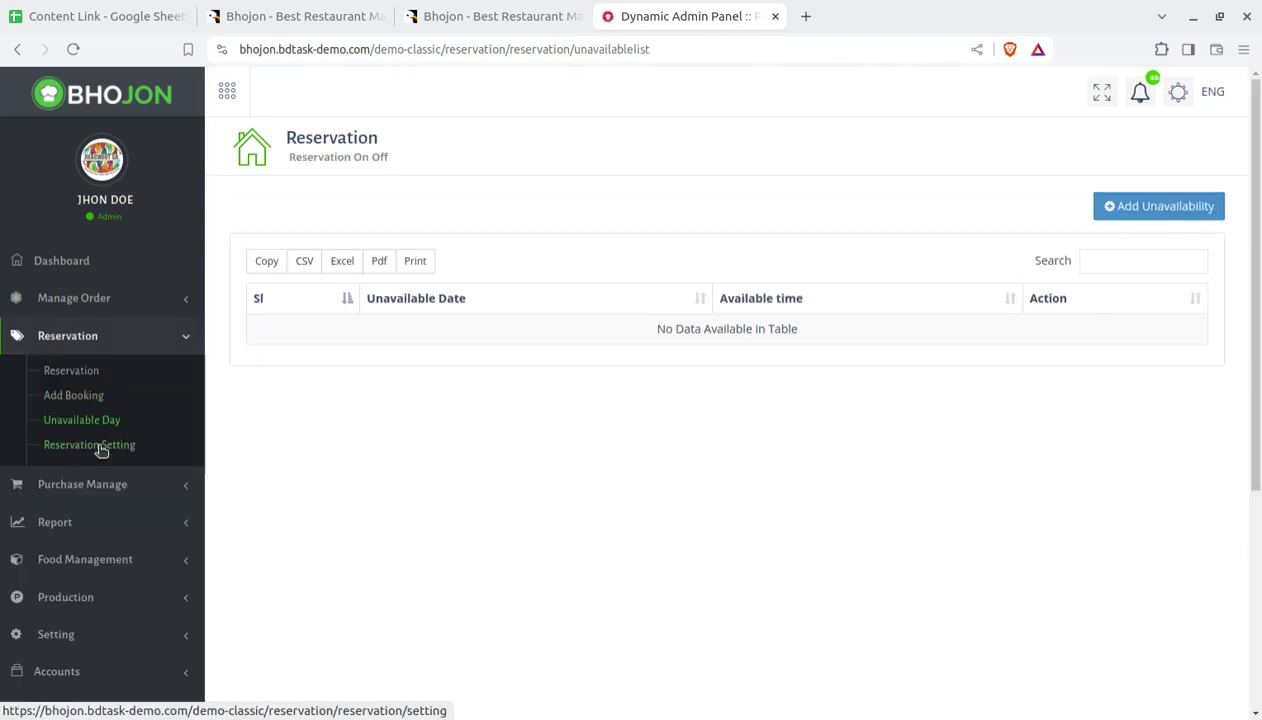
pyautogui.click(101, 452)
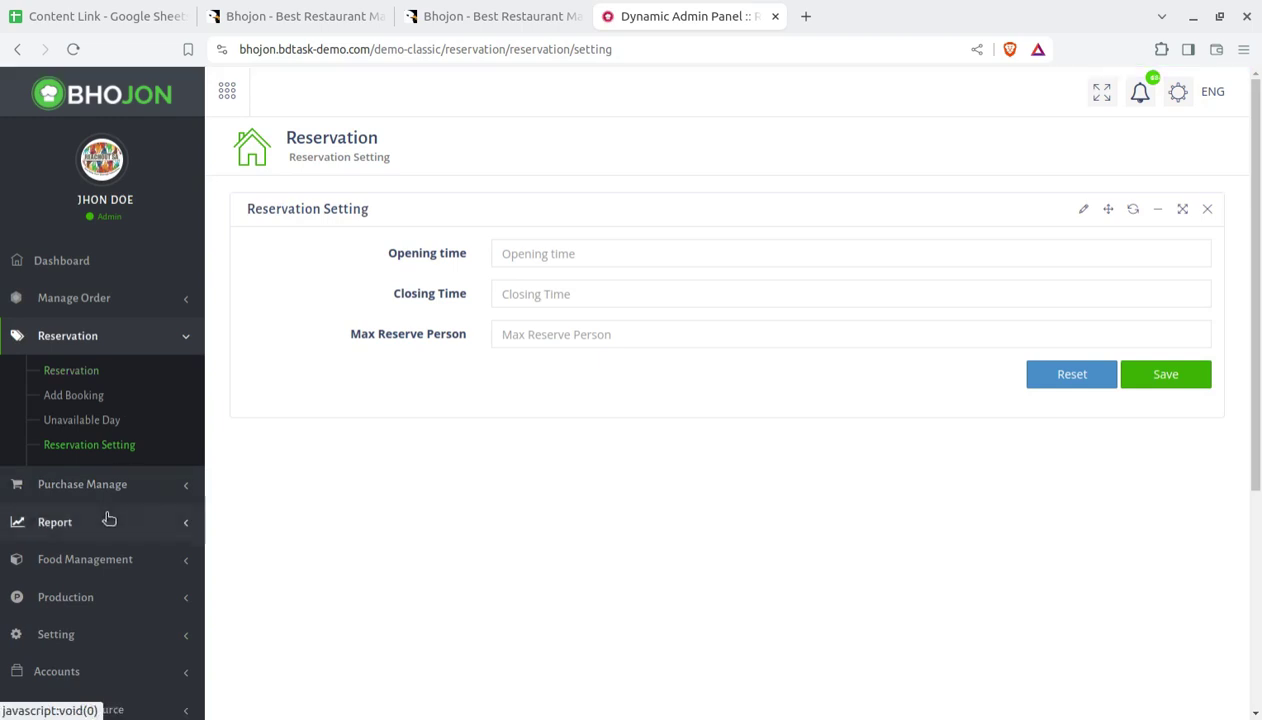
# - View the purchase list under Purchase Manage and the Cash Register Report under Report
pyautogui.click(105, 486)
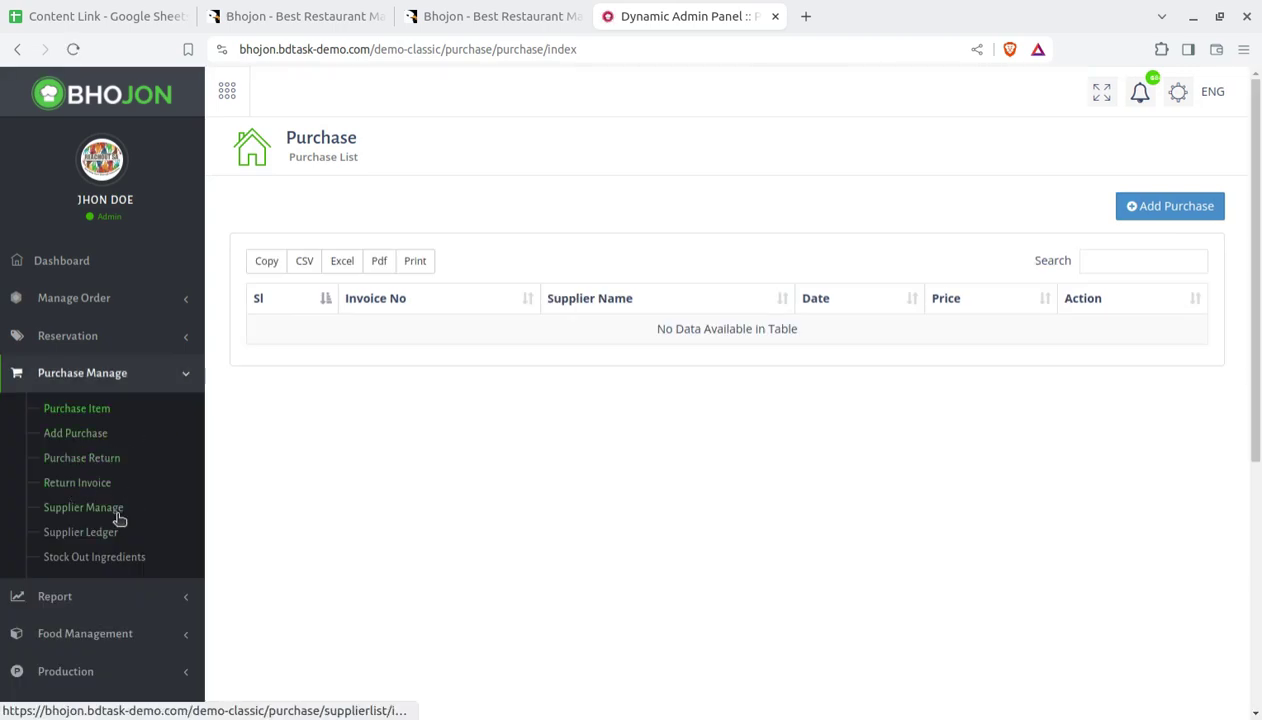
pyautogui.click(106, 598)
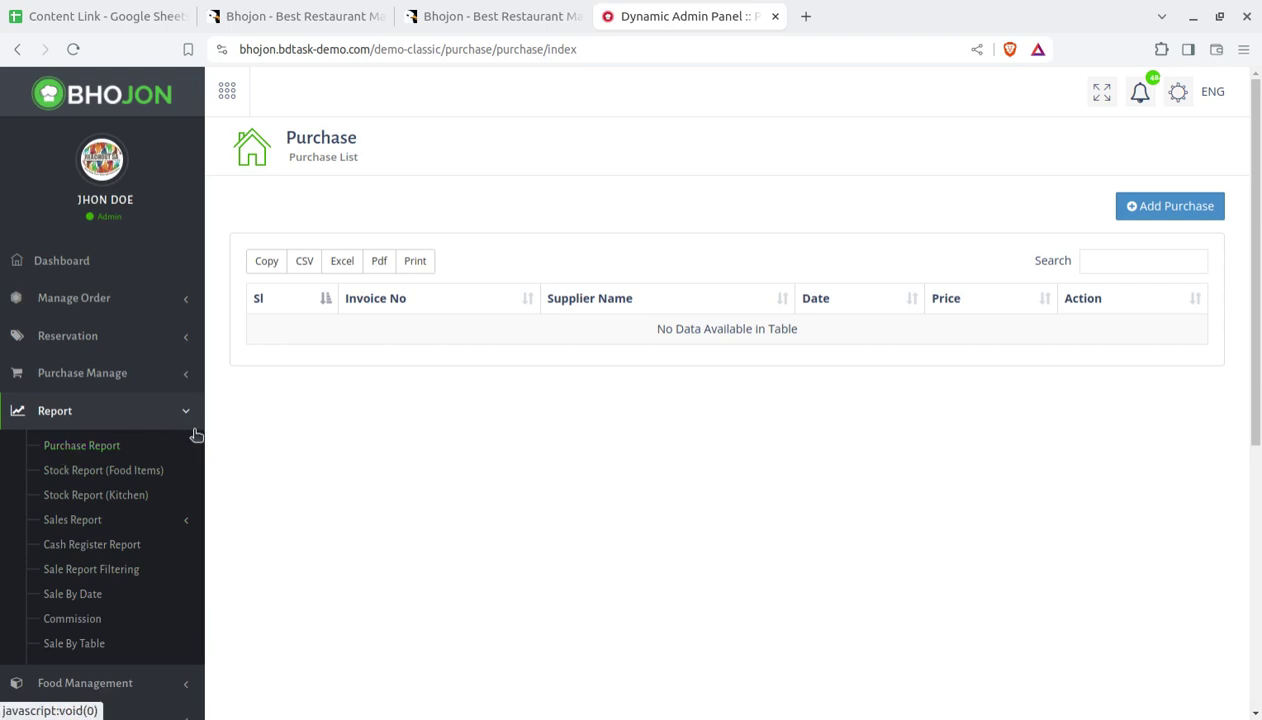
pyautogui.click(101, 554)
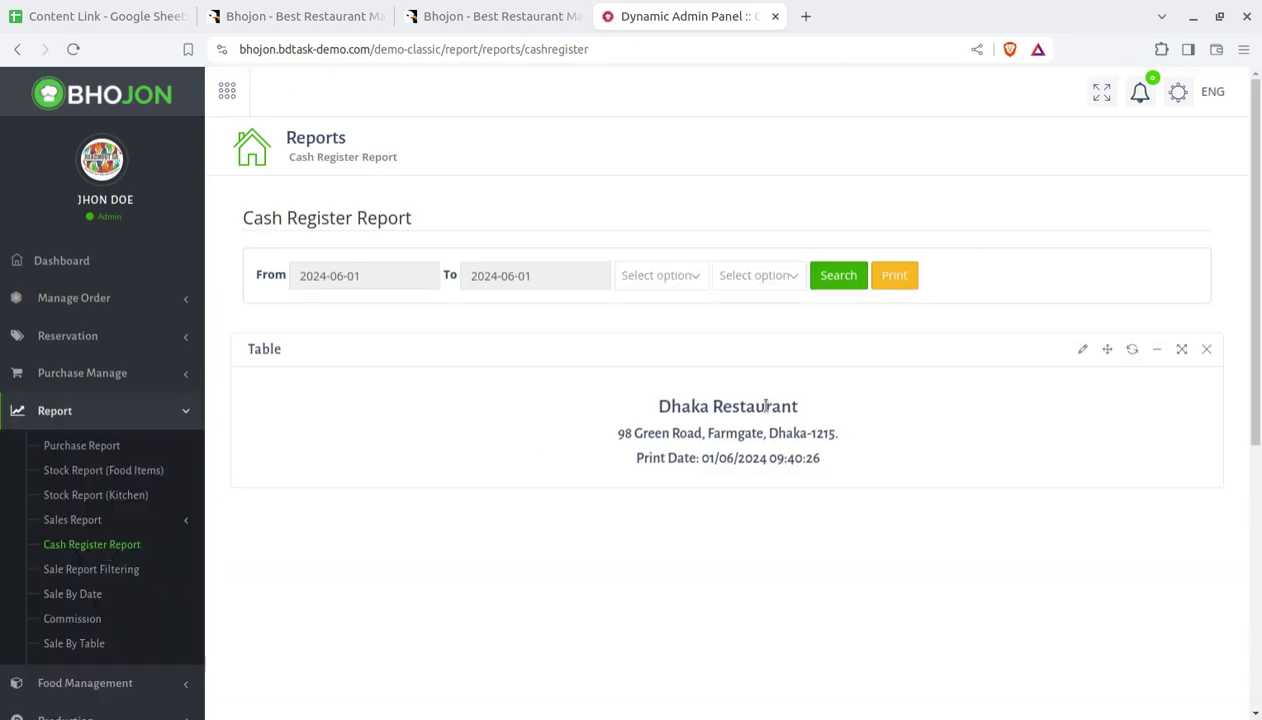
pyautogui.scroll(-2, 342, 517)
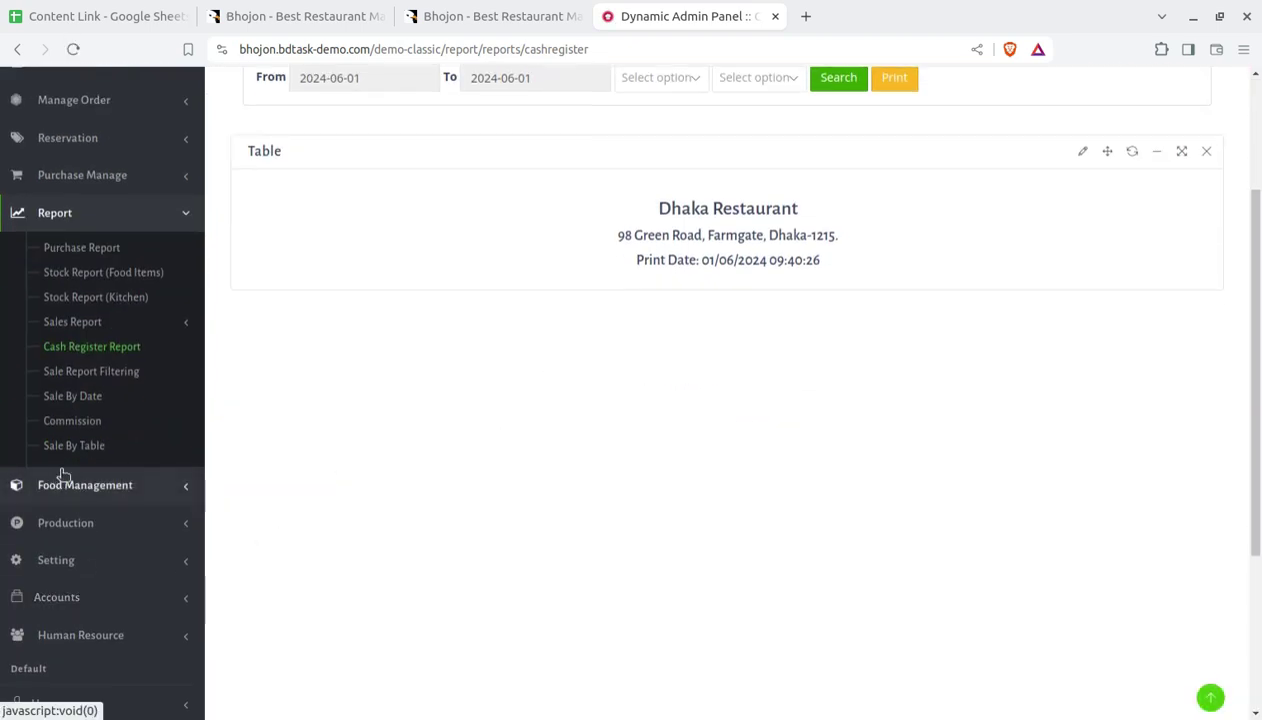
# - Review Sale Report Filtering, expanding and collapsing the fourth sale's details, and open the Sale By Date report
pyautogui.click(70, 377)
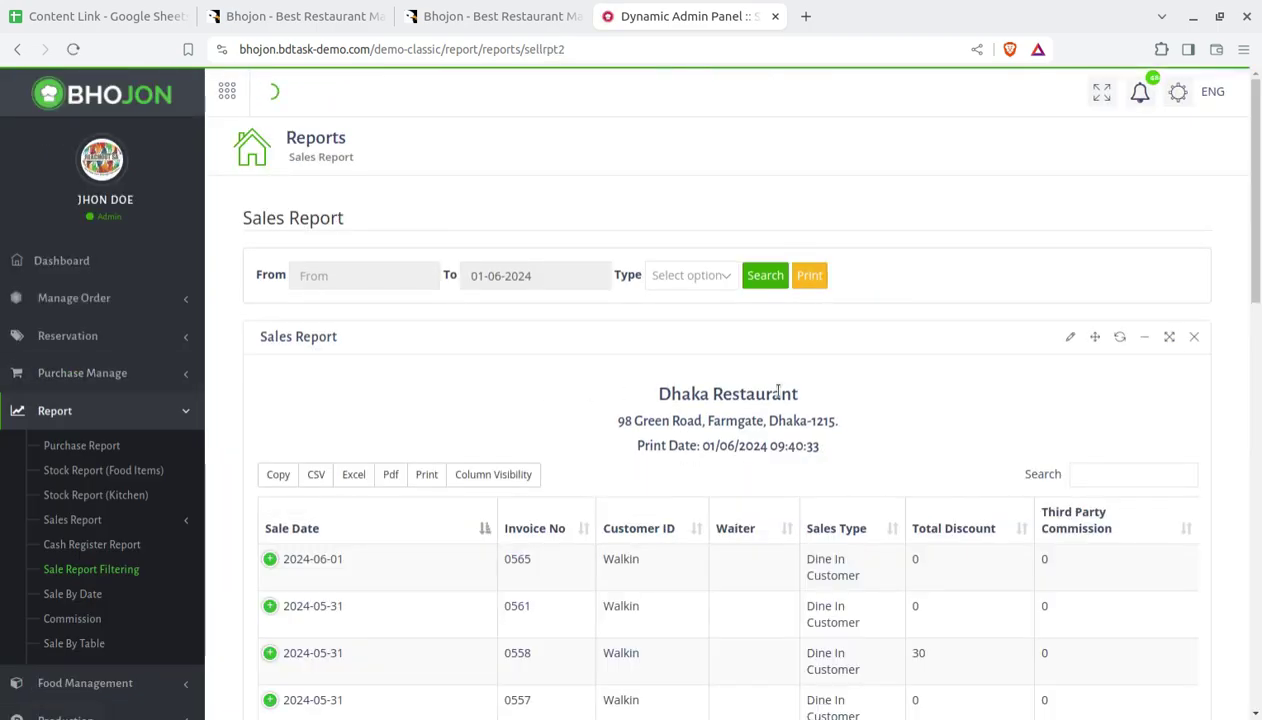
pyautogui.scroll(-3, 612, 471)
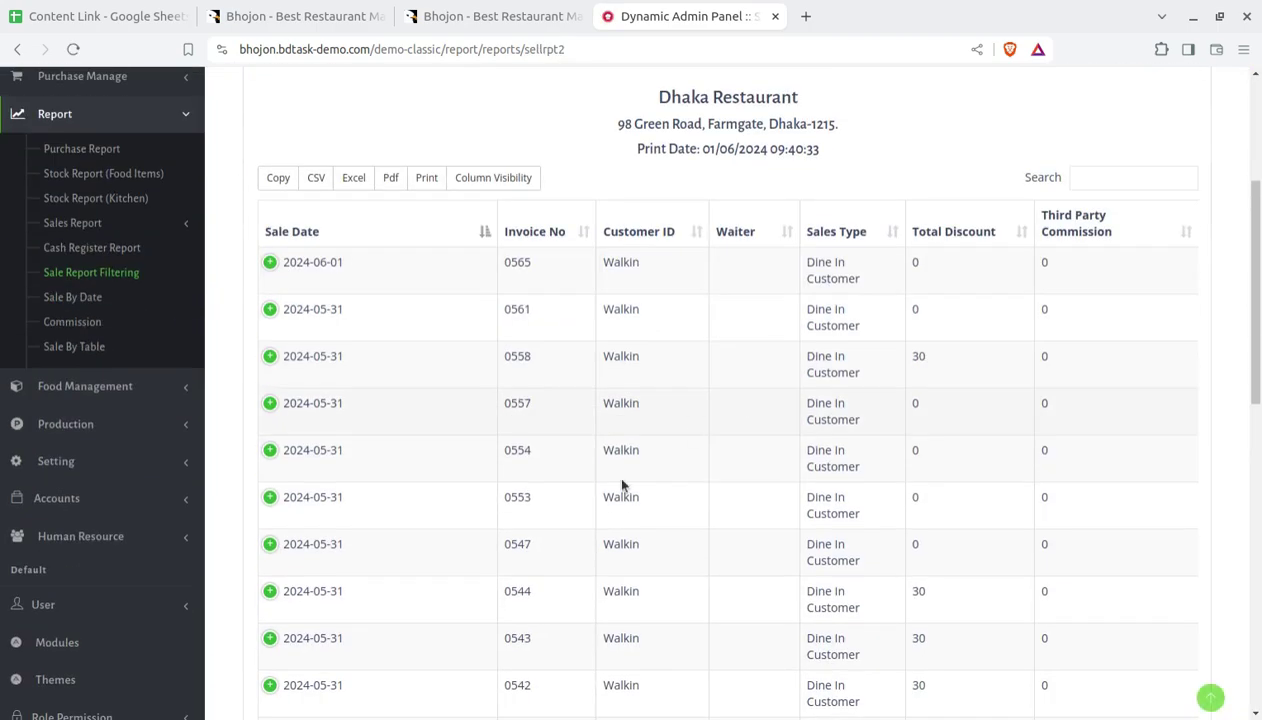
pyautogui.click(271, 409)
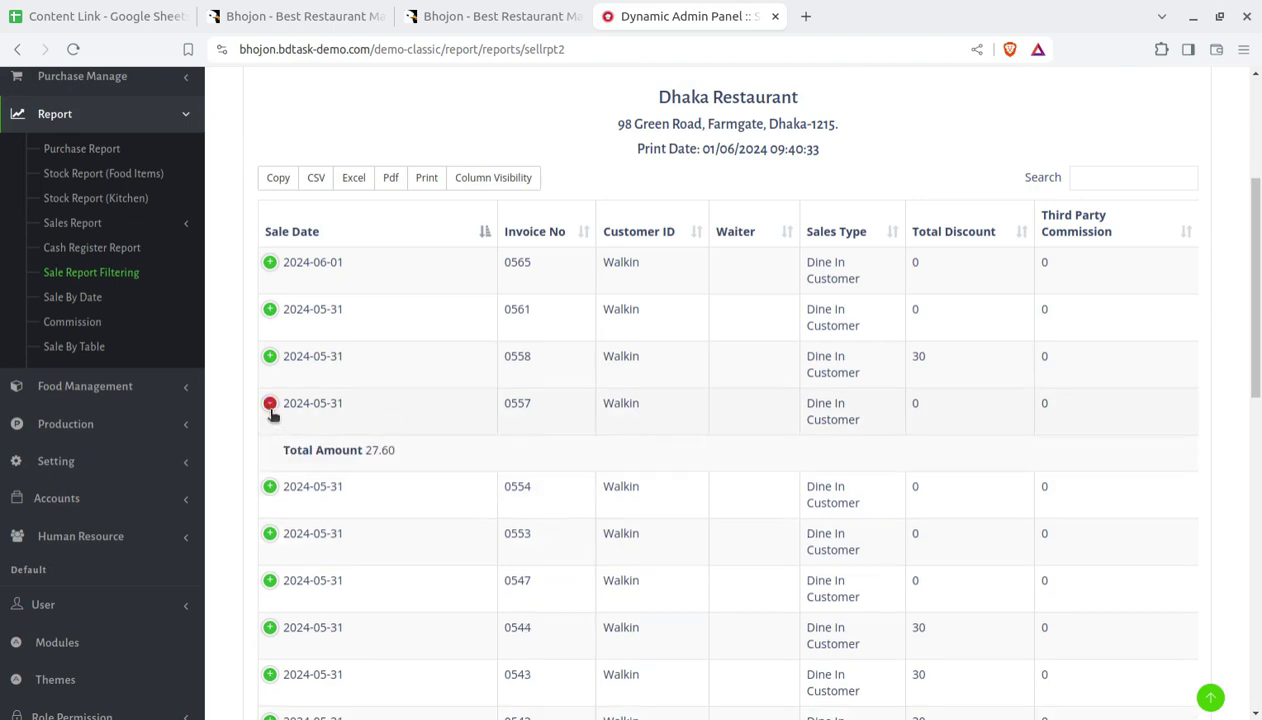
pyautogui.click(271, 407)
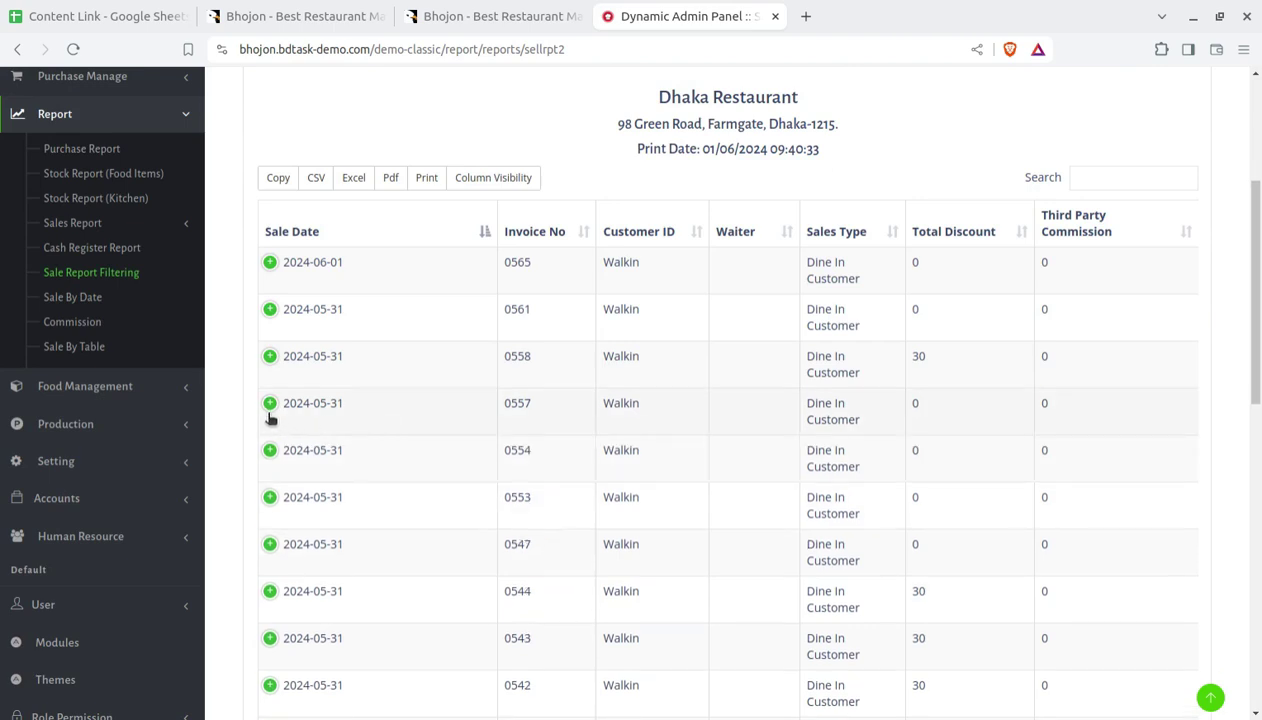
pyautogui.click(74, 307)
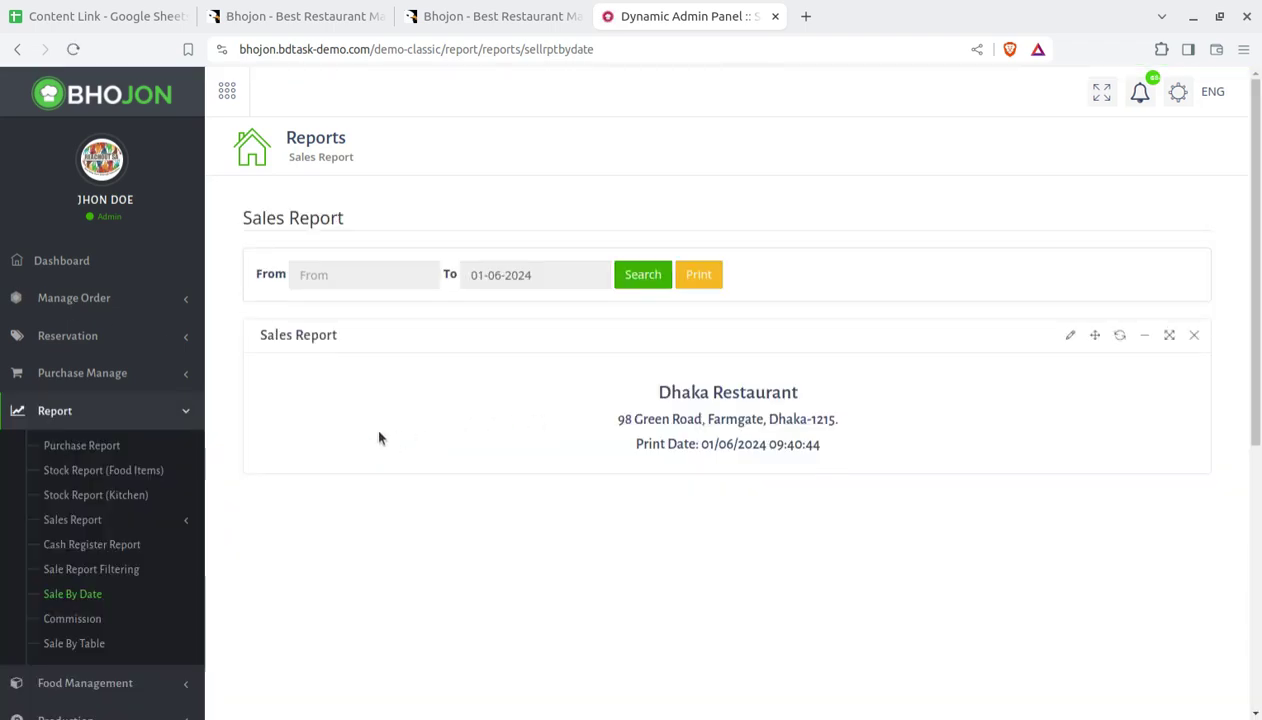
# - View the Add Category form and look through the Category List in Food Management
pyautogui.scroll(-3, 110, 519)
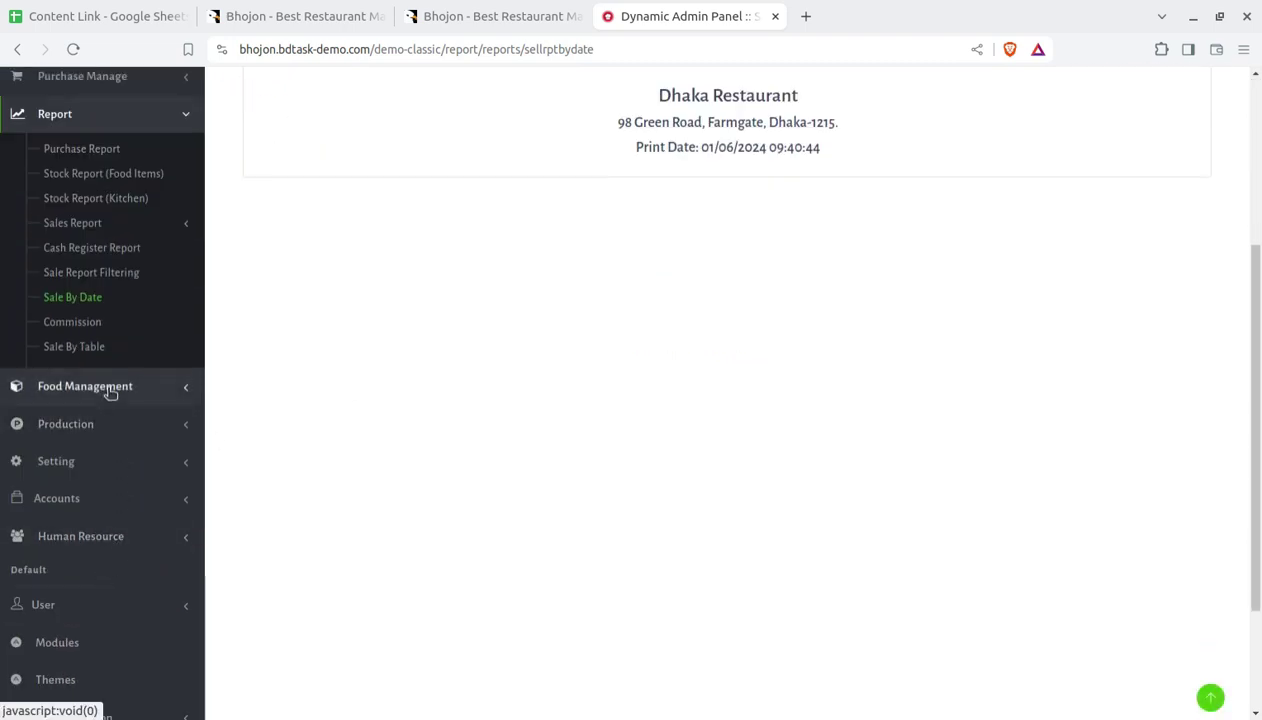
pyautogui.click(110, 388)
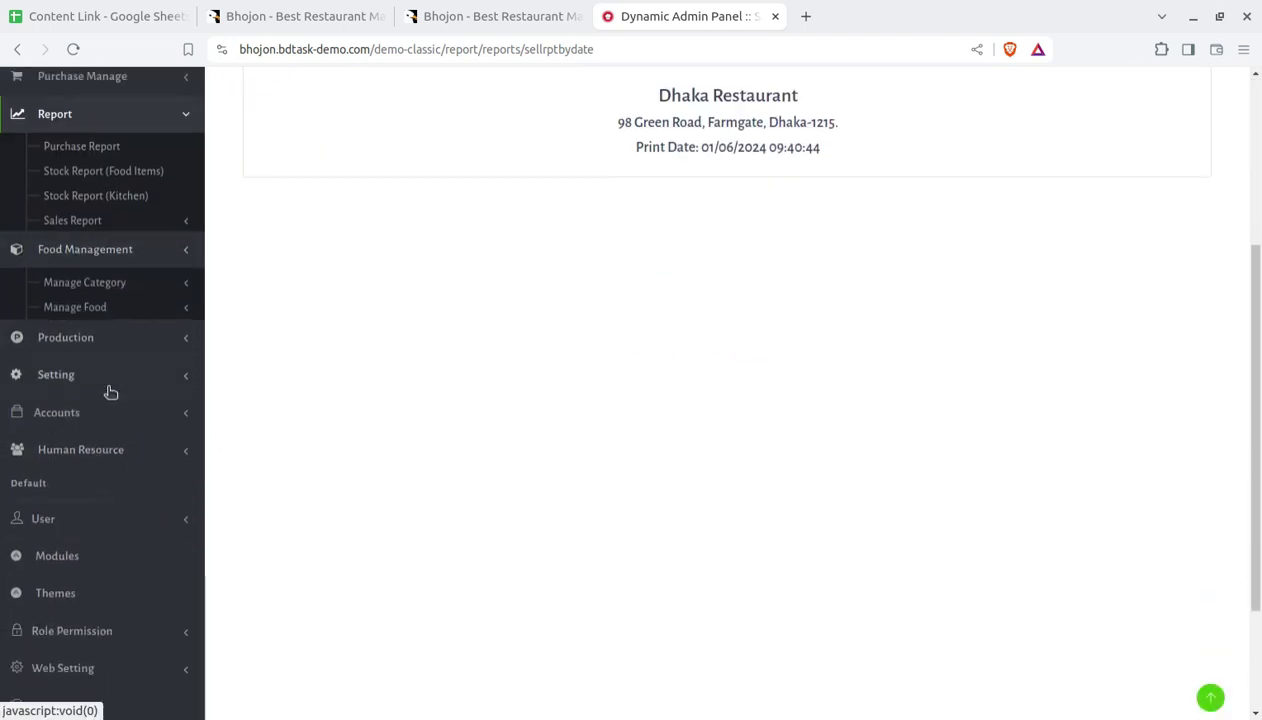
pyautogui.click(83, 288)
pyautogui.click(95, 316)
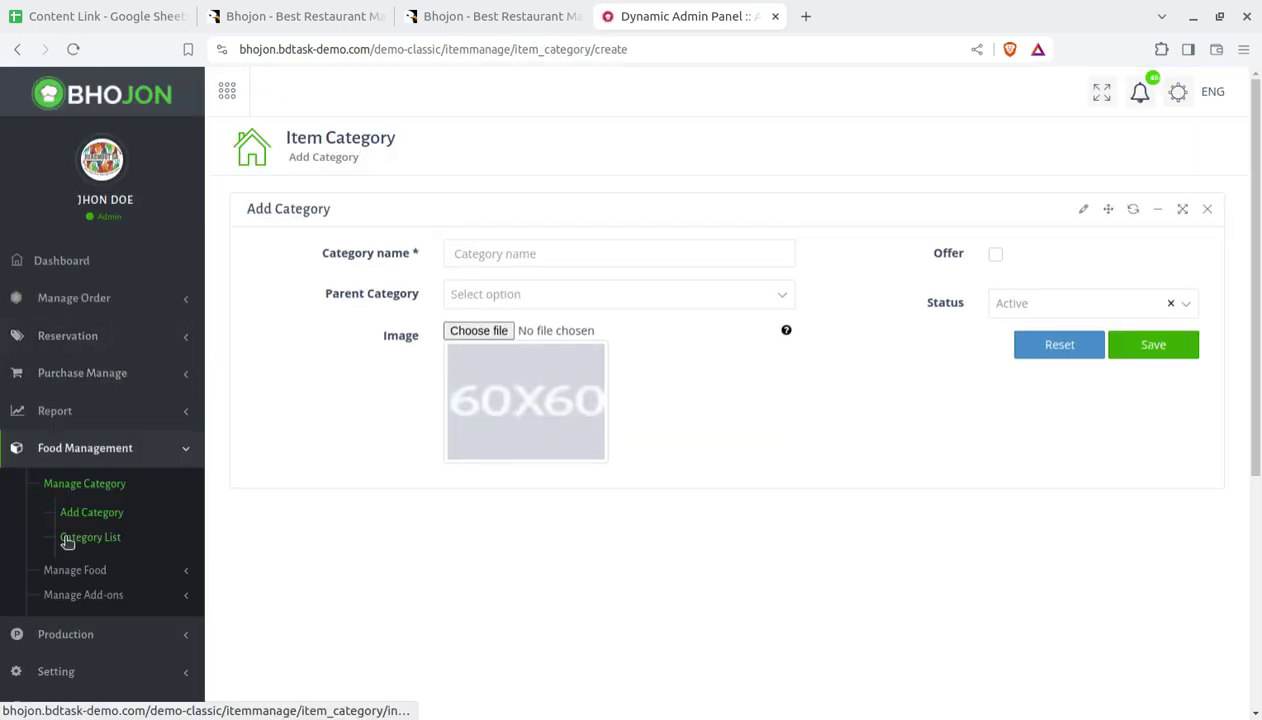
pyautogui.click(67, 540)
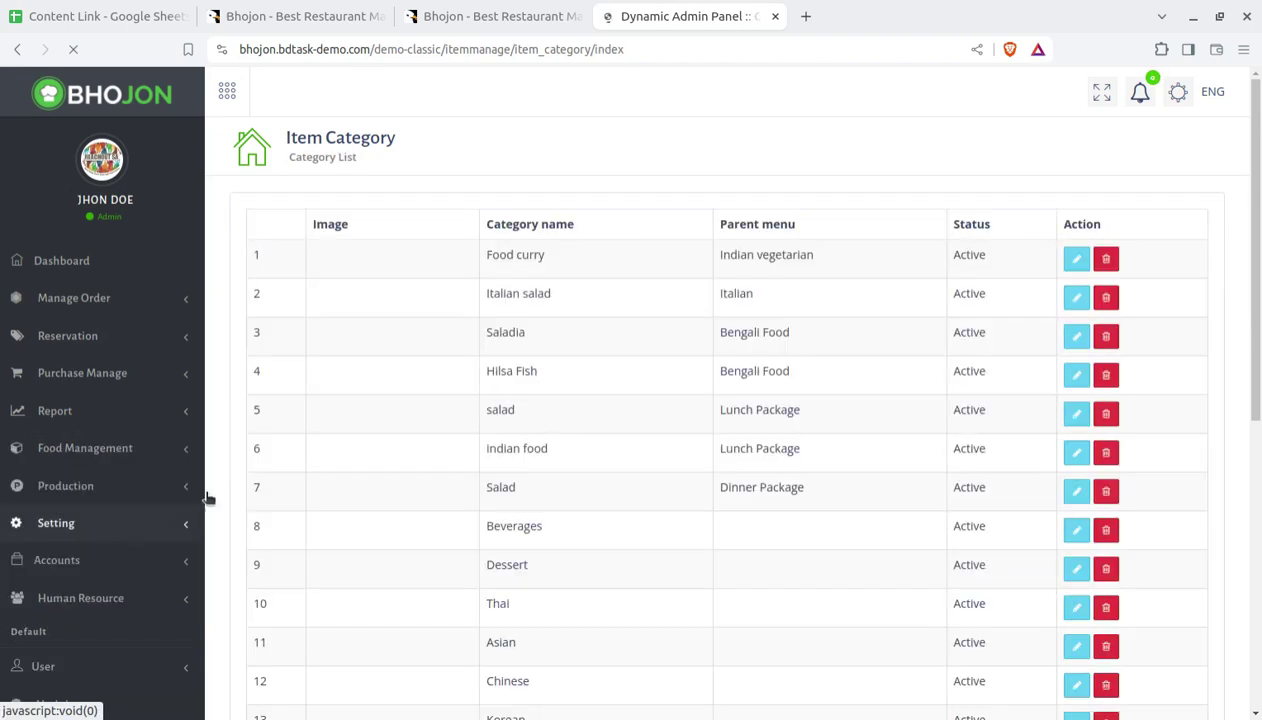
pyautogui.scroll(-2, 553, 247)
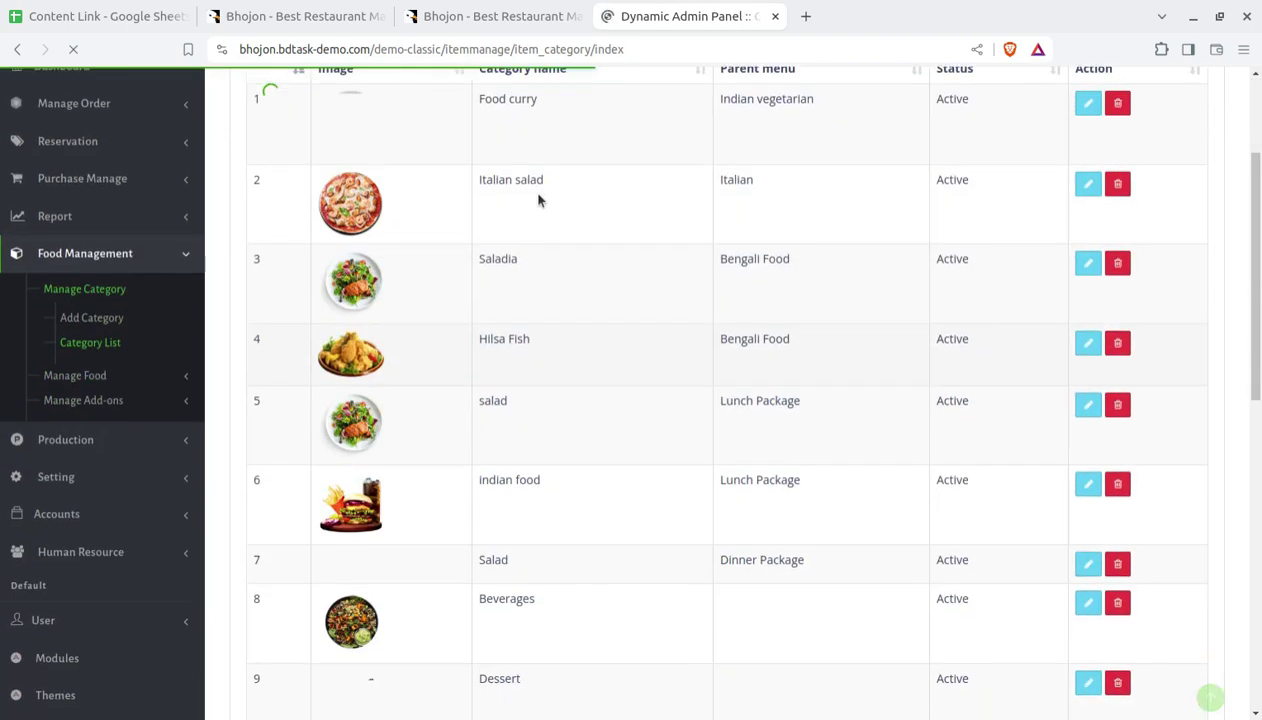
pyautogui.scroll(-2, 545, 225)
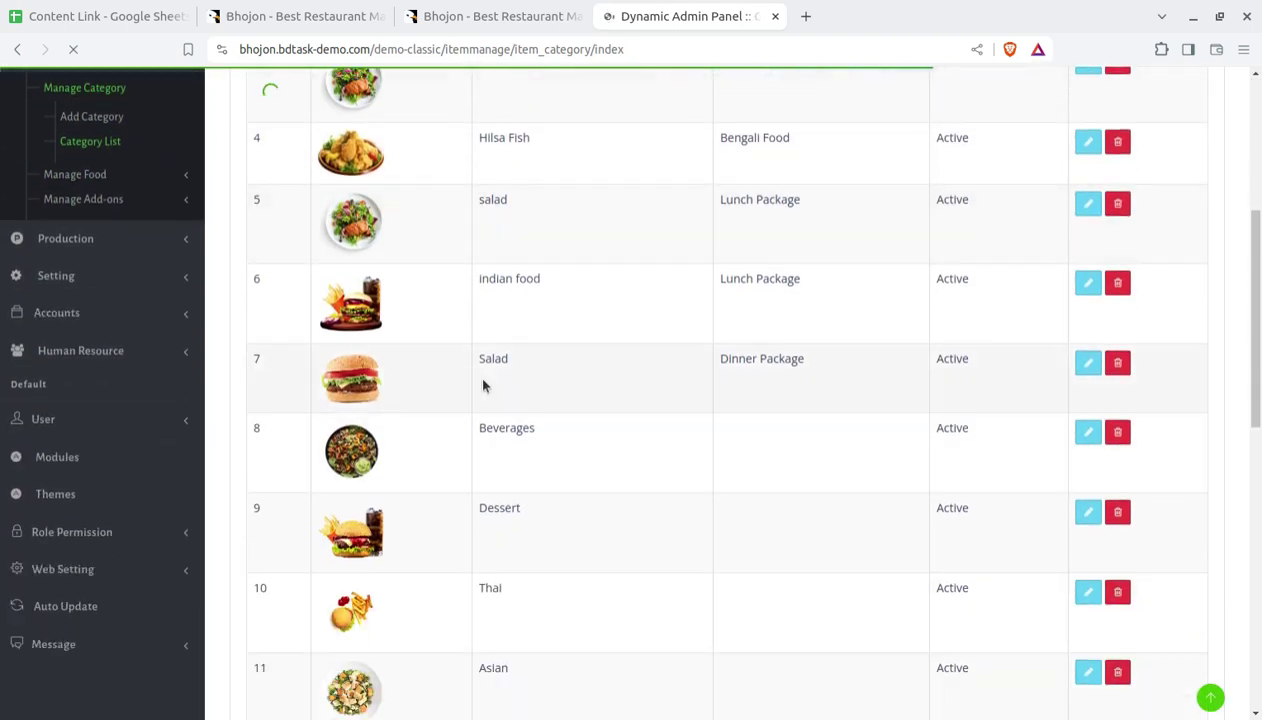
pyautogui.scroll(4, 478, 378)
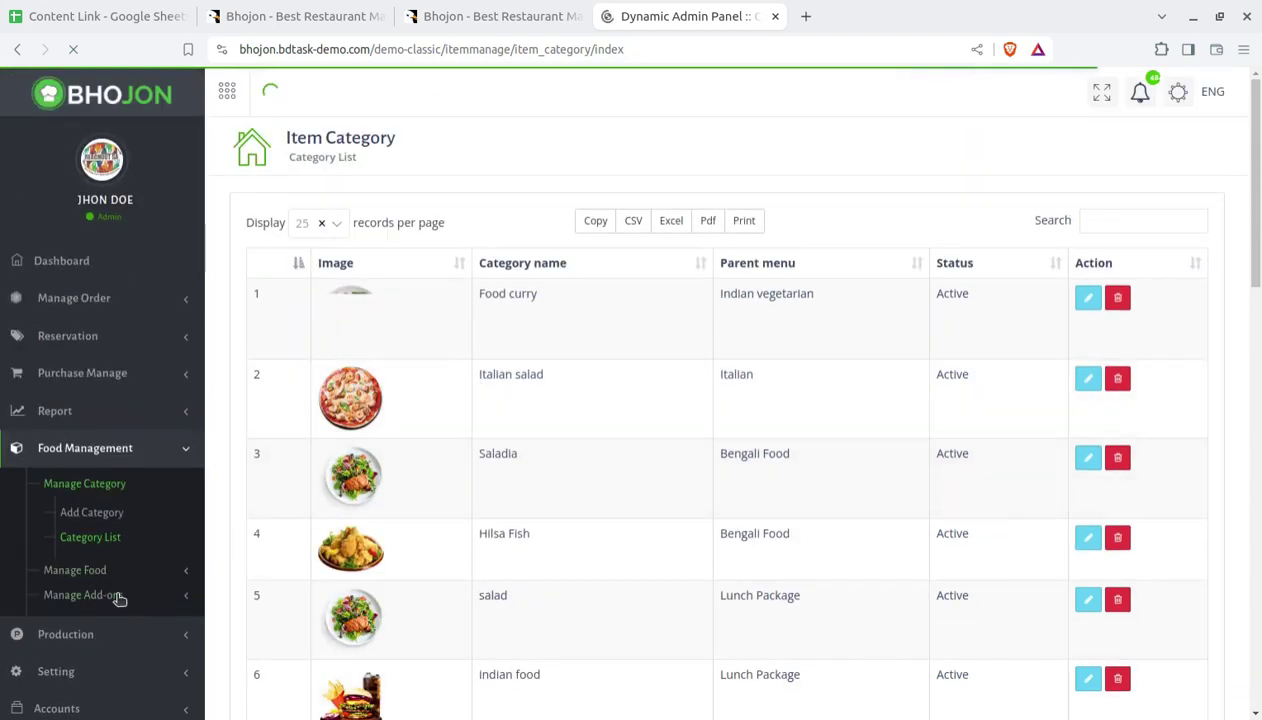
# - Open the Add Food form under Manage Food and look over its fields
pyautogui.click(100, 571)
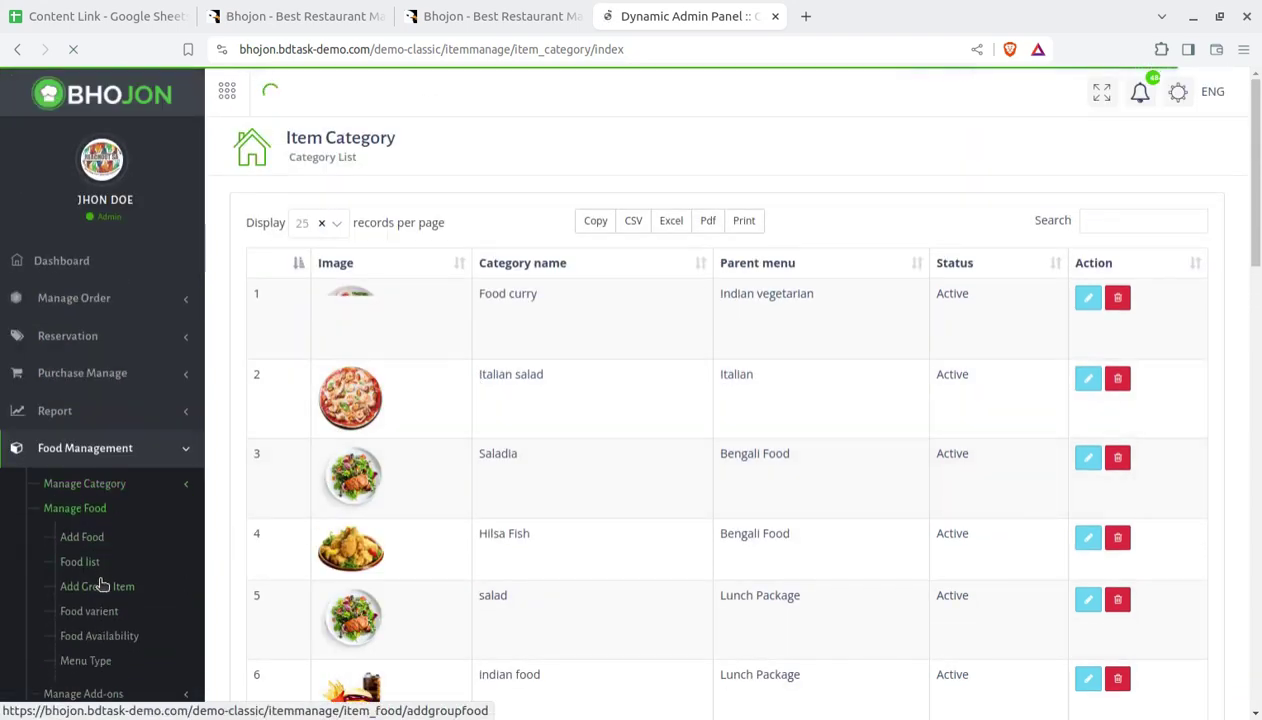
pyautogui.scroll(-2, 115, 530)
pyautogui.click(82, 340)
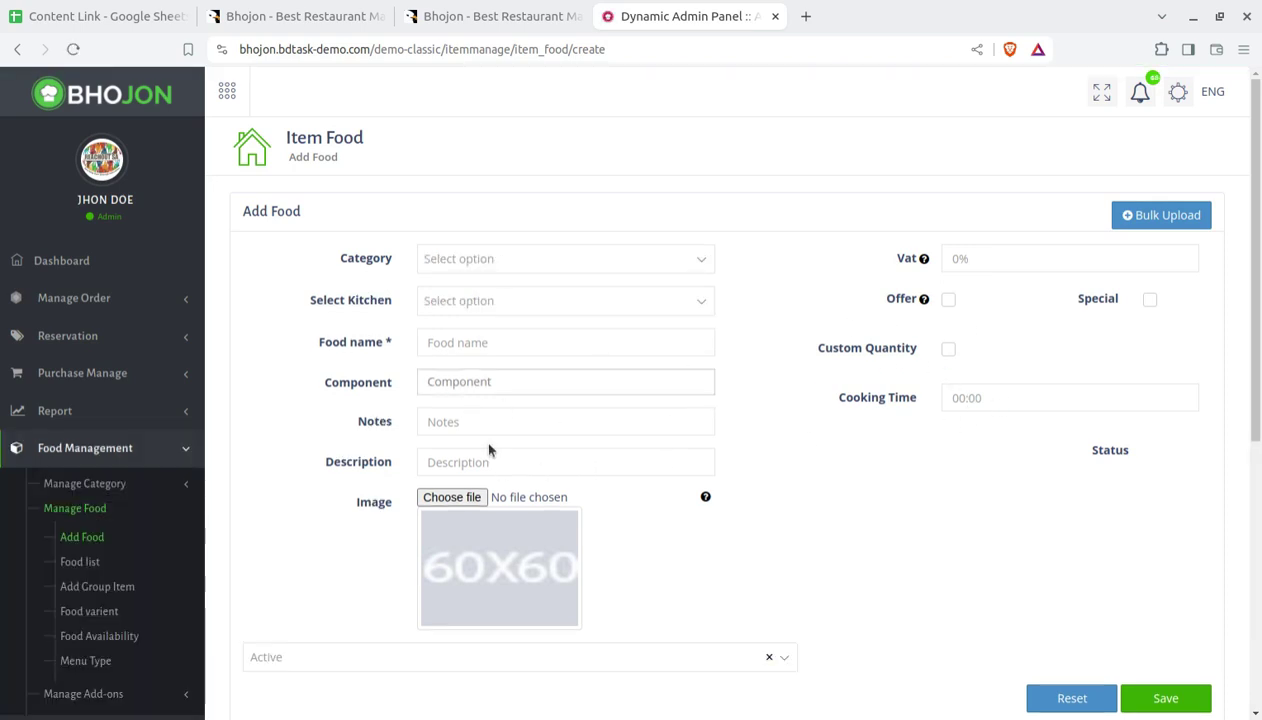
pyautogui.click(452, 345)
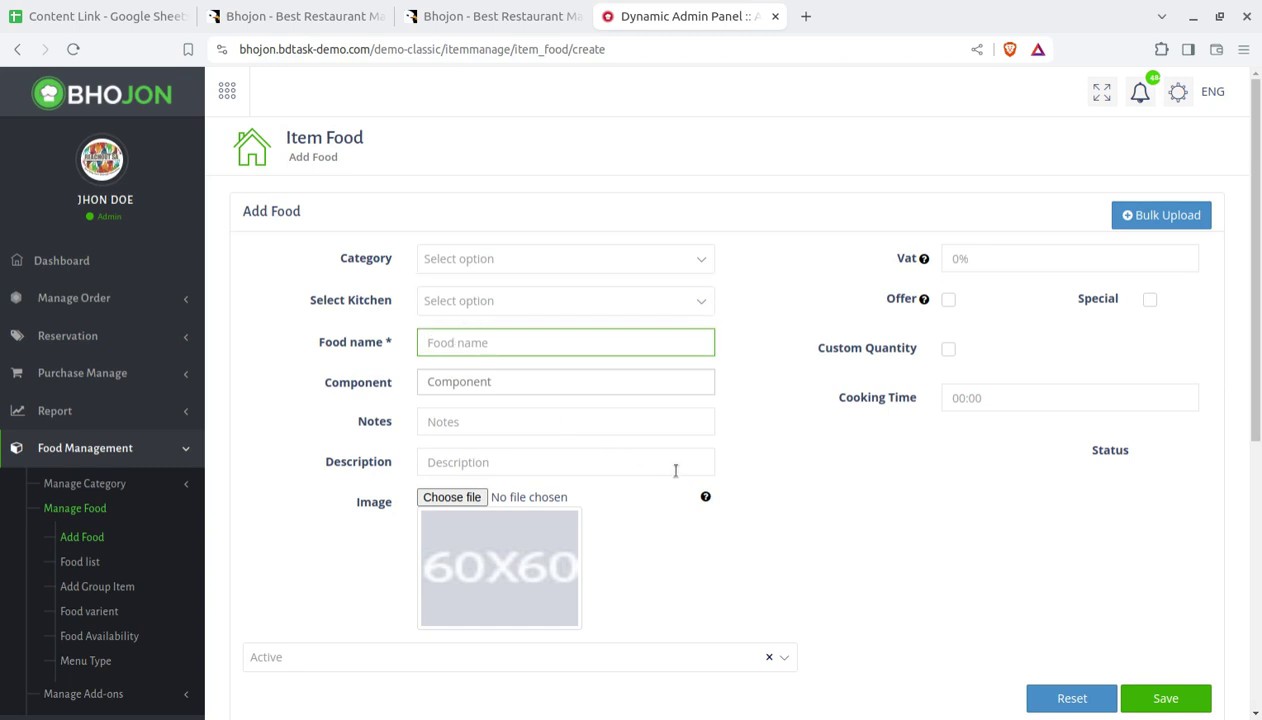
pyautogui.scroll(-3, 1020, 500)
pyautogui.scroll(2, 659, 507)
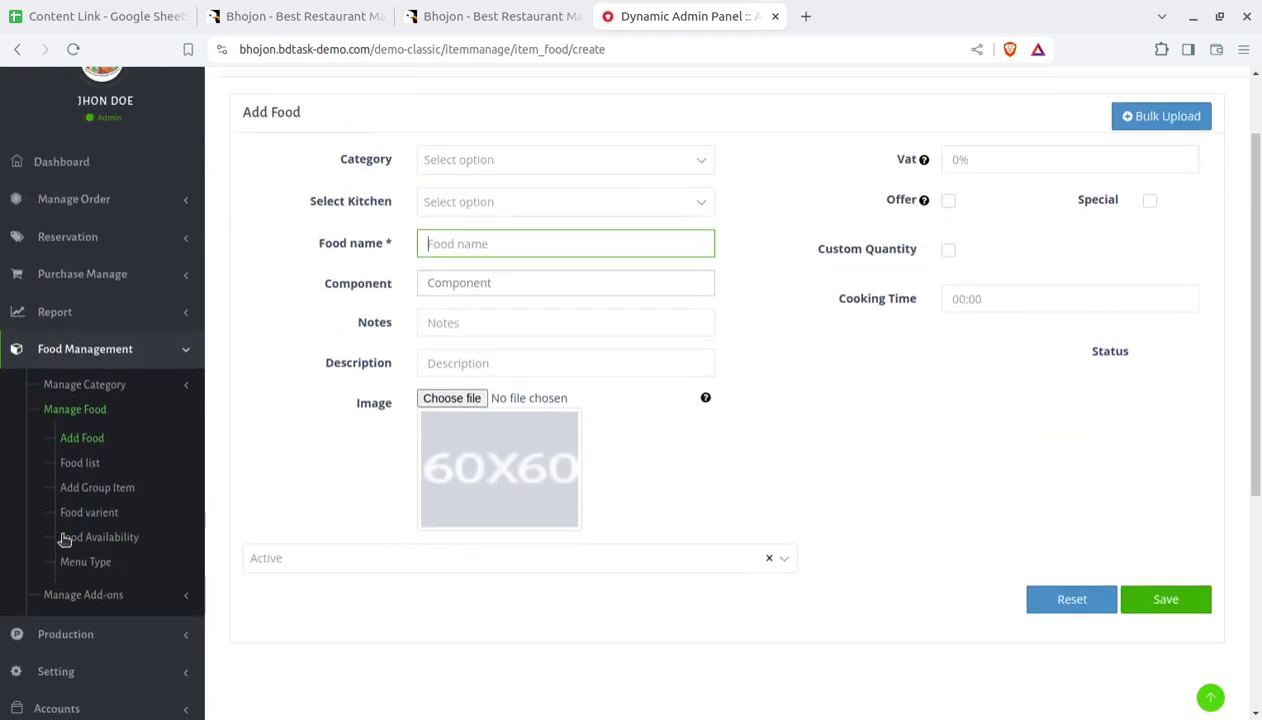
# - Open the Food list and look through the food items with their categories, components and VAT
pyautogui.click(75, 466)
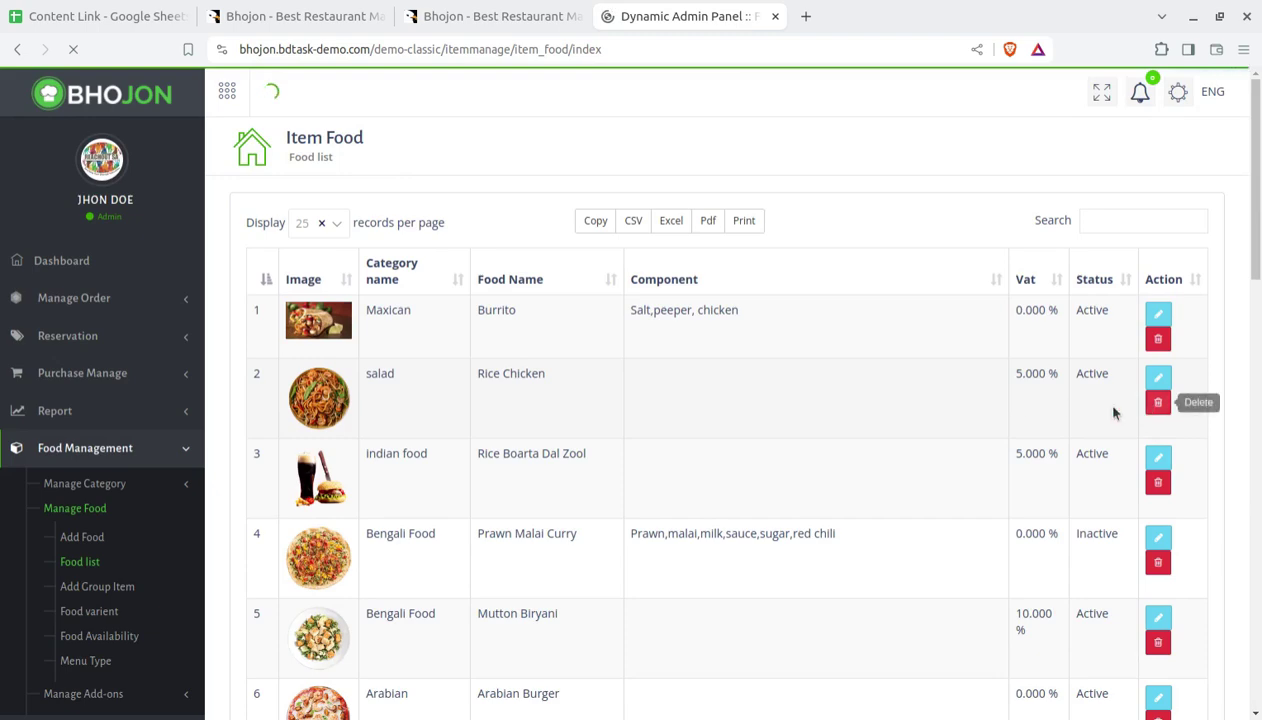
pyautogui.scroll(-3, 787, 422)
pyautogui.scroll(-4, 787, 422)
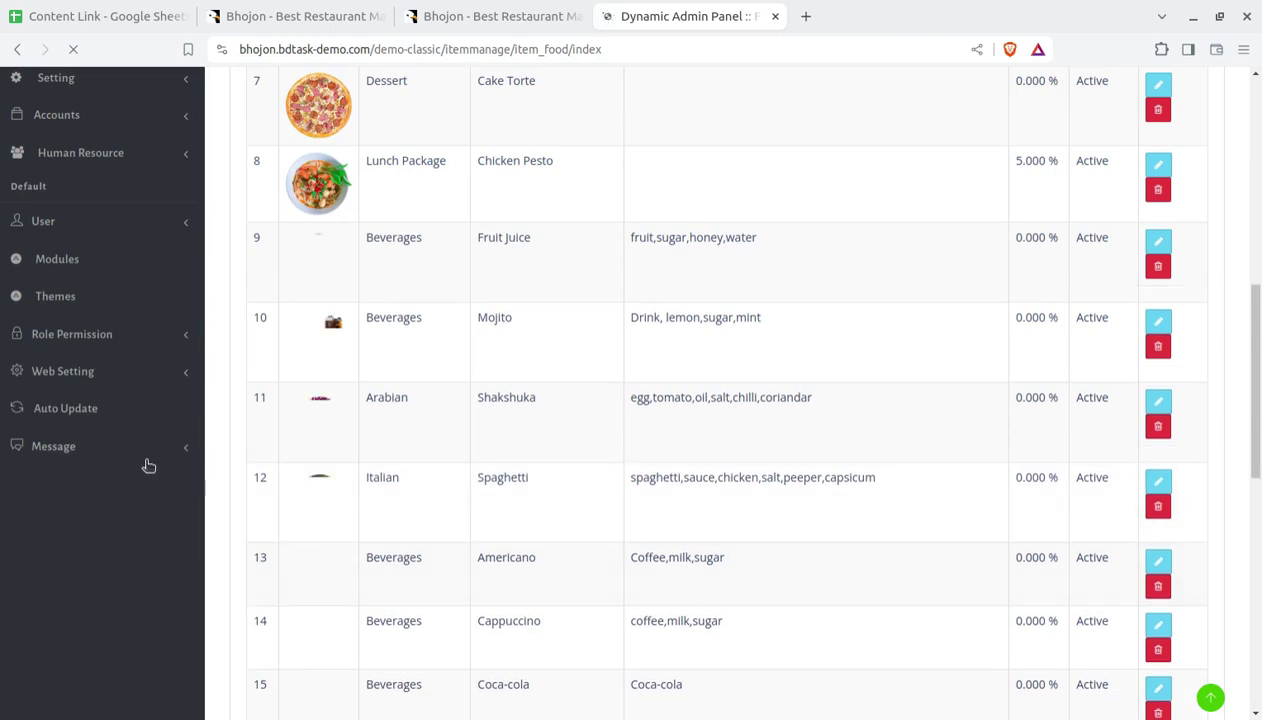
pyautogui.scroll(2, 93, 391)
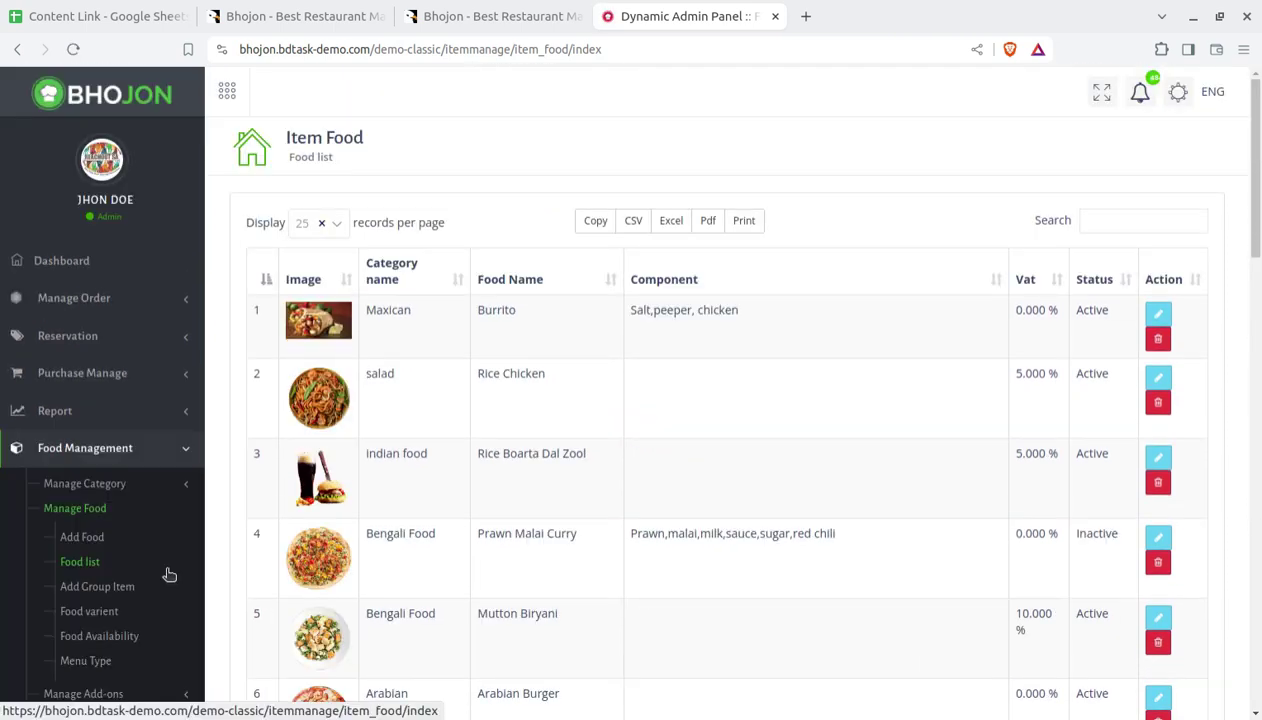
# - View the Add Group Item form and open the Food Availability list
pyautogui.click(99, 597)
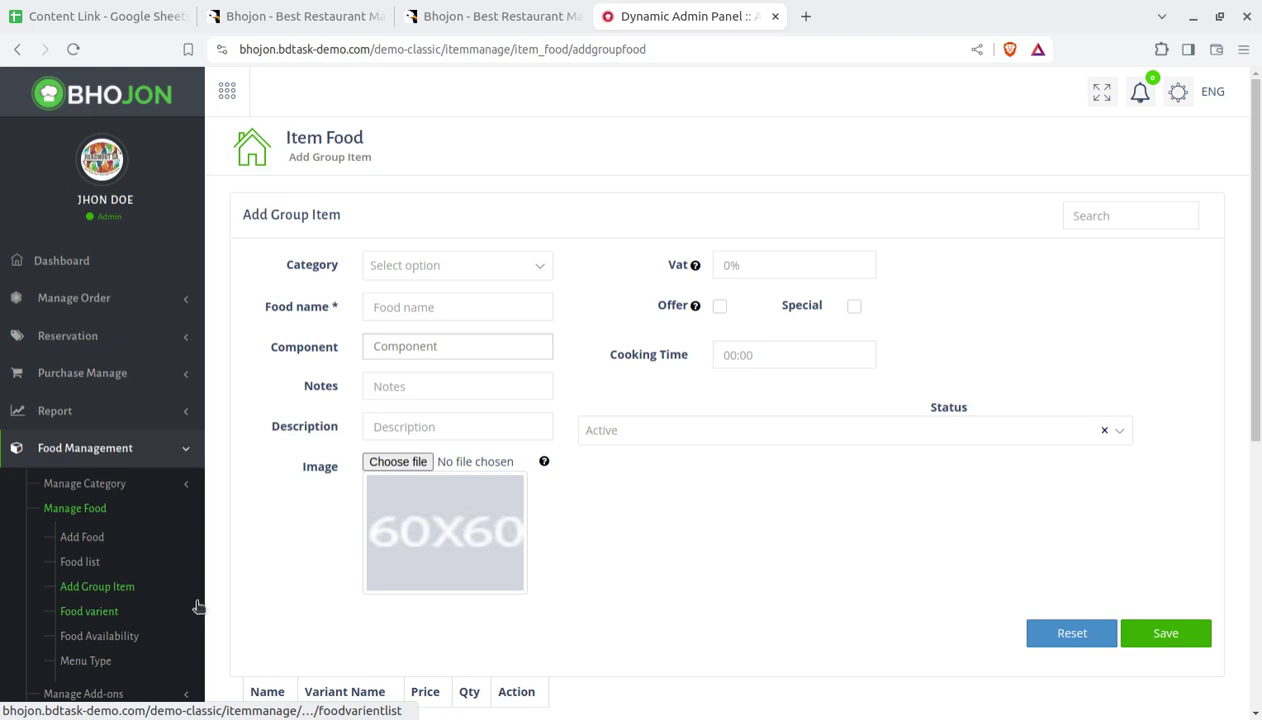
pyautogui.scroll(-3, 96, 560)
pyautogui.click(70, 419)
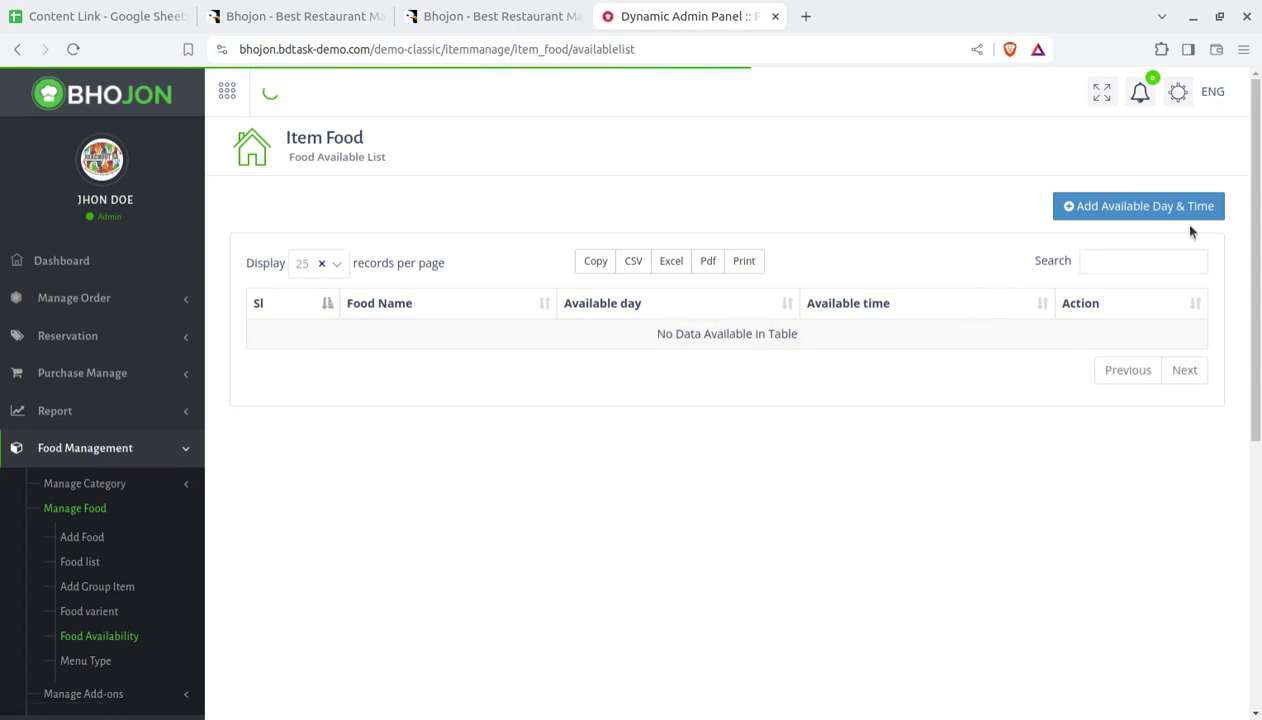
# - Open the Food varient list and view the Update Variant form for the Chana Aloo Masala entry
pyautogui.scroll(-3, 260, 575)
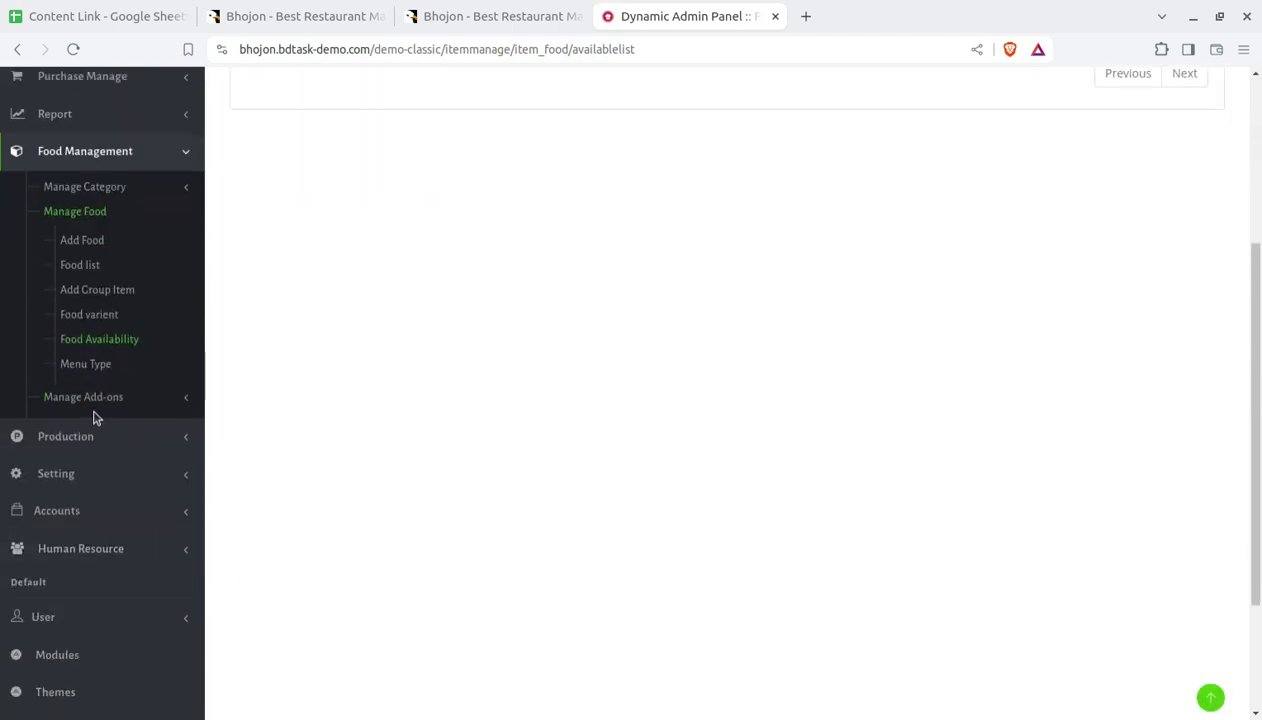
pyautogui.click(84, 318)
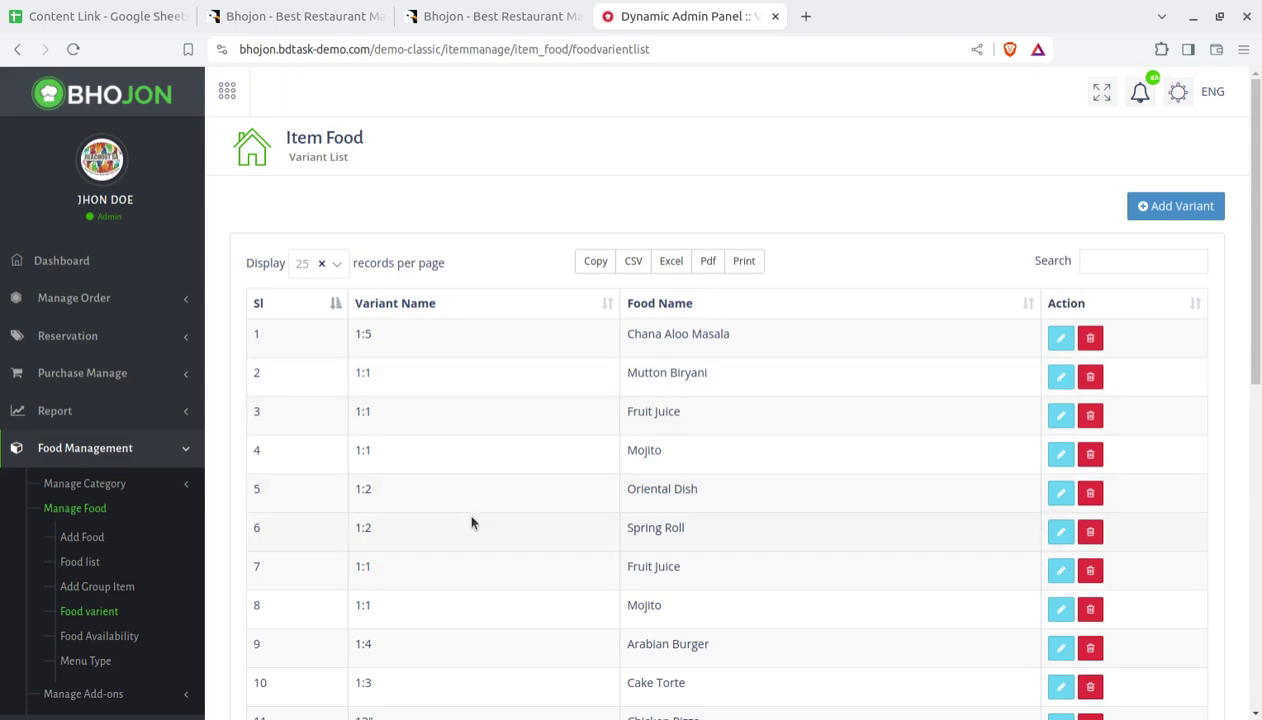
pyautogui.click(1062, 342)
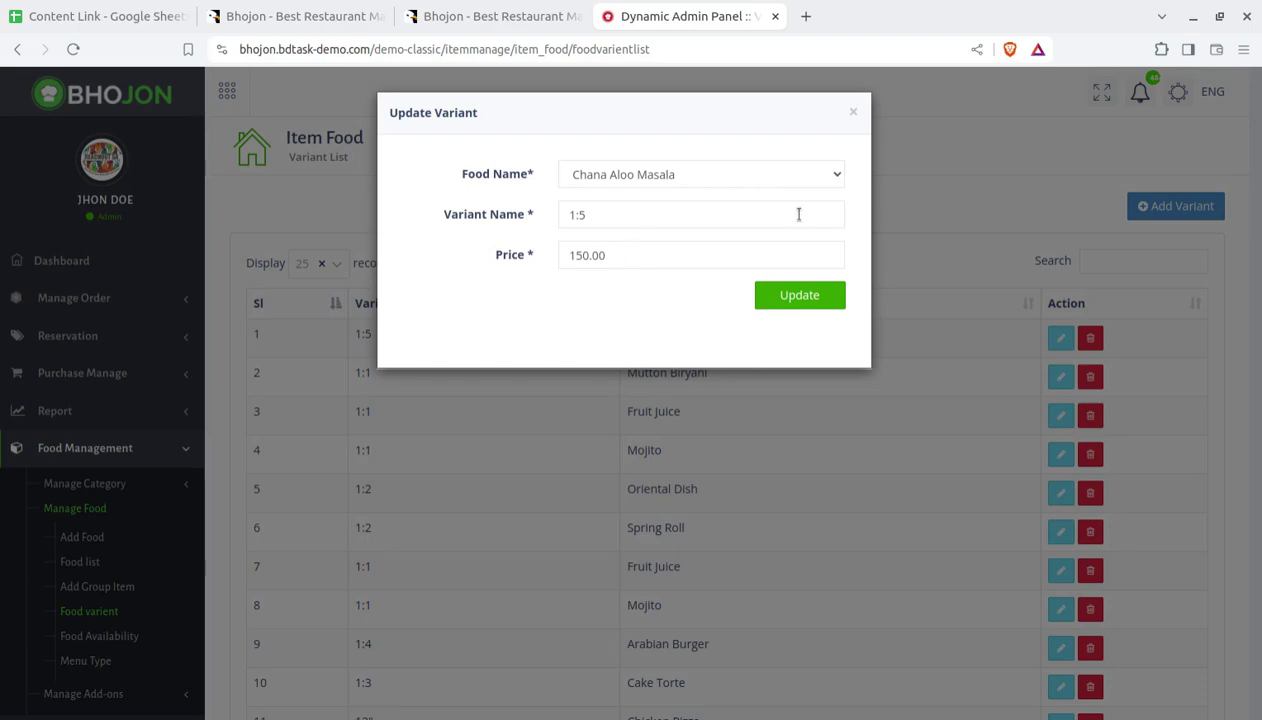
pyautogui.click(853, 113)
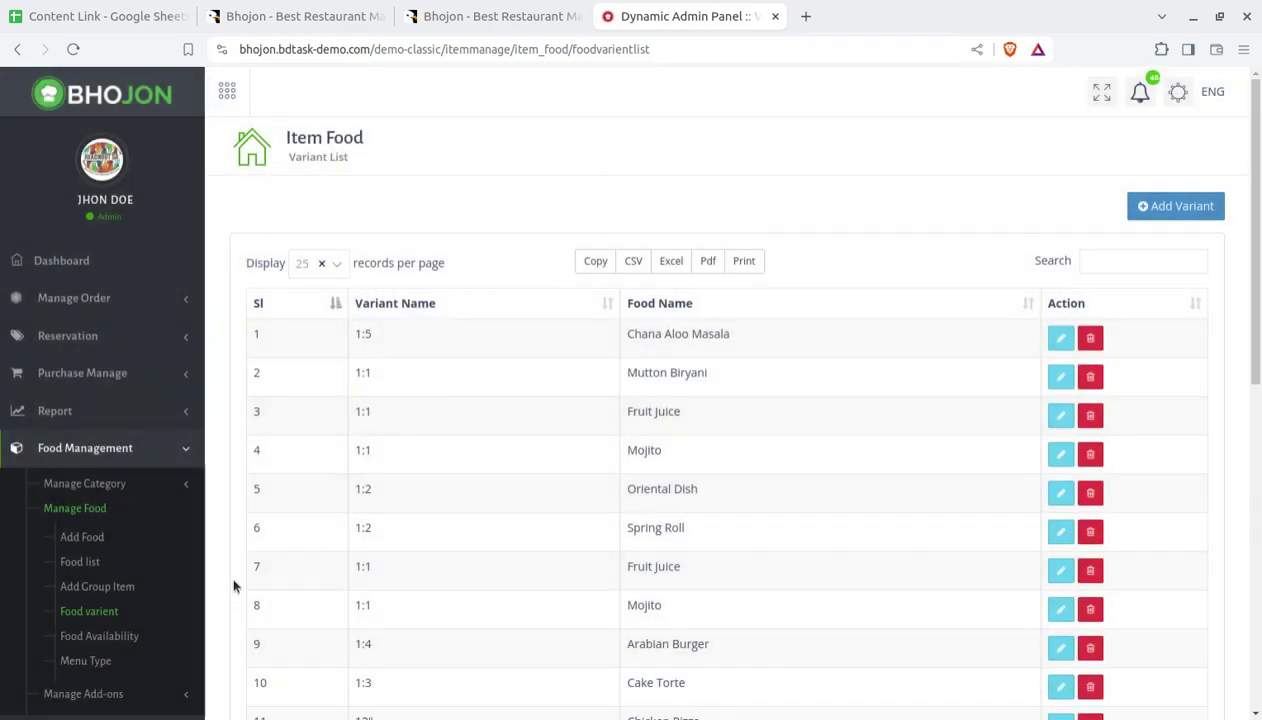
# - View the Food Availability list, and open the Menu Type page with its Add Menu Type form
pyautogui.scroll(-3, 170, 568)
pyautogui.click(103, 346)
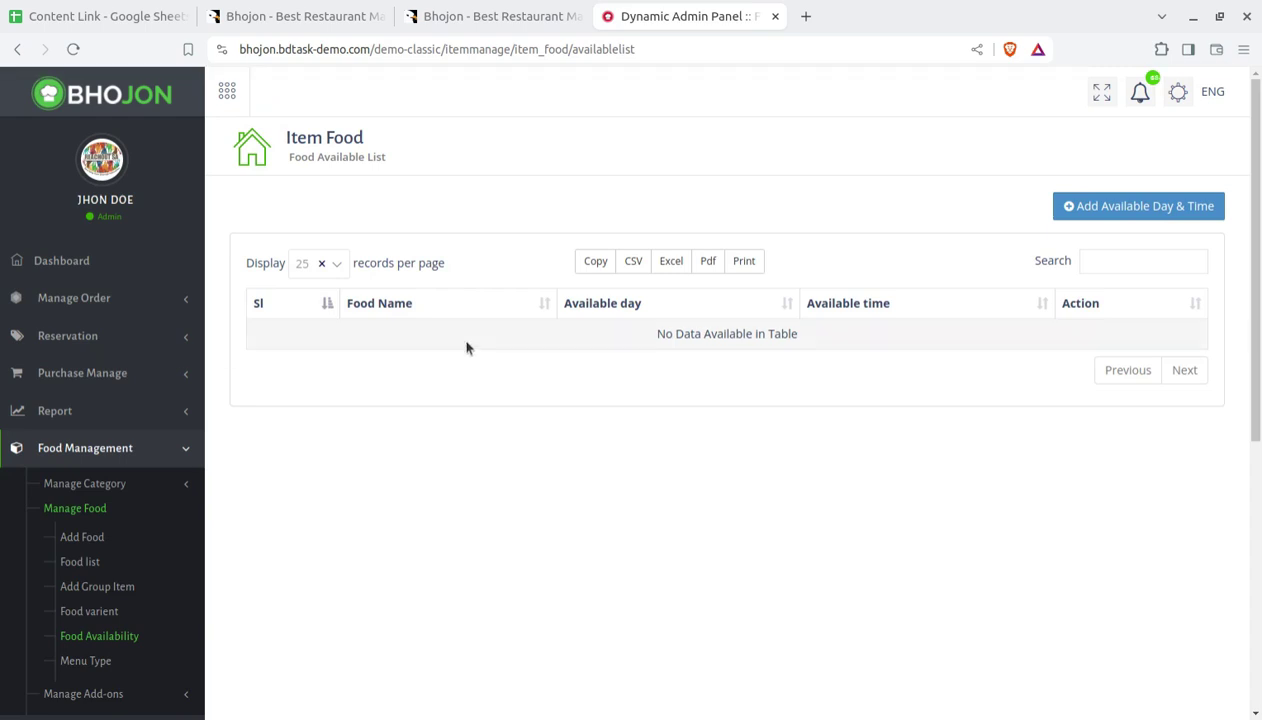
pyautogui.scroll(-4, 225, 560)
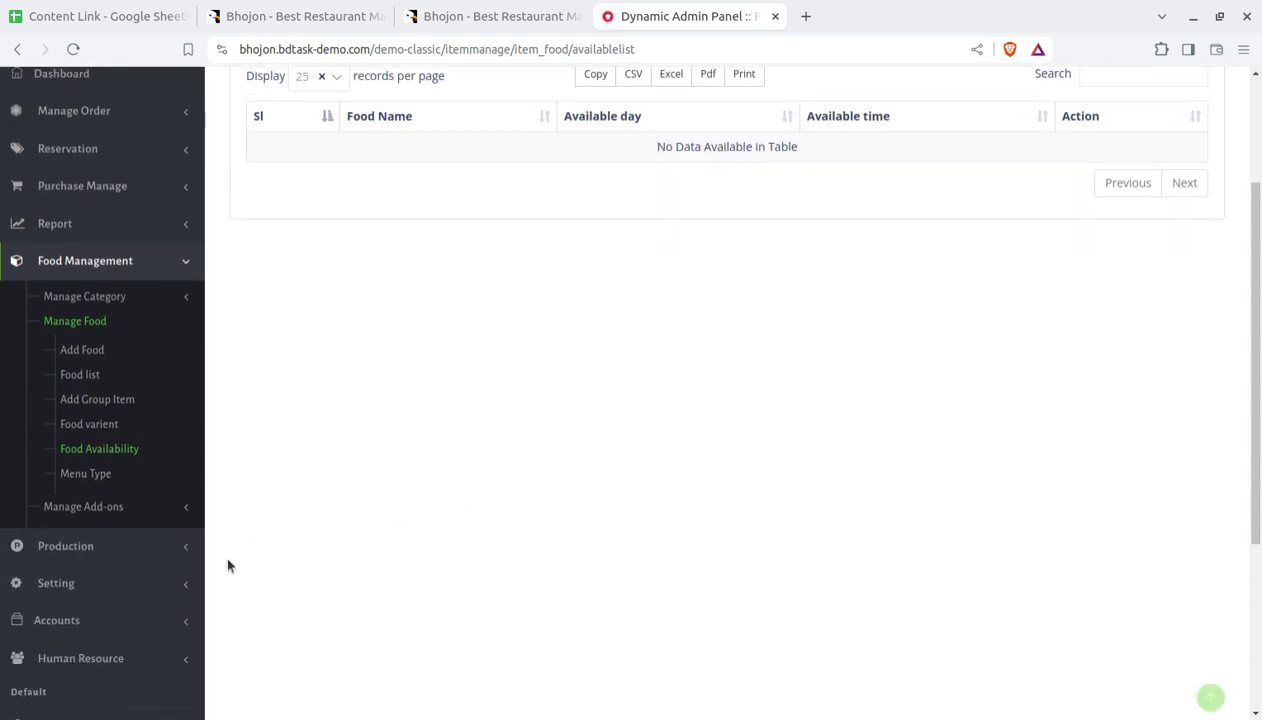
pyautogui.click(93, 465)
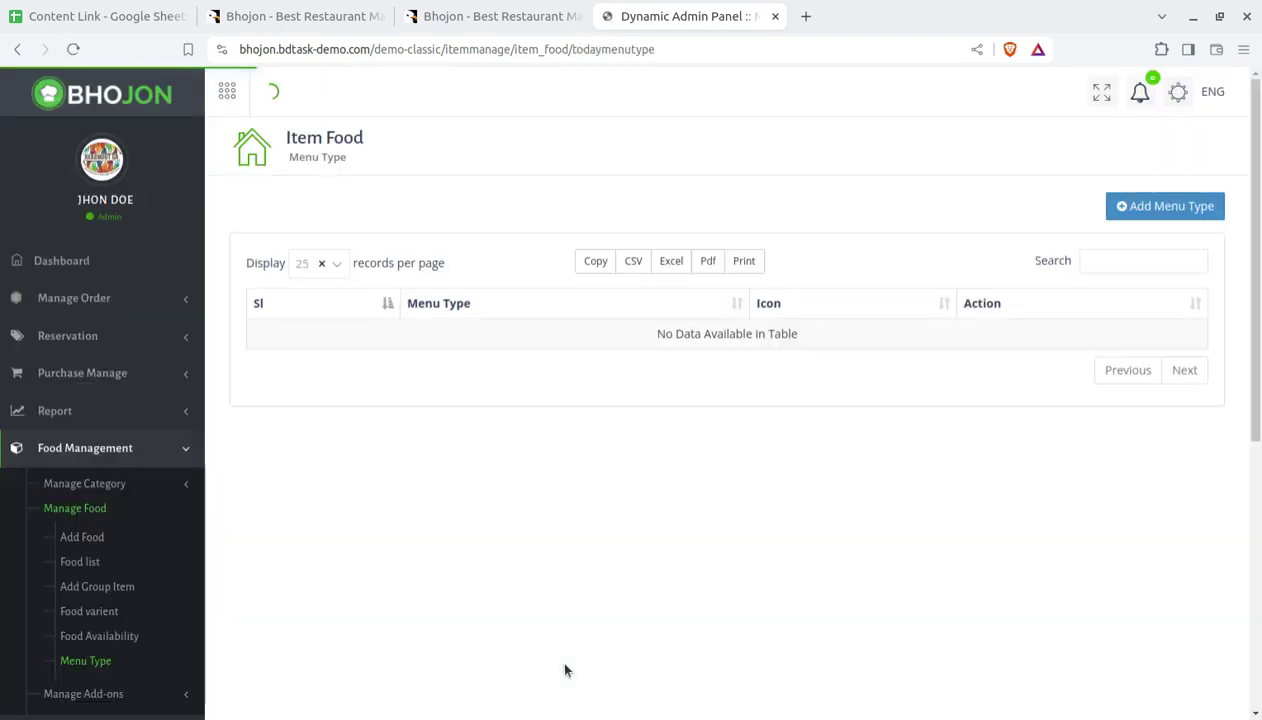
pyautogui.scroll(-2, 170, 567)
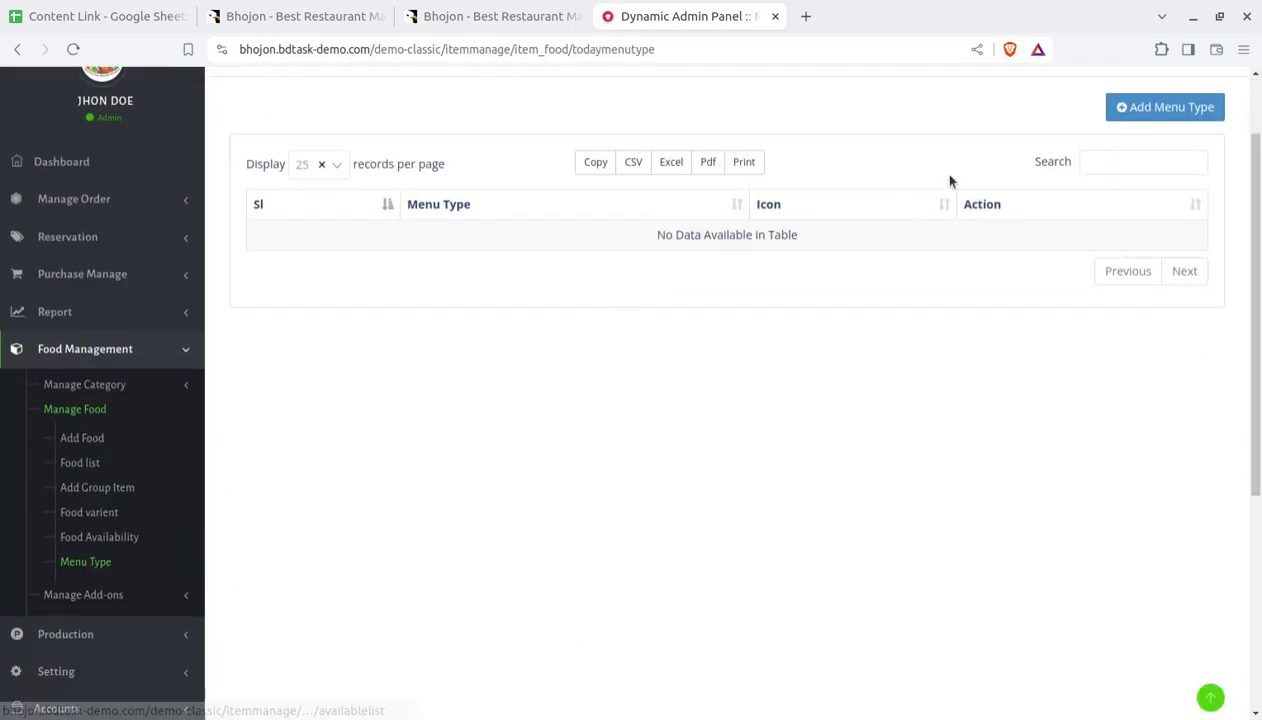
pyautogui.click(1141, 107)
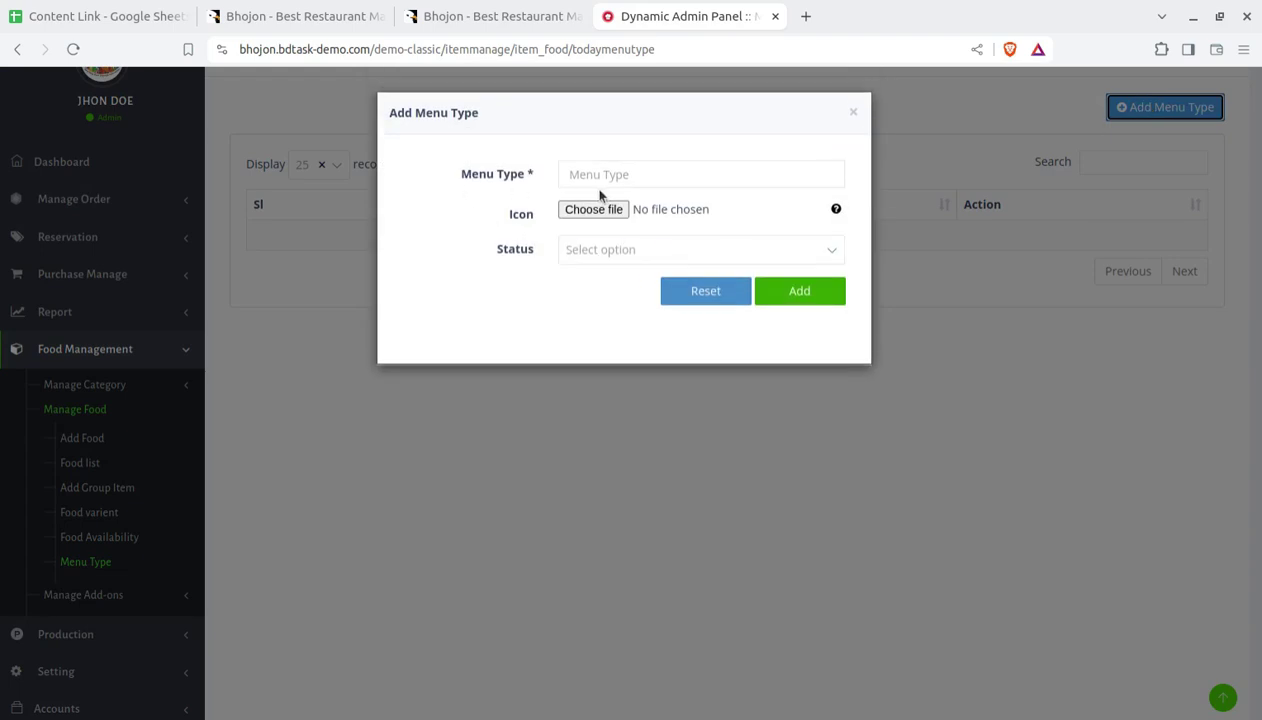
pyautogui.click(850, 113)
# - View the Set Production Unit form and the Production Set List under Production
pyautogui.scroll(-2, 88, 570)
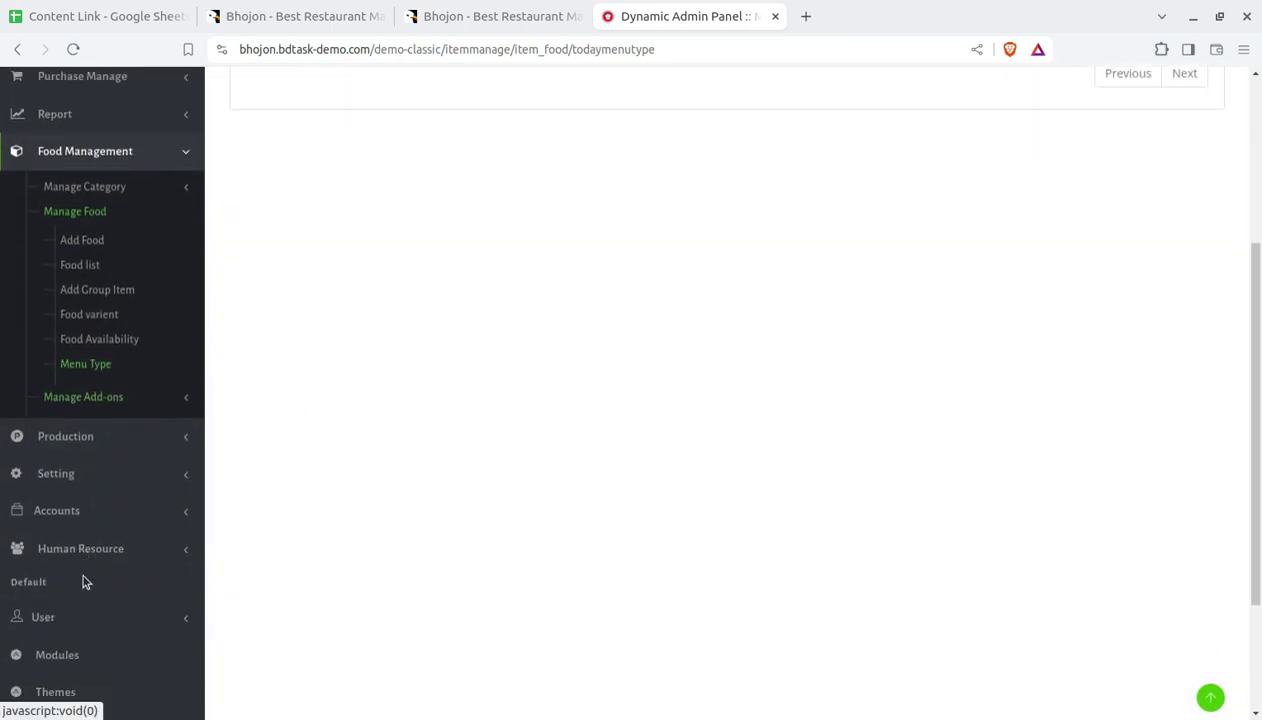
pyautogui.click(78, 445)
pyautogui.scroll(1, 110, 386)
pyautogui.click(90, 324)
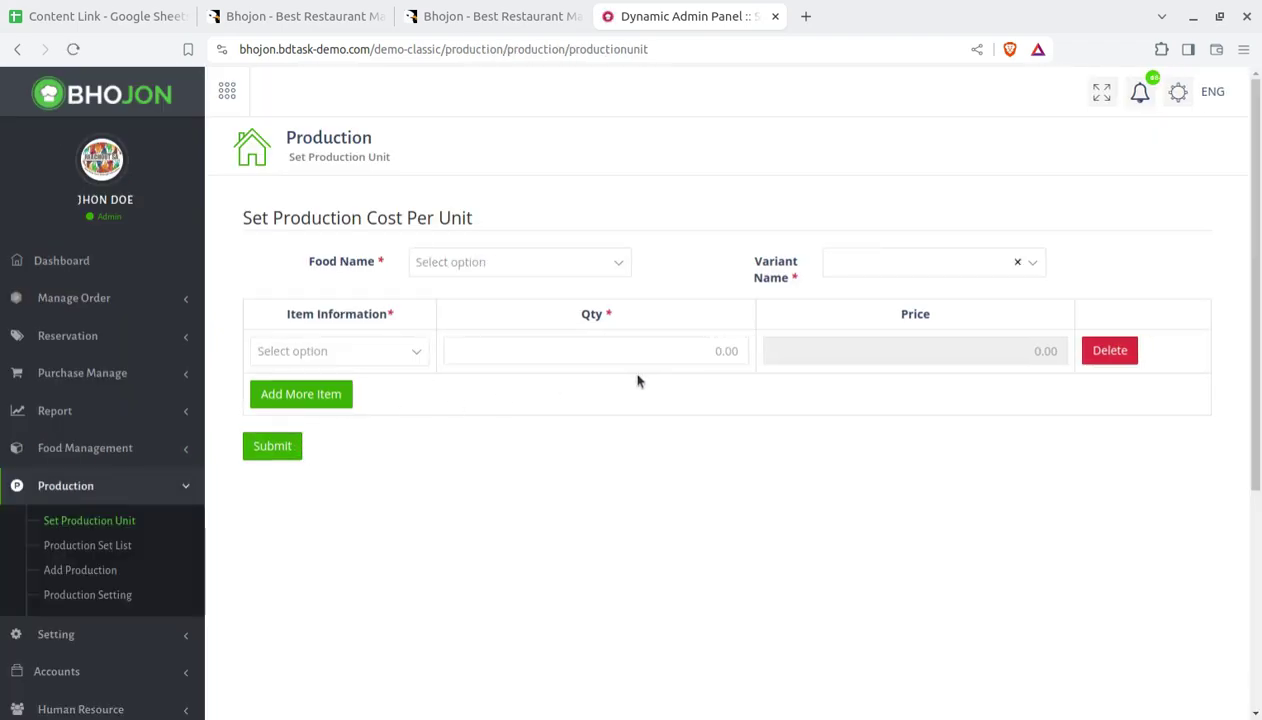
pyautogui.click(103, 553)
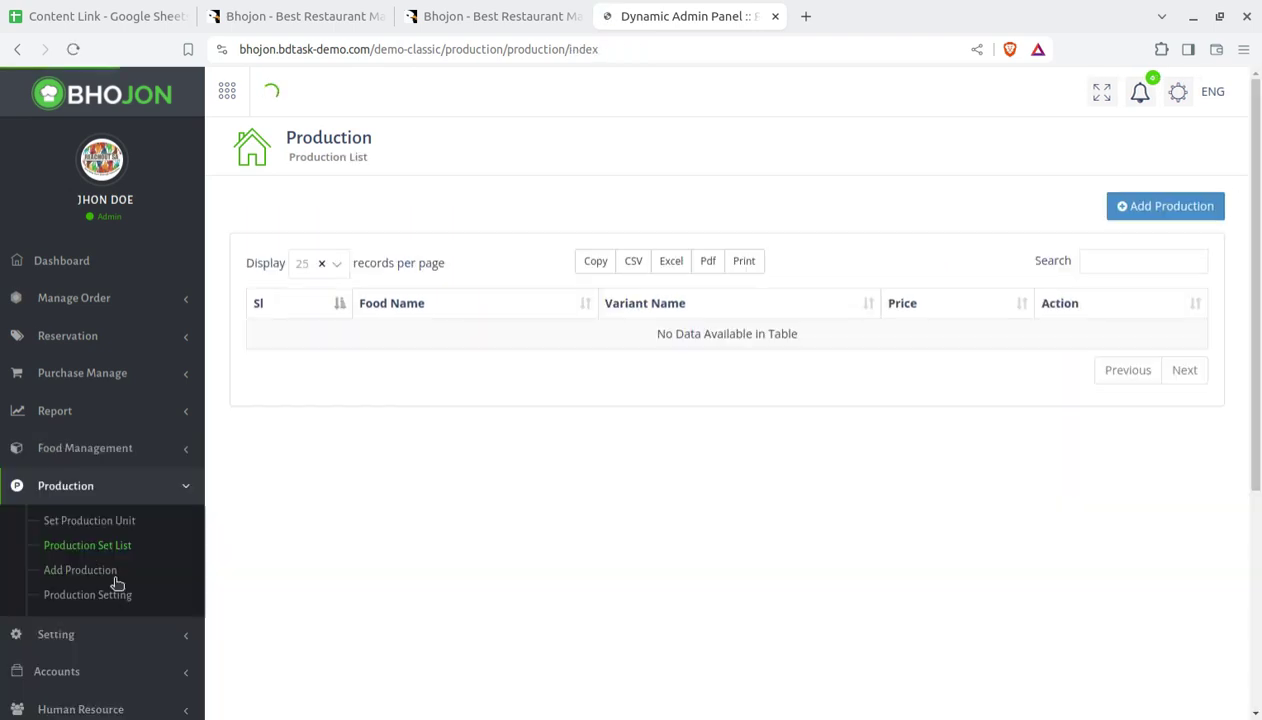
pyautogui.scroll(-2, 166, 614)
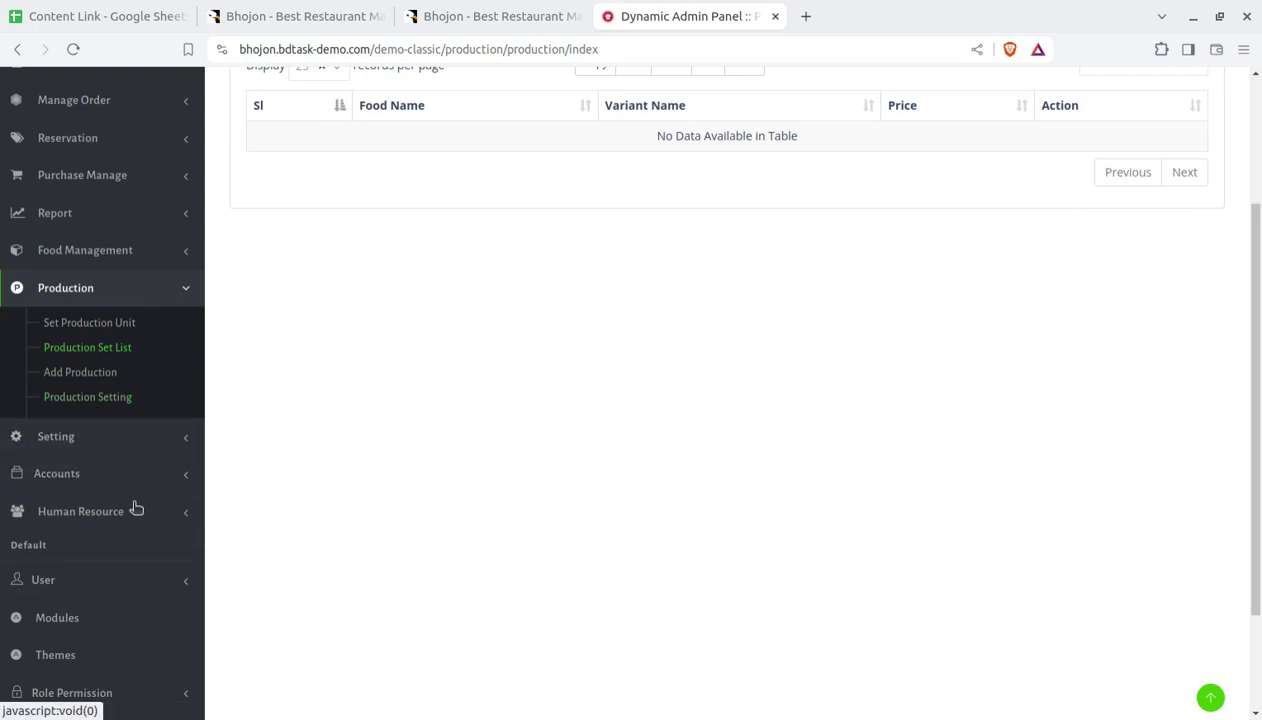
pyautogui.scroll(2, 132, 506)
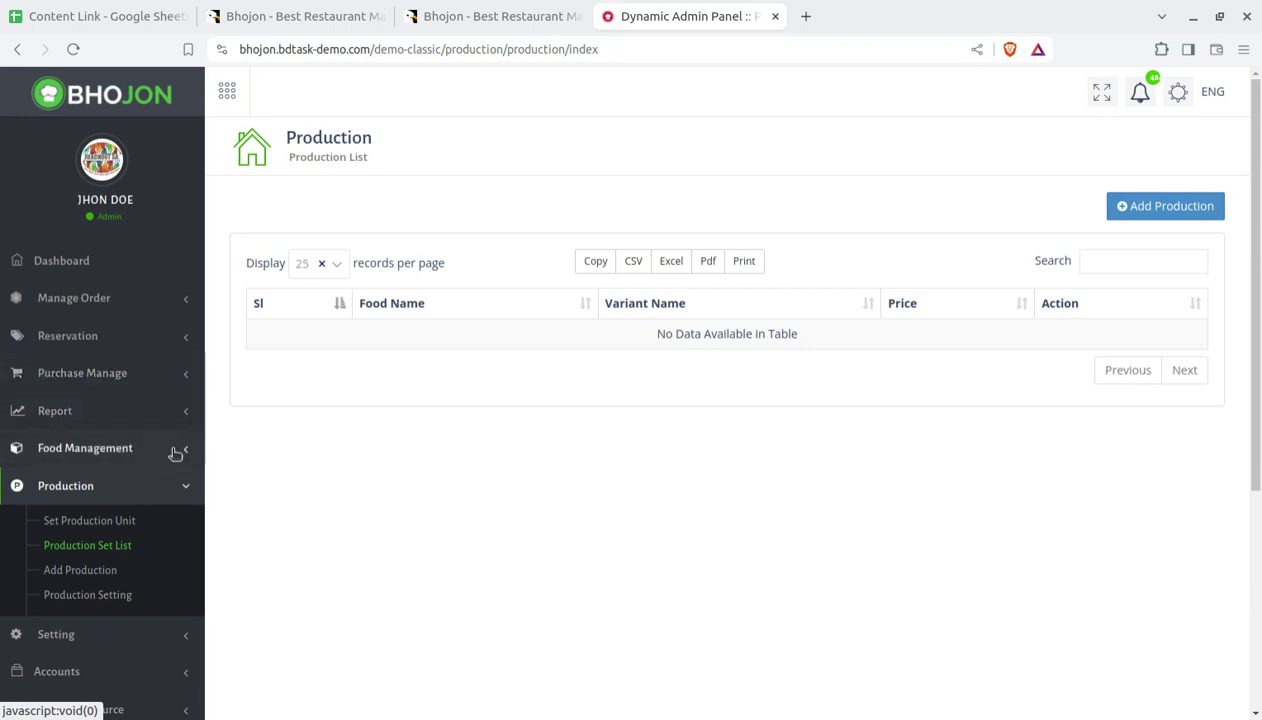
# - Open the Kitchen Dashboard from the dashboard home and refresh its order cards
pyautogui.click(71, 266)
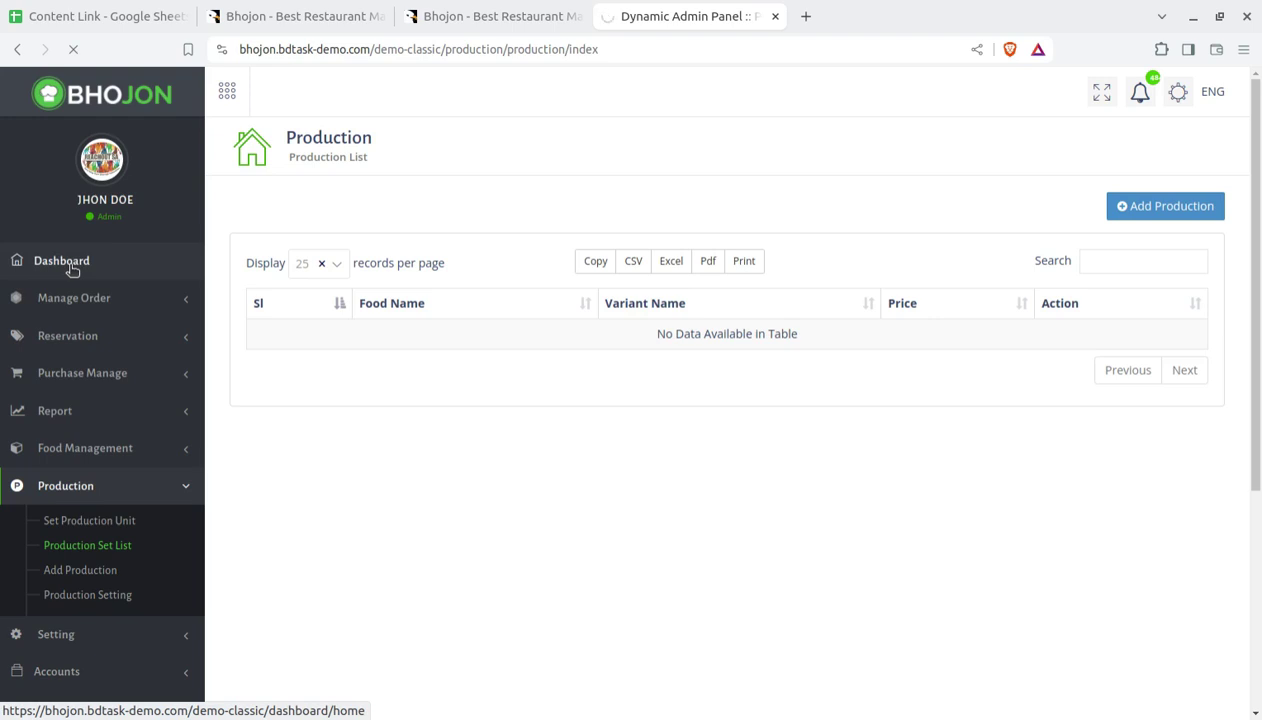
pyautogui.click(598, 108)
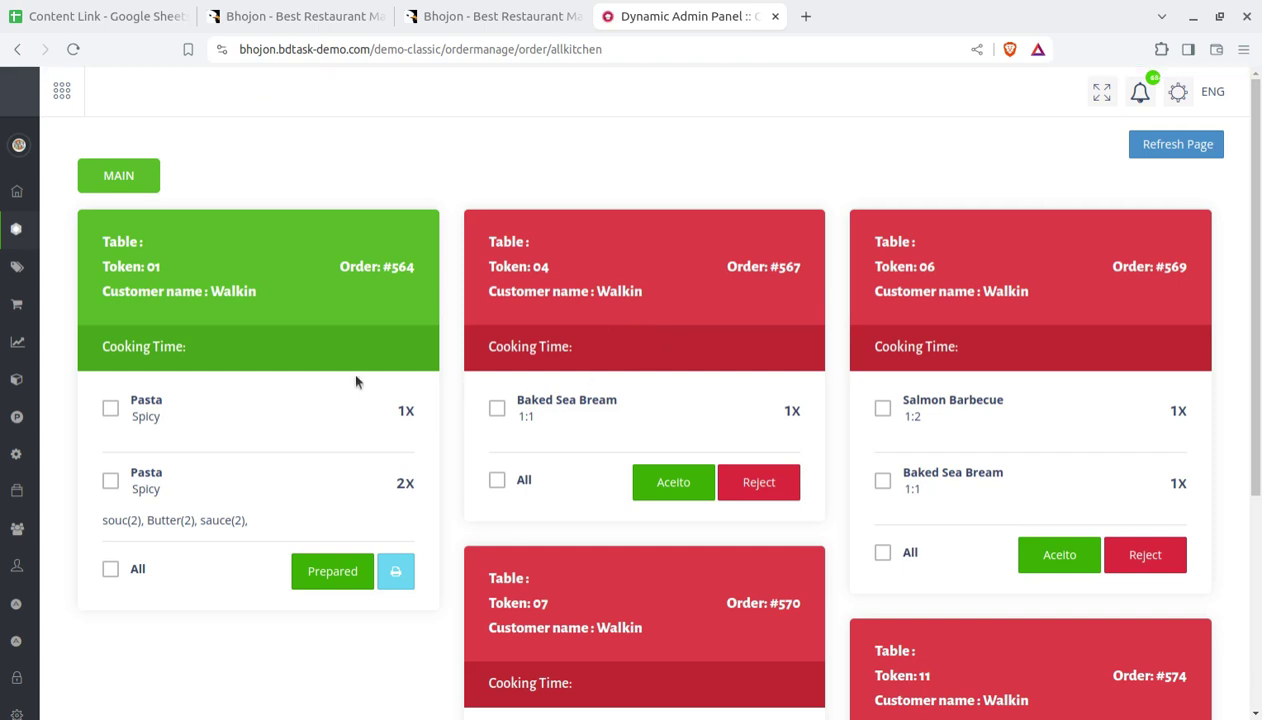
pyautogui.click(1172, 146)
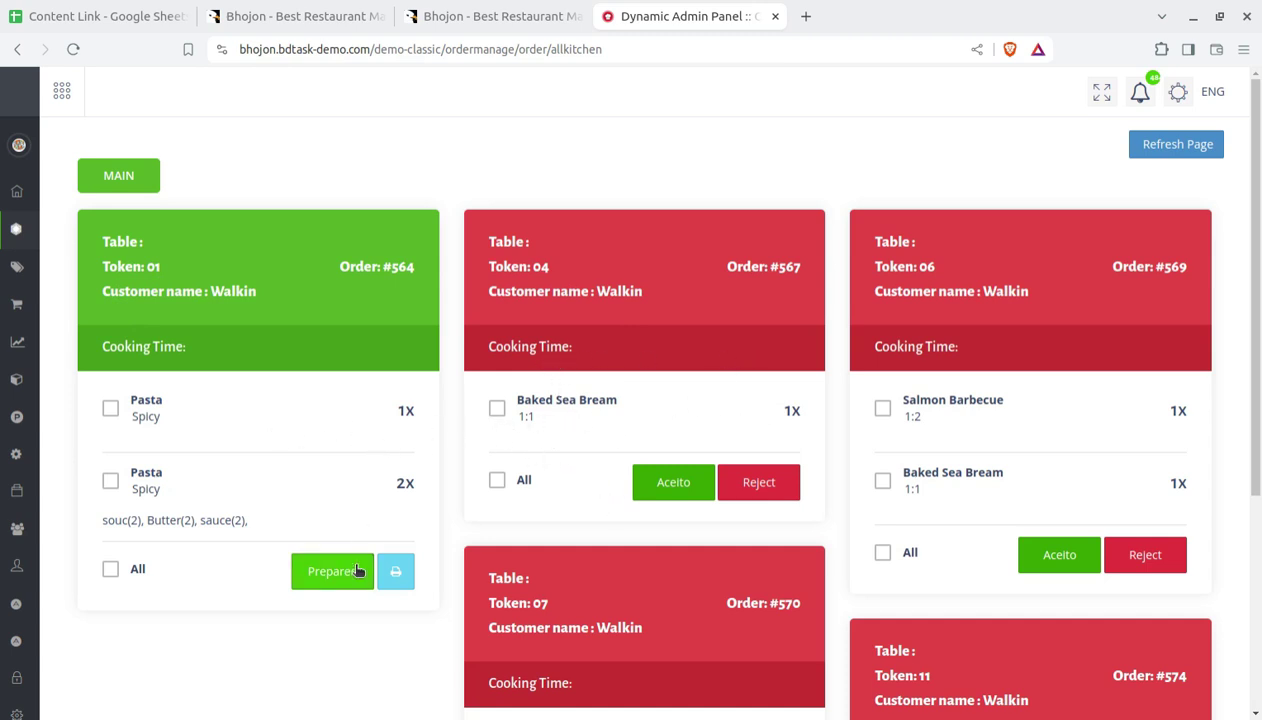
# - Select all items of the token 01 kitchen order and preview its ticket printout without saving it
pyautogui.click(110, 570)
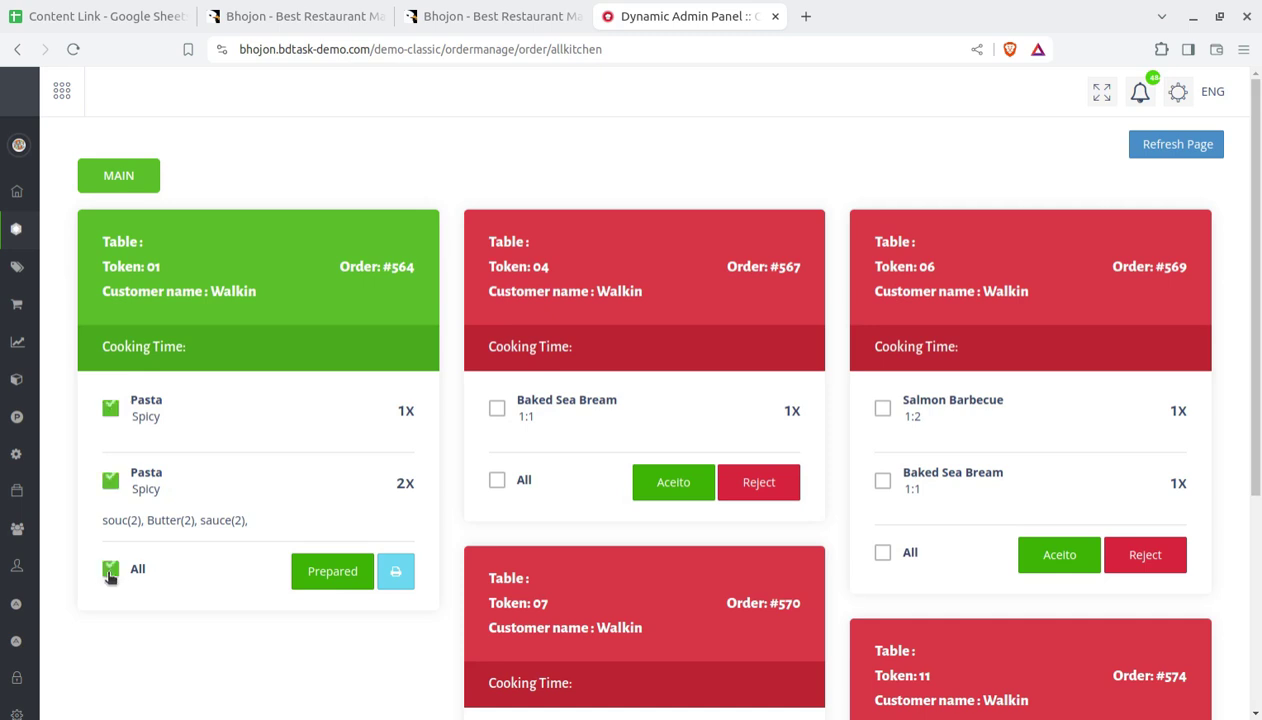
pyautogui.click(110, 570)
pyautogui.click(110, 571)
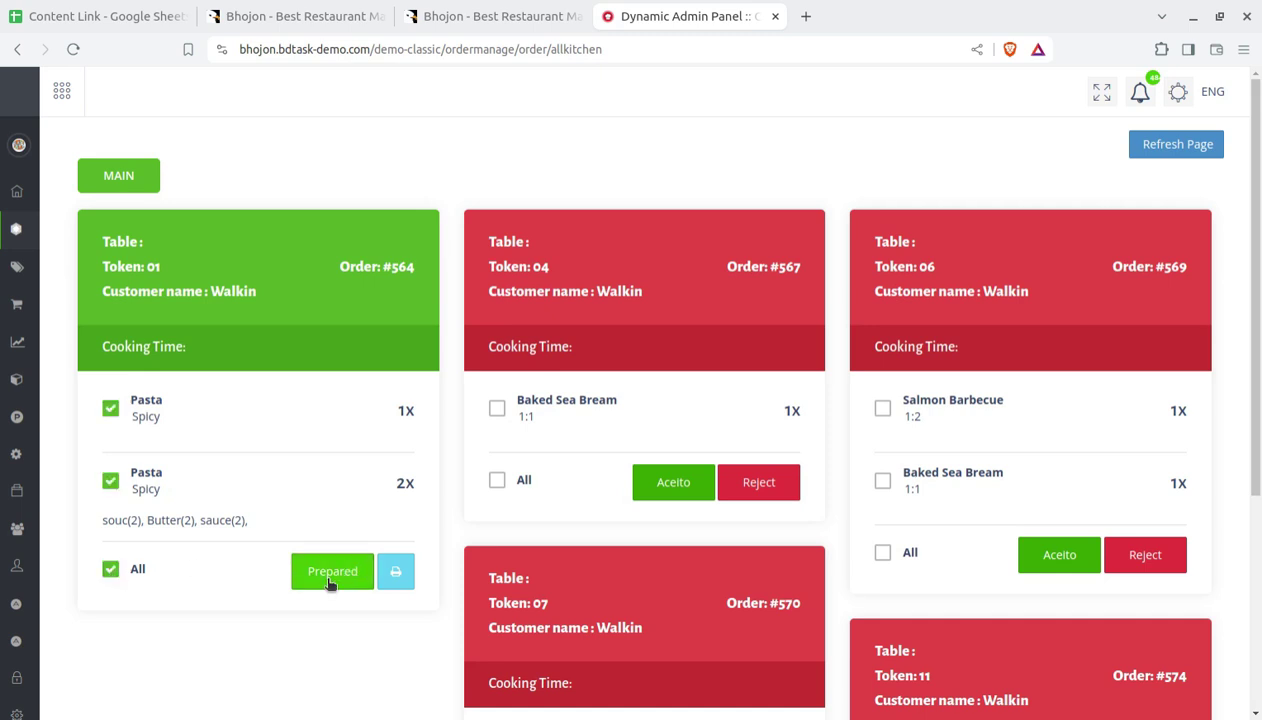
pyautogui.click(396, 574)
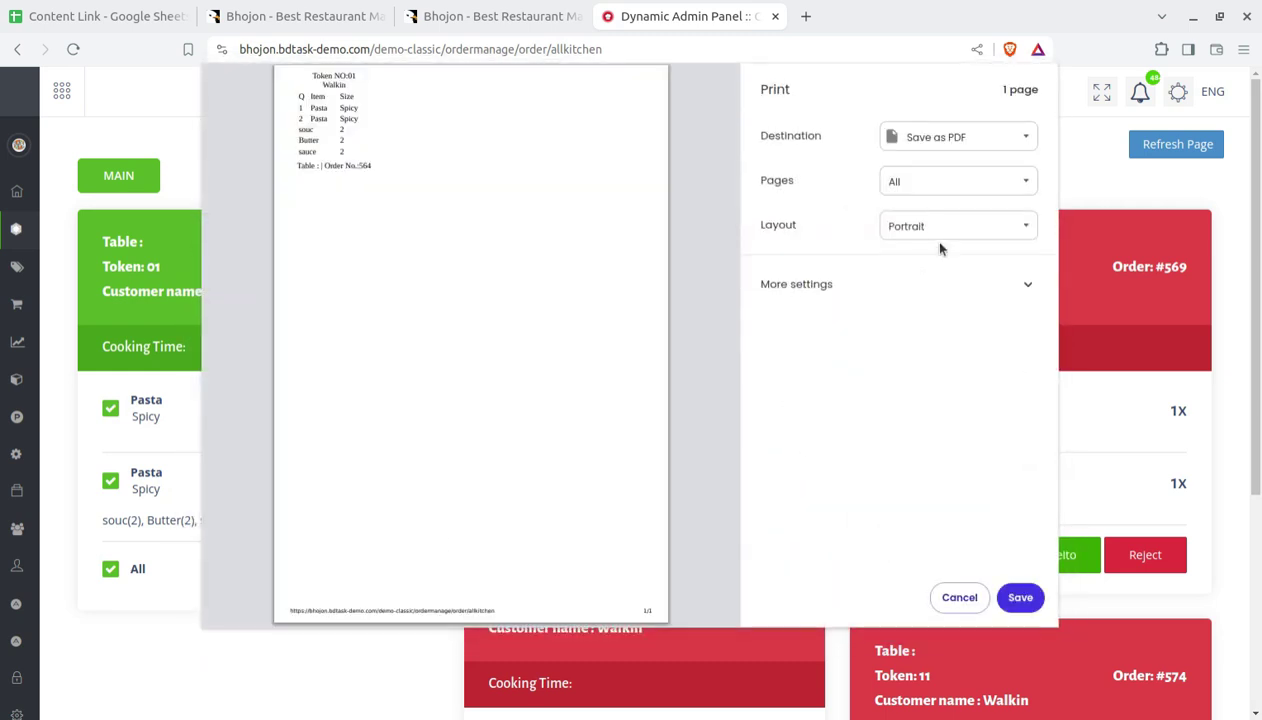
pyautogui.click(958, 598)
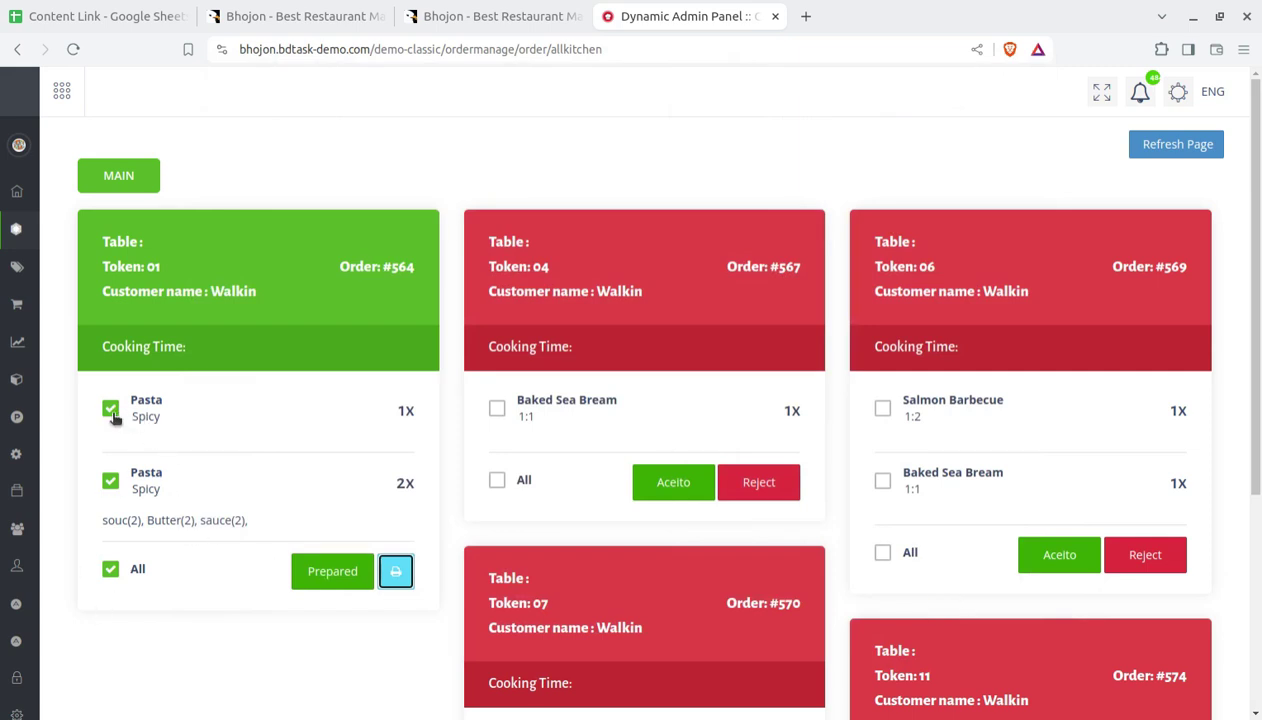
# - Clear the selection of all Pasta items in the token 01 kitchen order
pyautogui.click(110, 568)
pyautogui.click(110, 568)
pyautogui.click(110, 482)
pyautogui.click(110, 482)
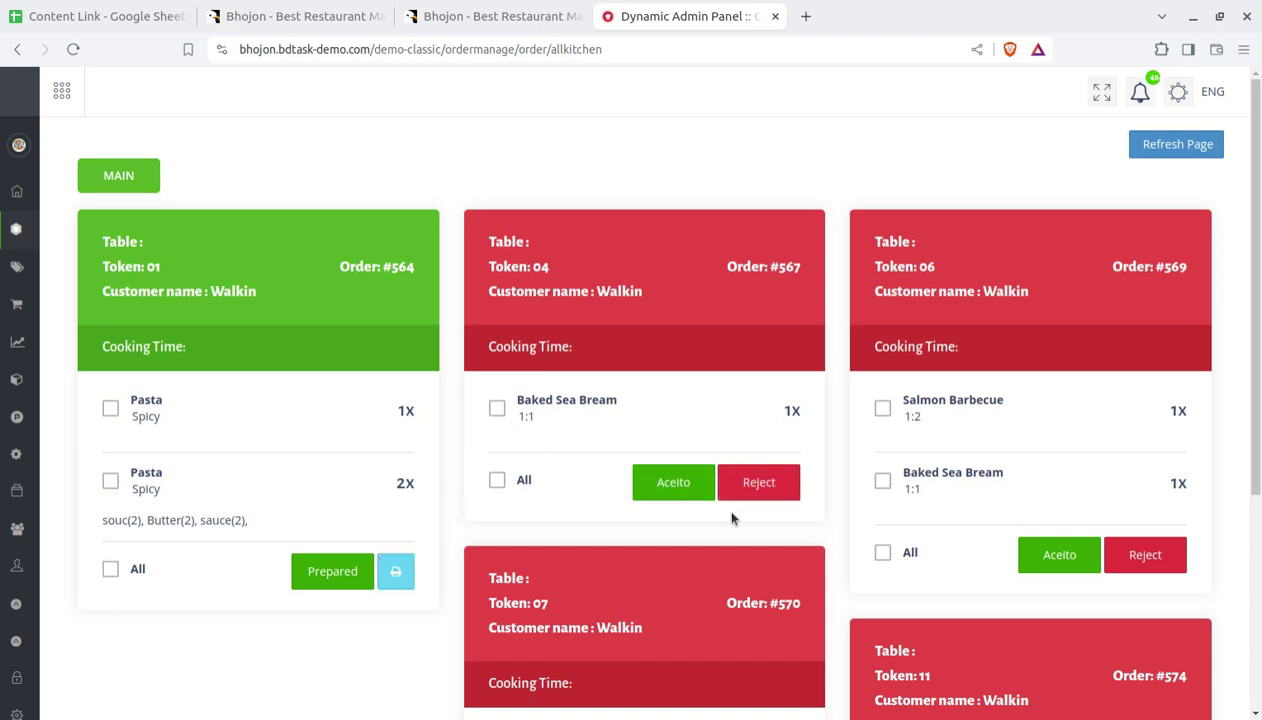
# - Look through the remaining order cards on the Kitchen Dashboard with their items and accept or reject options
pyautogui.scroll(-3, 724, 515)
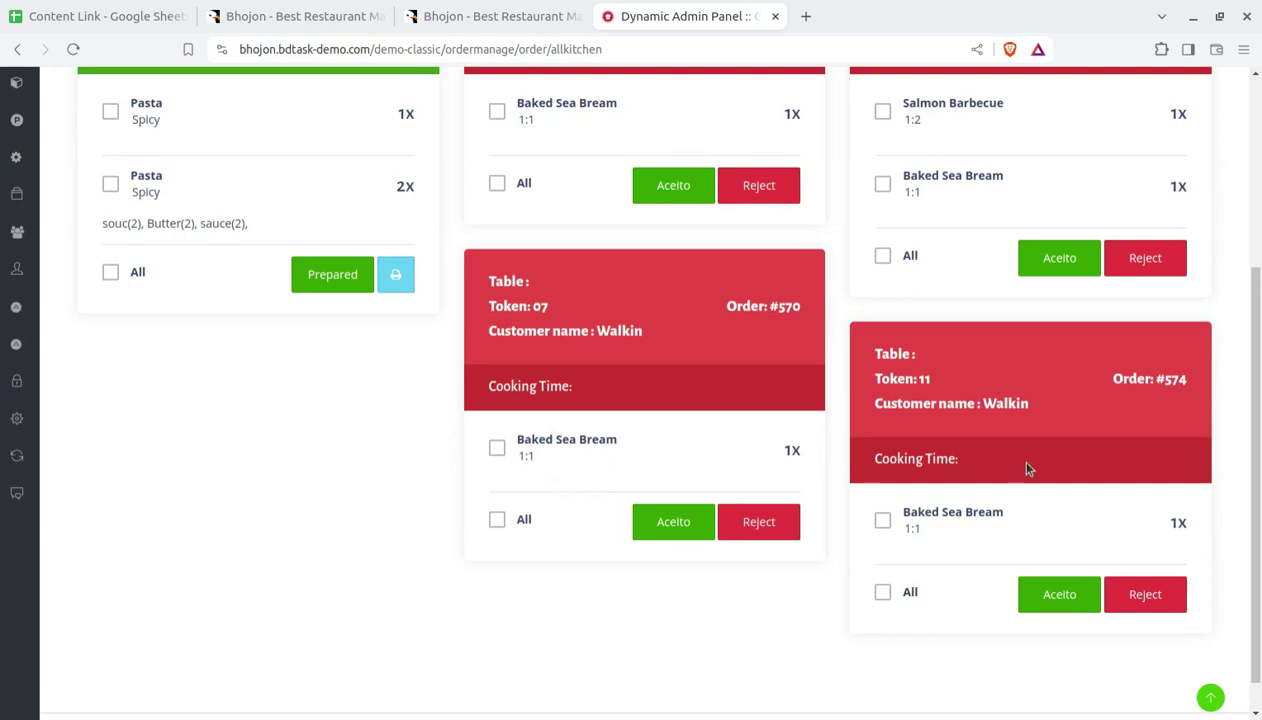
pyautogui.scroll(-1, 1045, 498)
pyautogui.scroll(4, 1046, 495)
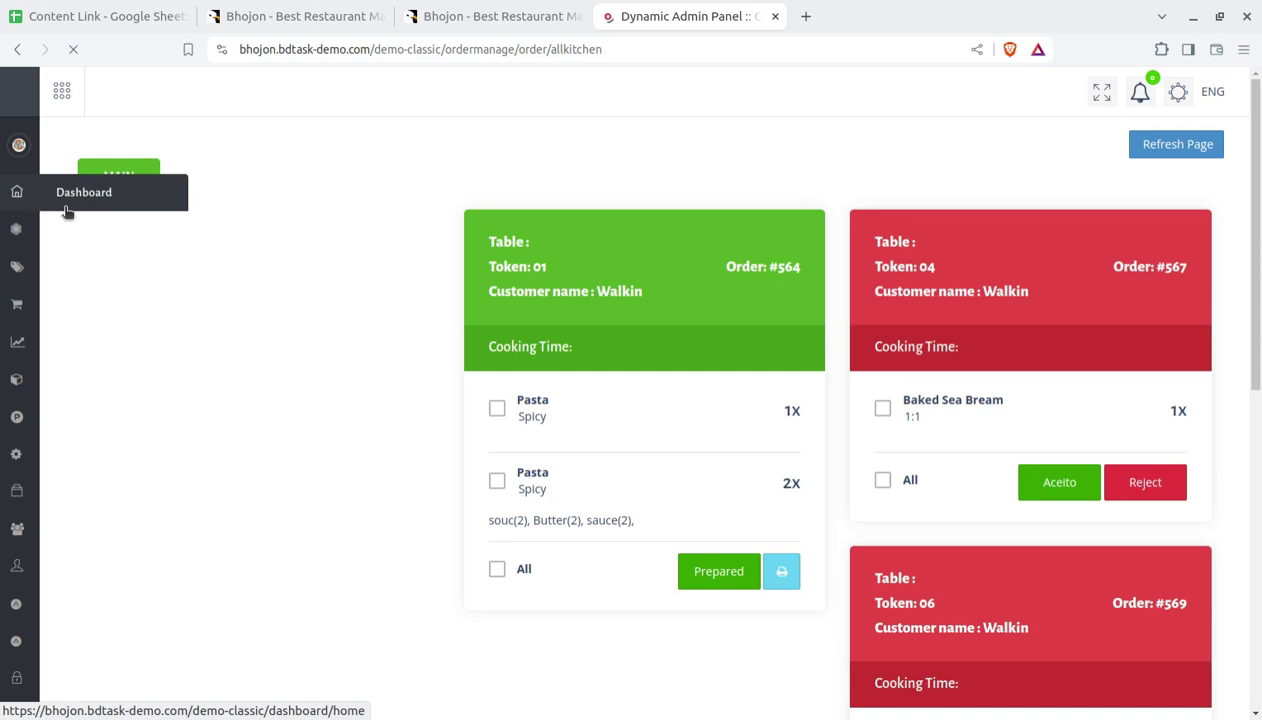
# - Open the Counter Dashboard, look over the Order Time Countdown Board, and return to the dashboard home
pyautogui.click(120, 198)
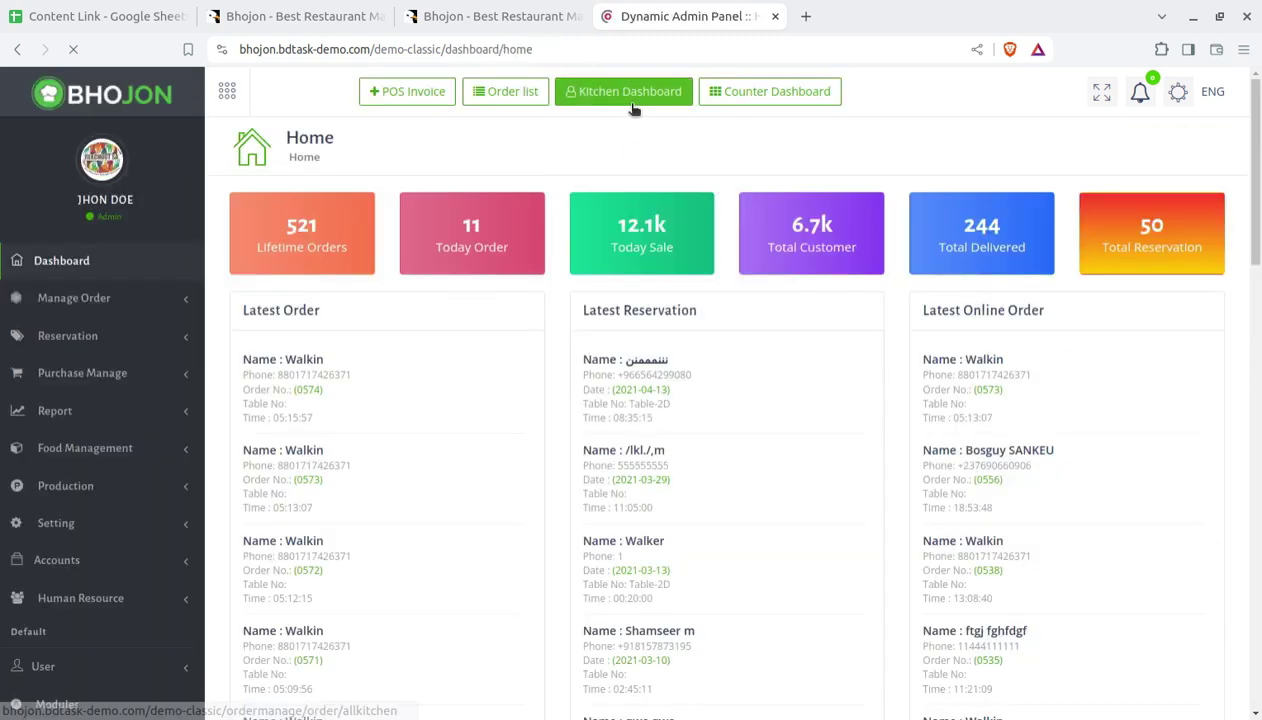
pyautogui.click(745, 95)
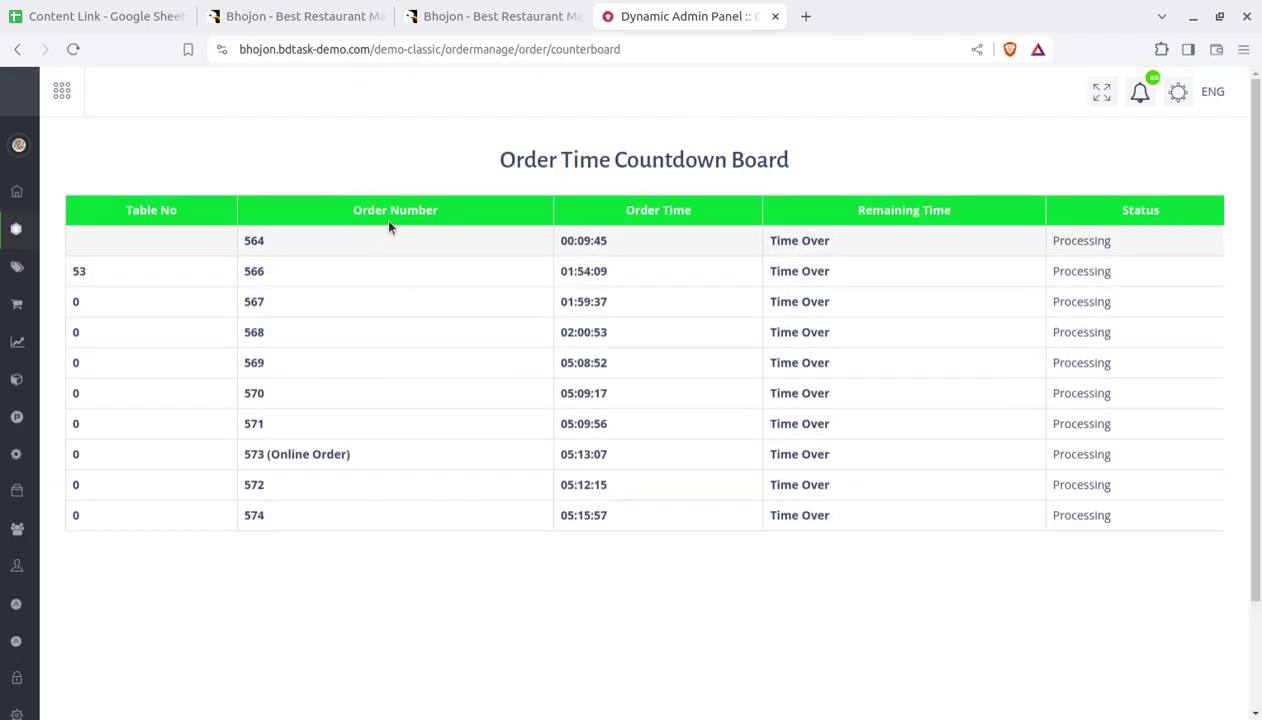
pyautogui.scroll(-2, 479, 444)
pyautogui.scroll(2, 481, 445)
pyautogui.scroll(-2, 481, 445)
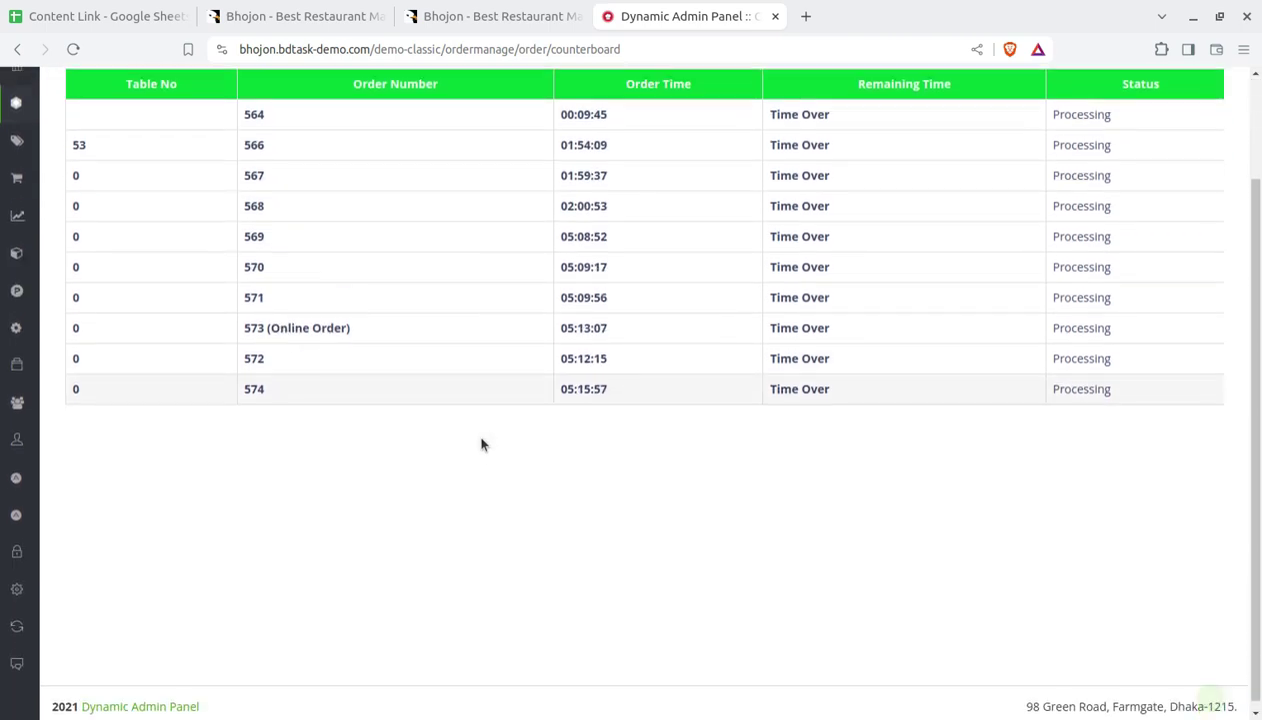
pyautogui.scroll(3, 482, 442)
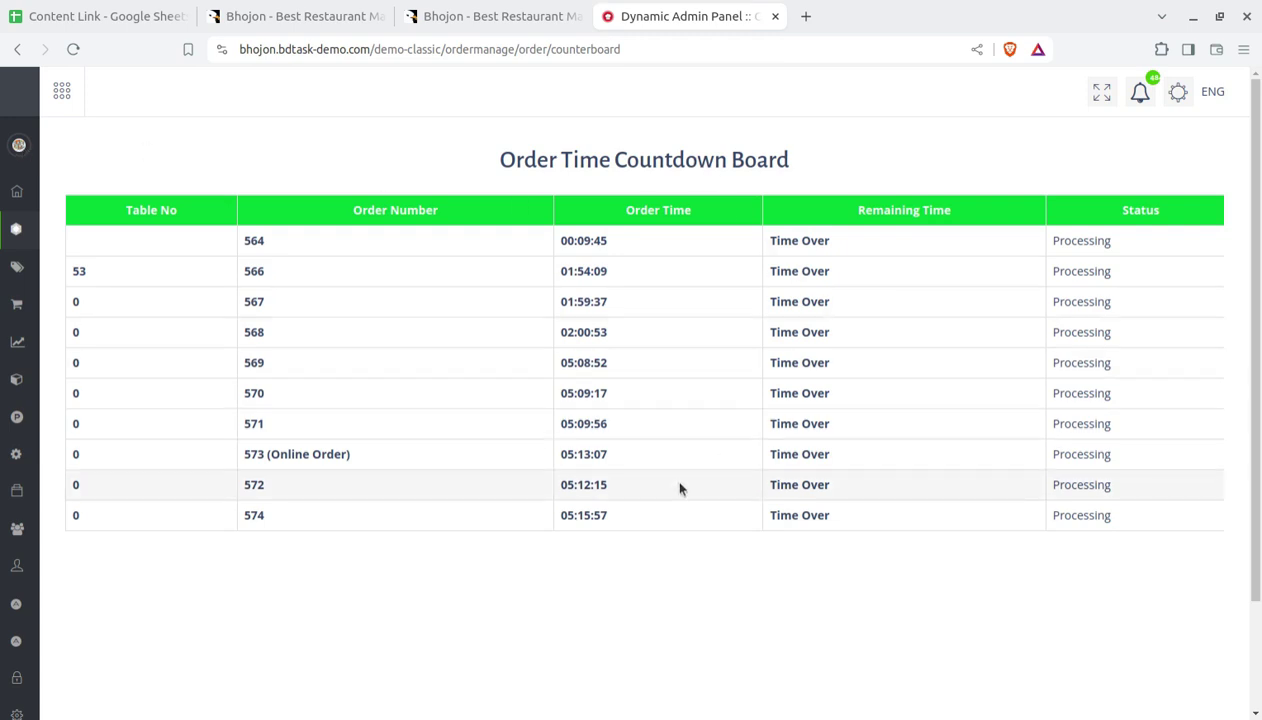
pyautogui.click(17, 201)
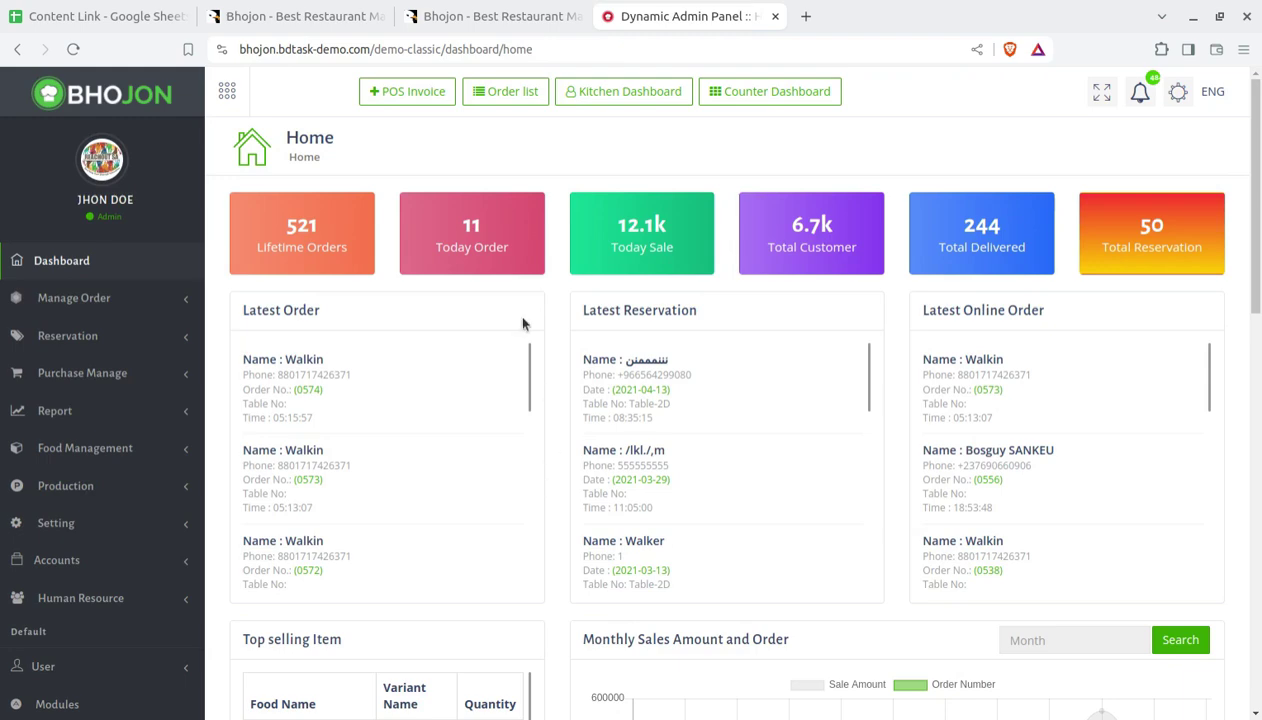
# - Switch to the Bhojon listing on CodeCanyon and highlight its product title for a moment
pyautogui.click(305, 20)
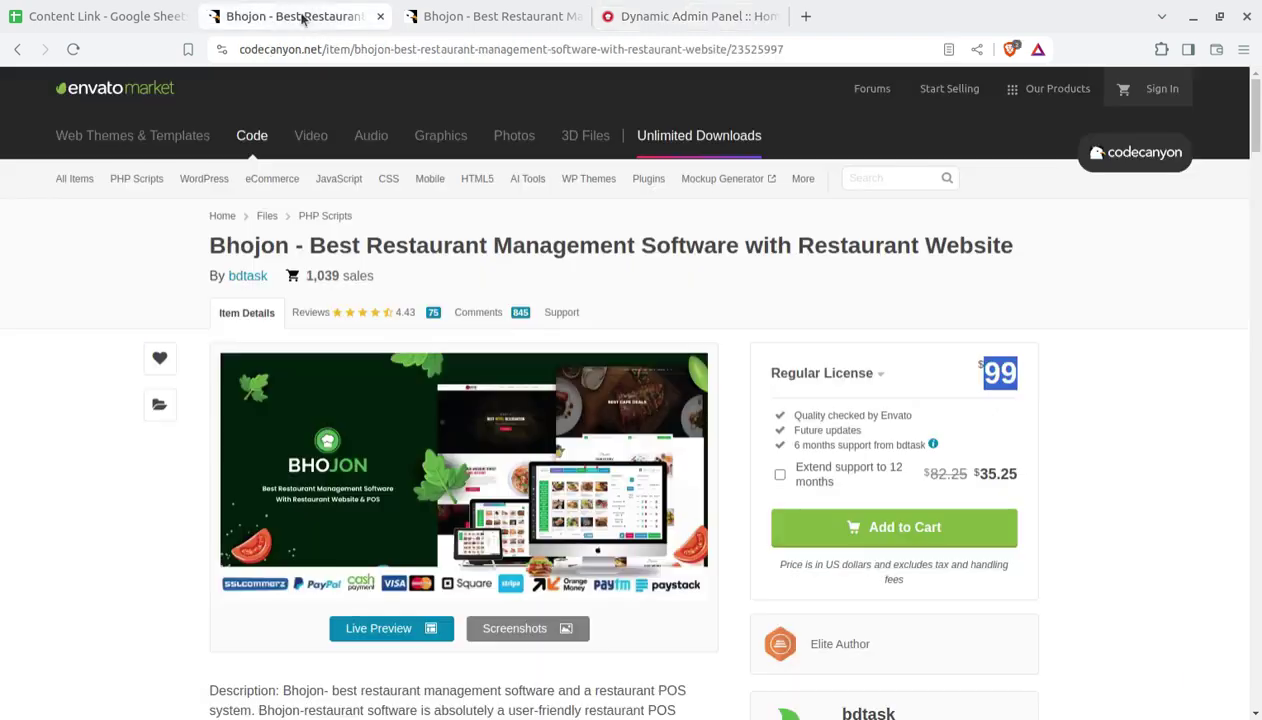
pyautogui.click(113, 291)
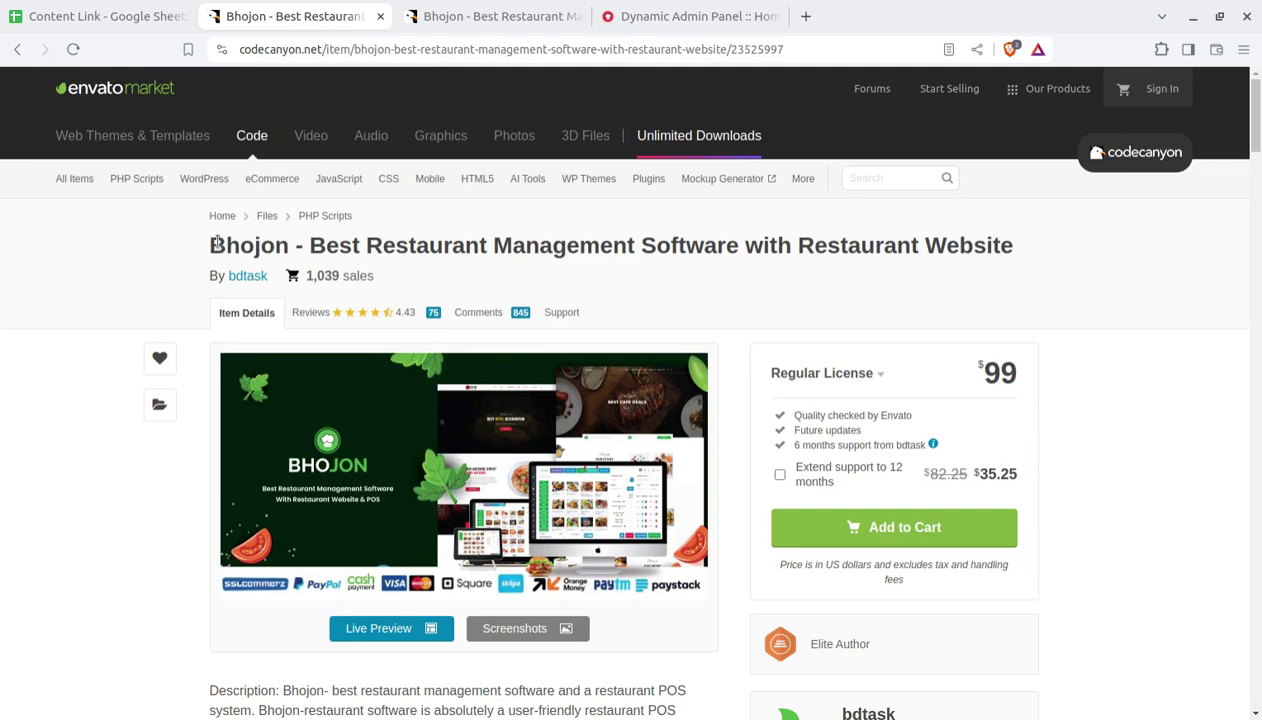
pyautogui.moveTo(210, 245); pyautogui.dragTo(1045, 251)
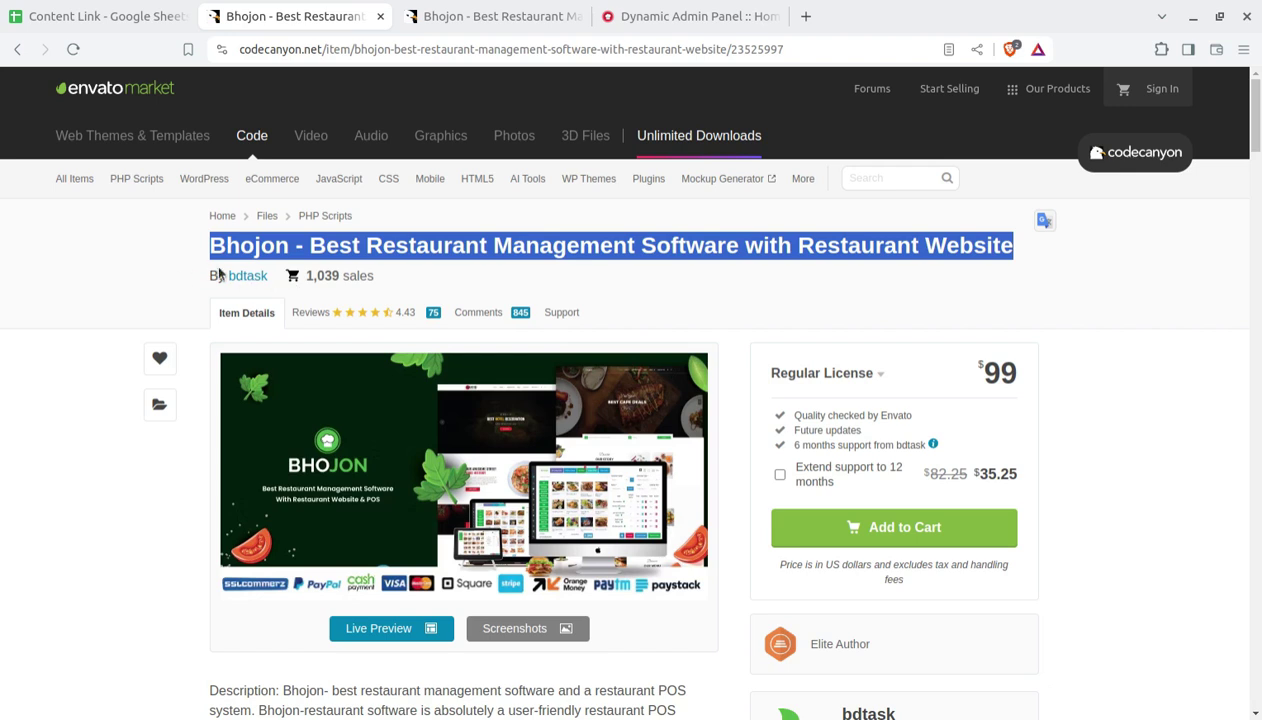
pyautogui.click(731, 283)
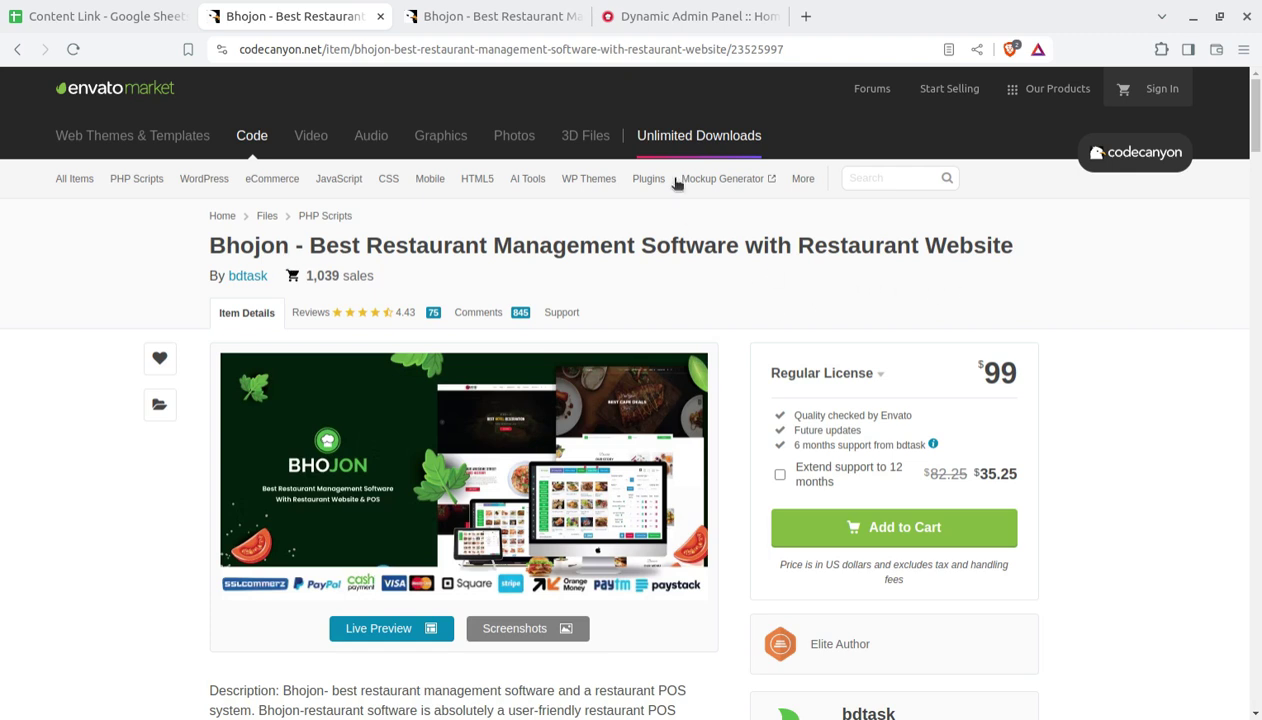
# - Compare the open admin demo and CodeCanyon listing pages, ending on the full-screen Bhojon preview page
pyautogui.click(660, 17)
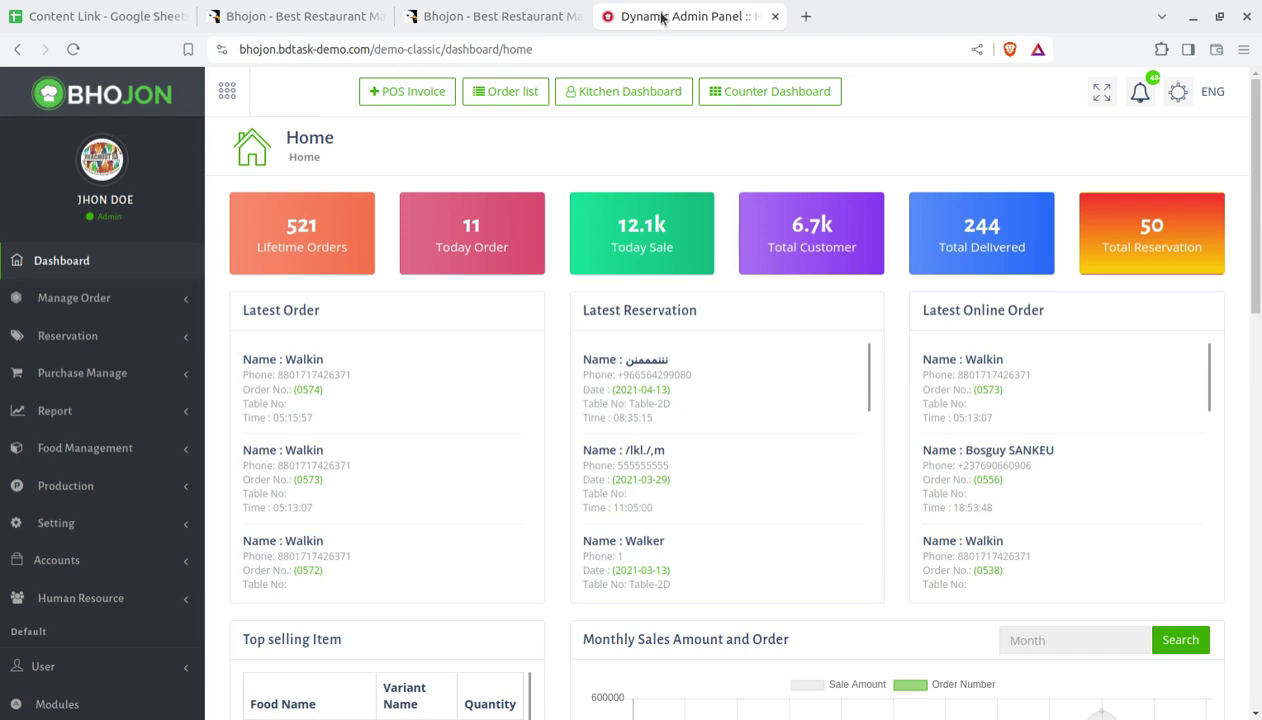
pyautogui.click(515, 16)
pyautogui.click(335, 16)
pyautogui.click(510, 16)
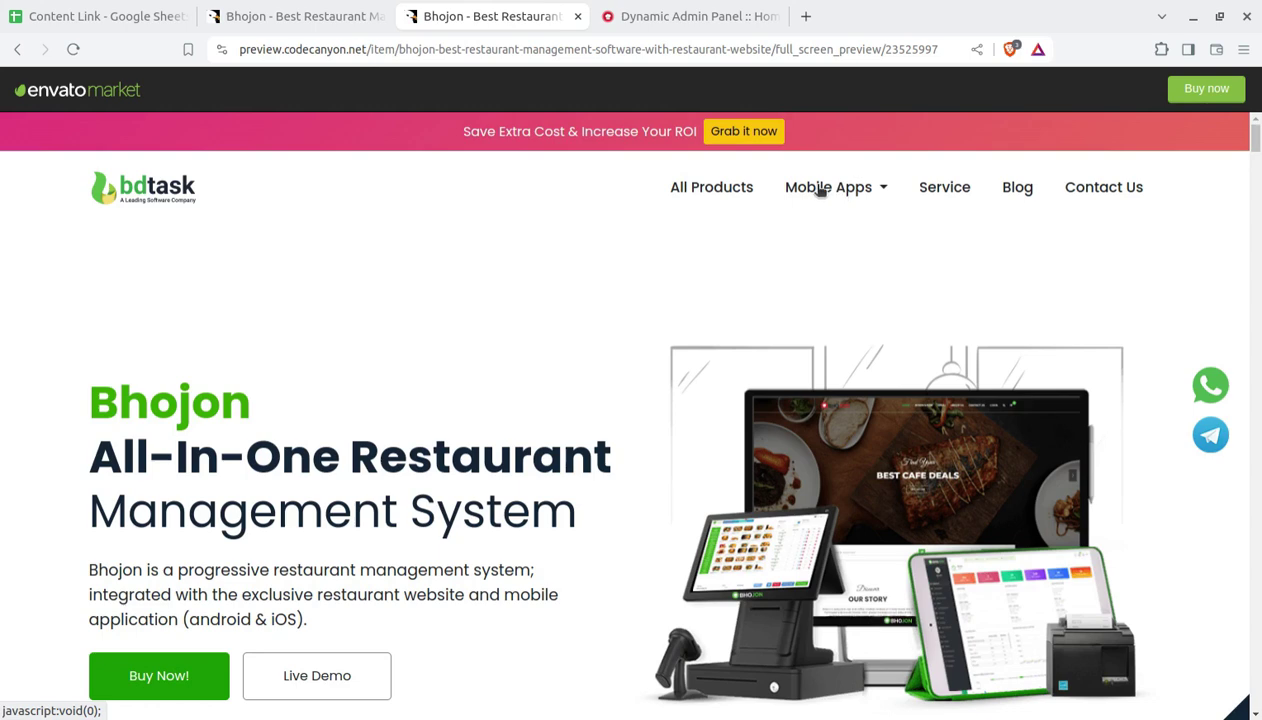
# - Return to the Bhojon listing on CodeCanyon and read its description with the website, admin and mobile app demo links
pyautogui.click(675, 18)
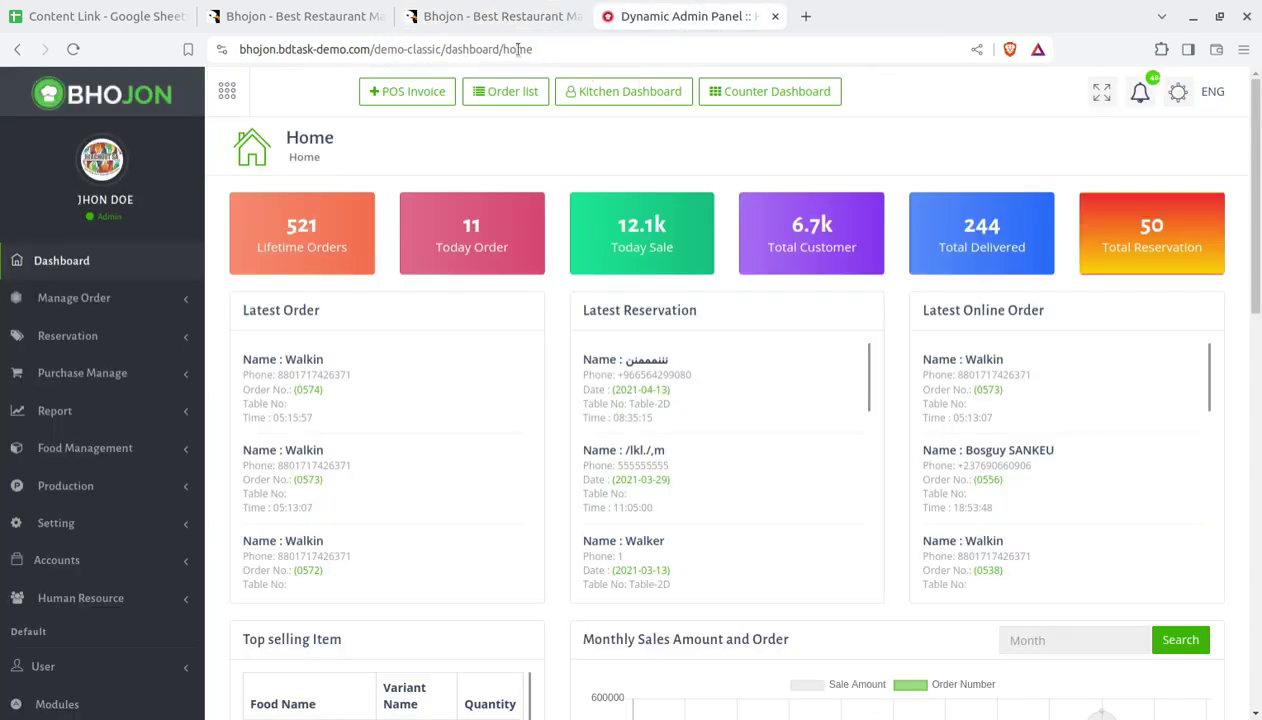
pyautogui.click(256, 18)
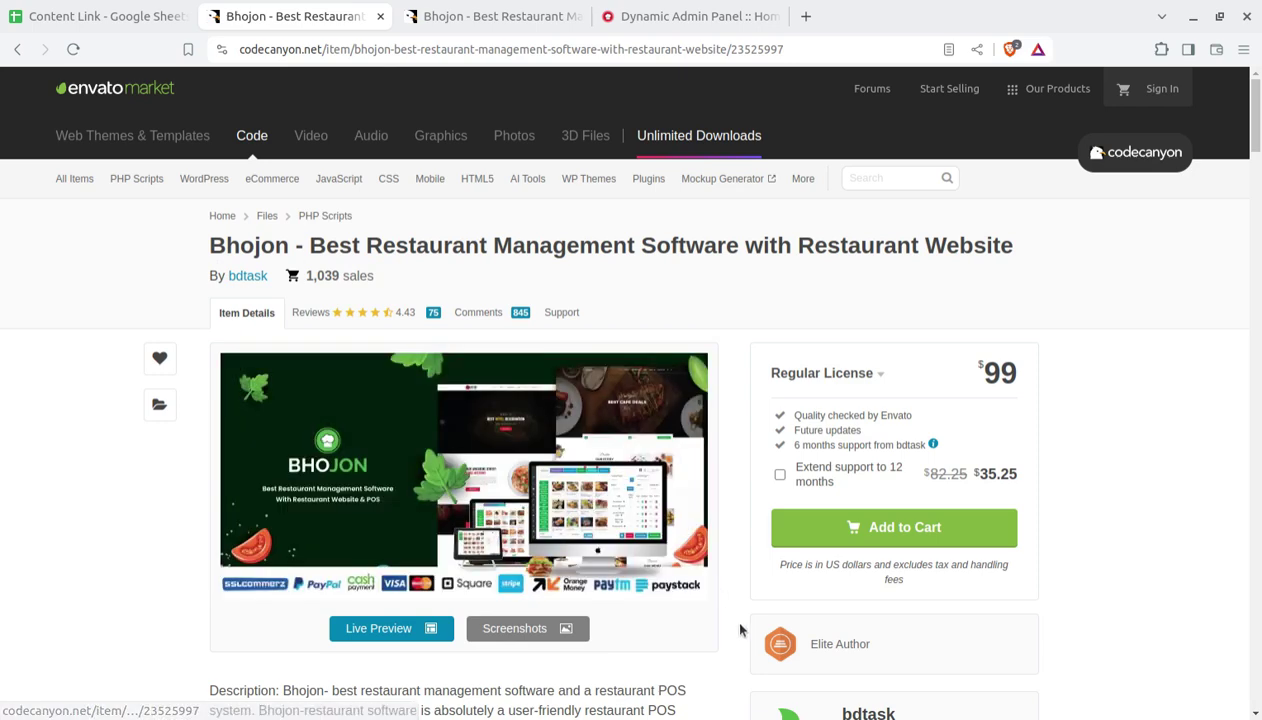
pyautogui.scroll(-2, 741, 630)
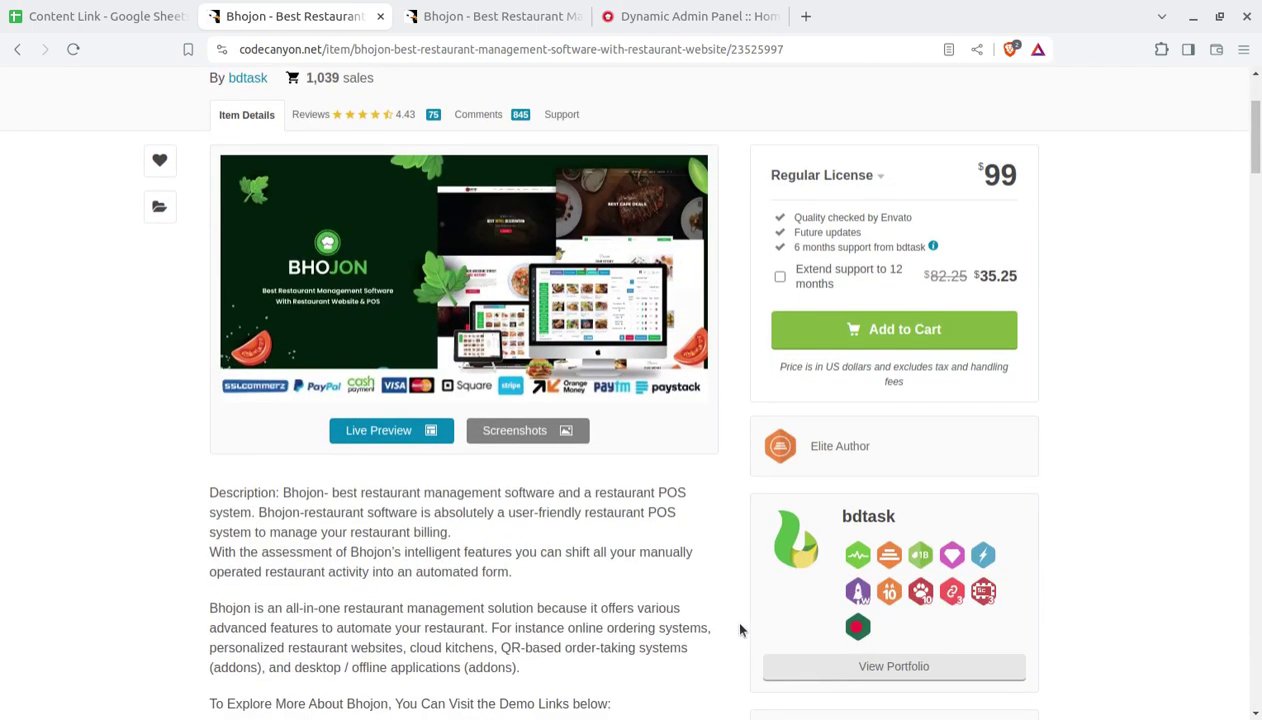
pyautogui.scroll(-3, 428, 544)
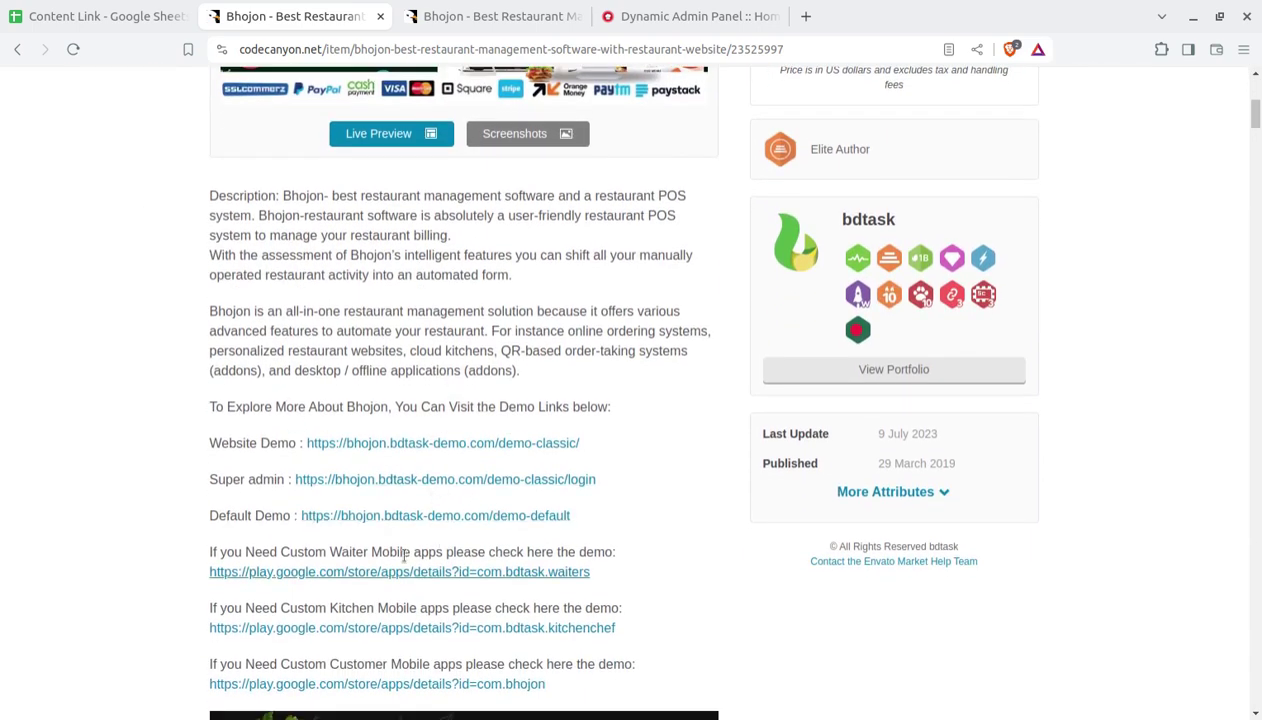
pyautogui.scroll(-2, 459, 482)
pyautogui.scroll(4, 514, 390)
pyautogui.scroll(-3, 514, 390)
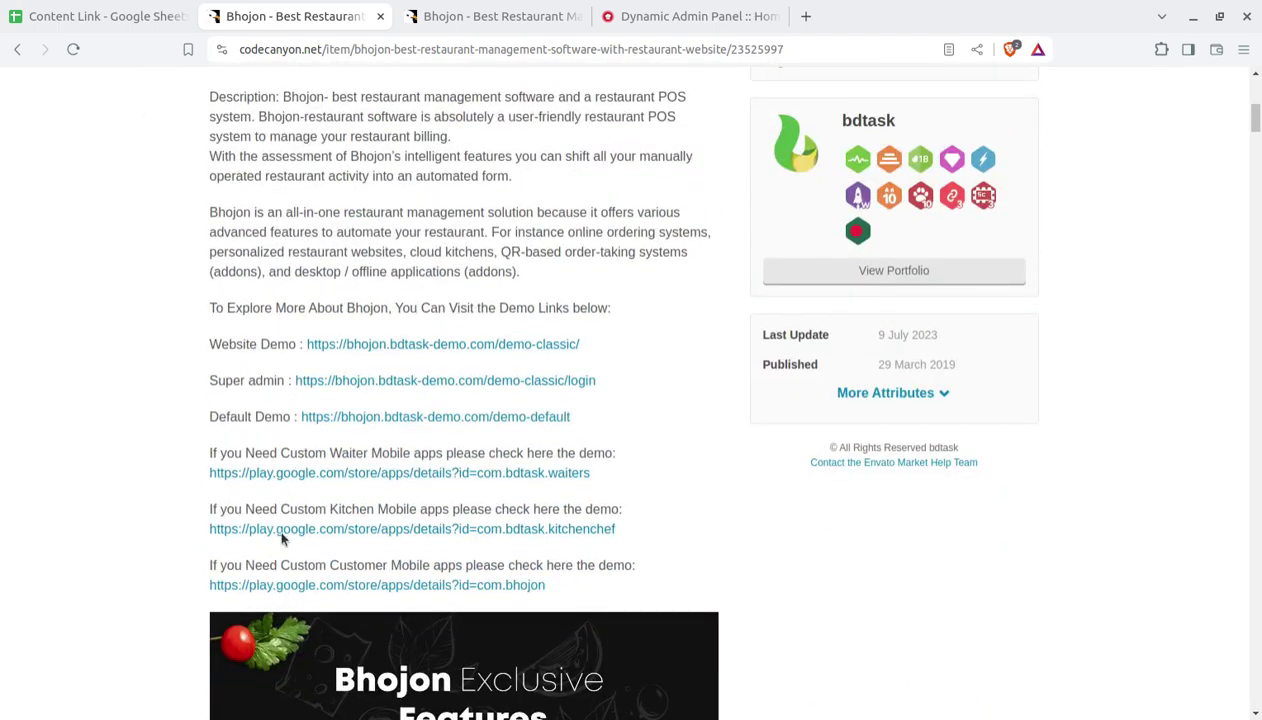
pyautogui.scroll(6, 370, 470)
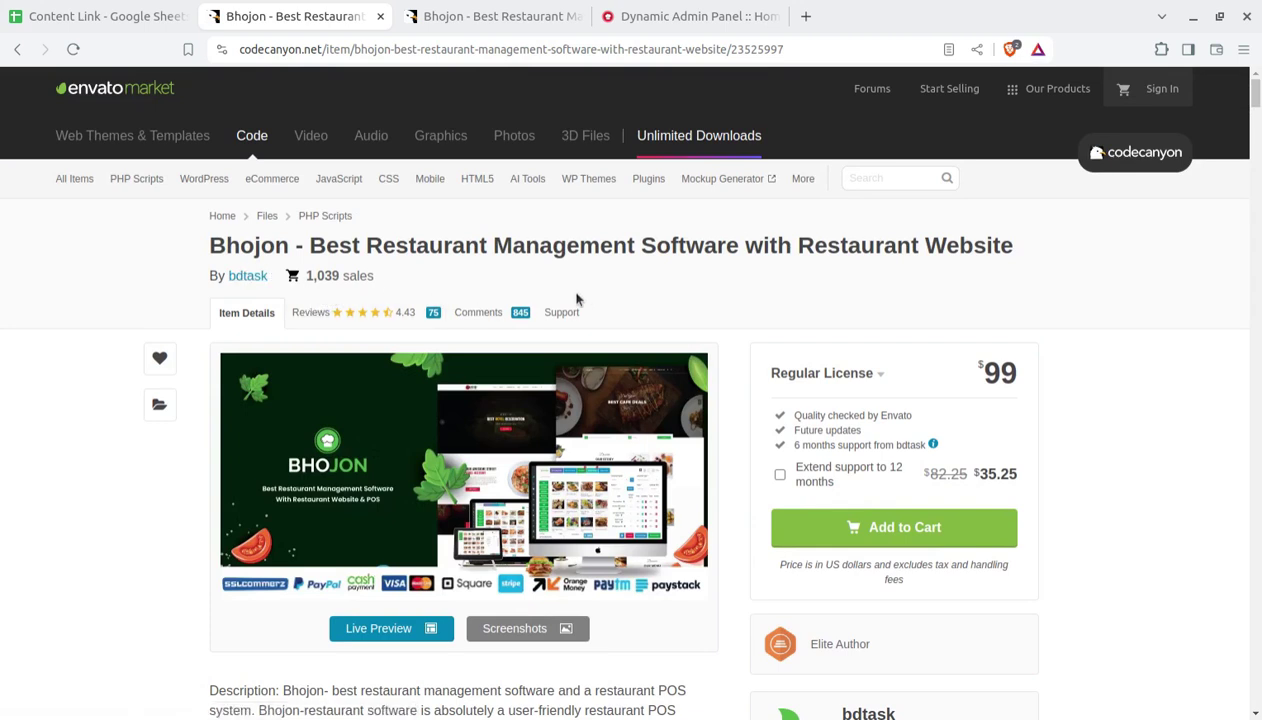
# - Highlight the Regular License price on the Bhojon listing and glance over the preview image and description
pyautogui.moveTo(984, 372); pyautogui.dragTo(1011, 372)
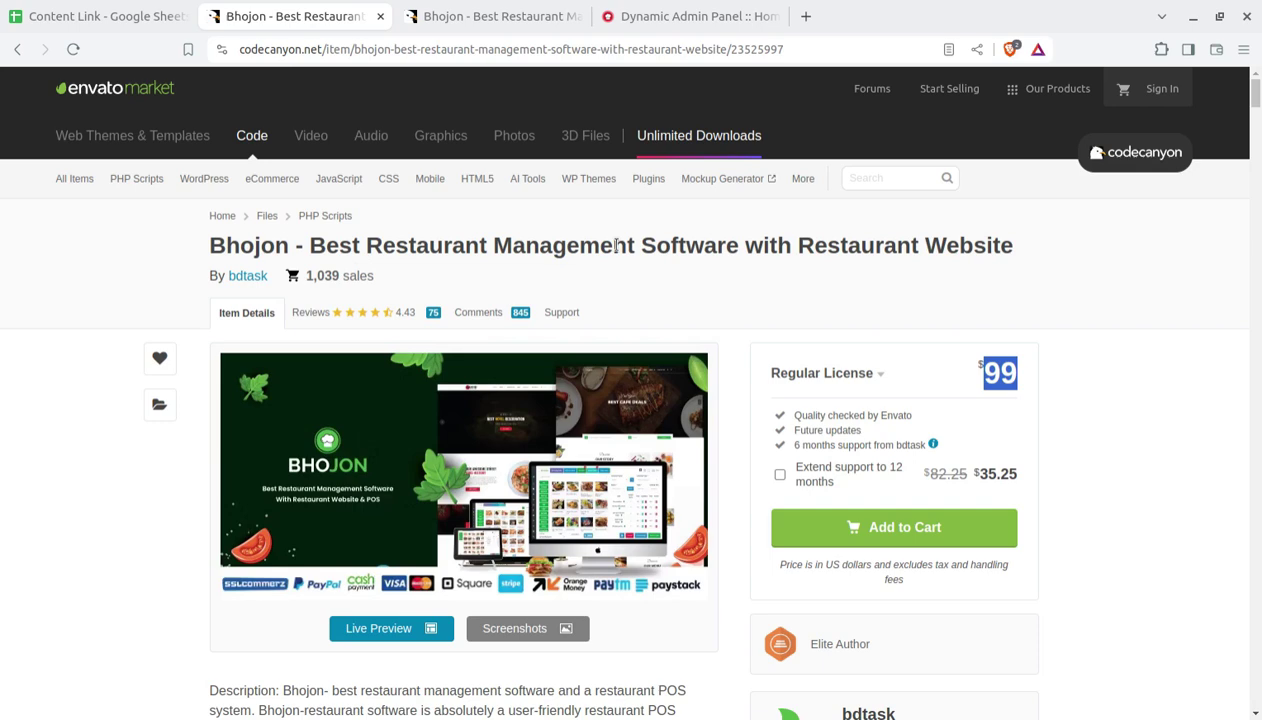
pyautogui.scroll(-1, 753, 503)
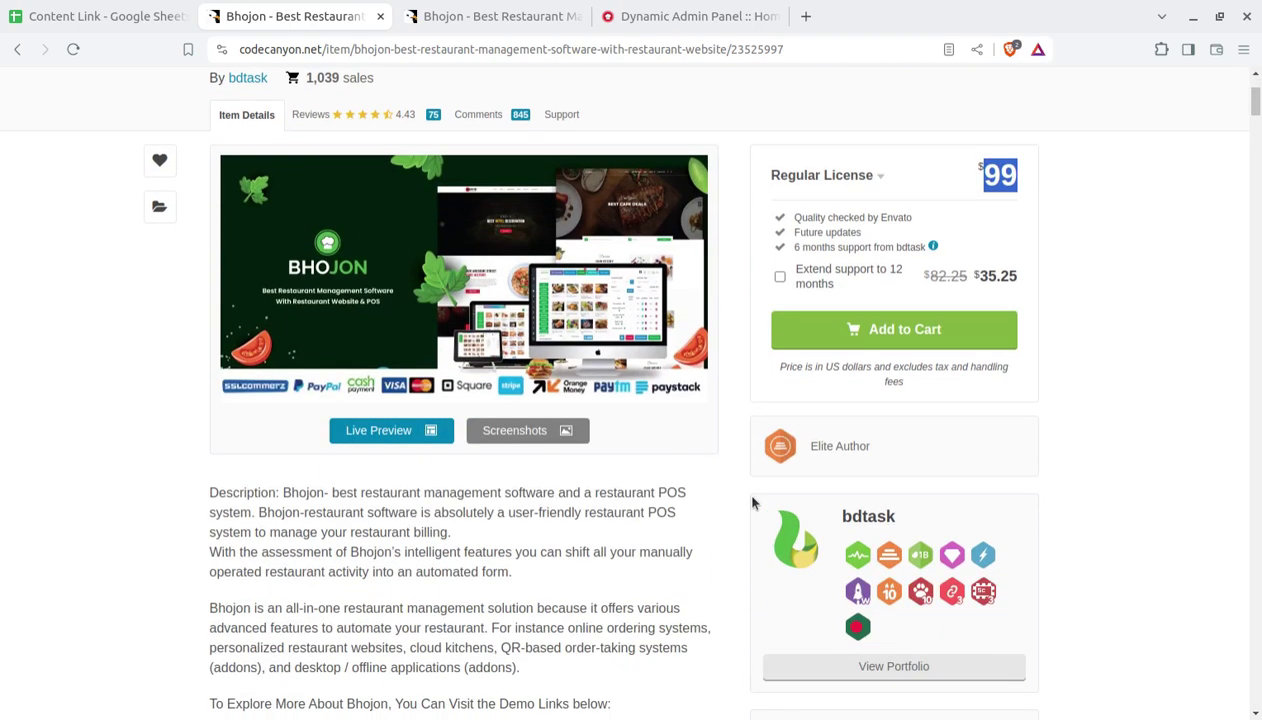
pyautogui.scroll(3, 753, 503)
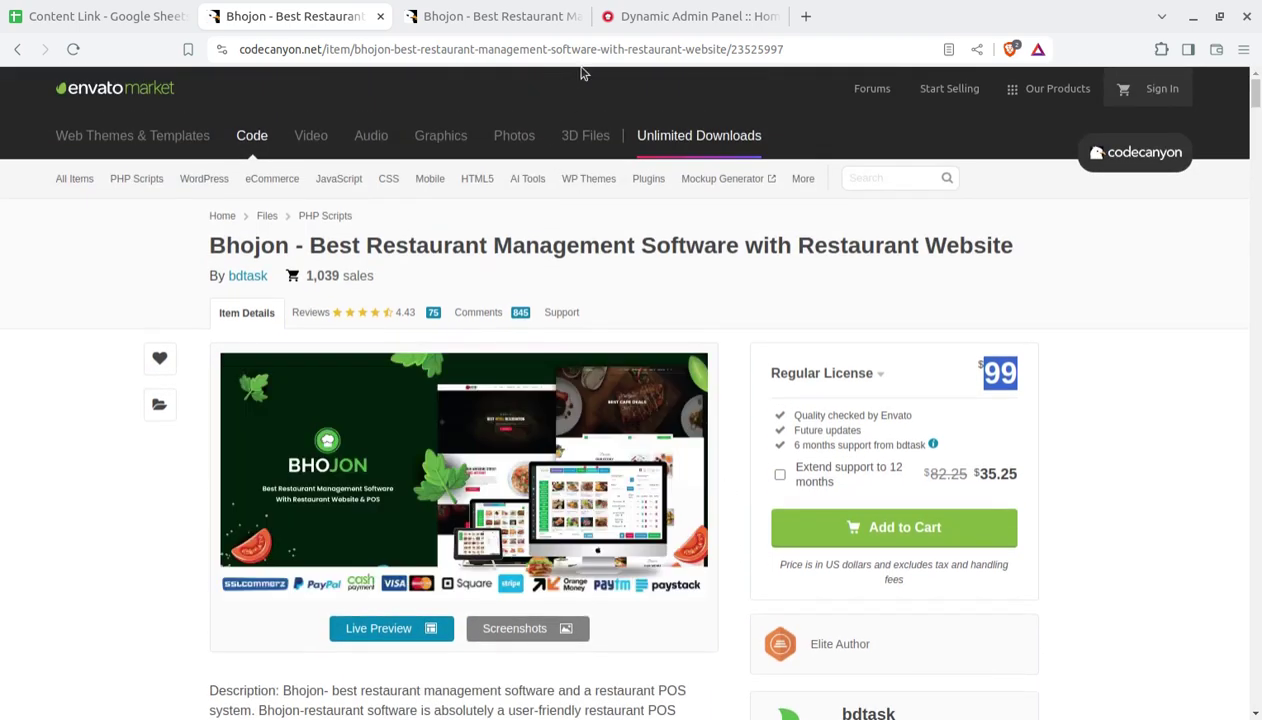
# - View the admin demo's home dashboard and the CodeCanyon listing once more, then go back to the admin demo
pyautogui.click(665, 20)
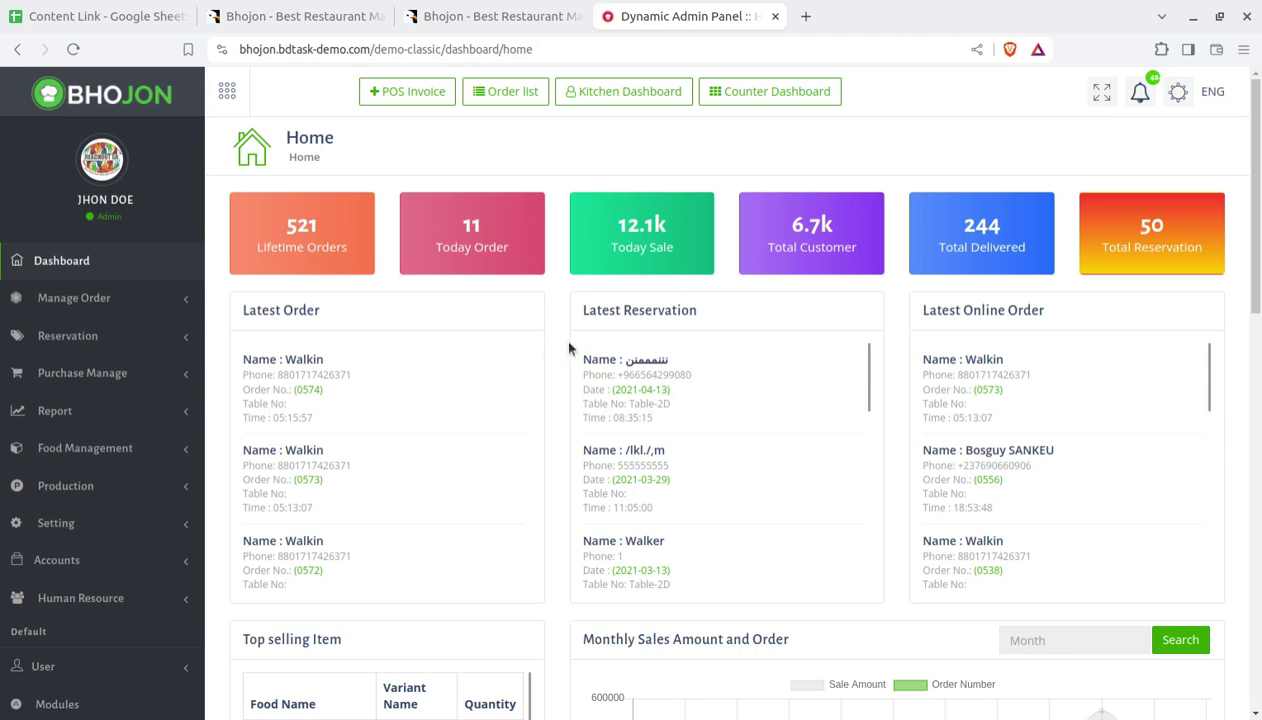
pyautogui.click(325, 22)
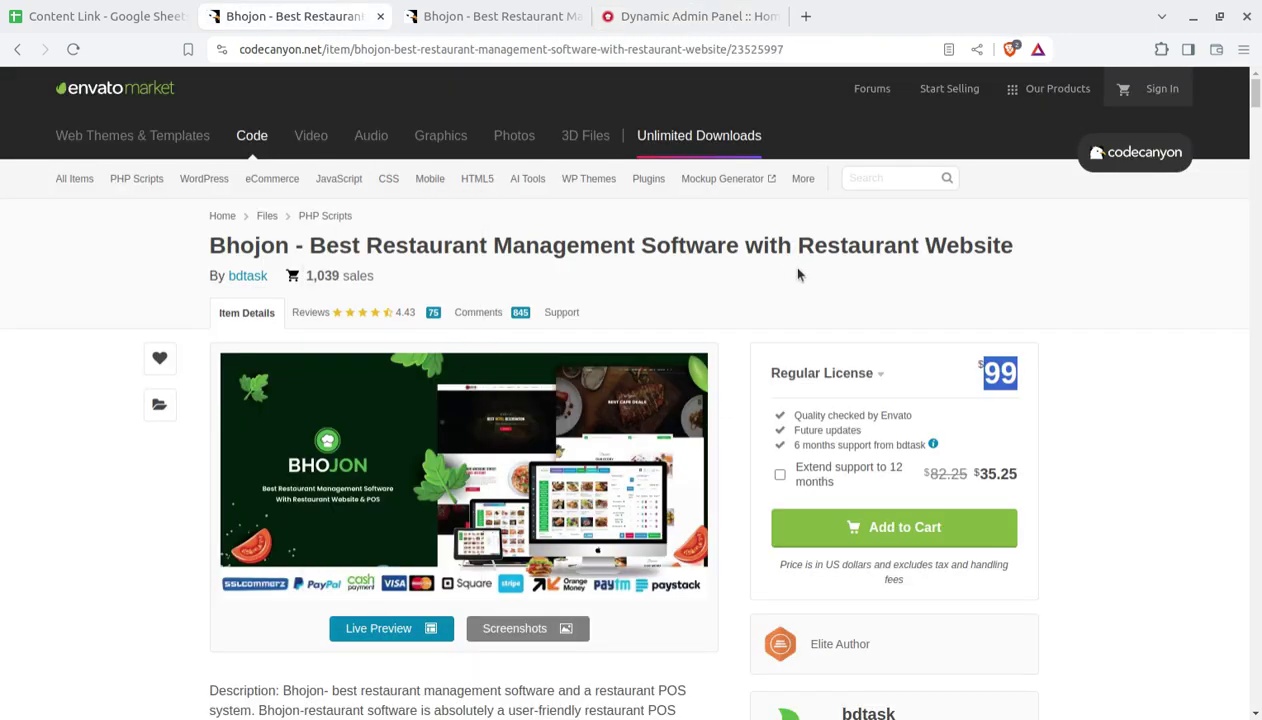
pyautogui.click(665, 18)
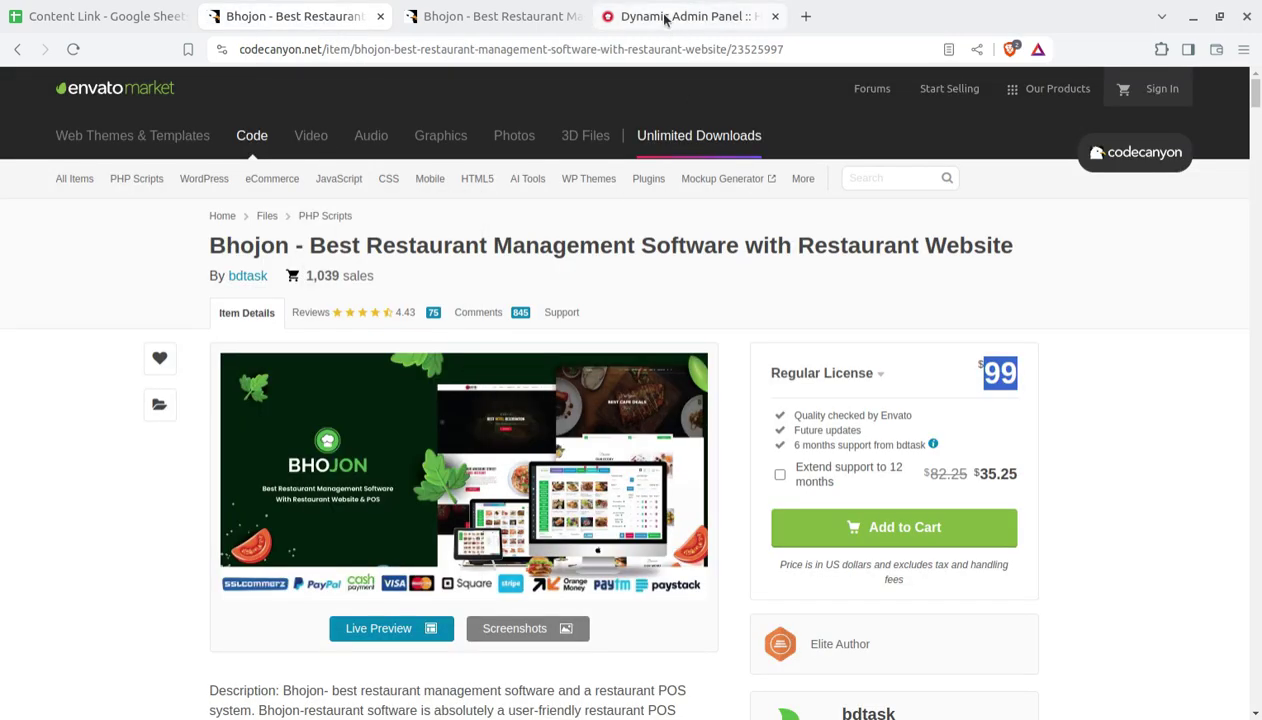